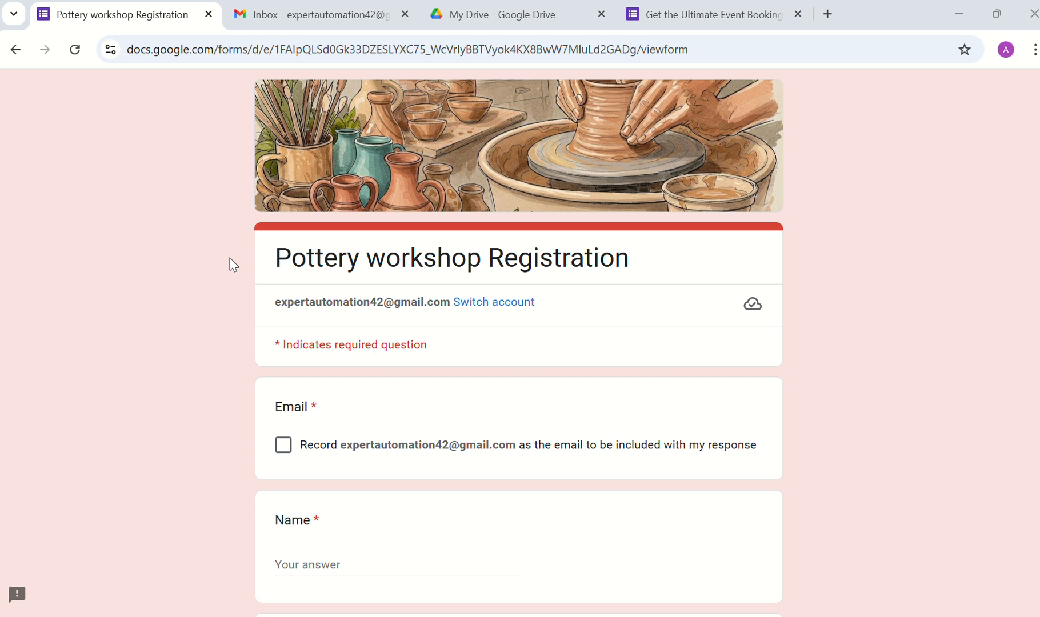
Step: Tick Record email and enter 'Tech Automation' as the registrant's name
{"action": "scroll", "coordinate": [234, 265], "scroll_direction": "down", "scroll_amount": 1}
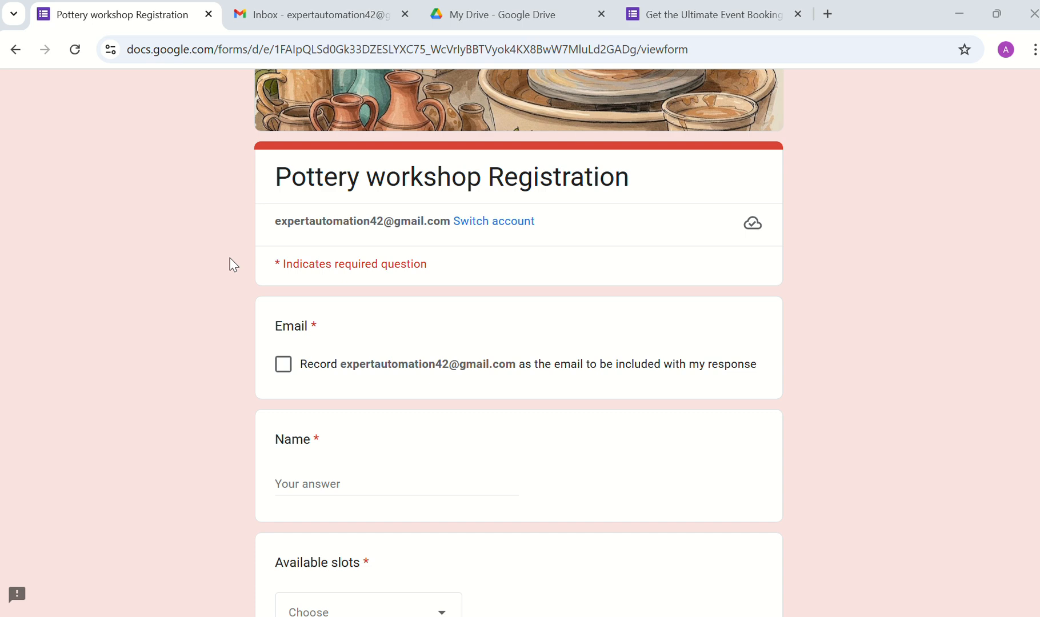
{"action": "scroll", "coordinate": [234, 264], "scroll_direction": "down", "scroll_amount": 1}
{"action": "scroll", "coordinate": [234, 264], "scroll_direction": "up", "scroll_amount": 1}
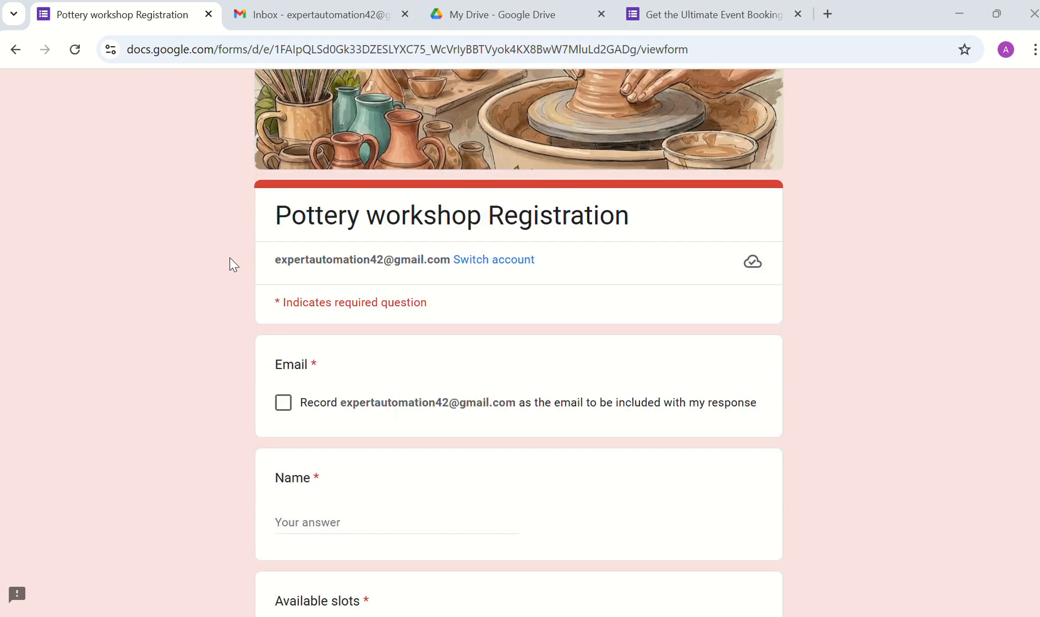
{"action": "scroll", "coordinate": [239, 345], "scroll_direction": "down", "scroll_amount": 1}
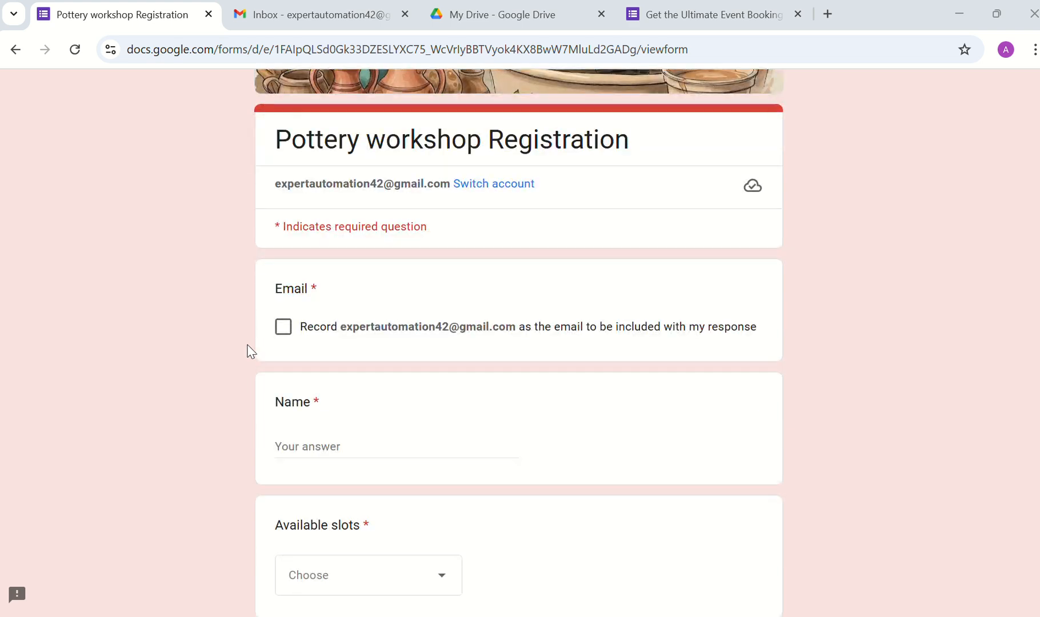
{"action": "left_click", "coordinate": [282, 335]}
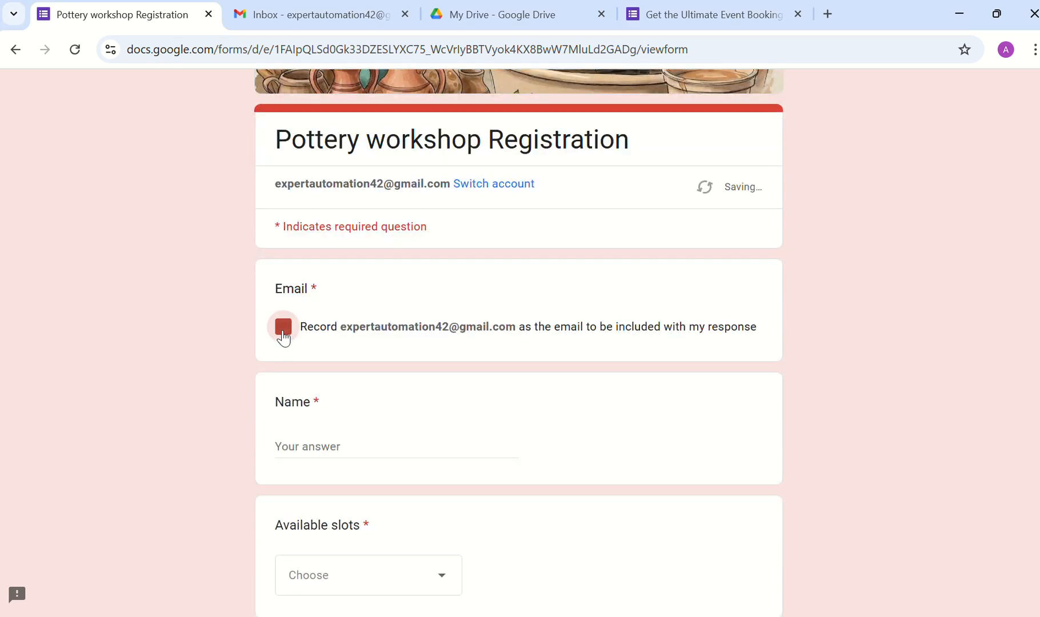
{"action": "left_click", "coordinate": [317, 447]}
{"action": "type", "text": "Tech "}
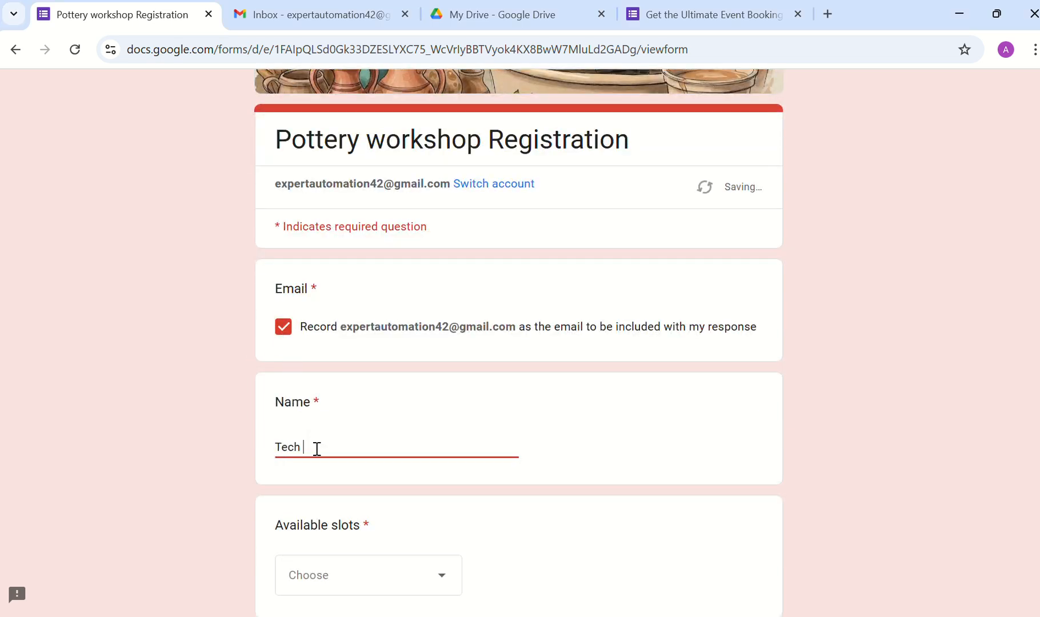
{"action": "type", "text": "Automation"}
Step: Choose the 3 Mar (10 am to 1 pm) slot and submit the pottery registration
{"action": "scroll", "coordinate": [317, 449], "scroll_direction": "down", "scroll_amount": 3}
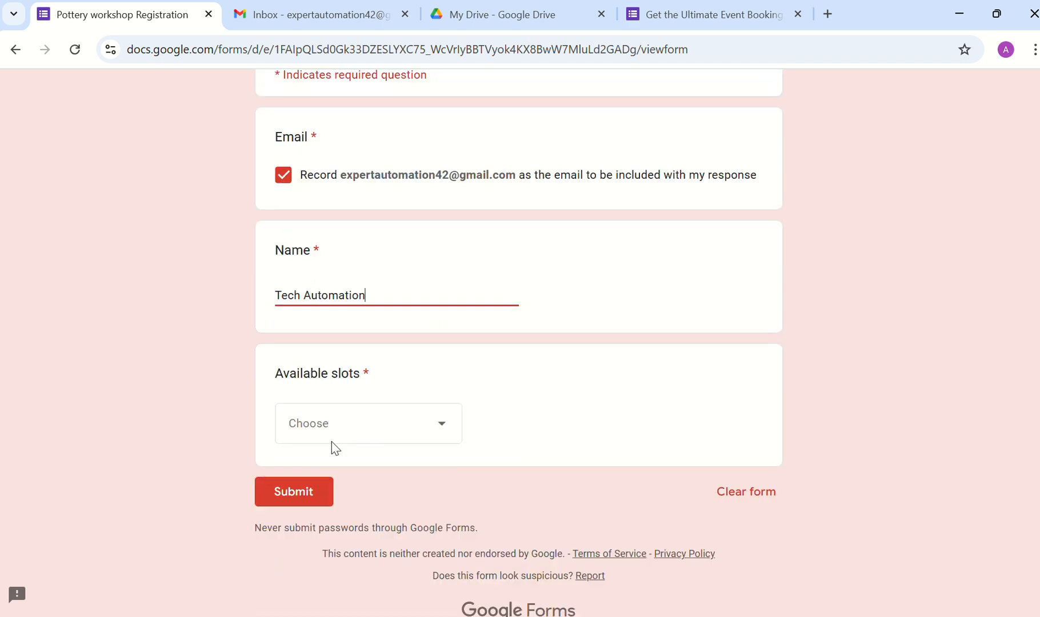
{"action": "left_click", "coordinate": [361, 422]}
{"action": "scroll", "coordinate": [364, 423], "scroll_direction": "down", "scroll_amount": 3}
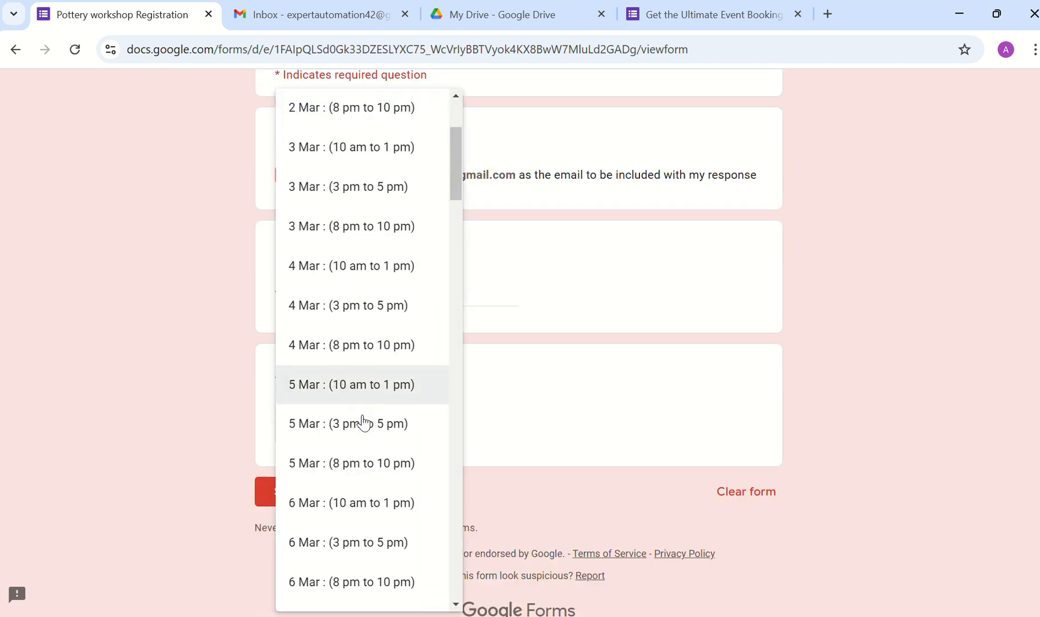
{"action": "scroll", "coordinate": [363, 423], "scroll_direction": "up", "scroll_amount": 3}
{"action": "left_click", "coordinate": [345, 323]}
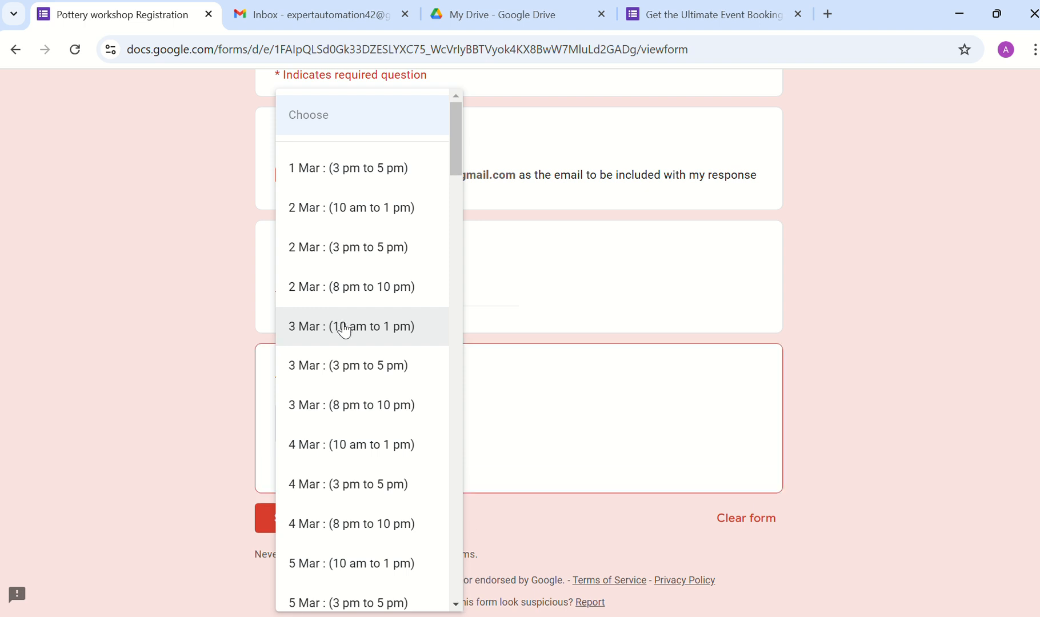
{"action": "left_click", "coordinate": [314, 497]}
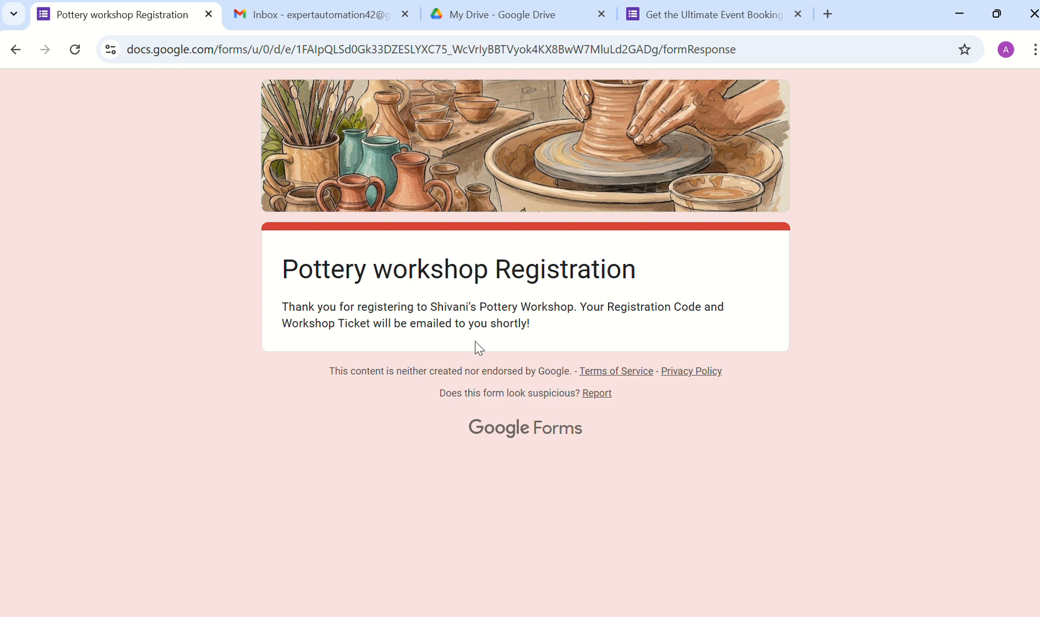
Step: Refresh the Gmail inbox until the workshop confirmation email arrives, then open it
{"action": "left_click", "coordinate": [315, 13]}
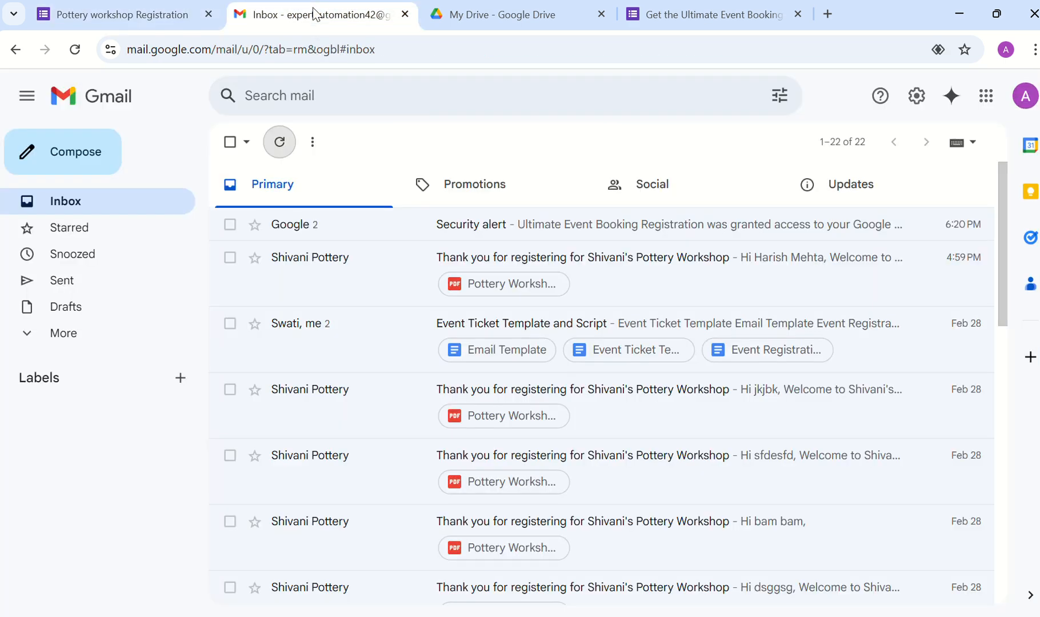
{"action": "left_click", "coordinate": [278, 151]}
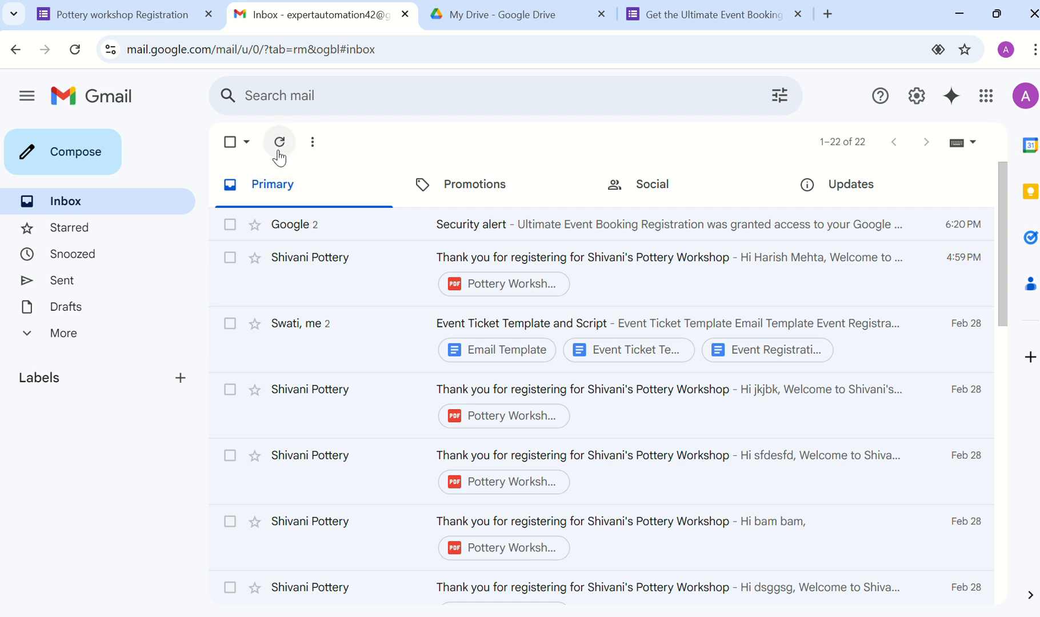
{"action": "left_click", "coordinate": [279, 152]}
{"action": "left_click", "coordinate": [75, 50]}
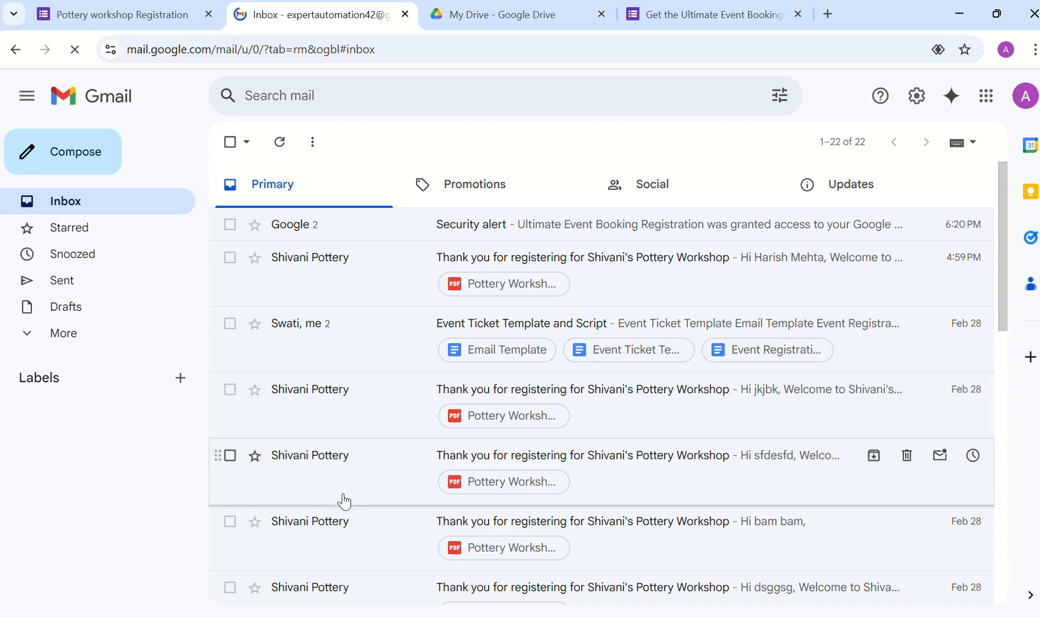
{"action": "key", "text": "ctrl+super+Right"}
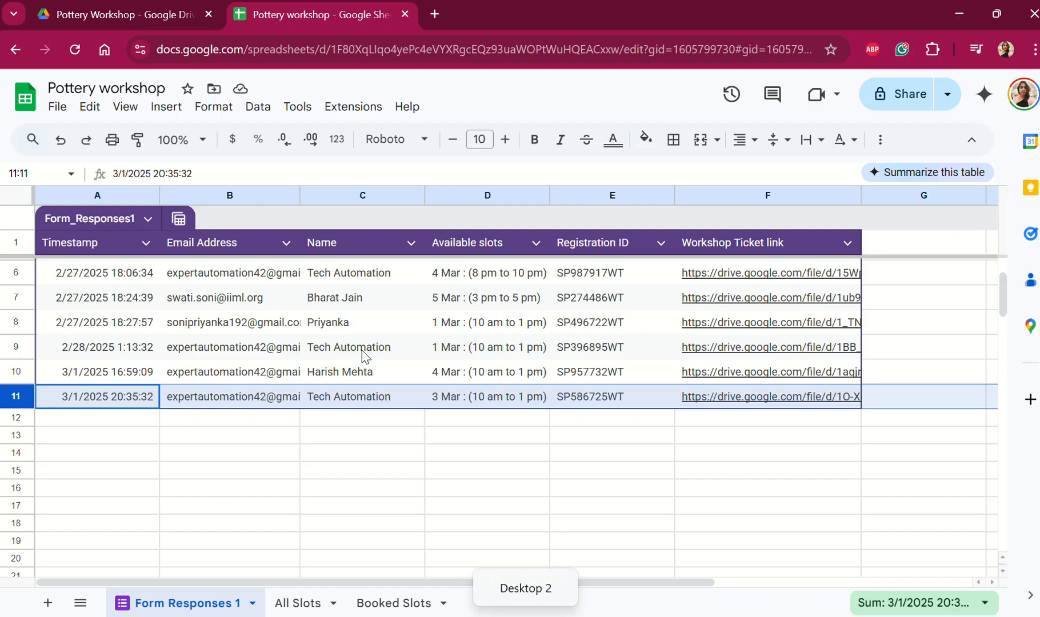
{"action": "key", "text": "ctrl+super+Right"}
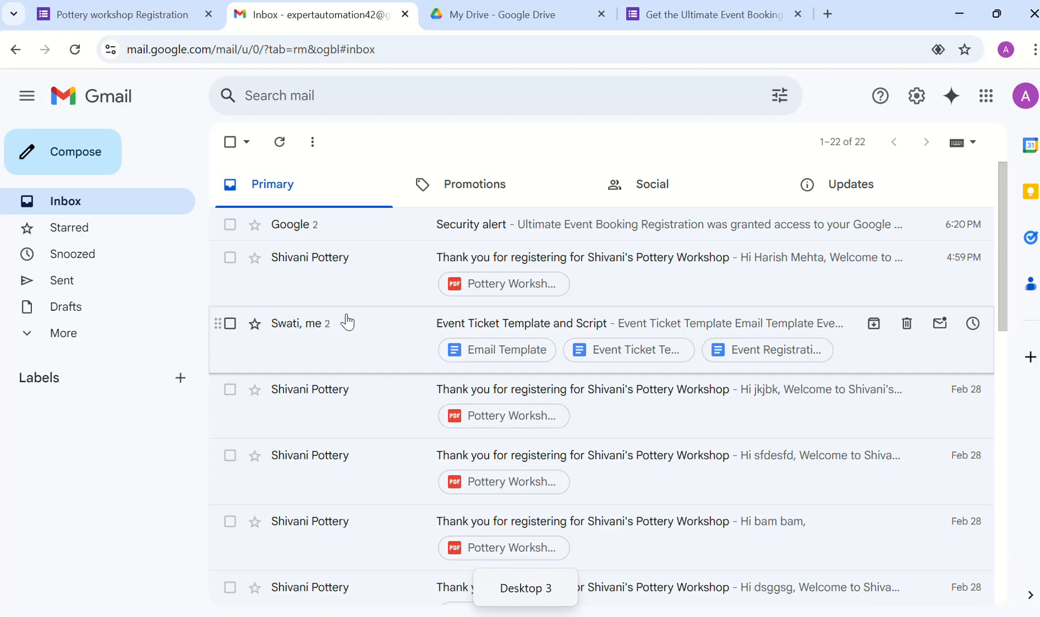
{"action": "left_click", "coordinate": [279, 142]}
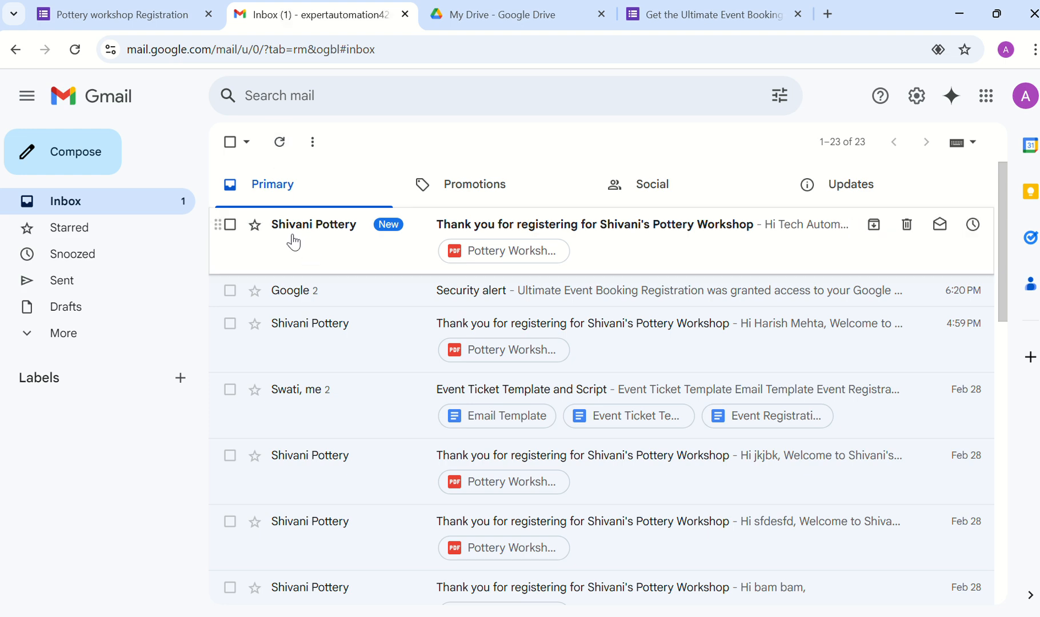
{"action": "left_click", "coordinate": [654, 255]}
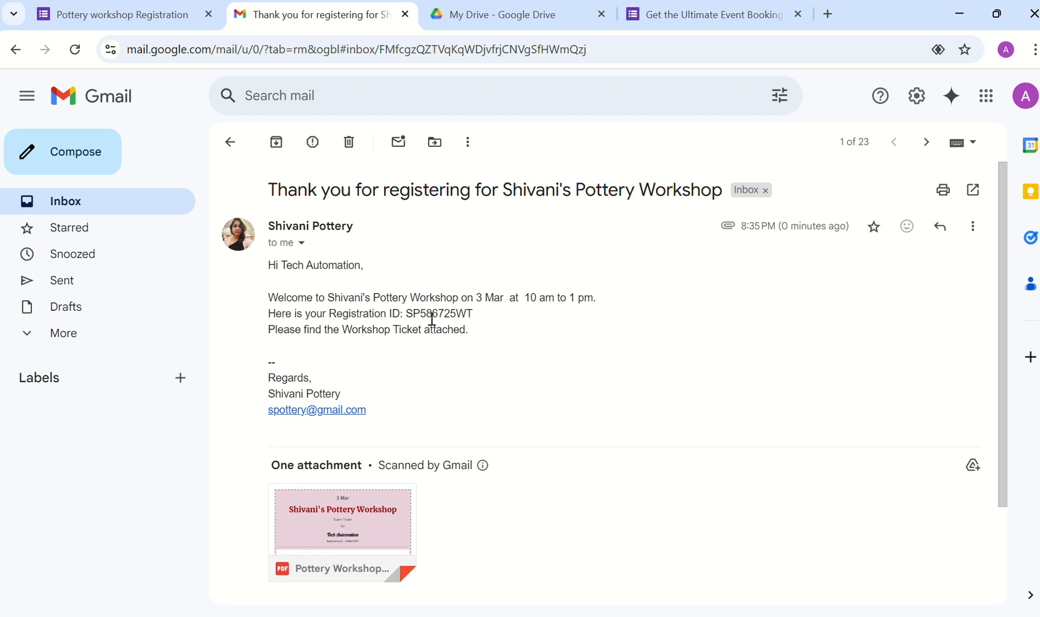
Step: Preview the attached Pottery Workshop ticket PDF, then go to the Ultimate Event Booking Form
{"action": "left_click", "coordinate": [363, 523]}
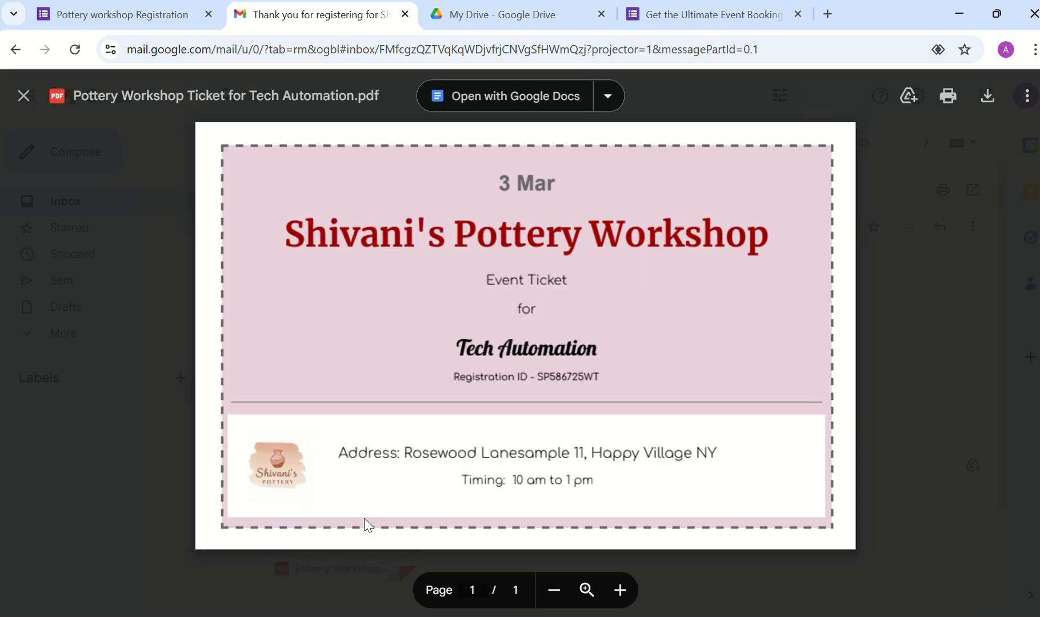
{"action": "left_click", "coordinate": [891, 339]}
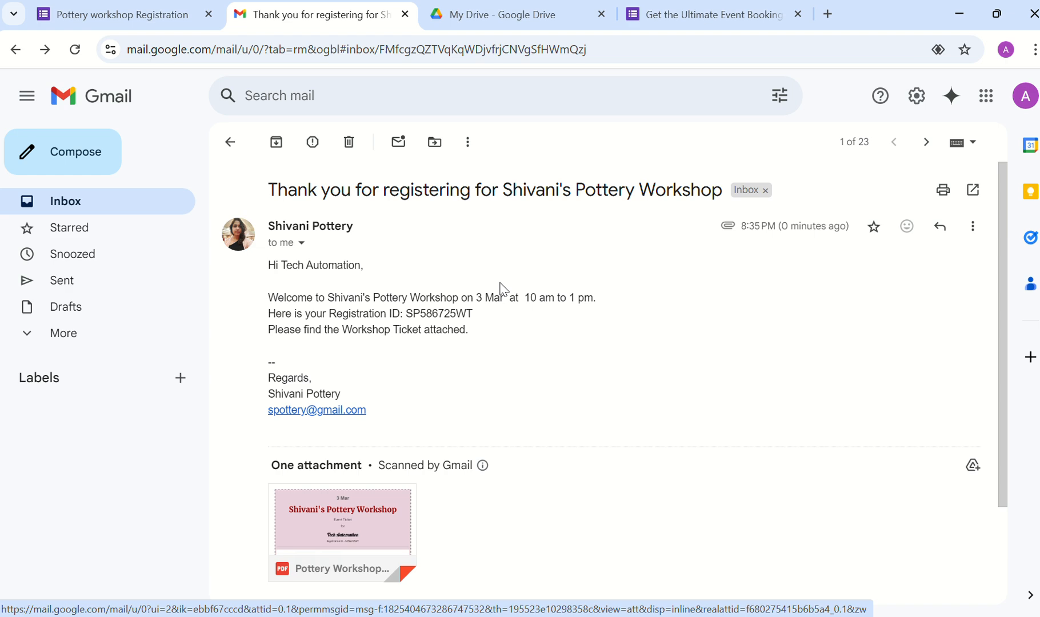
{"action": "left_click", "coordinate": [689, 16]}
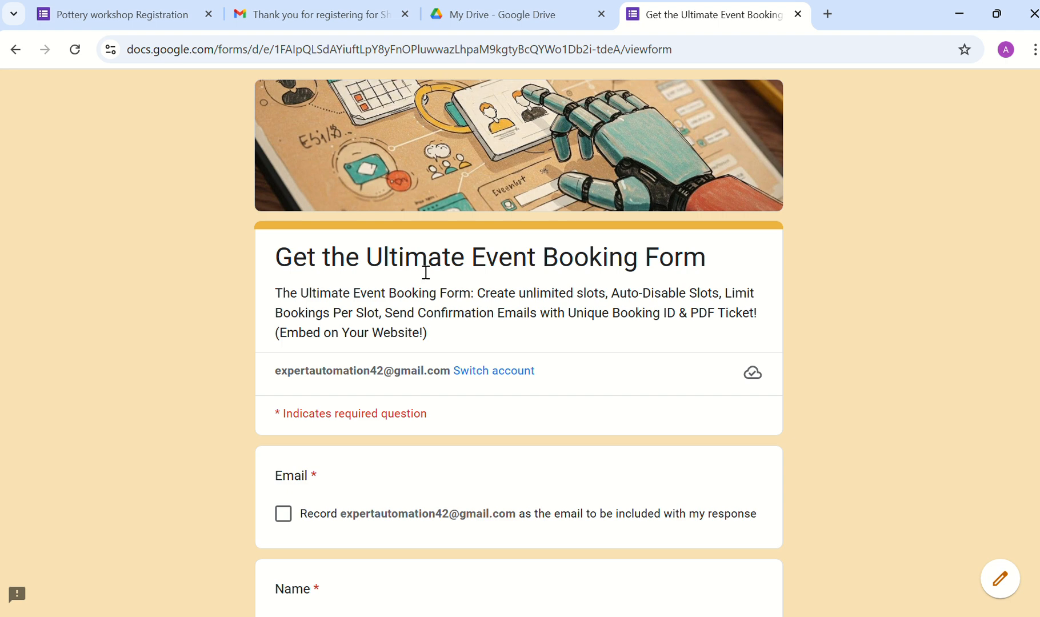
Step: Tick Record email, enter the name 'TA', and submit the booking form
{"action": "scroll", "coordinate": [450, 344], "scroll_direction": "down", "scroll_amount": 1}
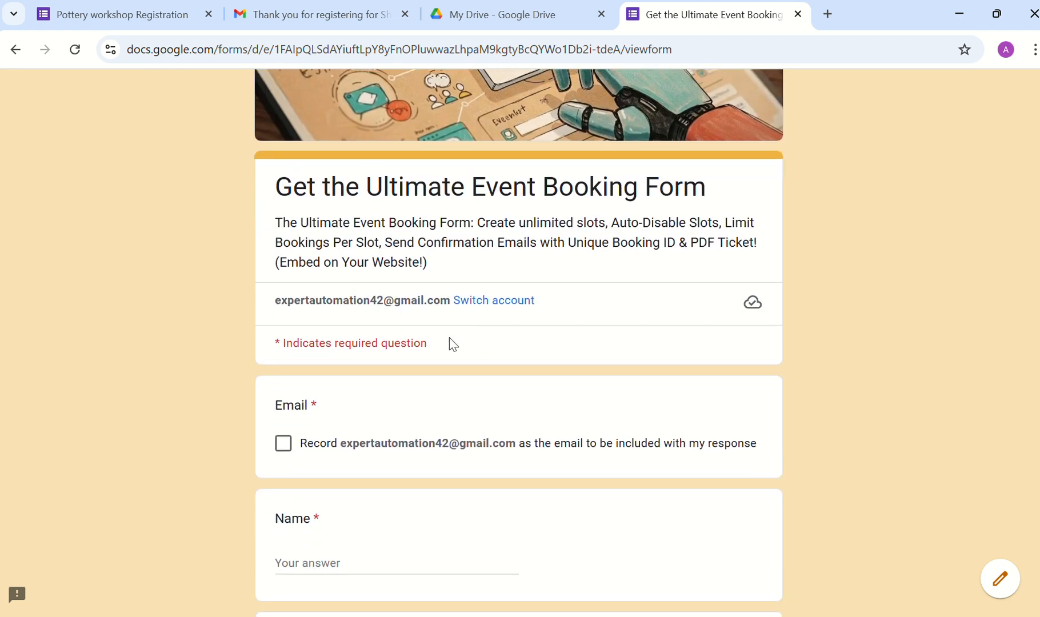
{"action": "scroll", "coordinate": [450, 344], "scroll_direction": "down", "scroll_amount": 2}
{"action": "left_click", "coordinate": [283, 315]}
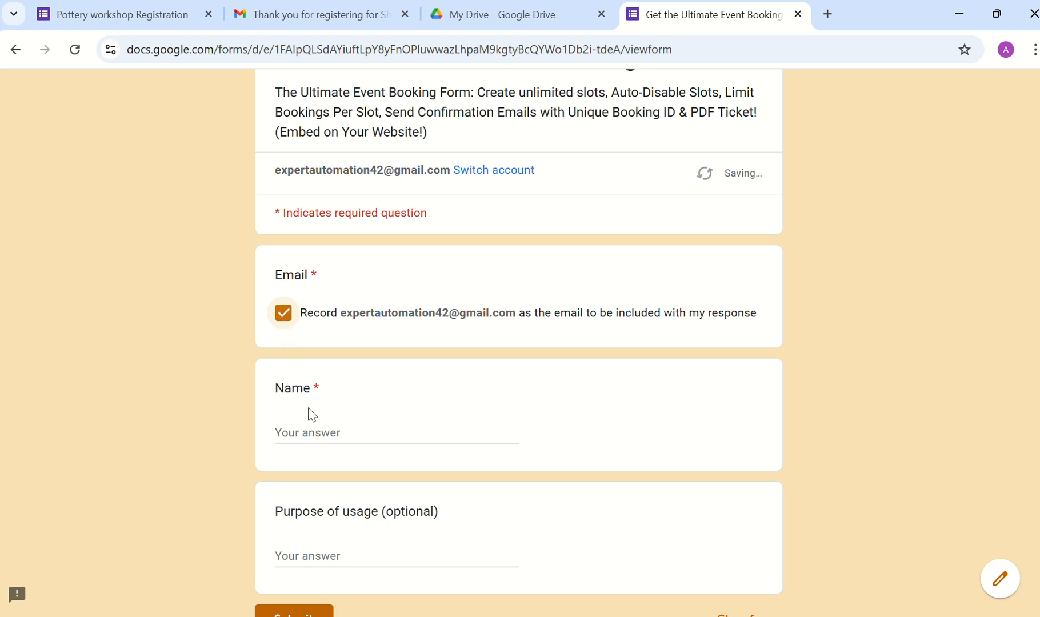
{"action": "left_click", "coordinate": [317, 429]}
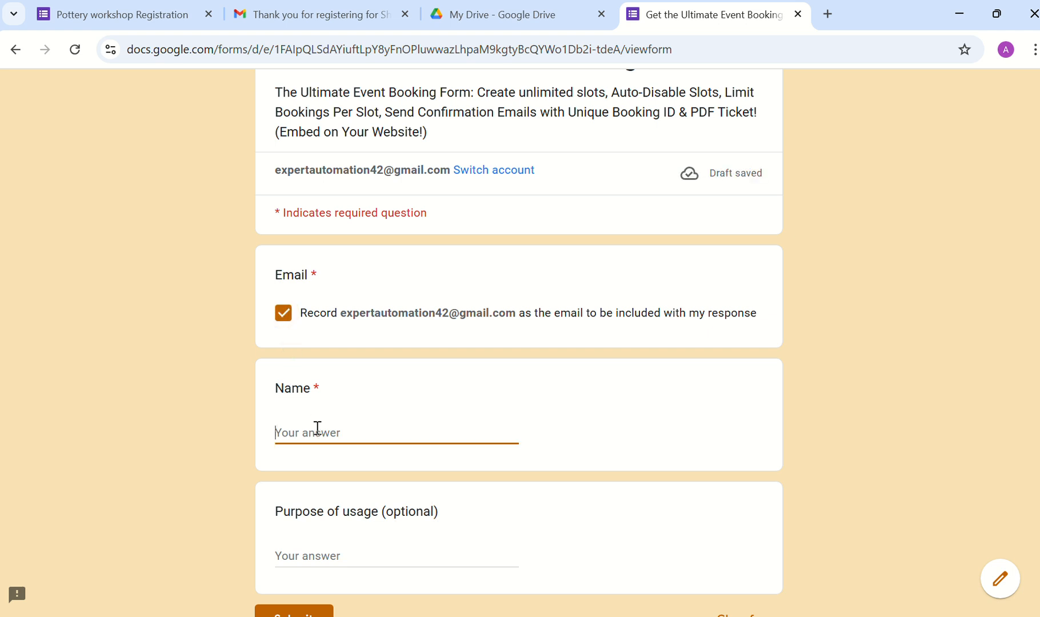
{"action": "type", "text": "TA"}
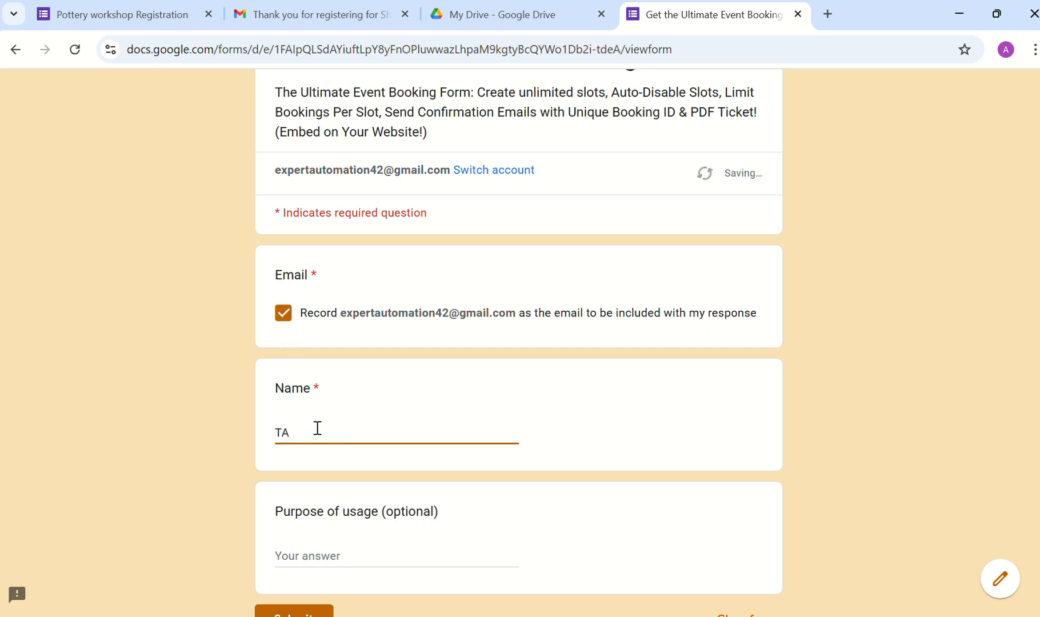
{"action": "scroll", "coordinate": [317, 434], "scroll_direction": "down", "scroll_amount": 2}
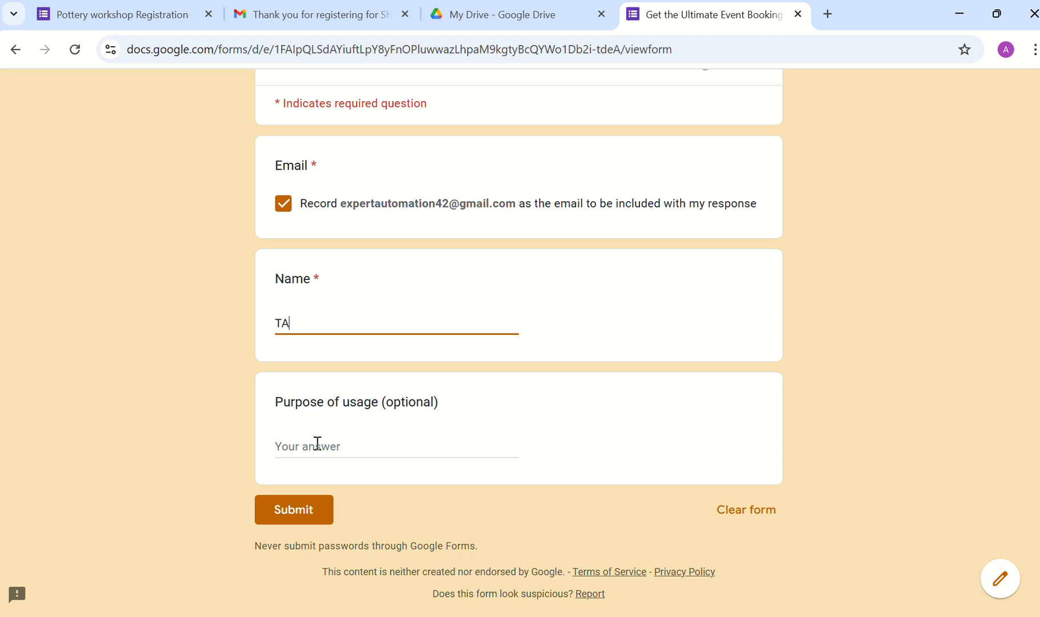
{"action": "left_click", "coordinate": [313, 511]}
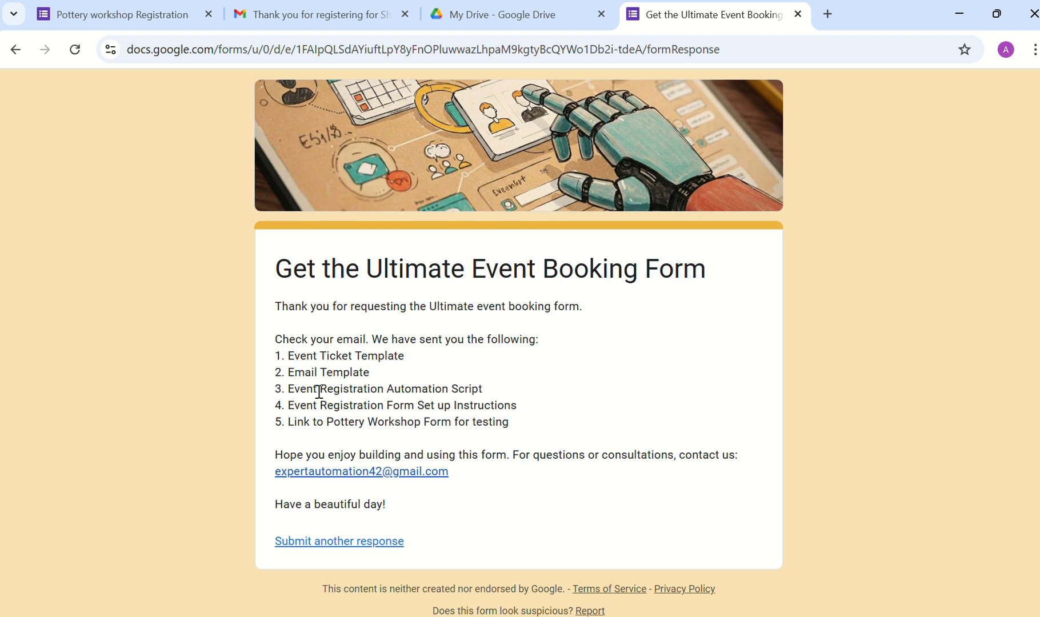
Step: Highlight the Registration Automation Script item on the confirmation page, then return to Gmail
{"action": "left_click_drag", "start_coordinate": [318, 391], "coordinate": [517, 392]}
{"action": "left_click", "coordinate": [532, 412]}
{"action": "left_click", "coordinate": [277, 18]}
Step: Open the Ultimate event booking form files email from the inbox, then close Gmail
{"action": "left_click", "coordinate": [230, 144]}
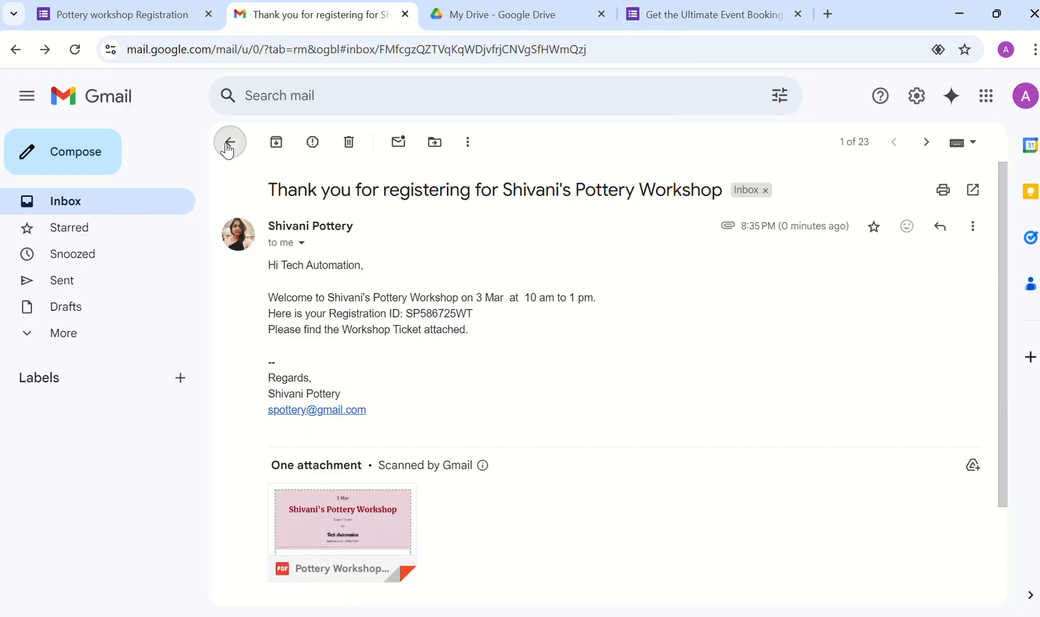
{"action": "left_click", "coordinate": [280, 143]}
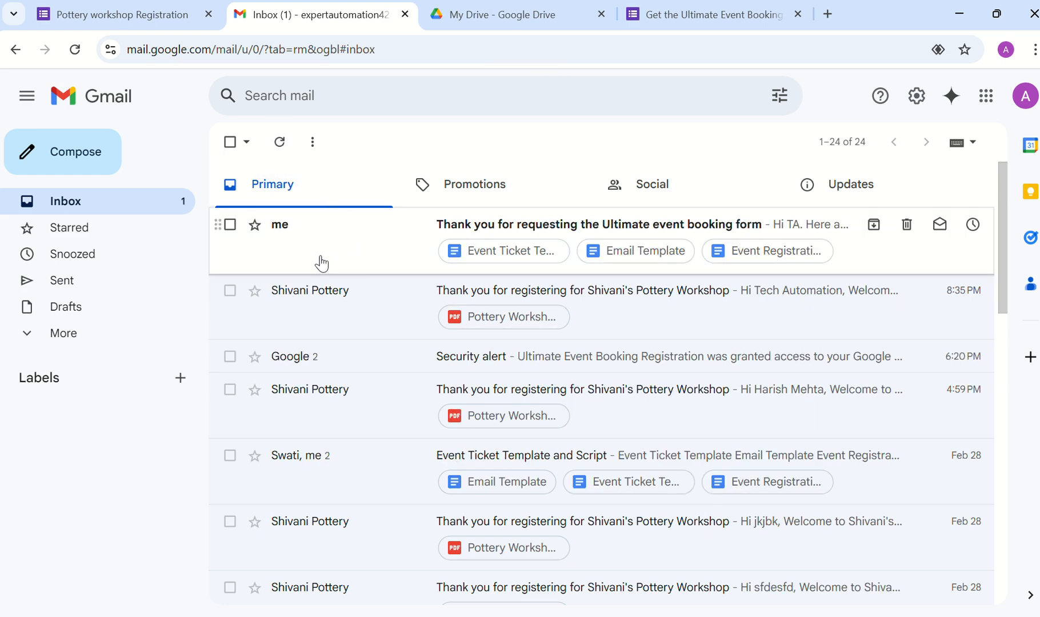
{"action": "left_click", "coordinate": [353, 247]}
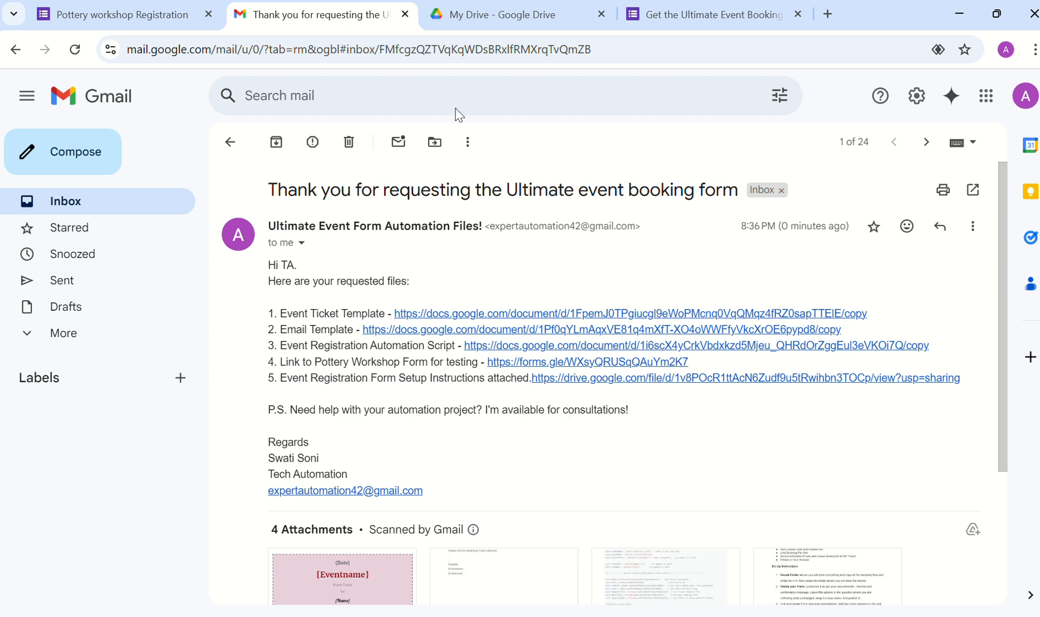
{"action": "key", "text": "ctrl+w"}
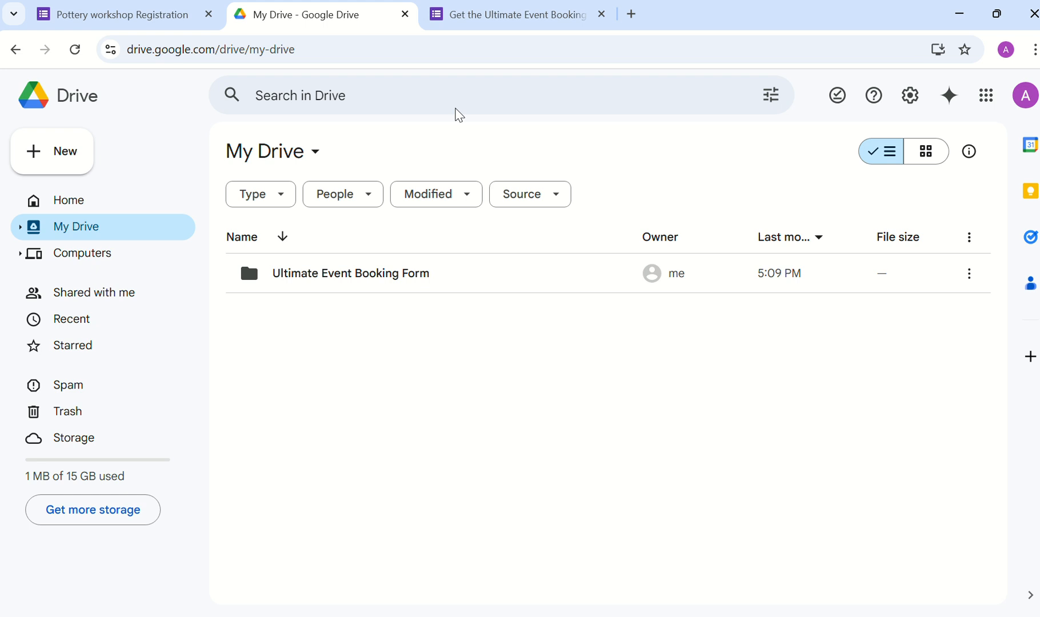
Step: Create a 'Tech Webinar' folder in My Drive, open it, then close its tab
{"action": "left_click", "coordinate": [67, 155]}
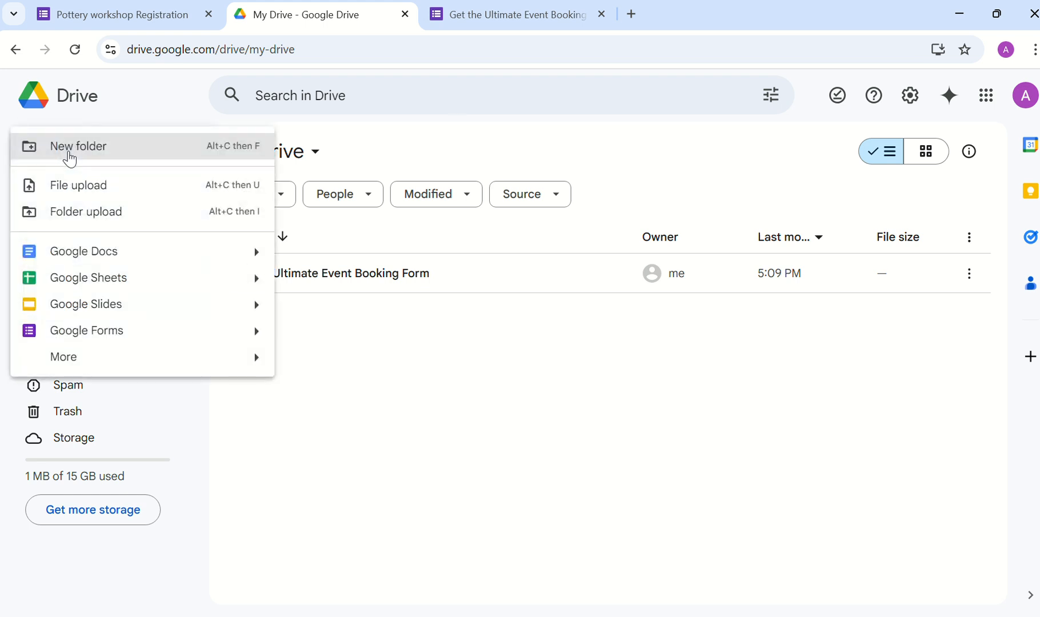
{"action": "left_click", "coordinate": [70, 149]}
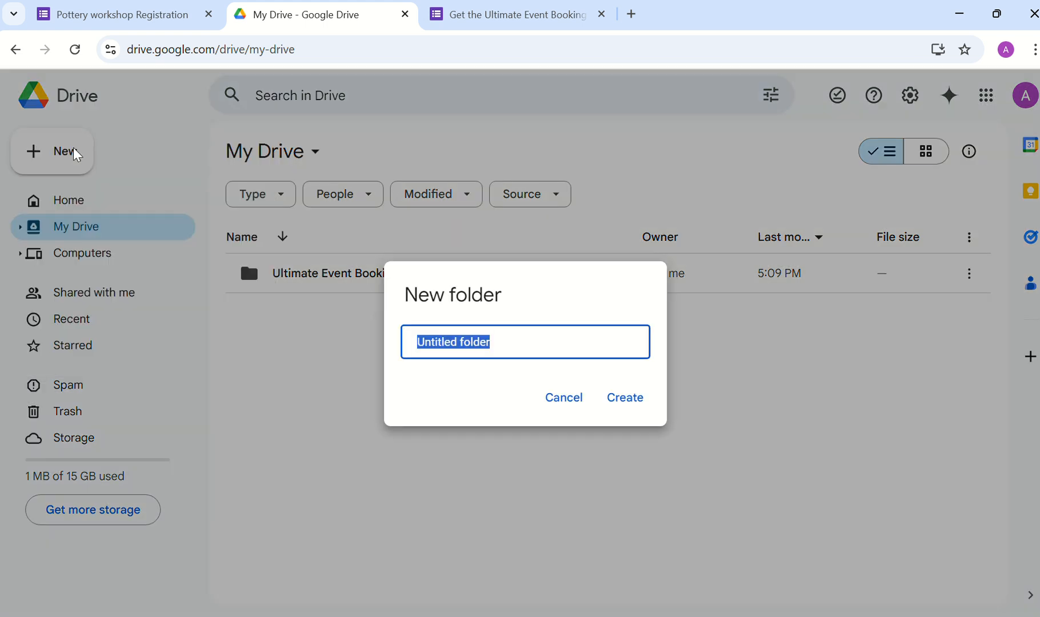
{"action": "type", "text": "tECH"}
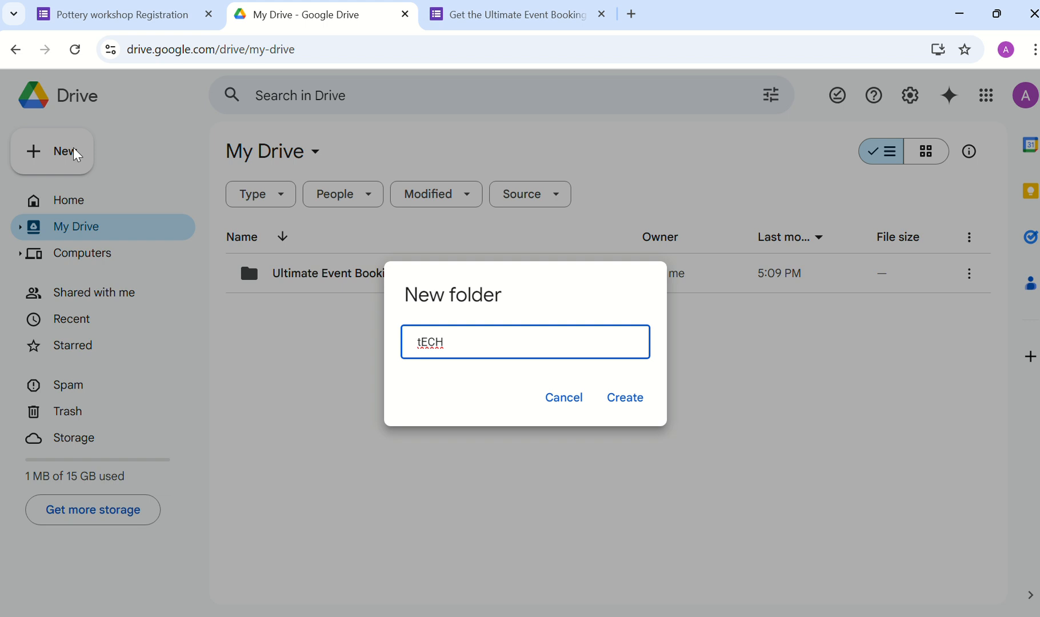
{"action": "key", "text": "BackSpace"}
{"action": "key", "text": "BackSpace"}
{"action": "key", "text": "BackSpace"}
{"action": "key", "text": "BackSpace"}
{"action": "type", "text": "Tech E"}
{"action": "key", "text": "BackSpace"}
{"action": "type", "text": "Webinar"}
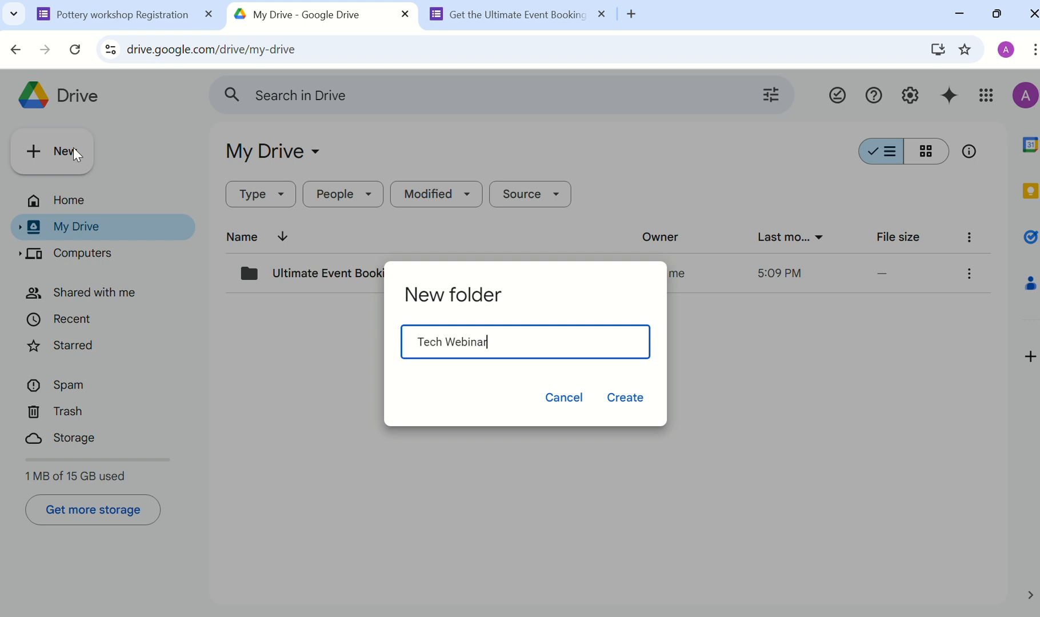
{"action": "left_click", "coordinate": [627, 398]}
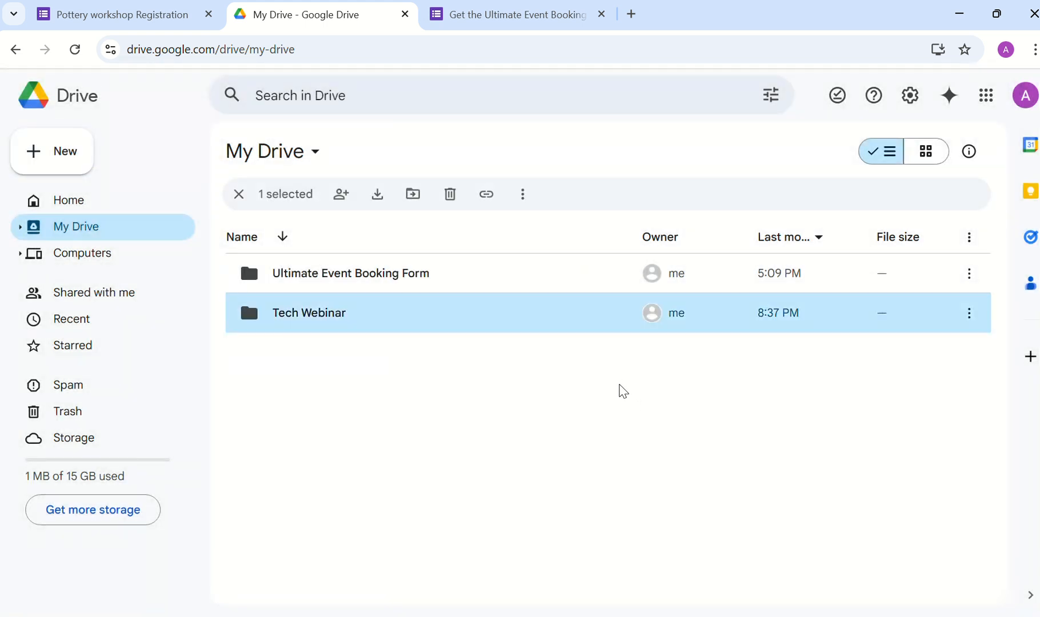
{"action": "double_click", "coordinate": [371, 326]}
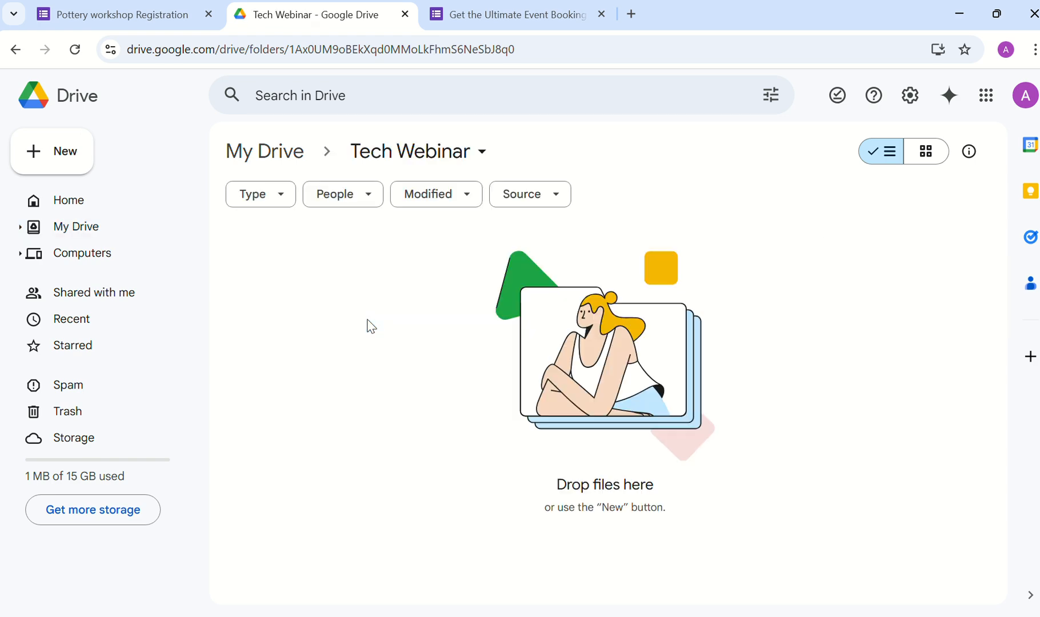
{"action": "key", "text": "ctrl+w"}
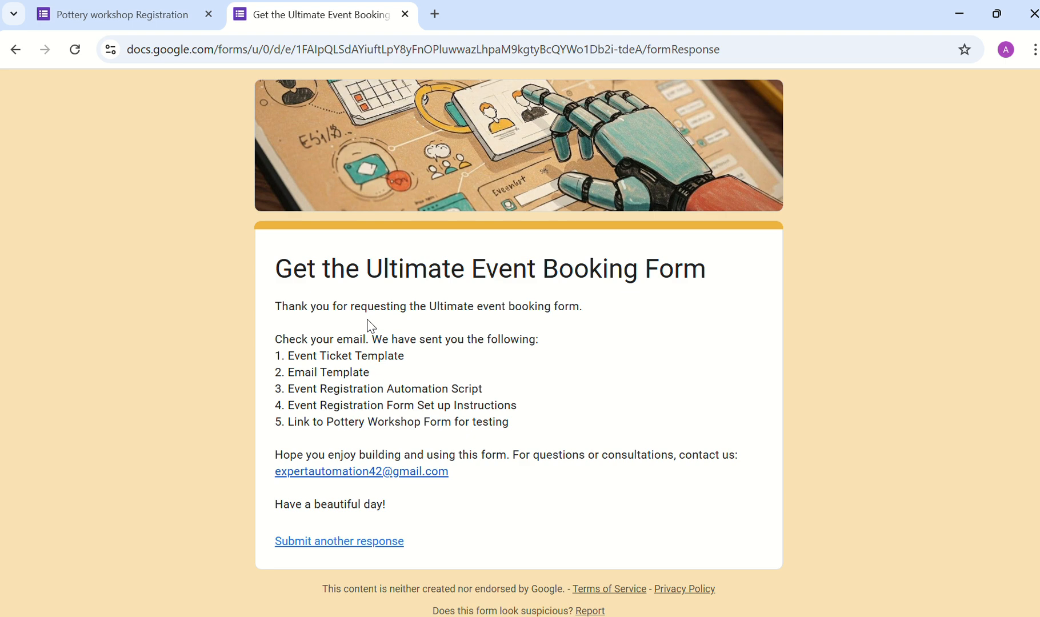
Step: From the requested-files email, make a copy of the Event Ticket Template document
{"action": "key", "text": "ctrl+t"}
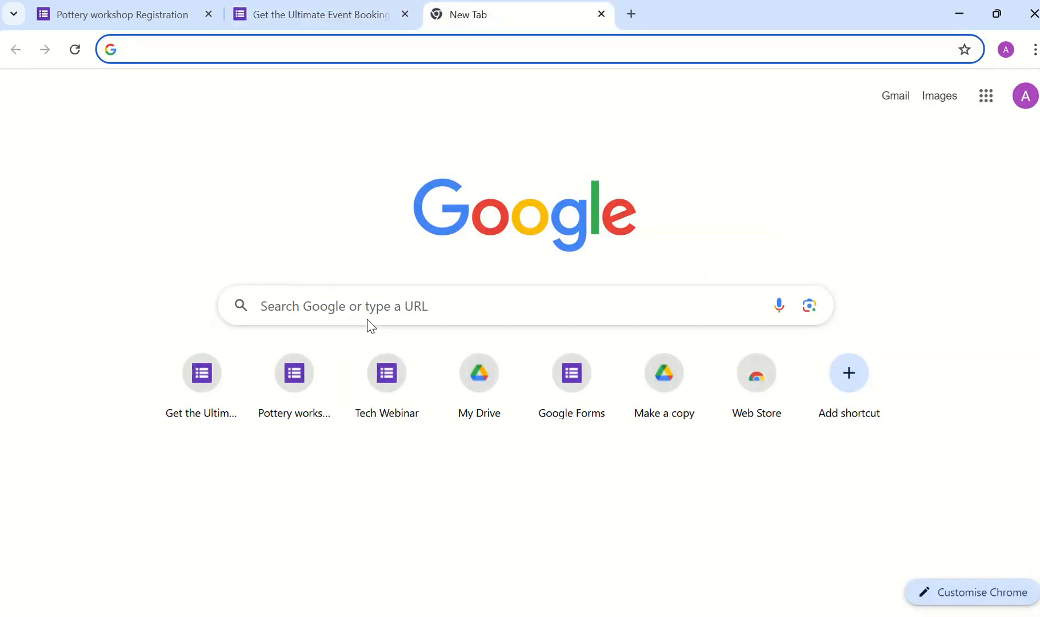
{"action": "left_click", "coordinate": [896, 97]}
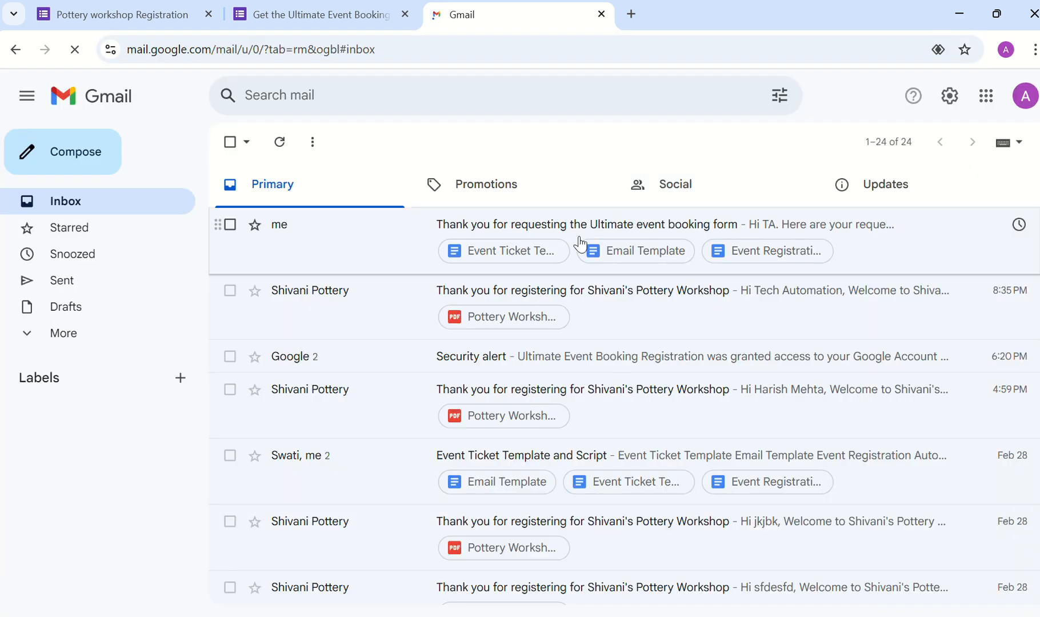
{"action": "left_click", "coordinate": [389, 255]}
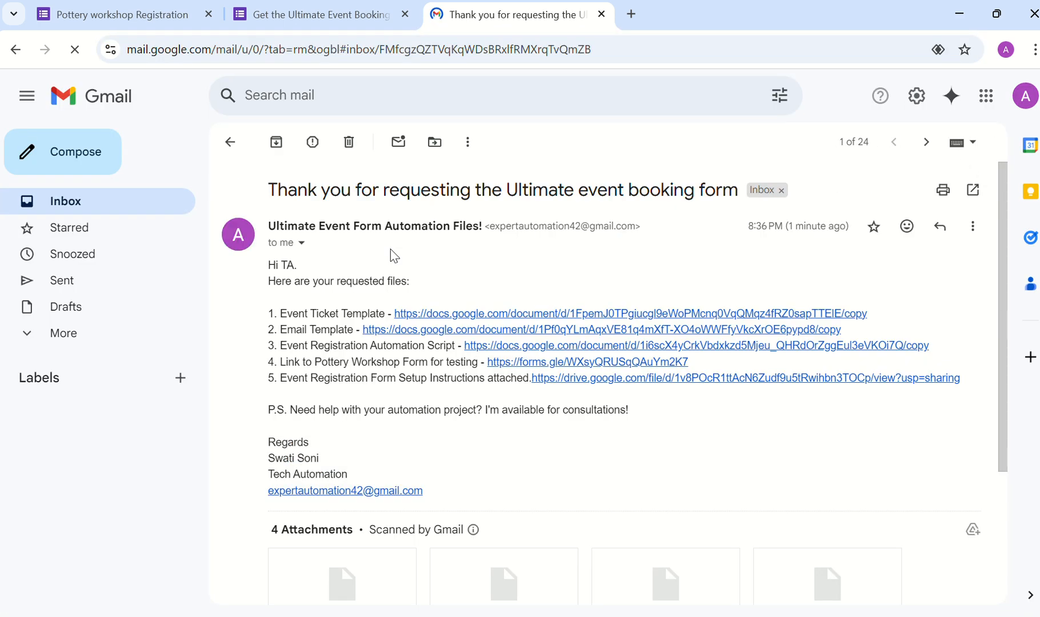
{"action": "left_click", "coordinate": [438, 315]}
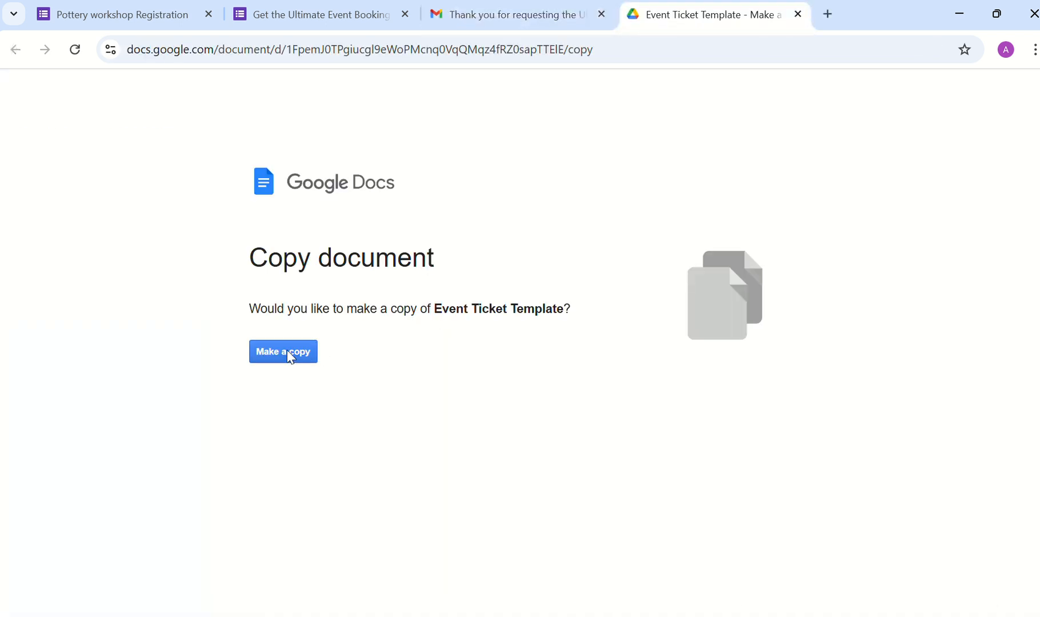
{"action": "left_click", "coordinate": [290, 357]}
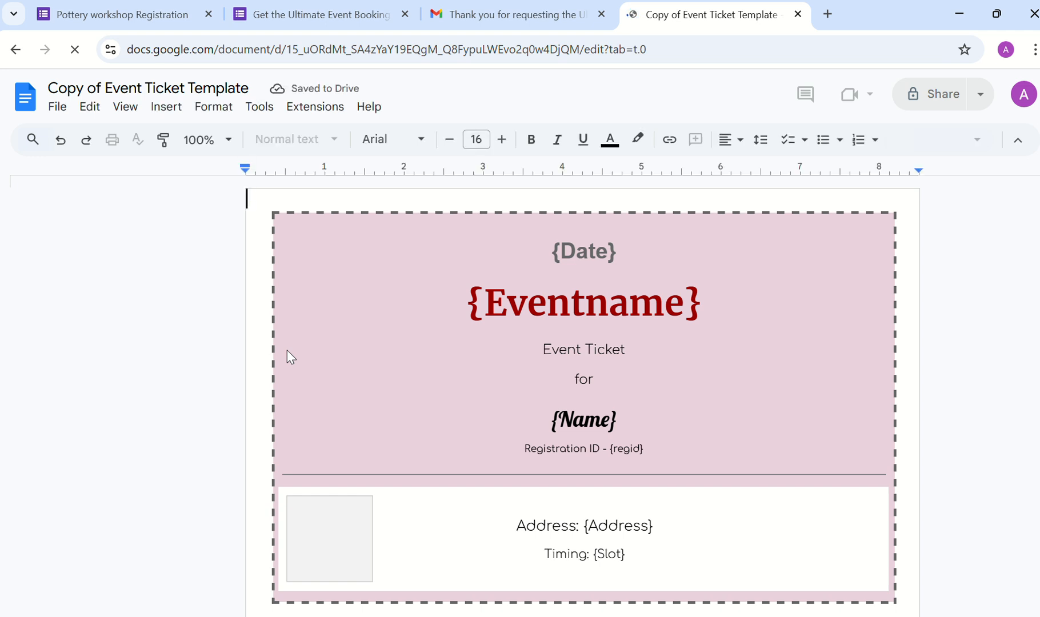
Step: Move 'Copy of Event Ticket Template' into the Tech Webinar folder and go back to Gmail
{"action": "left_click", "coordinate": [58, 107]}
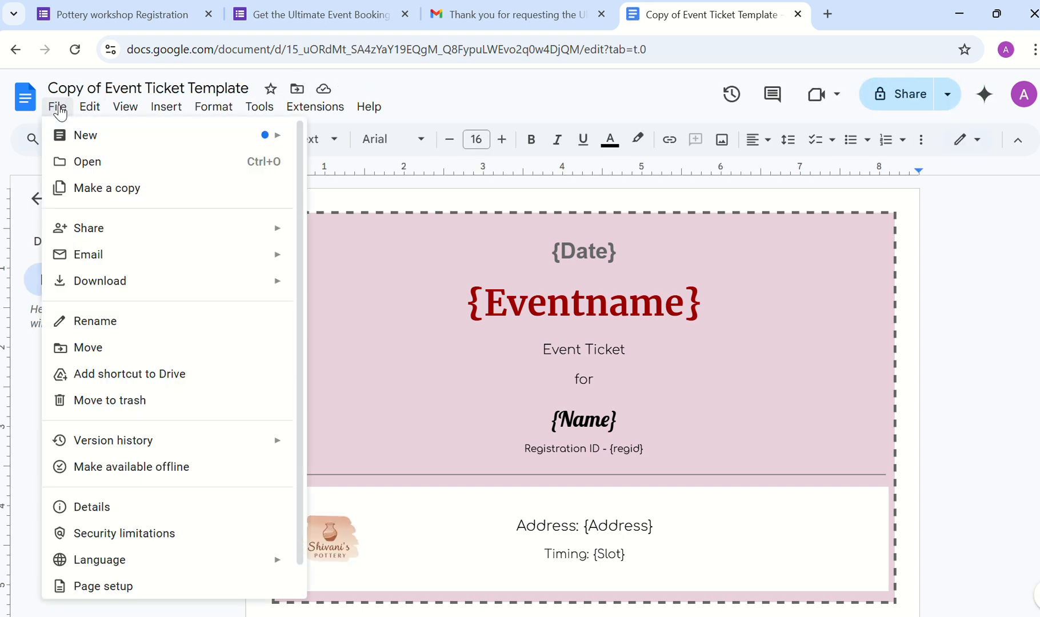
{"action": "left_click", "coordinate": [145, 346]}
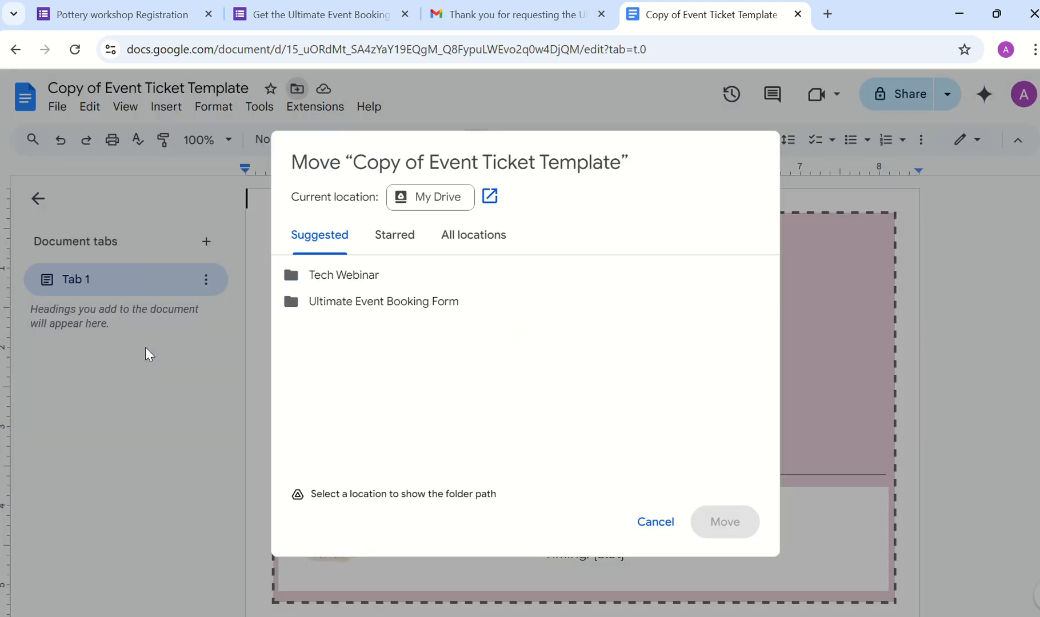
{"action": "mouse_move", "coordinate": [318, 281]}
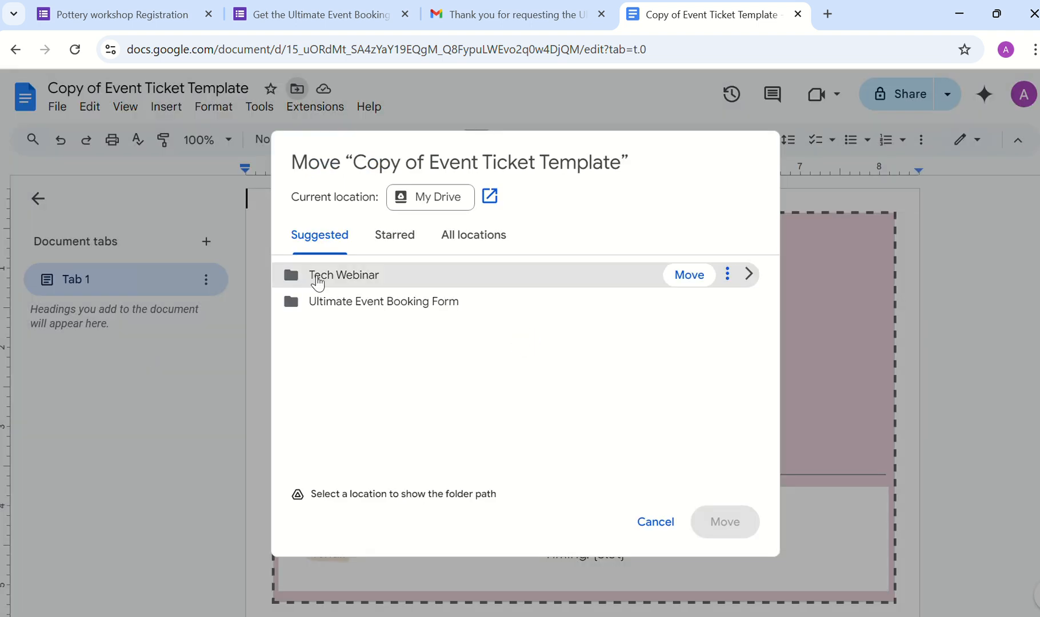
{"action": "left_click", "coordinate": [686, 278]}
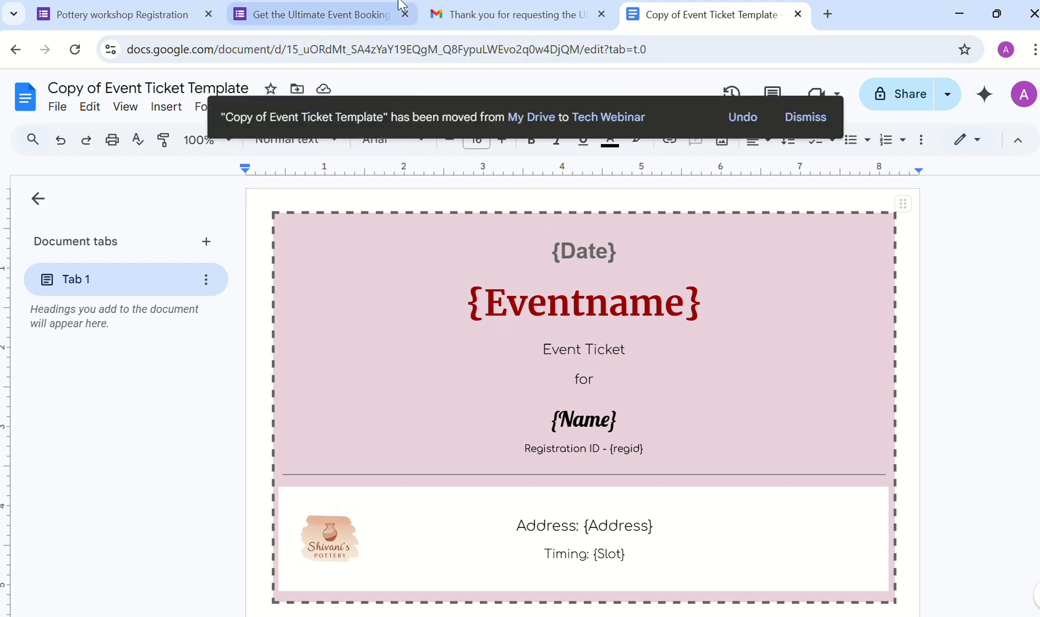
{"action": "key", "text": "ctrl+Tab"}
{"action": "left_click", "coordinate": [454, 18]}
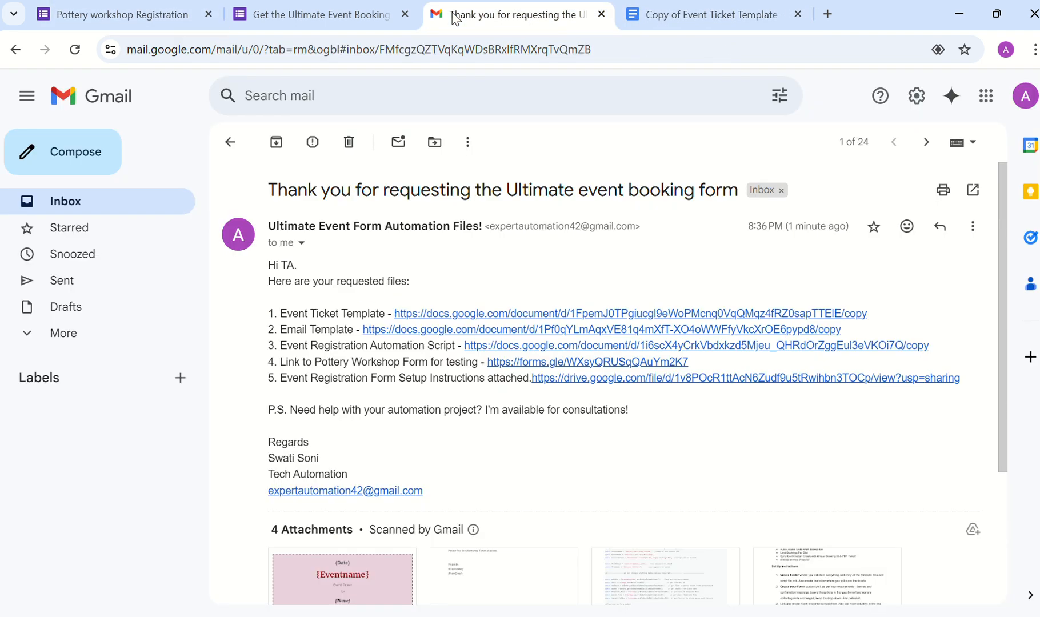
Step: Copy the Email Template, move the copy into Tech Webinar, and return to Gmail
{"action": "left_click", "coordinate": [556, 341]}
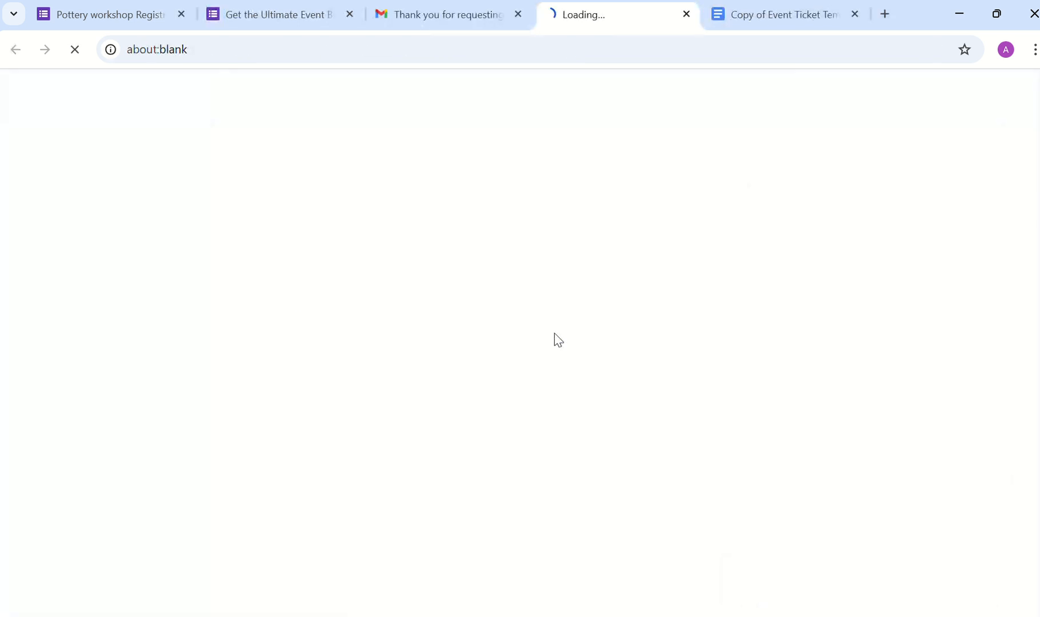
{"action": "left_click", "coordinate": [303, 353]}
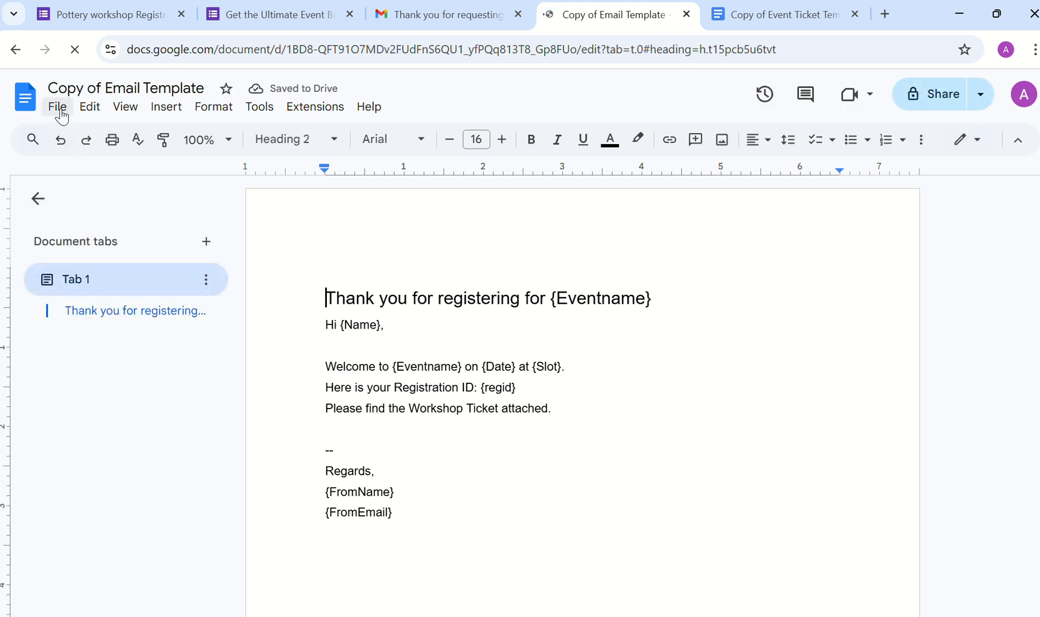
{"action": "left_click", "coordinate": [57, 109]}
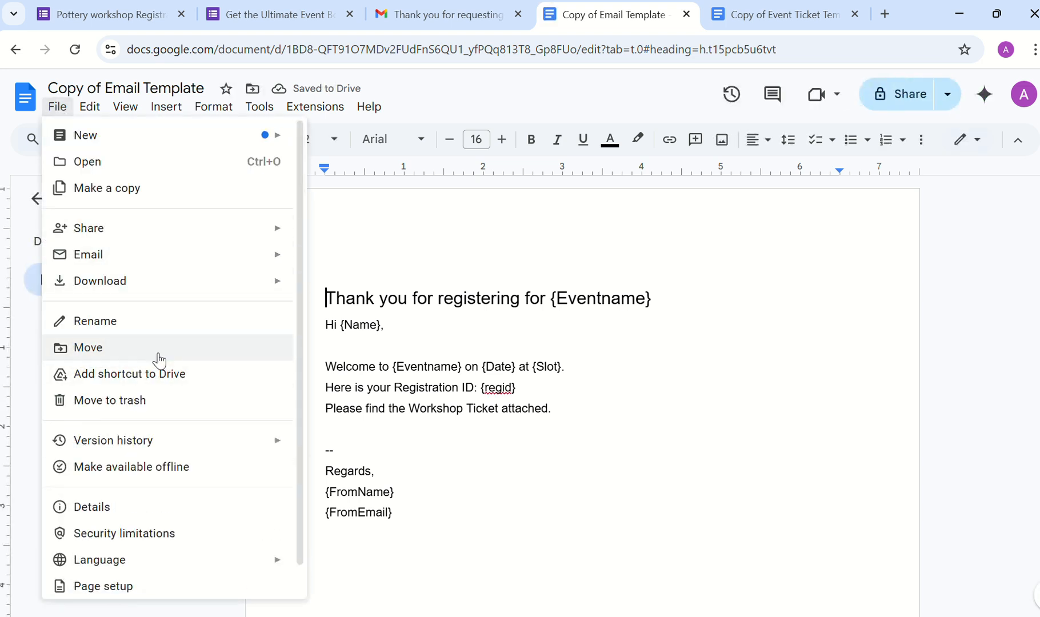
{"action": "left_click", "coordinate": [153, 357]}
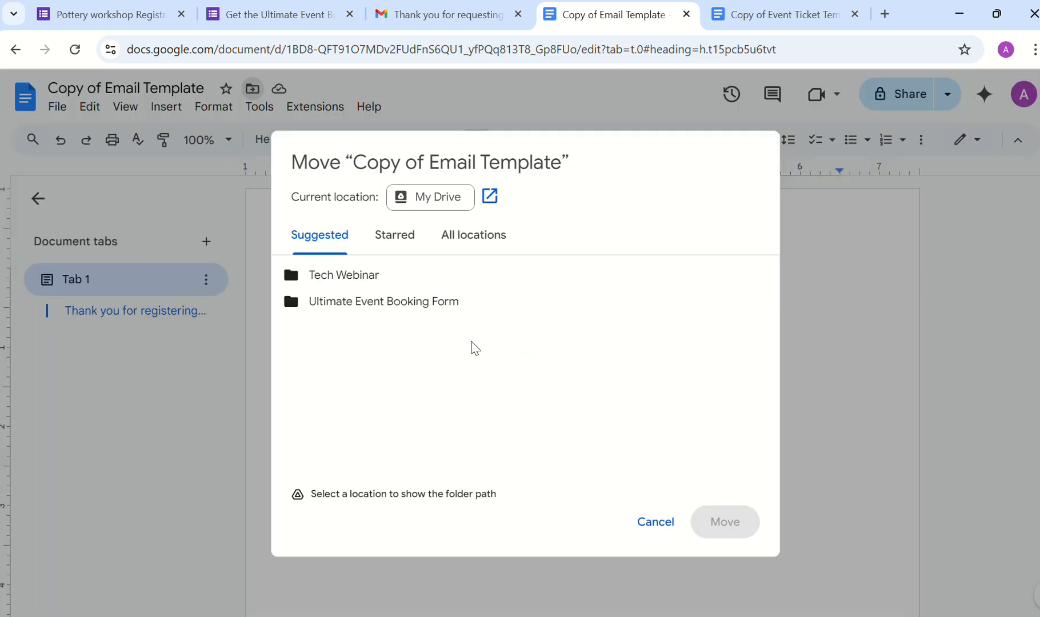
{"action": "left_click", "coordinate": [687, 284]}
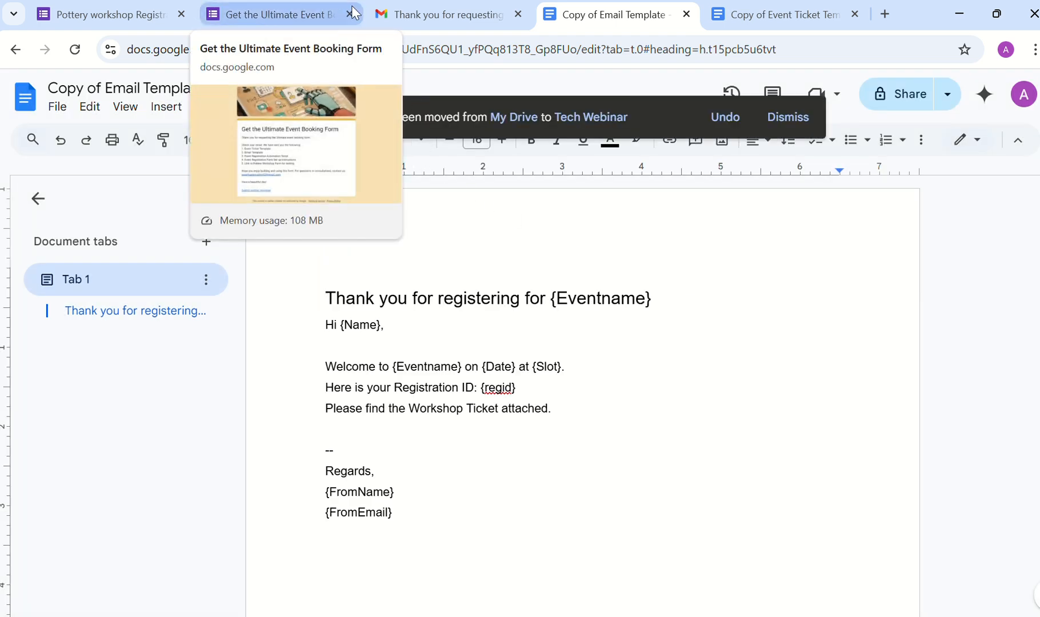
{"action": "left_click", "coordinate": [397, 23]}
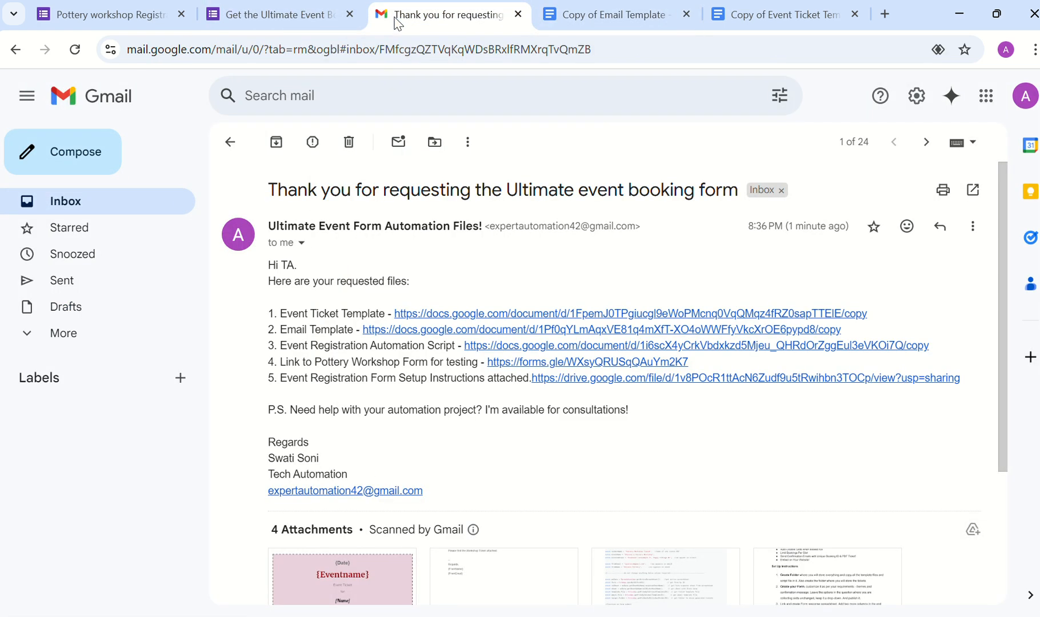
Step: Copy the Event Registration Automation Script into Tech Webinar and return to Gmail
{"action": "left_click", "coordinate": [482, 349]}
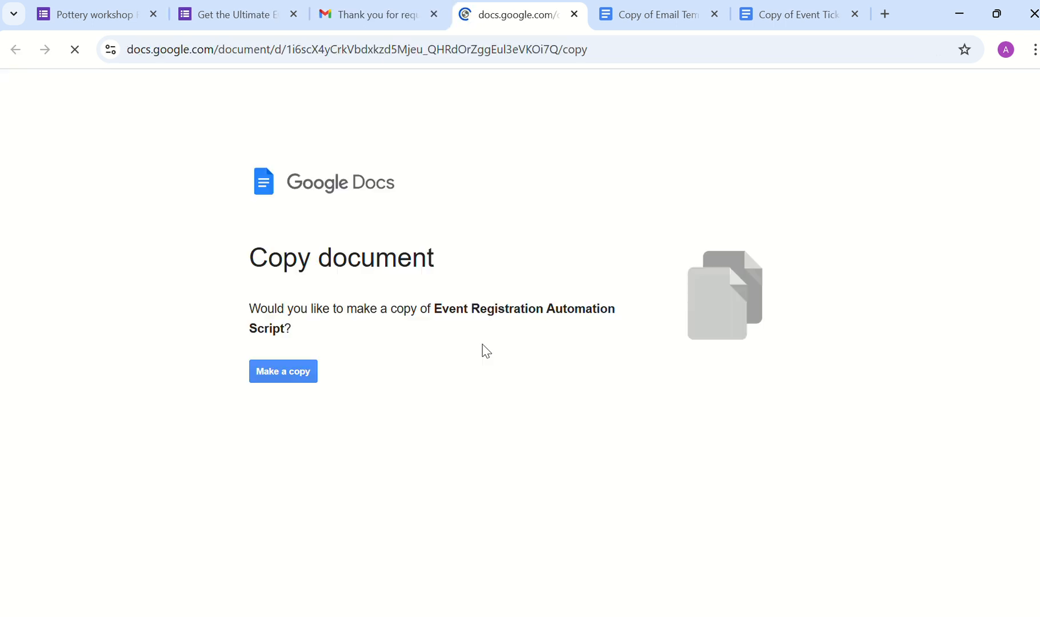
{"action": "left_click", "coordinate": [277, 377]}
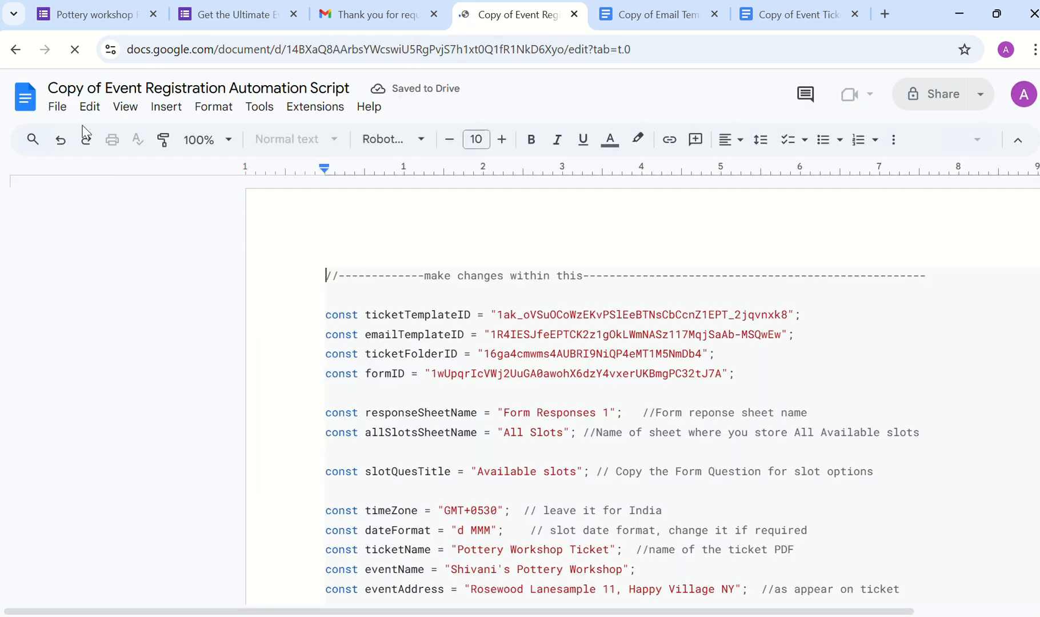
{"action": "left_click", "coordinate": [55, 108]}
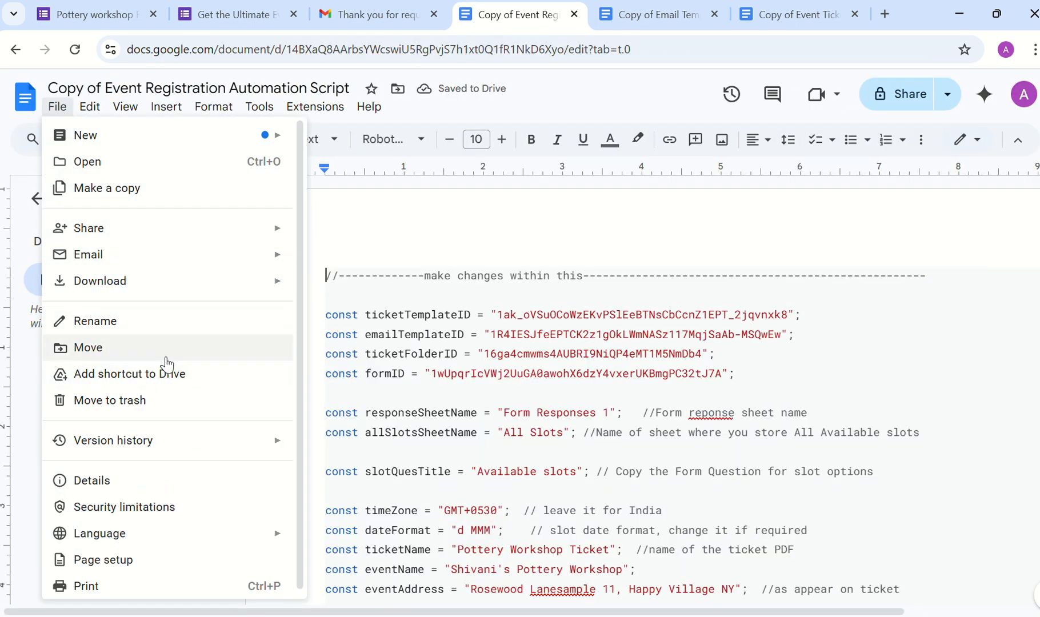
{"action": "left_click", "coordinate": [179, 358]}
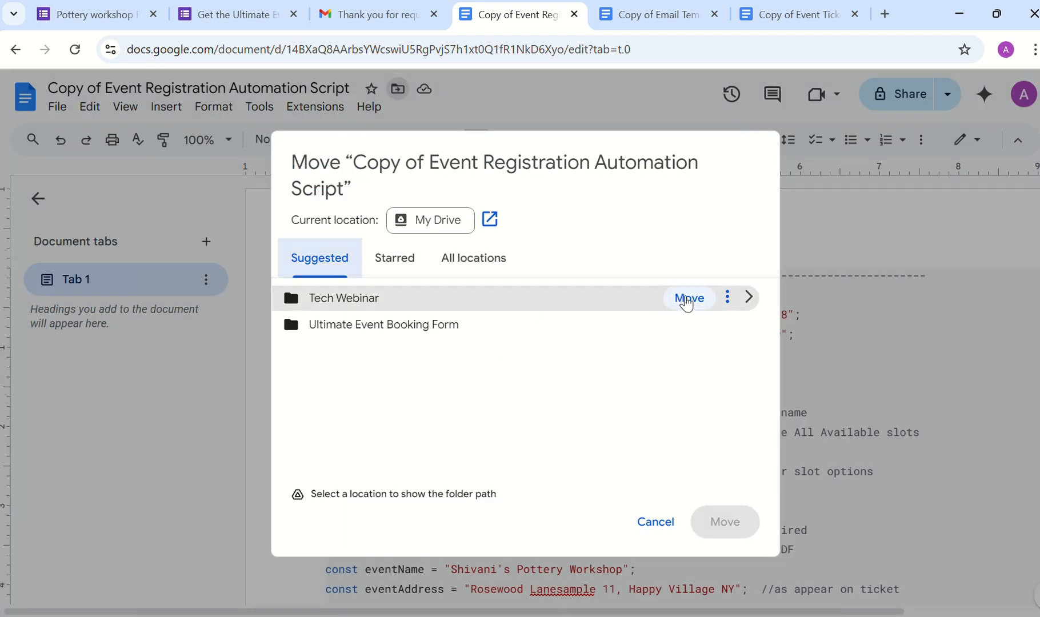
{"action": "left_click", "coordinate": [685, 297]}
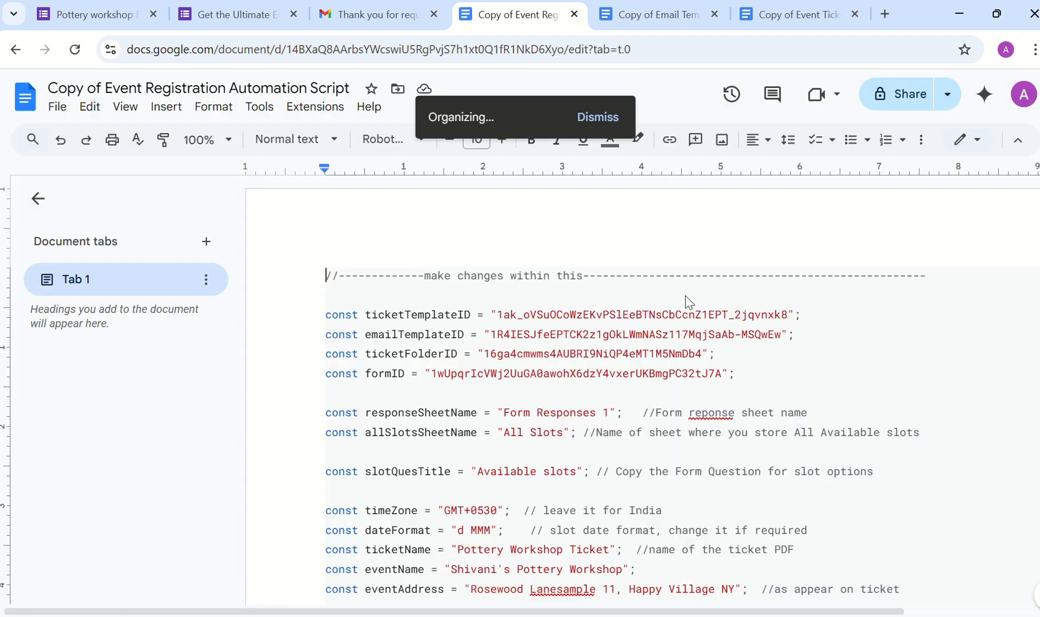
{"action": "left_click", "coordinate": [360, 16]}
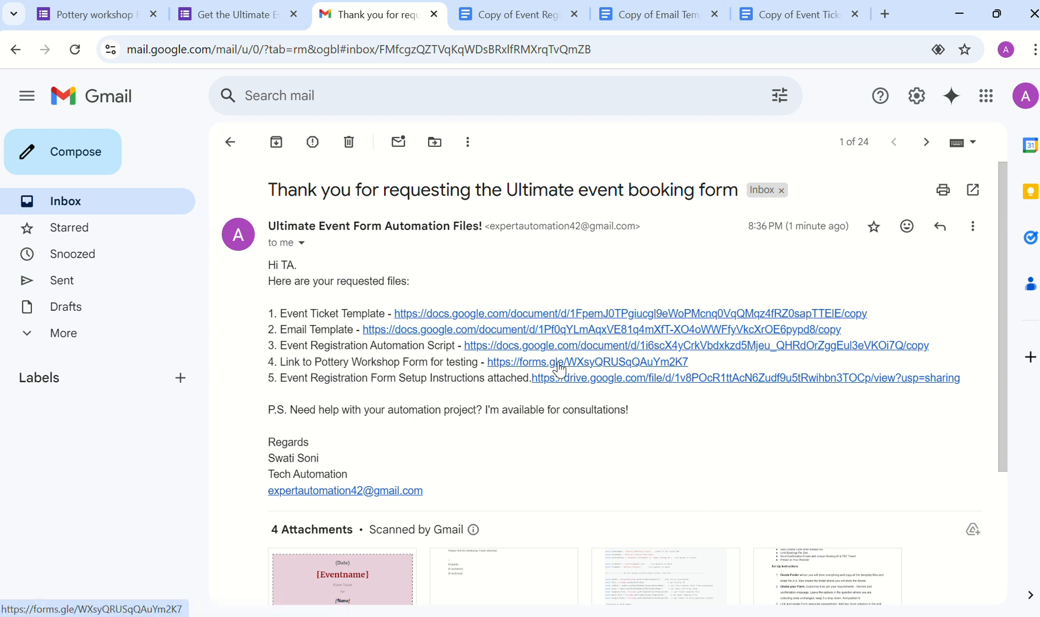
Step: Open the Pottery Workshop test form from the email, then return to the requested-files email
{"action": "left_click", "coordinate": [598, 364]}
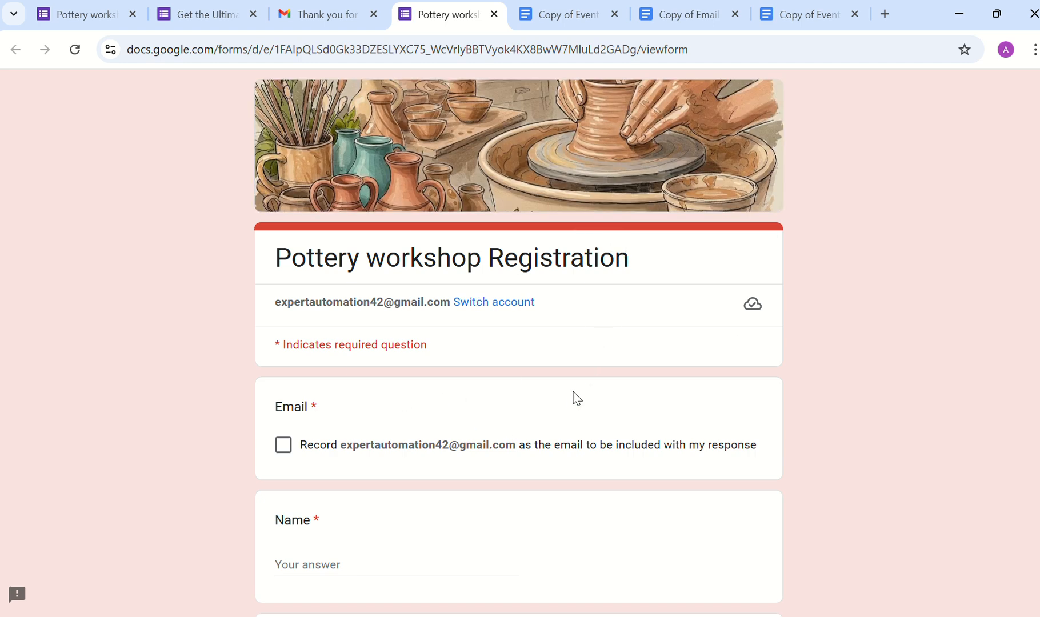
{"action": "left_click", "coordinate": [313, 16]}
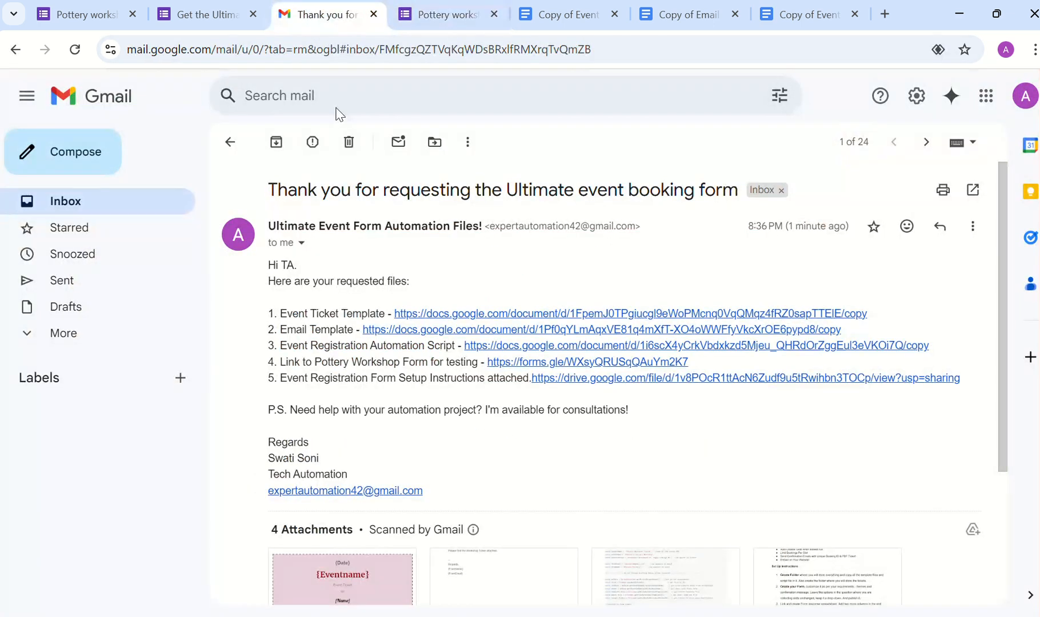
Step: Open the Event Registration Form Set up Instructions PDF and scroll through its setup steps
{"action": "left_click", "coordinate": [591, 378]}
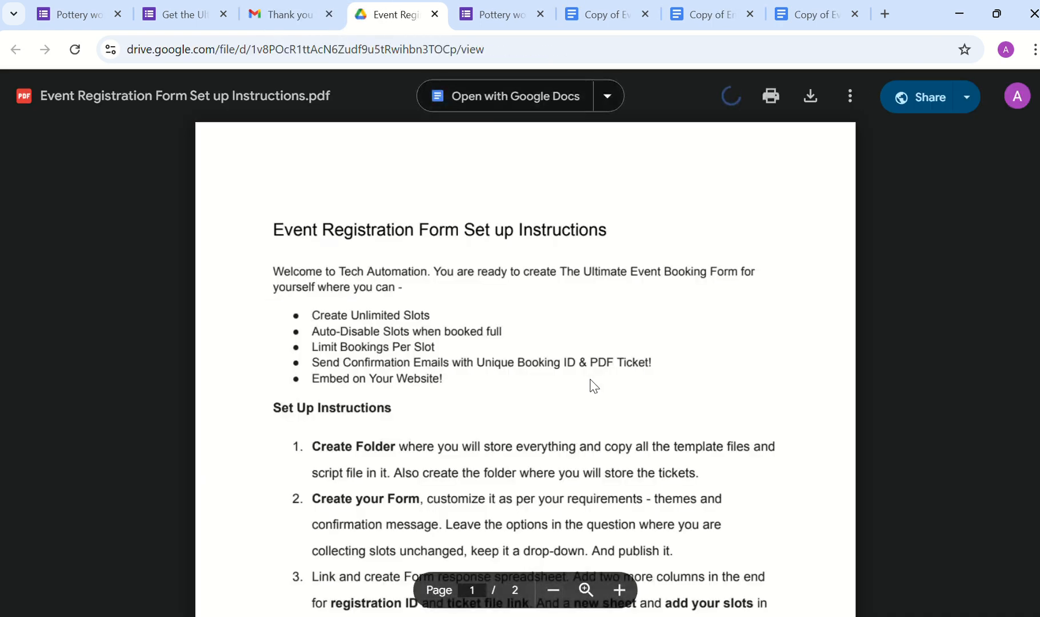
{"action": "scroll", "coordinate": [592, 380], "scroll_direction": "down", "scroll_amount": 4}
{"action": "scroll", "coordinate": [591, 380], "scroll_direction": "down", "scroll_amount": 10}
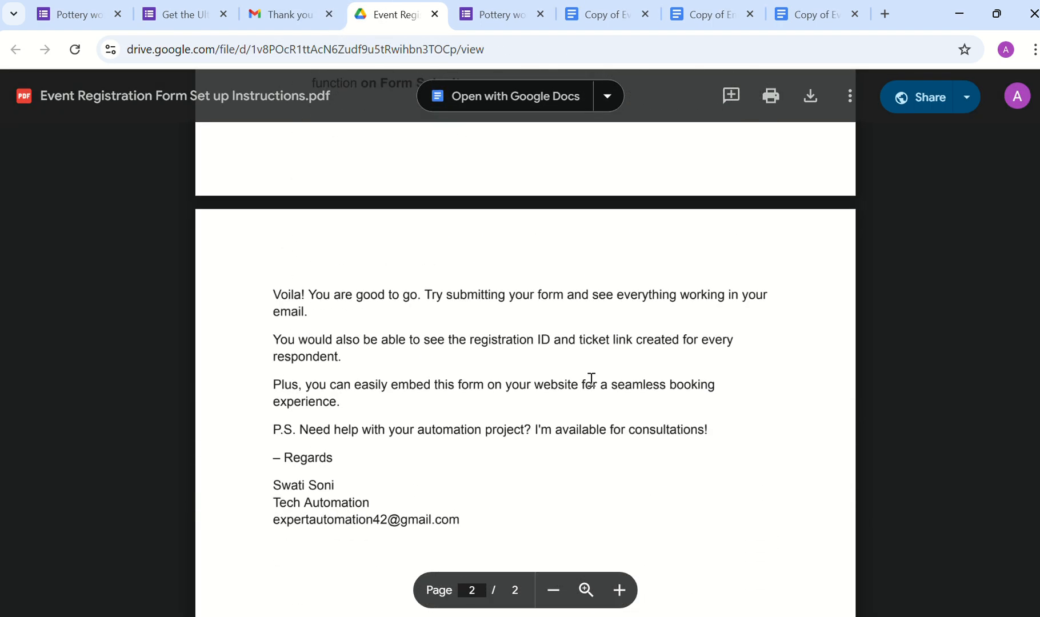
{"action": "scroll", "coordinate": [592, 380], "scroll_direction": "up", "scroll_amount": 2}
{"action": "scroll", "coordinate": [591, 380], "scroll_direction": "up", "scroll_amount": 10}
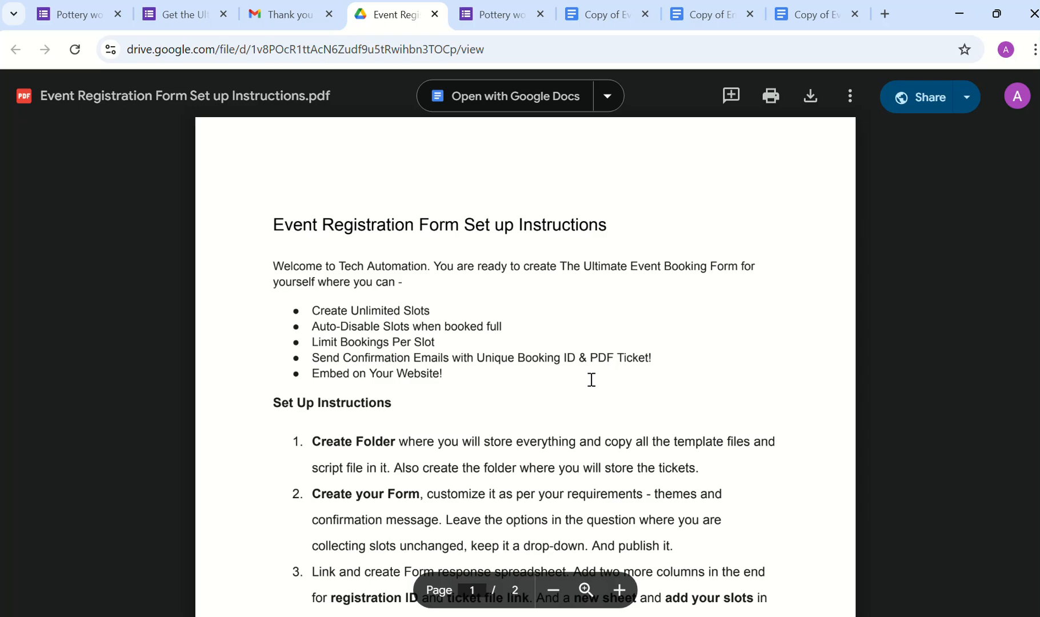
{"action": "scroll", "coordinate": [591, 380], "scroll_direction": "down", "scroll_amount": 2}
{"action": "scroll", "coordinate": [591, 380], "scroll_direction": "down", "scroll_amount": 2}
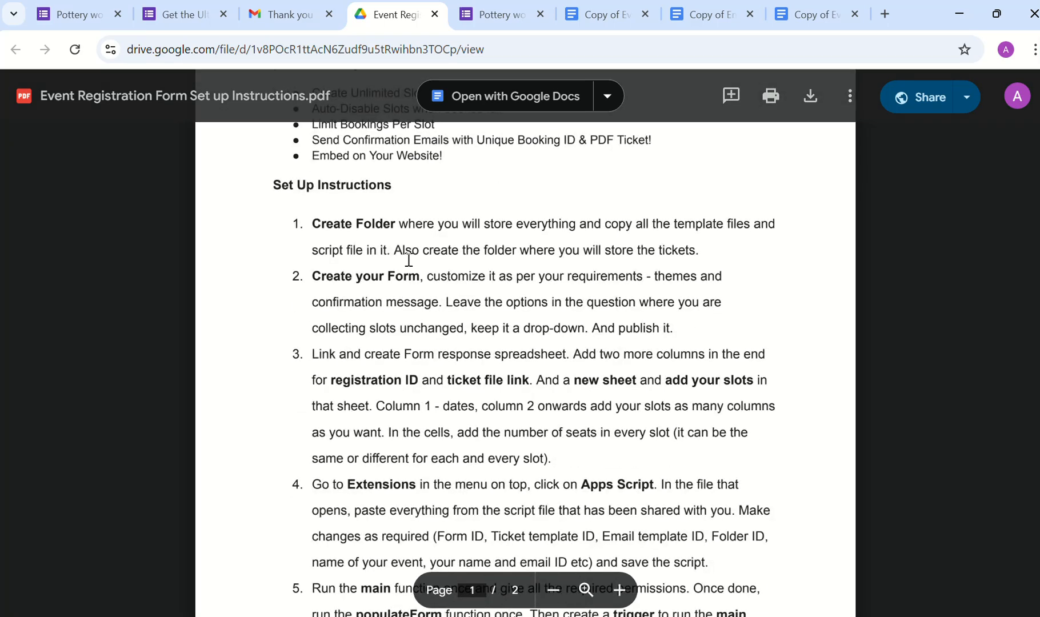
Step: Highlight the first setup step in the PDF, then switch to the automation script document
{"action": "double_click", "coordinate": [321, 224]}
{"action": "left_click_drag", "start_coordinate": [322, 223], "coordinate": [683, 247]}
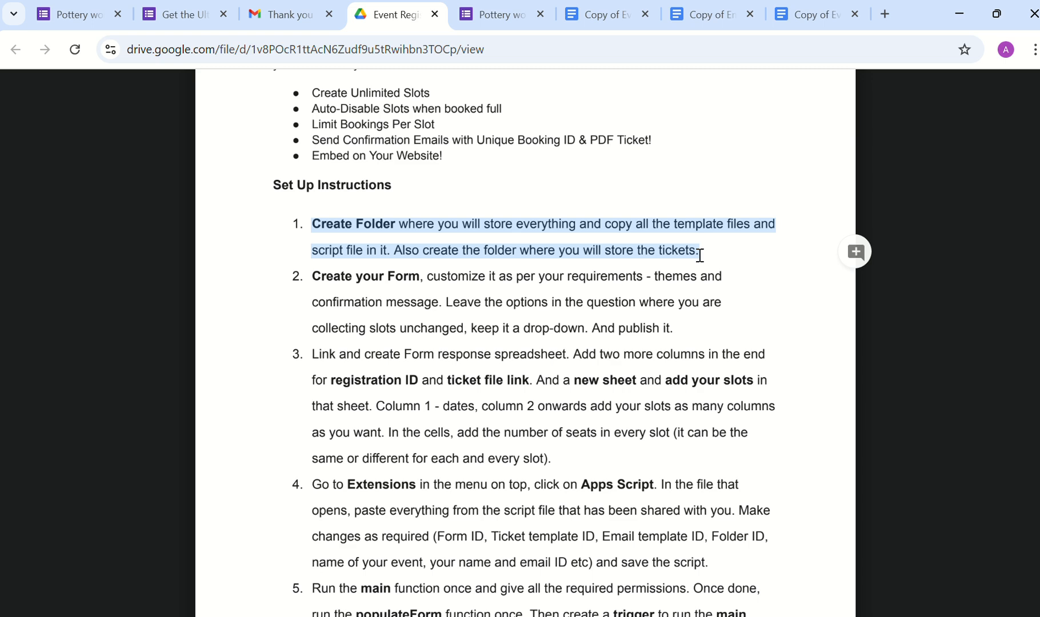
{"action": "left_click", "coordinate": [678, 295]}
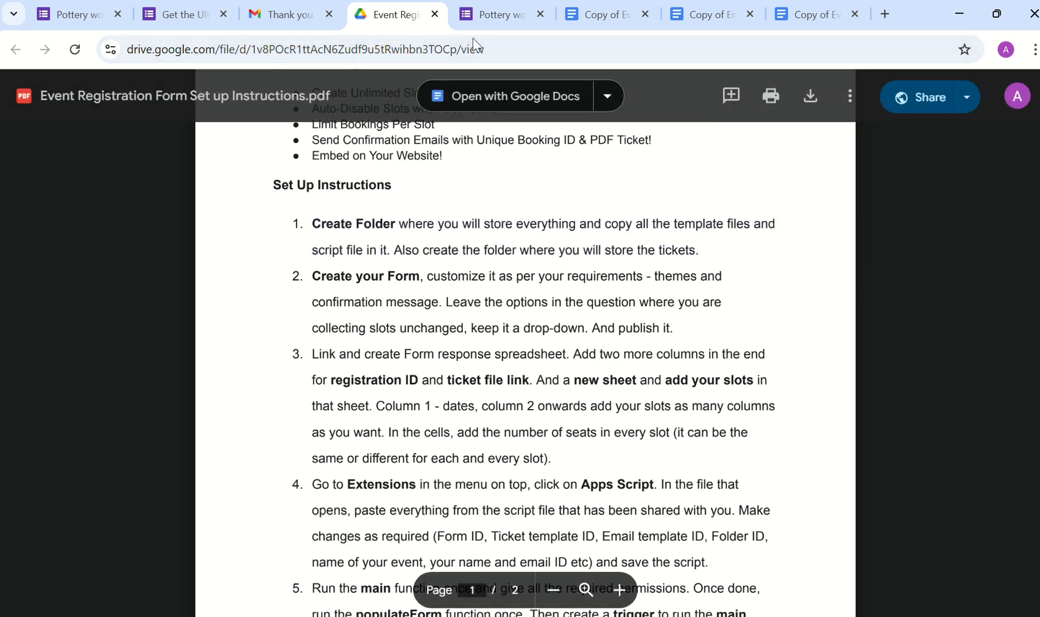
{"action": "key", "text": "ctrl+Tab"}
{"action": "key", "text": "ctrl+Tab"}
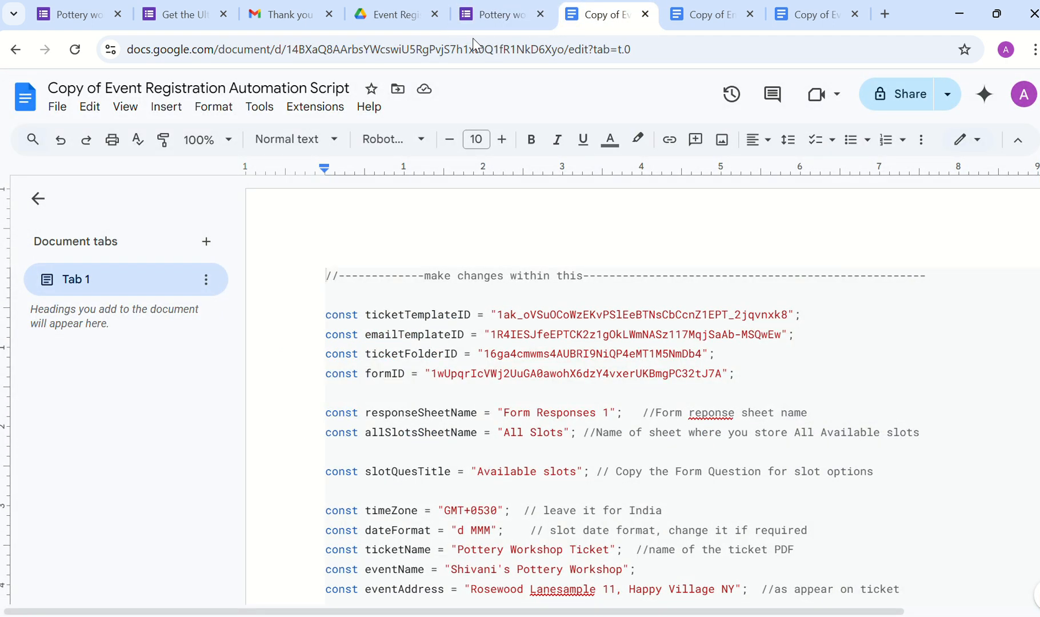
Step: Look over the copied Email Template and Event Ticket Template documents, then return to the PDF
{"action": "left_click", "coordinate": [692, 16]}
{"action": "left_click", "coordinate": [801, 17]}
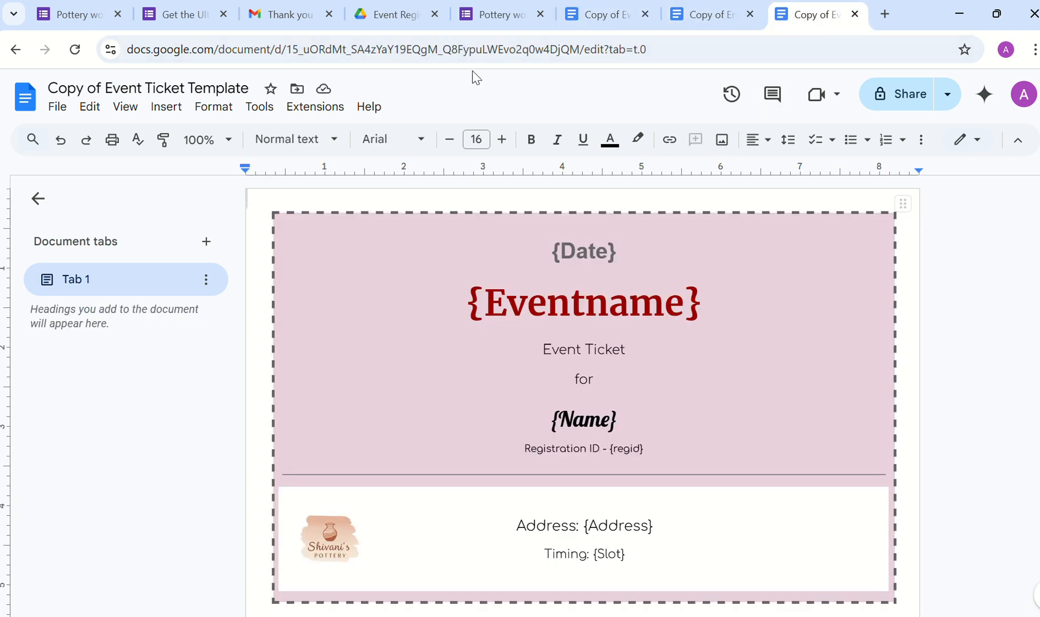
{"action": "left_click", "coordinate": [368, 14]}
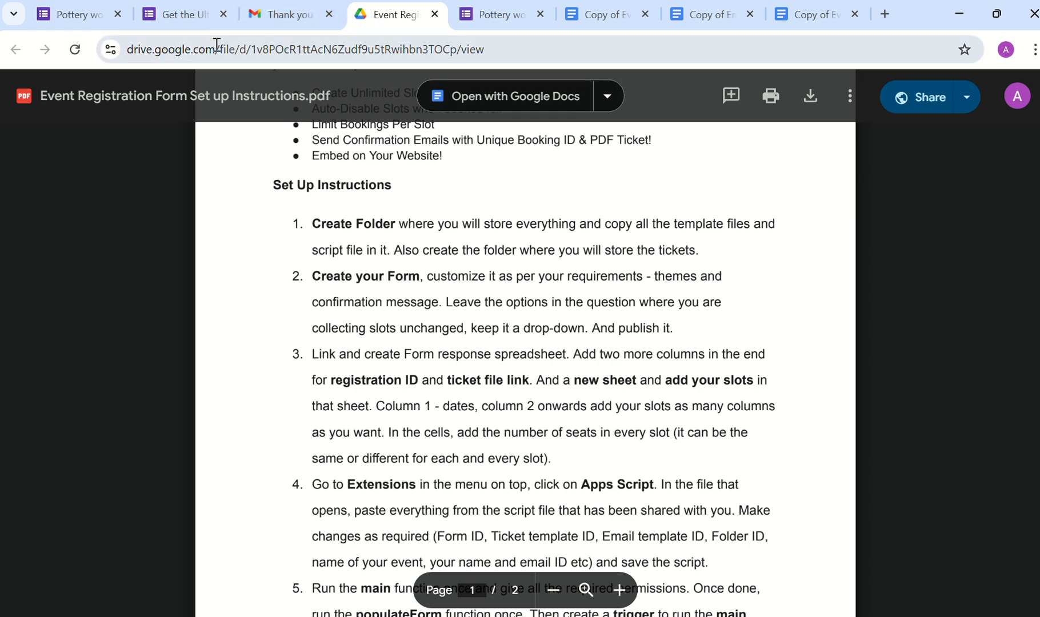
Step: Close the setup instructions PDF, cycle through the document tabs, and open a new browser tab
{"action": "key", "text": "ctrl+w"}
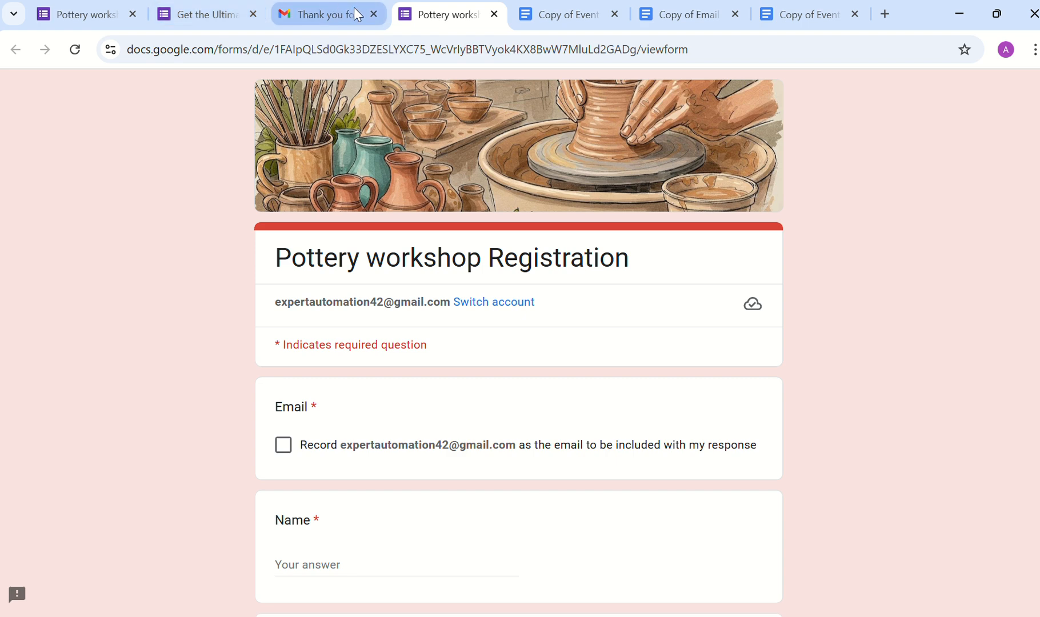
{"action": "key", "text": "ctrl+Tab"}
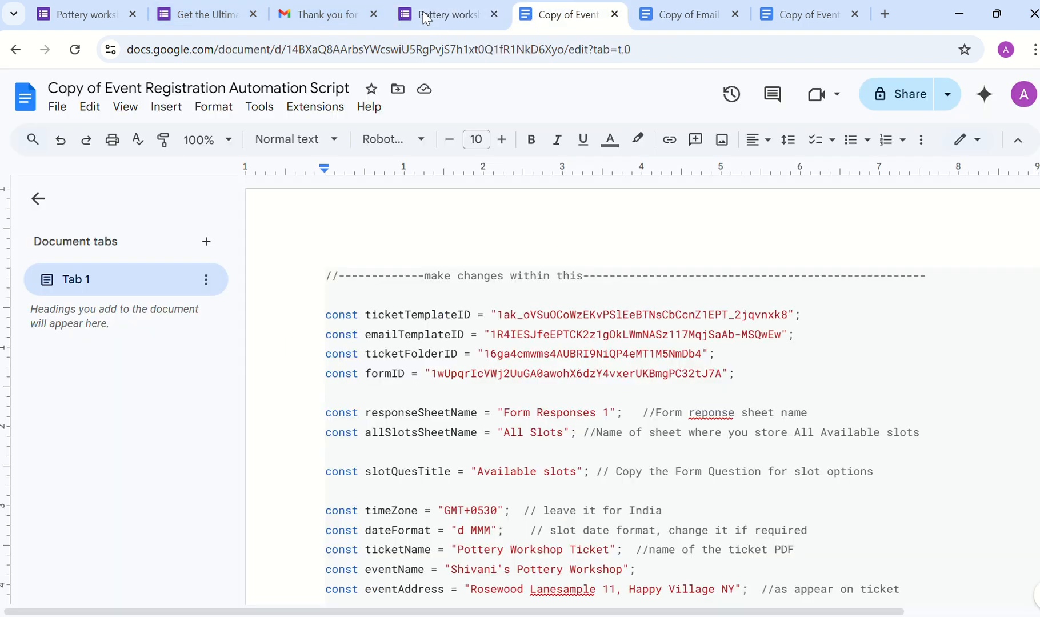
{"action": "key", "text": "ctrl+Tab"}
{"action": "key", "text": "ctrl+Tab"}
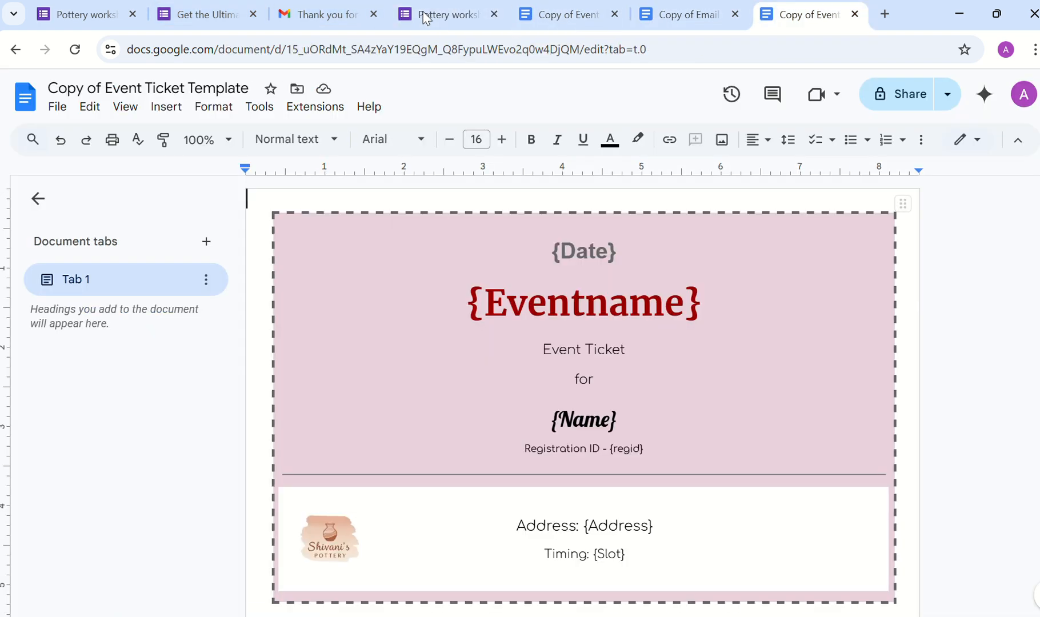
{"action": "key", "text": "ctrl+t"}
Step: Go to My Drive > Tech Webinar and rename the ticket copy to 'Event Ticket Template'
{"action": "type", "text": "drive.google.com/drive/my-drive"}
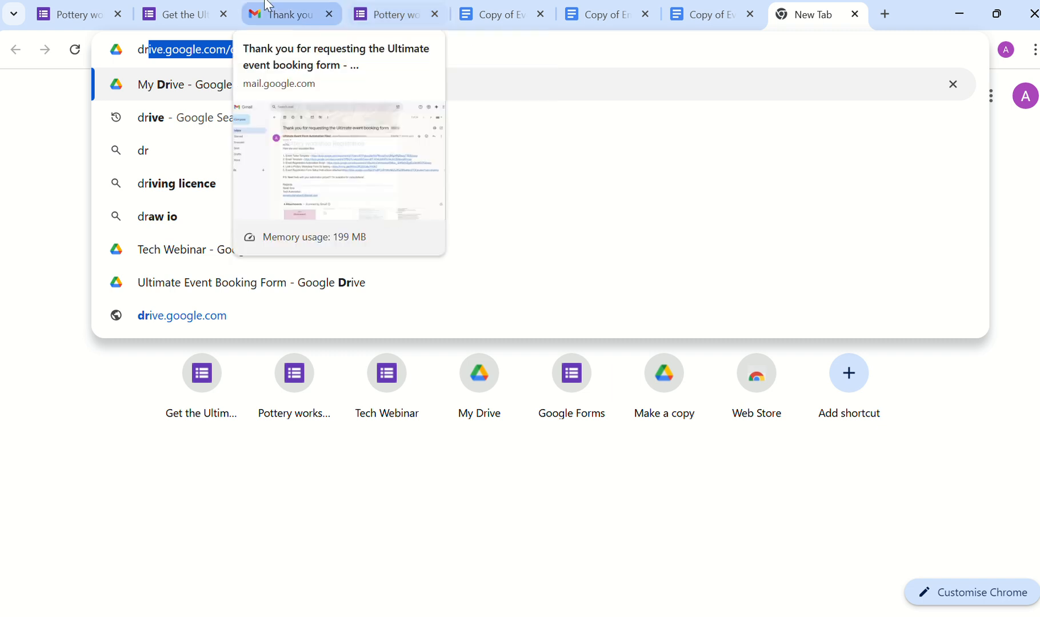
{"action": "left_click", "coordinate": [262, 91]}
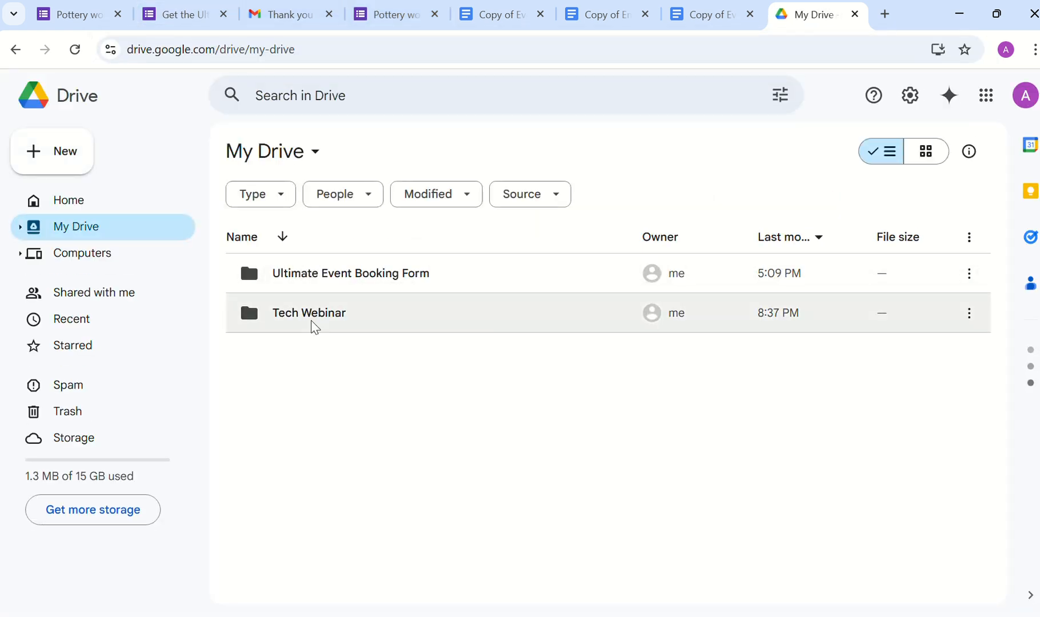
{"action": "double_click", "coordinate": [312, 326]}
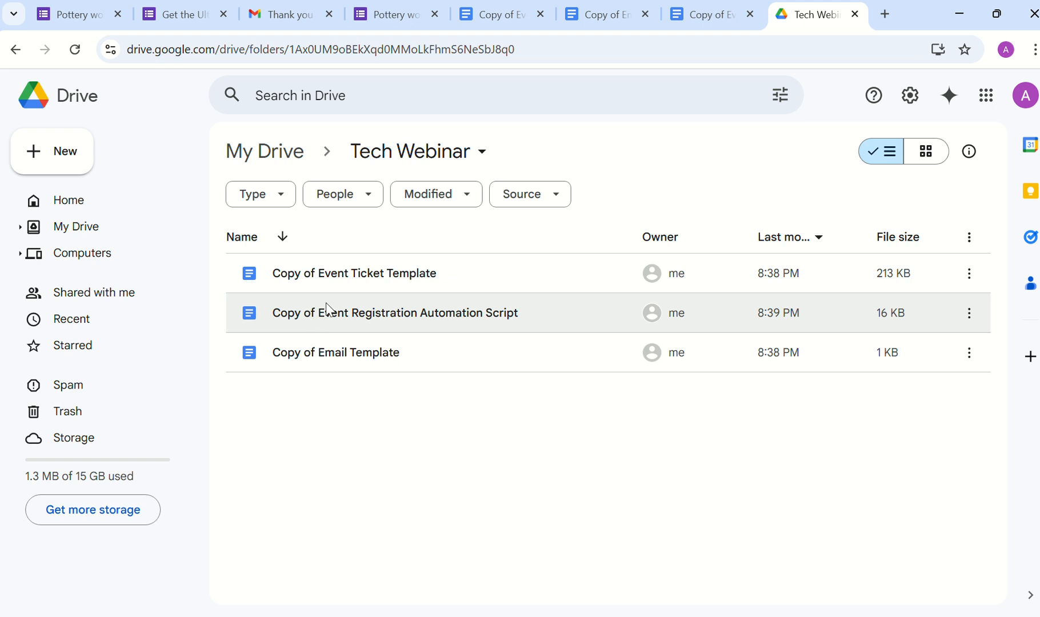
{"action": "left_click", "coordinate": [350, 274]}
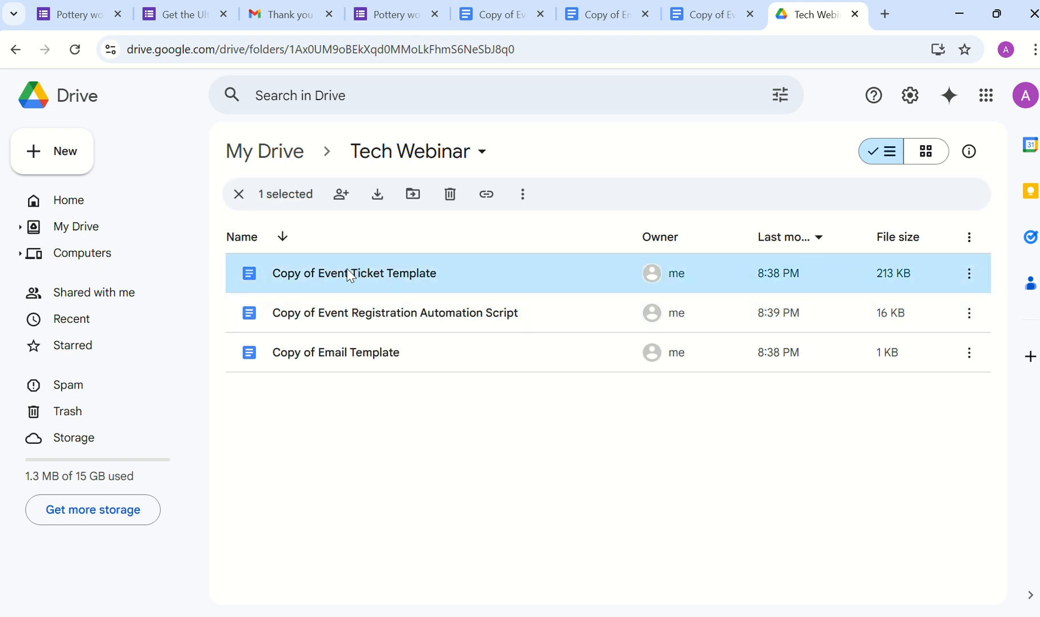
{"action": "right_click", "coordinate": [294, 276]}
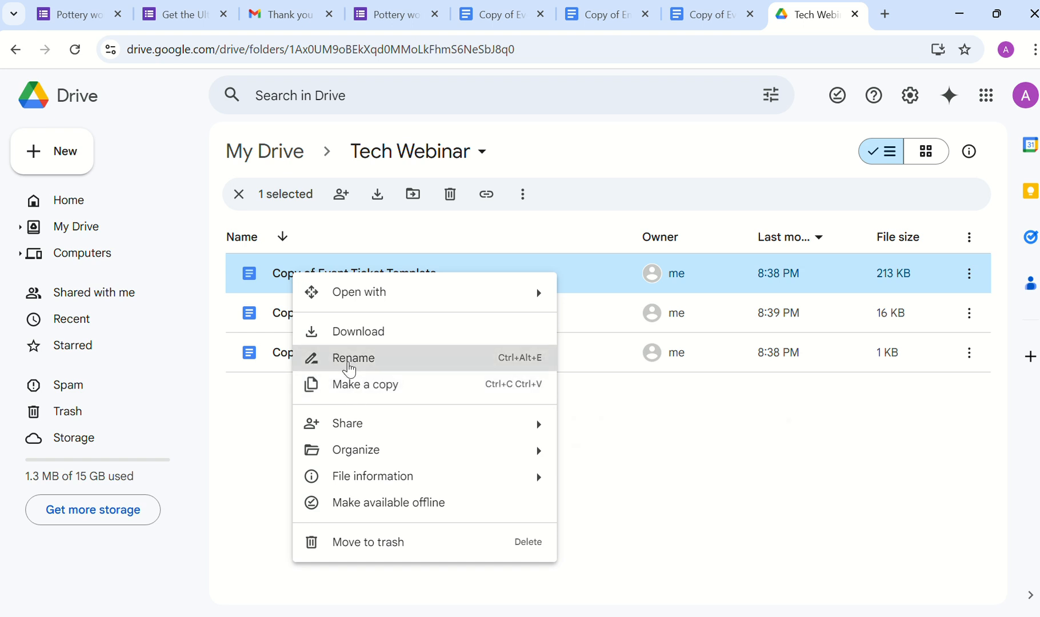
{"action": "left_click", "coordinate": [349, 360]}
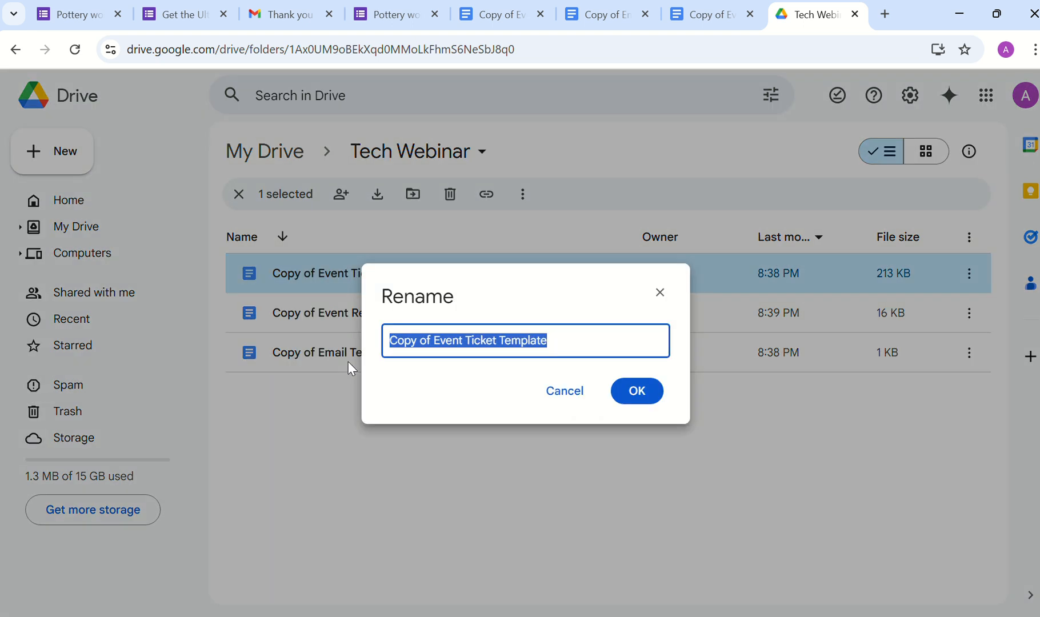
{"action": "left_click", "coordinate": [440, 345]}
{"action": "key", "text": "BackSpace"}
{"action": "key", "text": "BackSpace"}
{"action": "key", "text": "BackSpace"}
{"action": "key", "text": "BackSpace"}
{"action": "key", "text": "BackSpace"}
{"action": "key", "text": "BackSpace"}
{"action": "key", "text": "BackSpace"}
{"action": "key", "text": "BackSpace"}
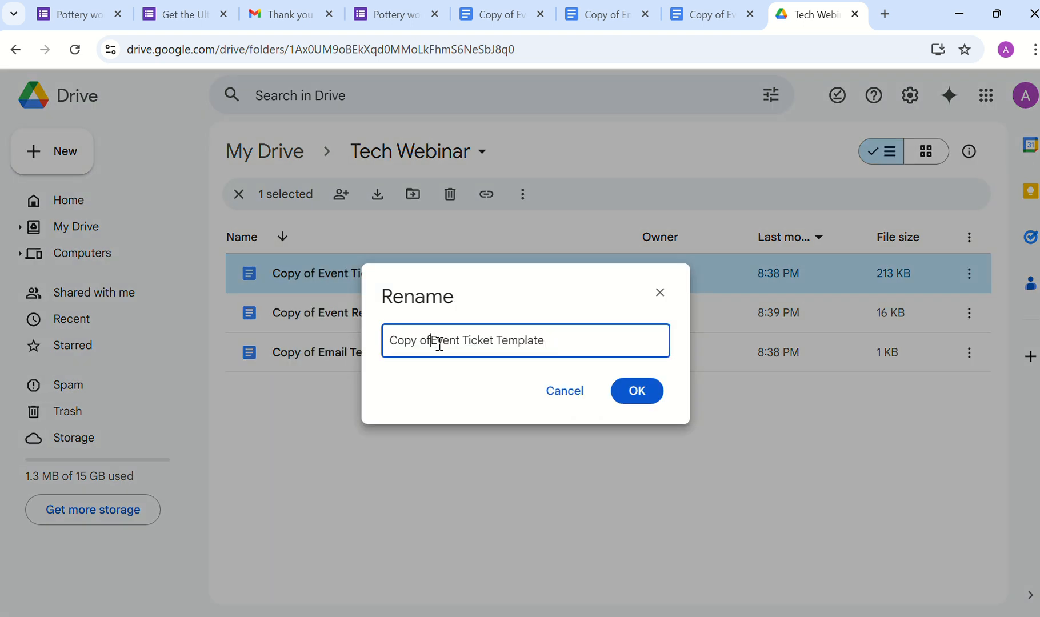
{"action": "key", "text": "Return"}
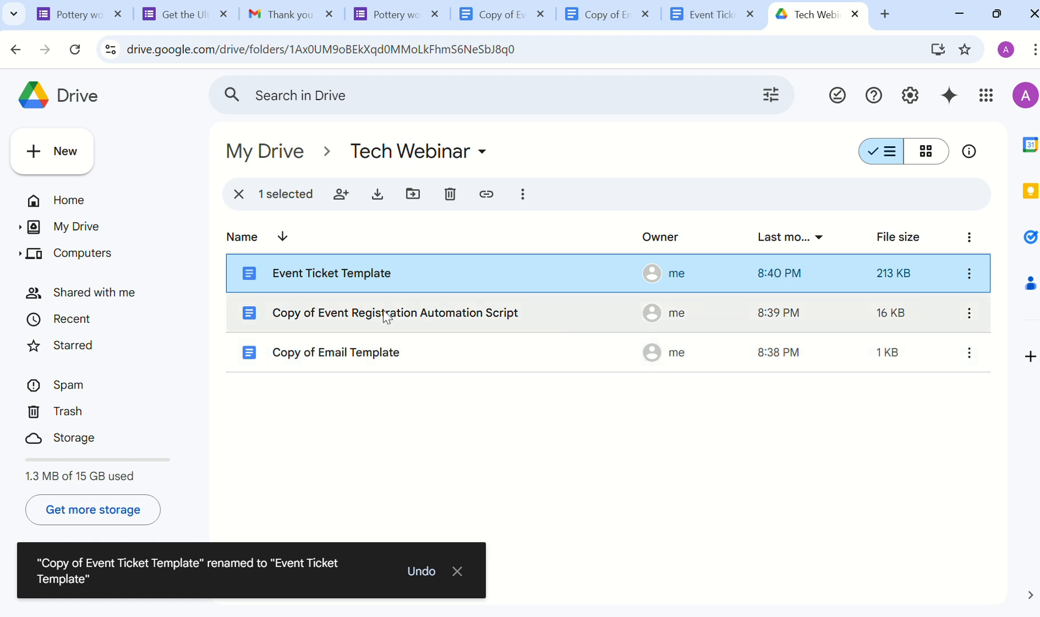
Step: Rename the email template copy to 'Email Template' by removing the 'Copy of' prefix
{"action": "right_click", "coordinate": [376, 353]}
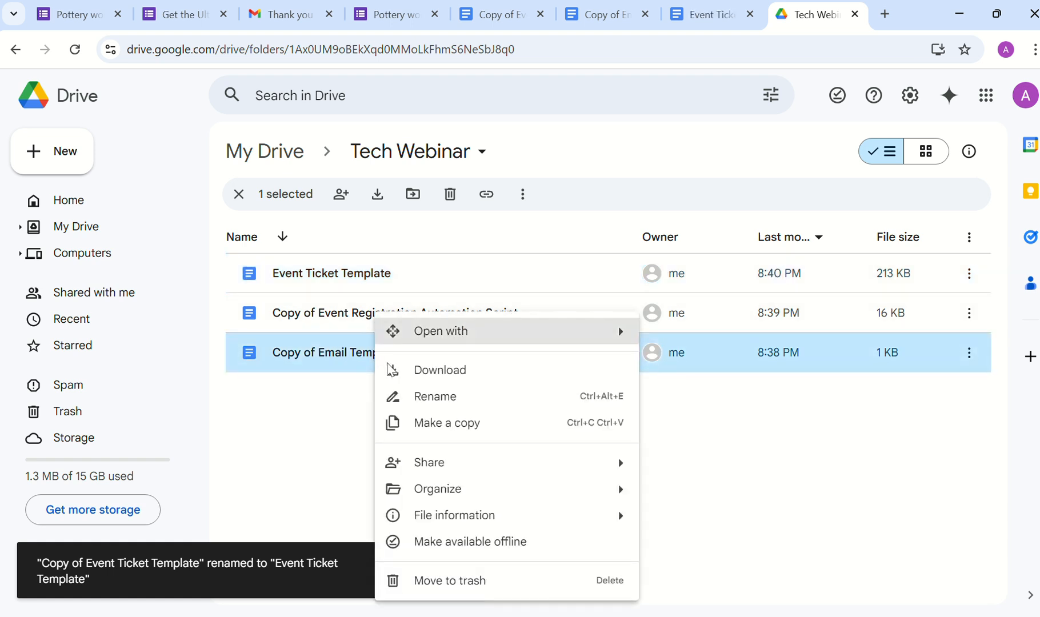
{"action": "left_click", "coordinate": [420, 397]}
{"action": "left_click", "coordinate": [437, 342]}
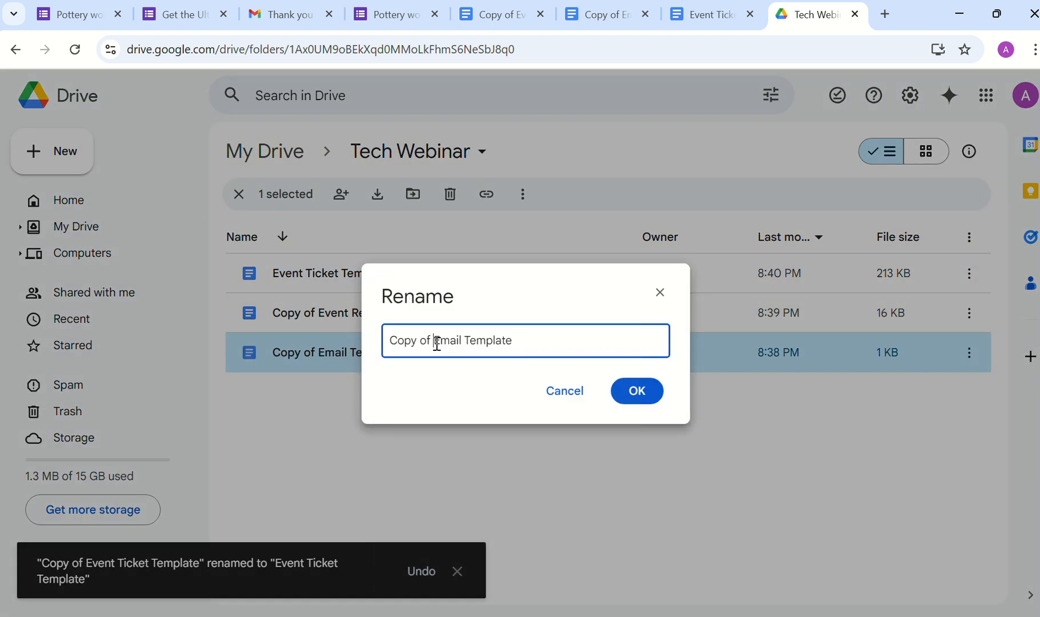
{"action": "key", "text": "BackSpace"}
{"action": "key", "text": "BackSpace"}
{"action": "key", "text": "BackSpace"}
{"action": "key", "text": "BackSpace"}
{"action": "key", "text": "BackSpace"}
{"action": "key", "text": "BackSpace"}
{"action": "key", "text": "BackSpace"}
{"action": "key", "text": "BackSpace"}
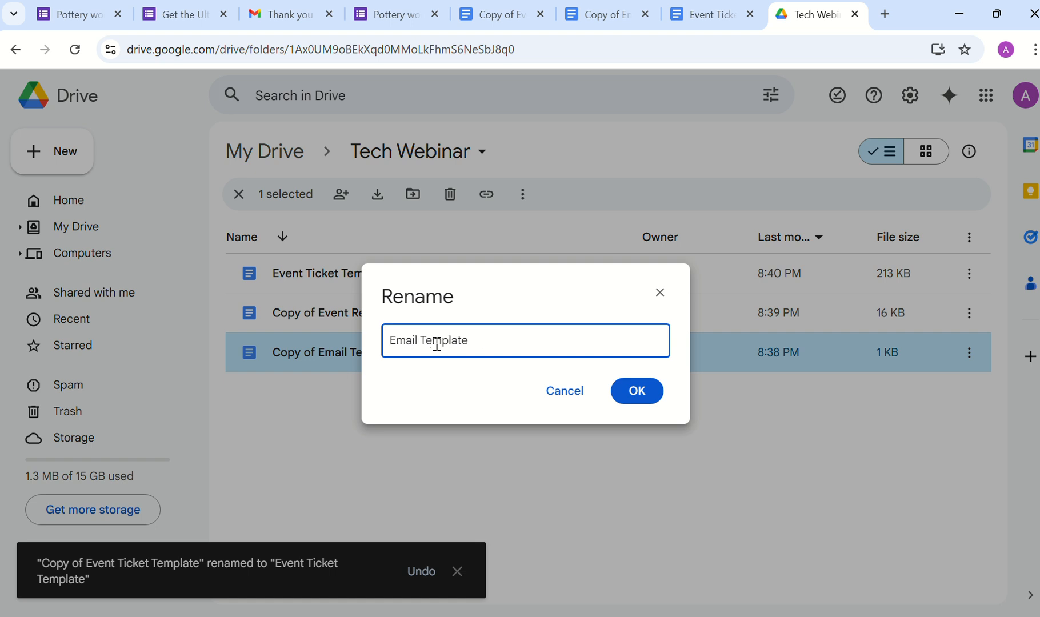
{"action": "left_click", "coordinate": [624, 403]}
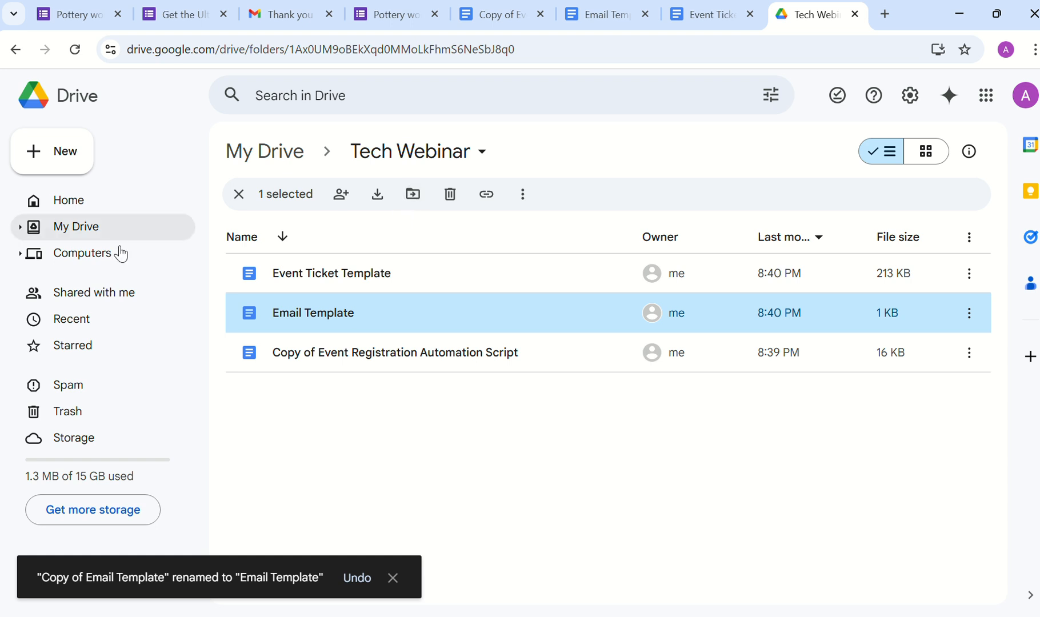
Step: Add a 'Tickets' folder beside the three copied documents in Tech Webinar
{"action": "left_click", "coordinate": [48, 158]}
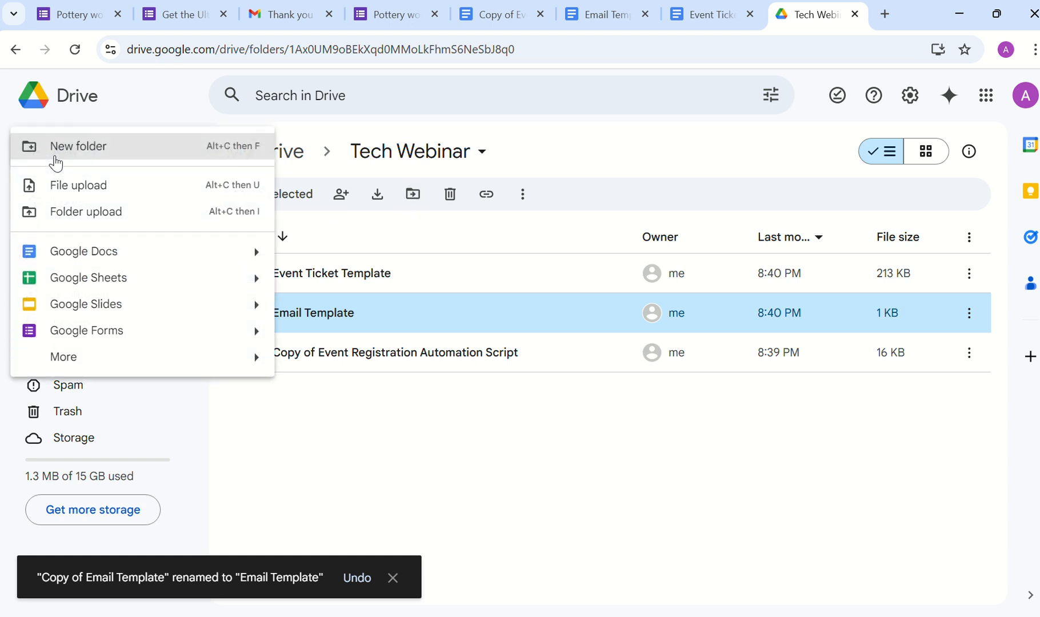
{"action": "left_click", "coordinate": [84, 160]}
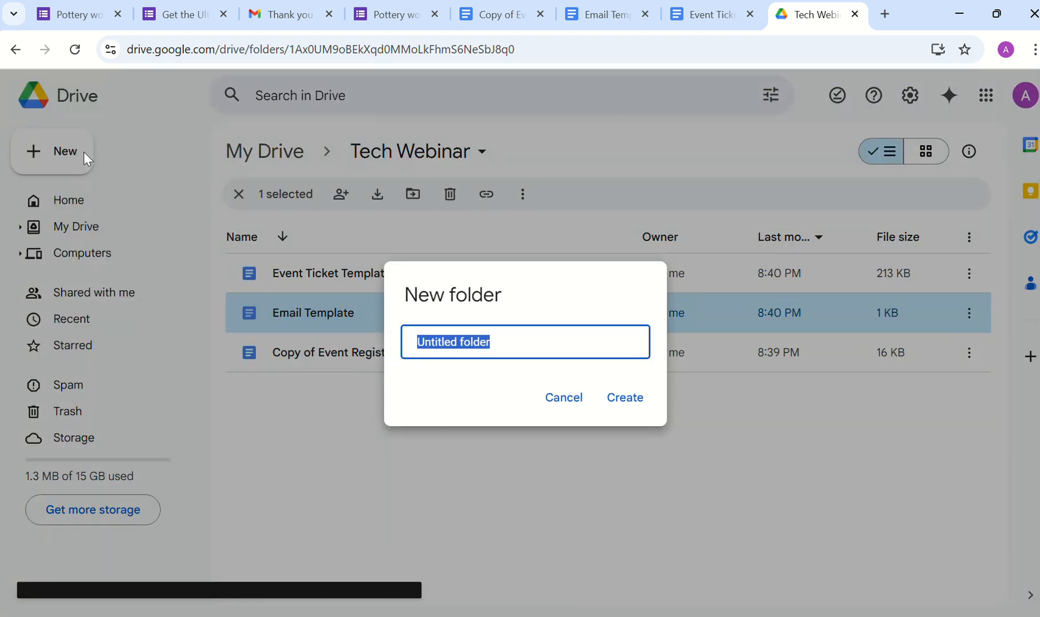
{"action": "type", "text": "Tickets"}
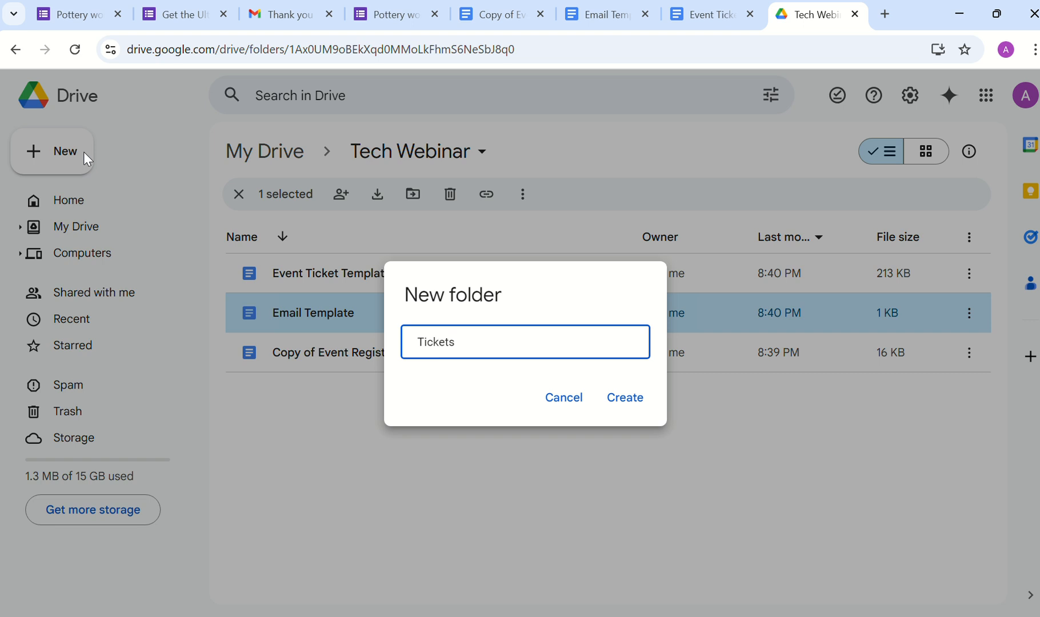
{"action": "left_click", "coordinate": [623, 403]}
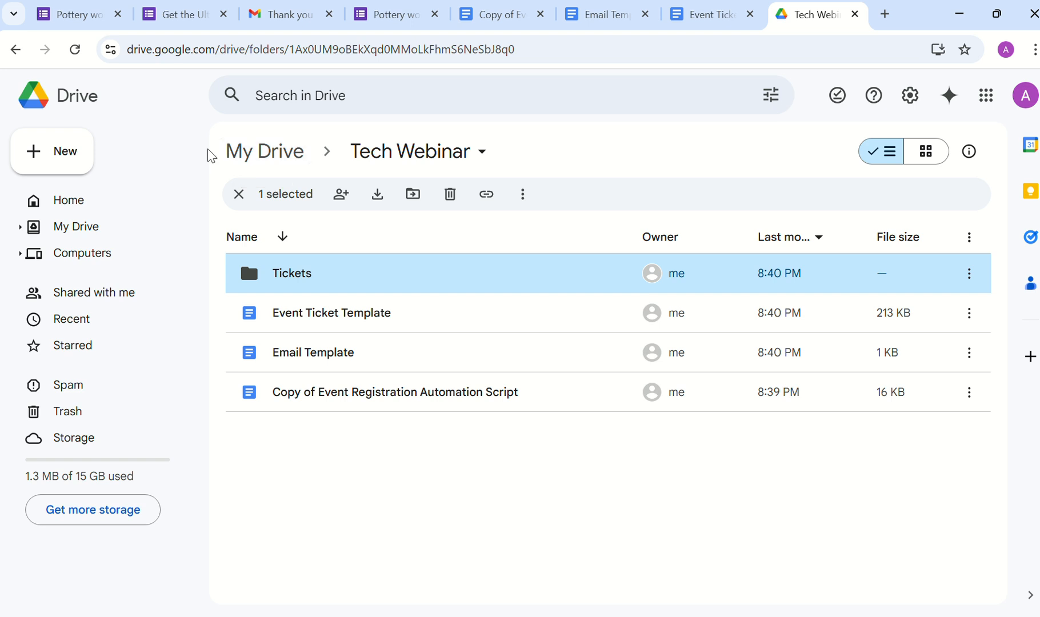
{"action": "left_click", "coordinate": [76, 169]}
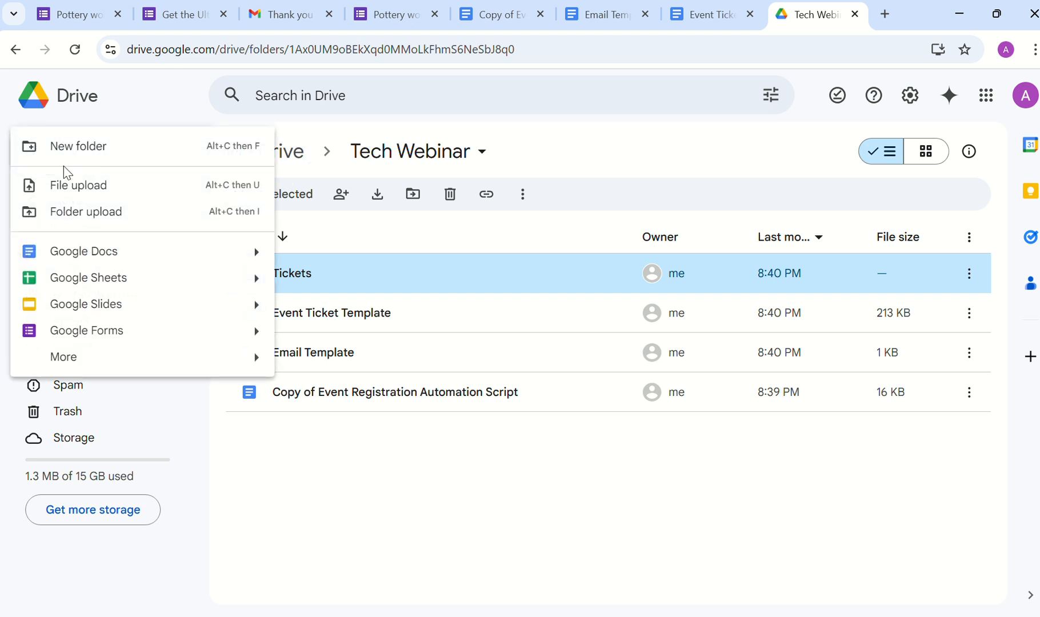
Step: Start a blank Google Form and replace its heading with 'Tech Webinar'
{"action": "left_click", "coordinate": [95, 331]}
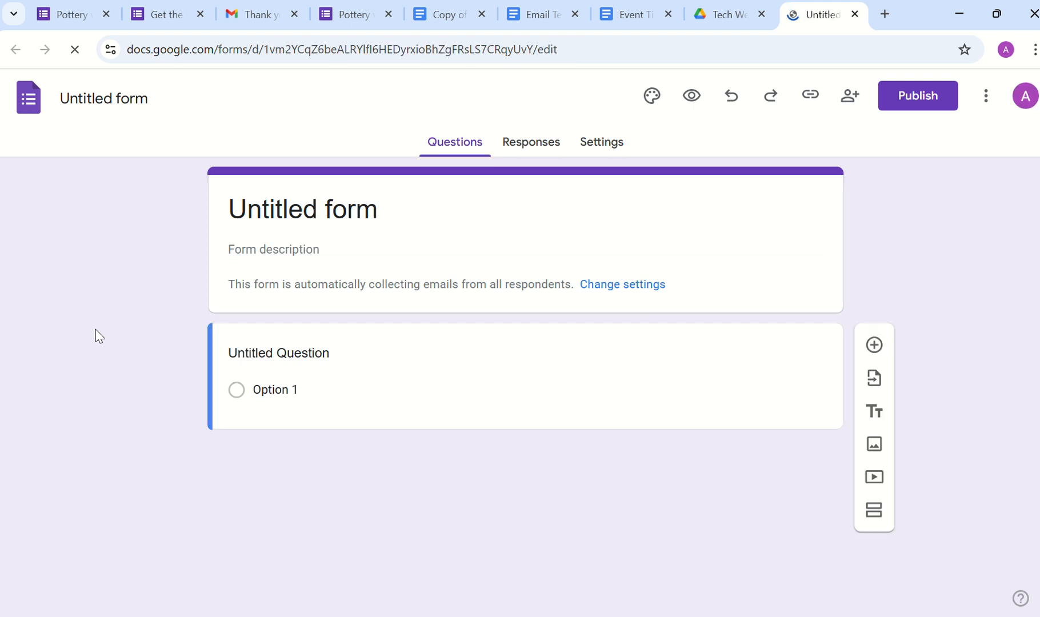
{"action": "left_click", "coordinate": [303, 220]}
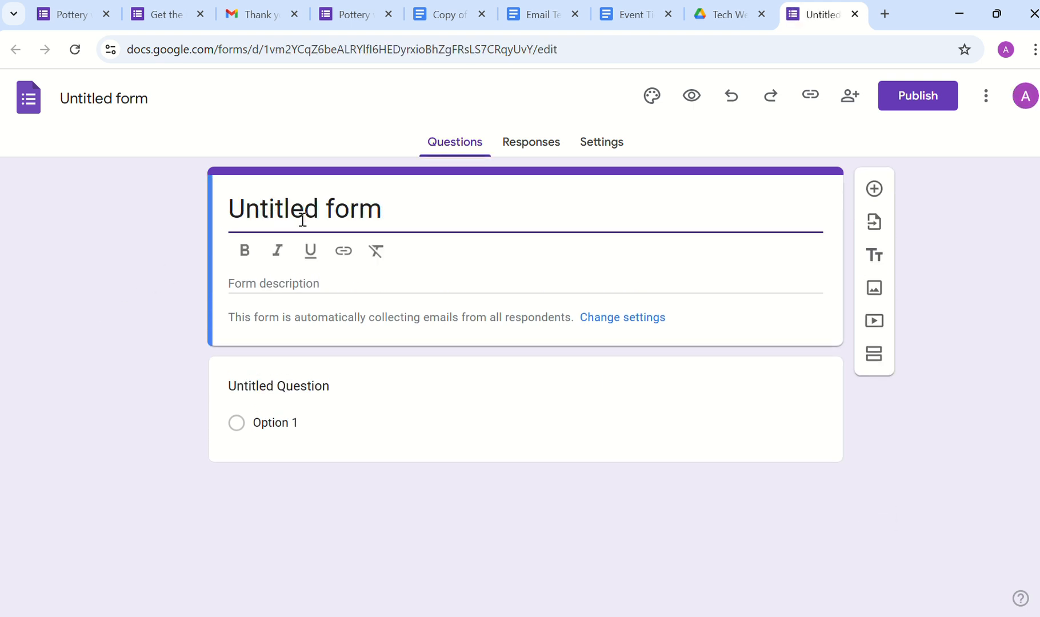
{"action": "key", "text": "ctrl+a"}
{"action": "type", "text": "tE"}
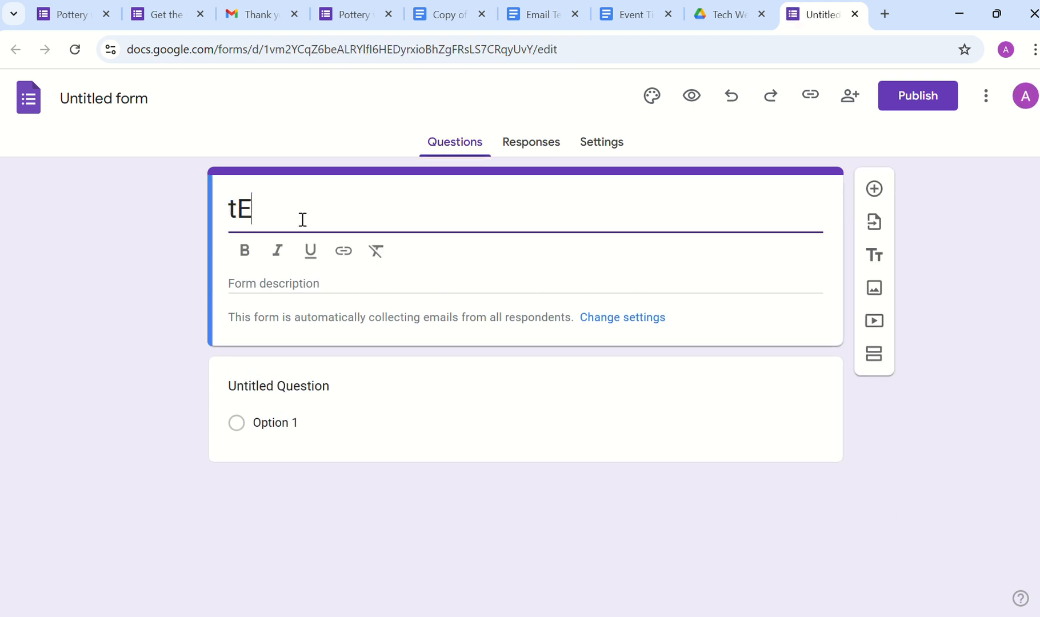
{"action": "key", "text": "BackSpace"}
{"action": "key", "text": "BackSpace"}
{"action": "key", "text": "ctrl+z"}
{"action": "type", "text": "T"}
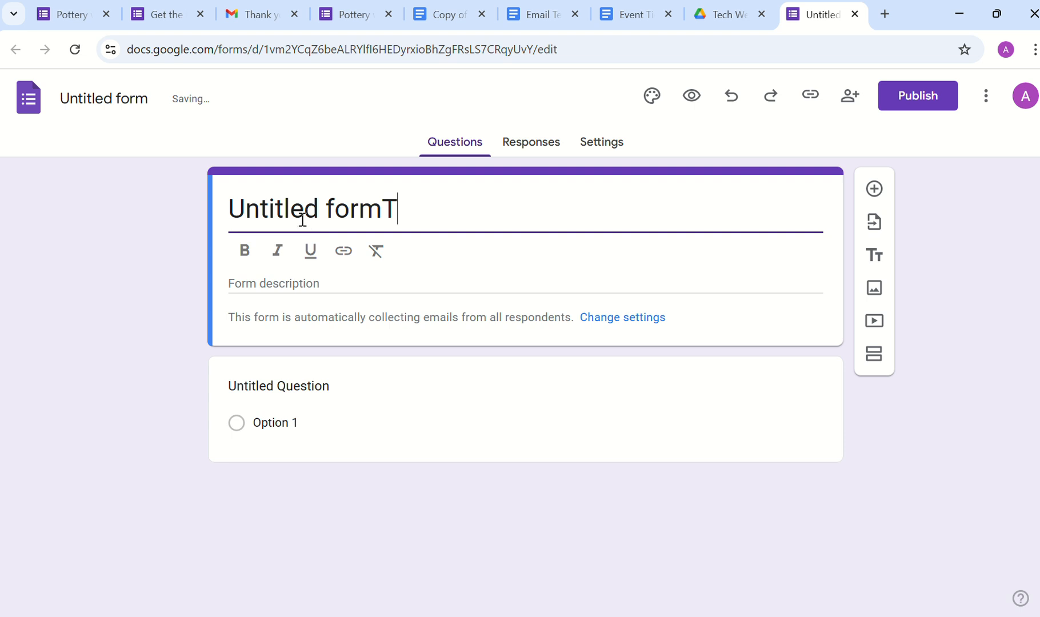
{"action": "key", "text": "ctrl+a"}
{"action": "type", "text": "T"}
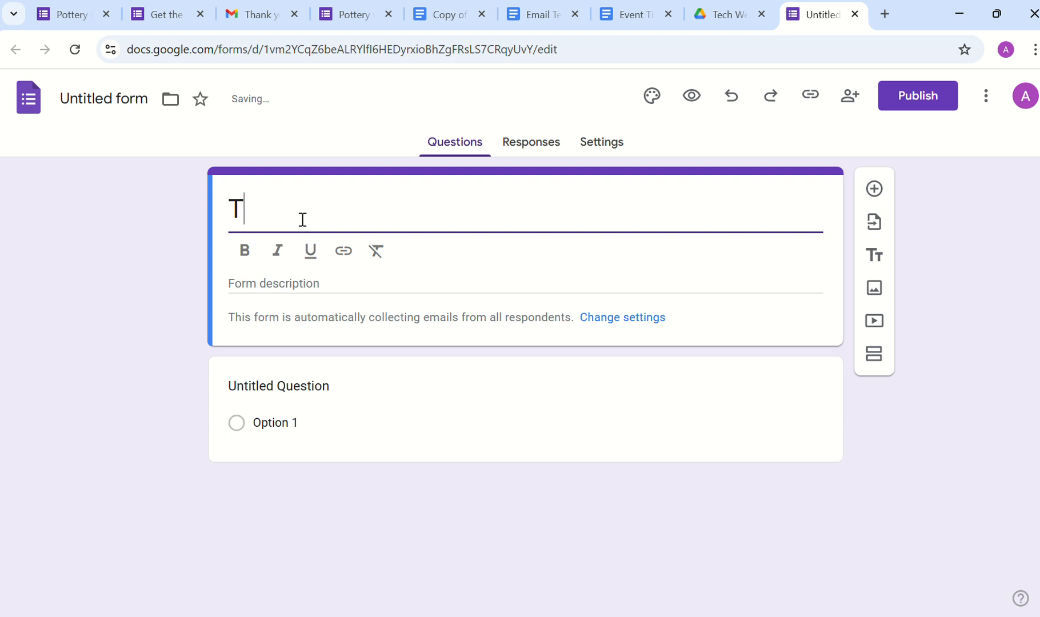
{"action": "type", "text": "ech Web"}
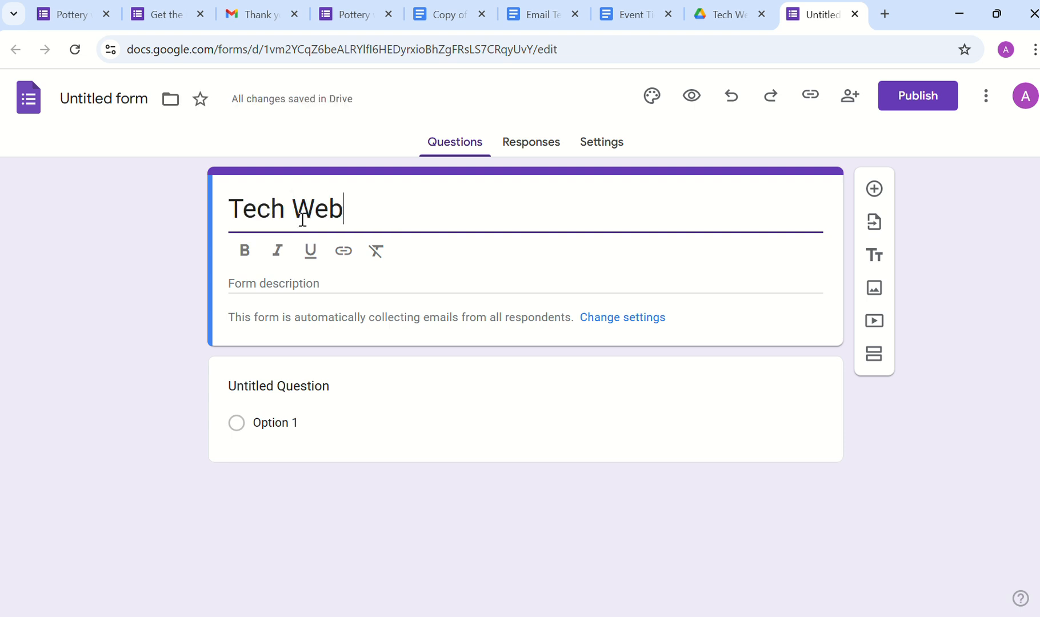
{"action": "type", "text": "inar"}
{"action": "left_click", "coordinate": [303, 284]}
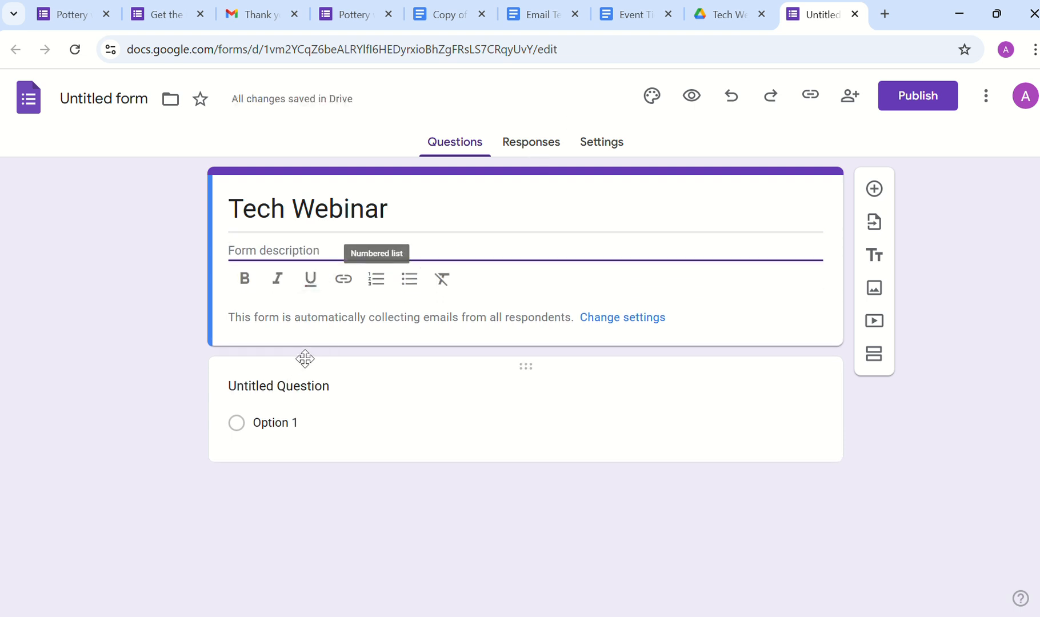
{"action": "left_click", "coordinate": [290, 385]}
Step: Title the first question 'Name' and add an 'Available Slots' question set to Dropdown
{"action": "type", "text": "N"}
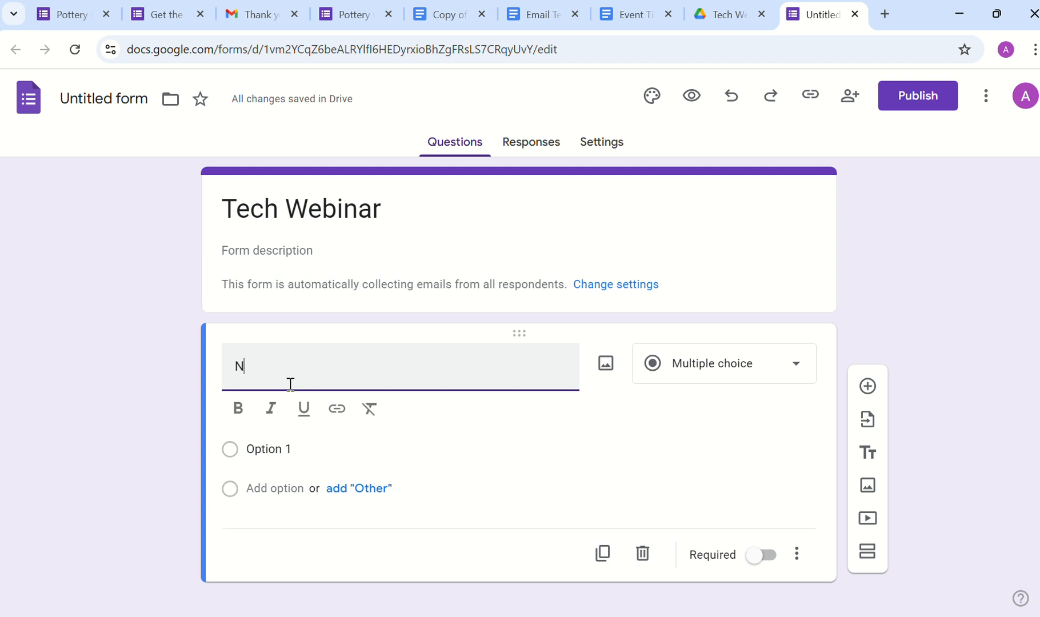
{"action": "type", "text": "ame"}
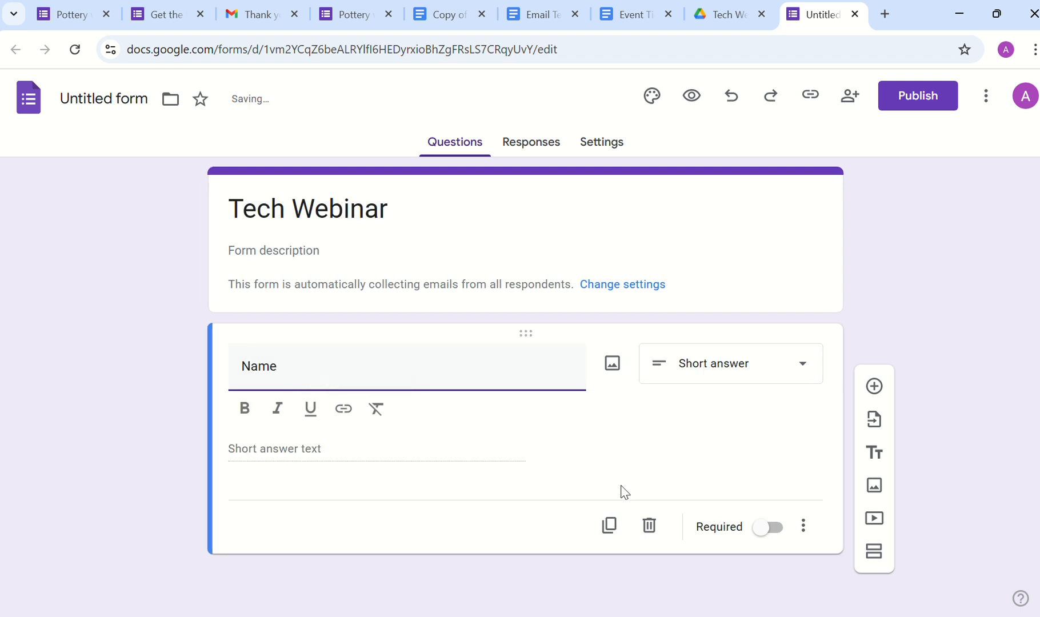
{"action": "left_click", "coordinate": [870, 393]}
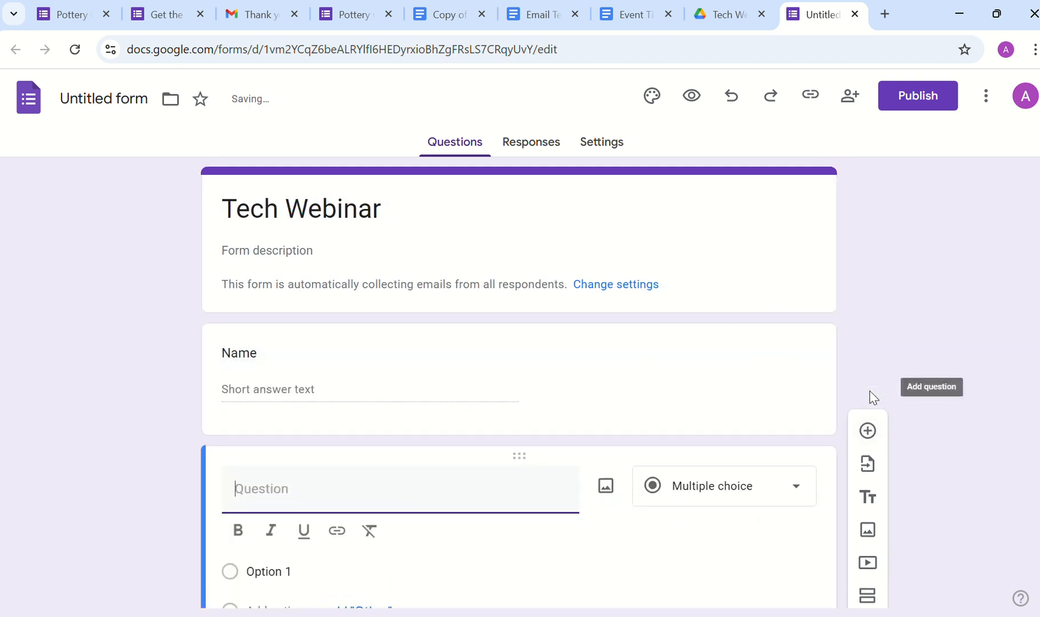
{"action": "type", "text": "Avail"}
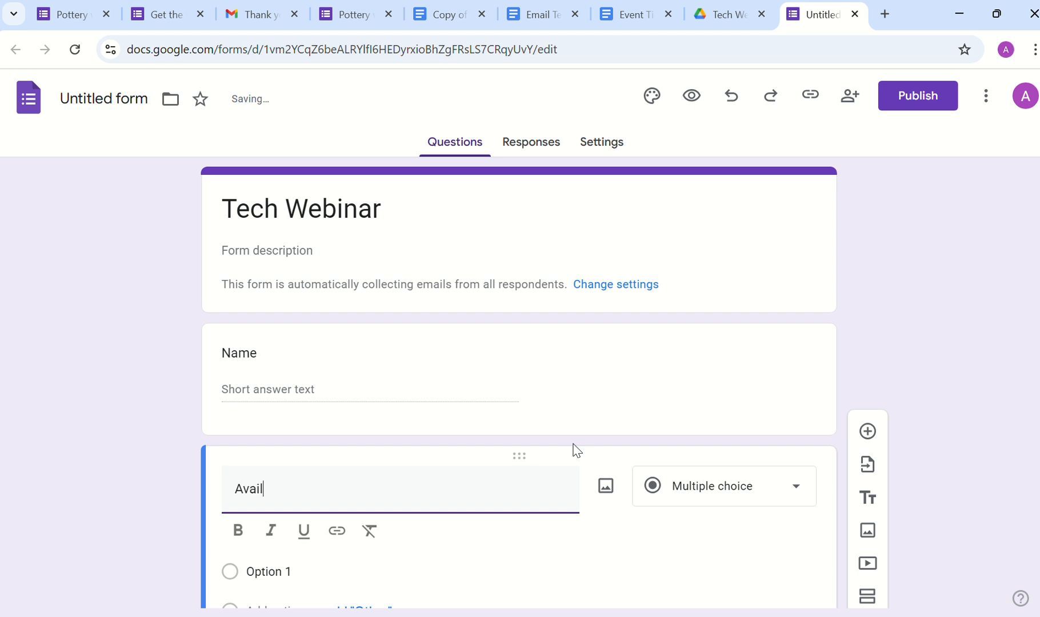
{"action": "type", "text": "able Slots"}
{"action": "left_click", "coordinate": [118, 455]}
{"action": "scroll", "coordinate": [344, 476], "scroll_direction": "down", "scroll_amount": 3}
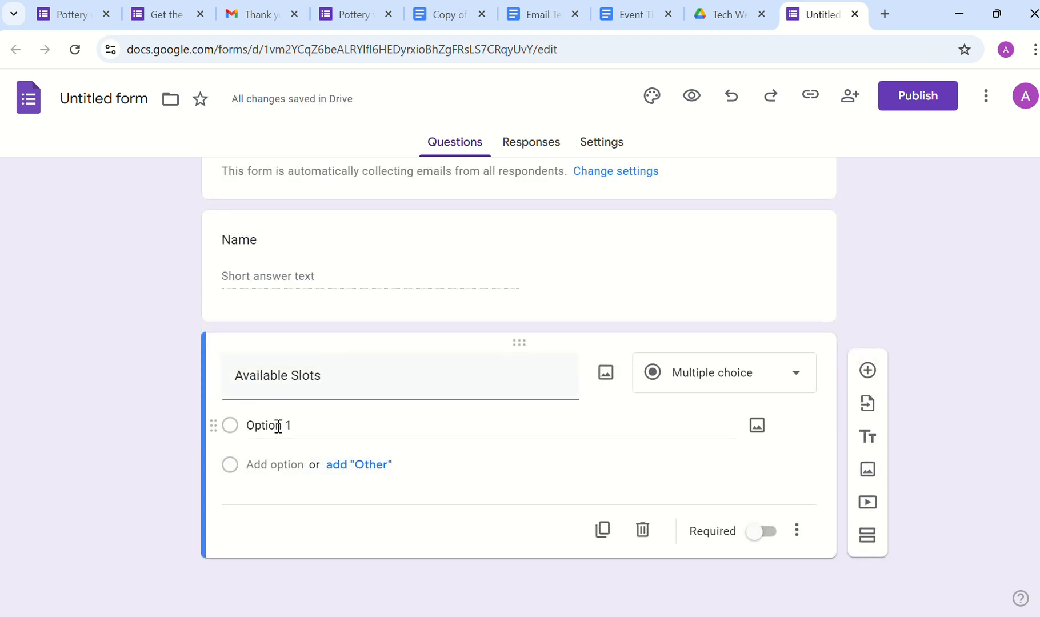
{"action": "left_click", "coordinate": [752, 379]}
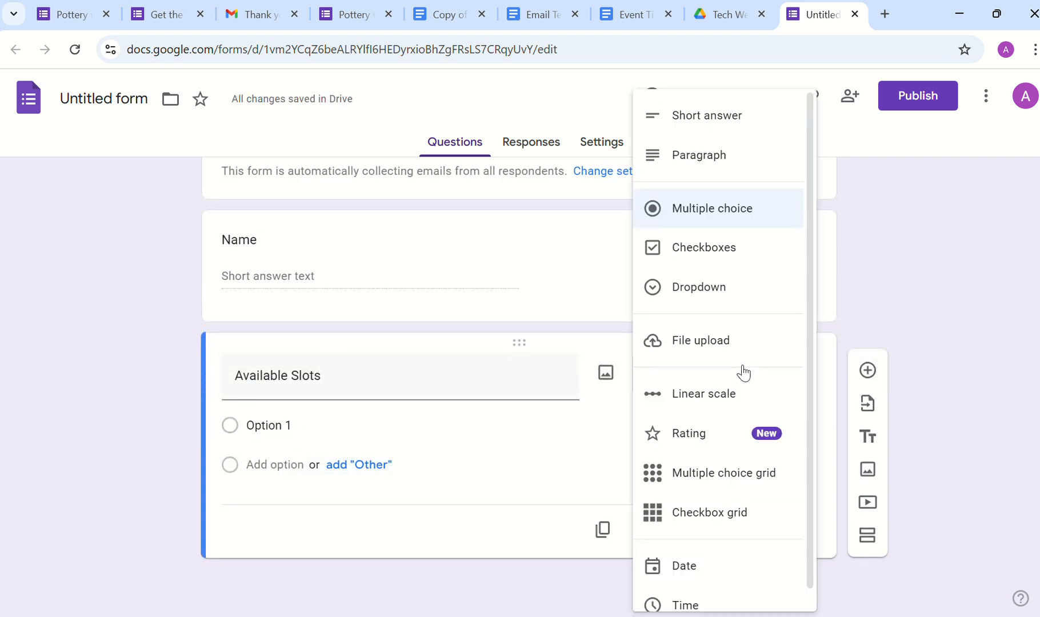
{"action": "left_click", "coordinate": [719, 288]}
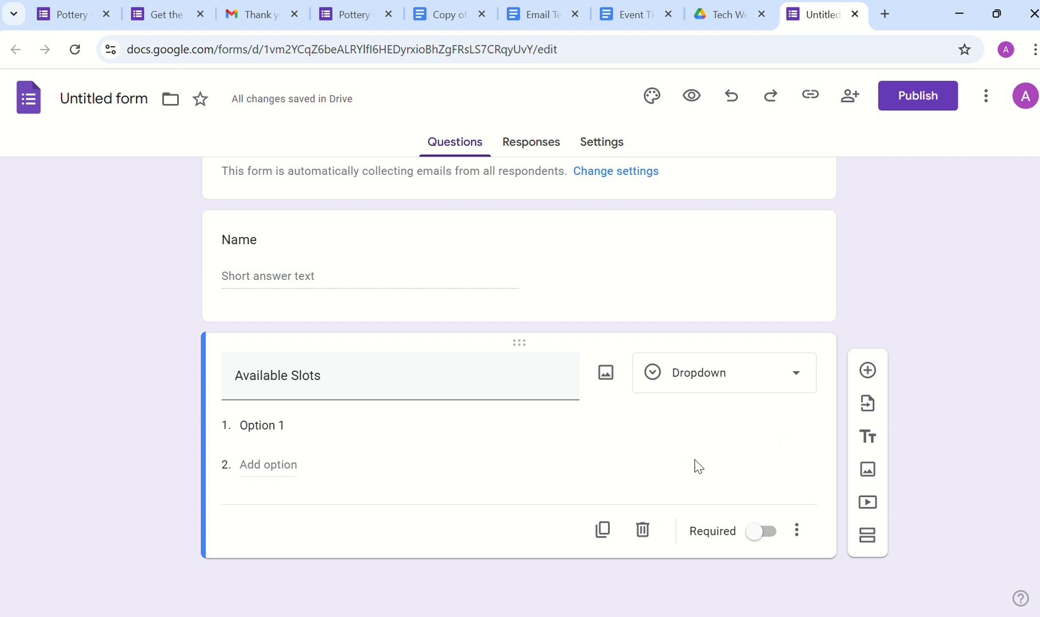
{"action": "scroll", "coordinate": [194, 416], "scroll_direction": "up", "scroll_amount": 2}
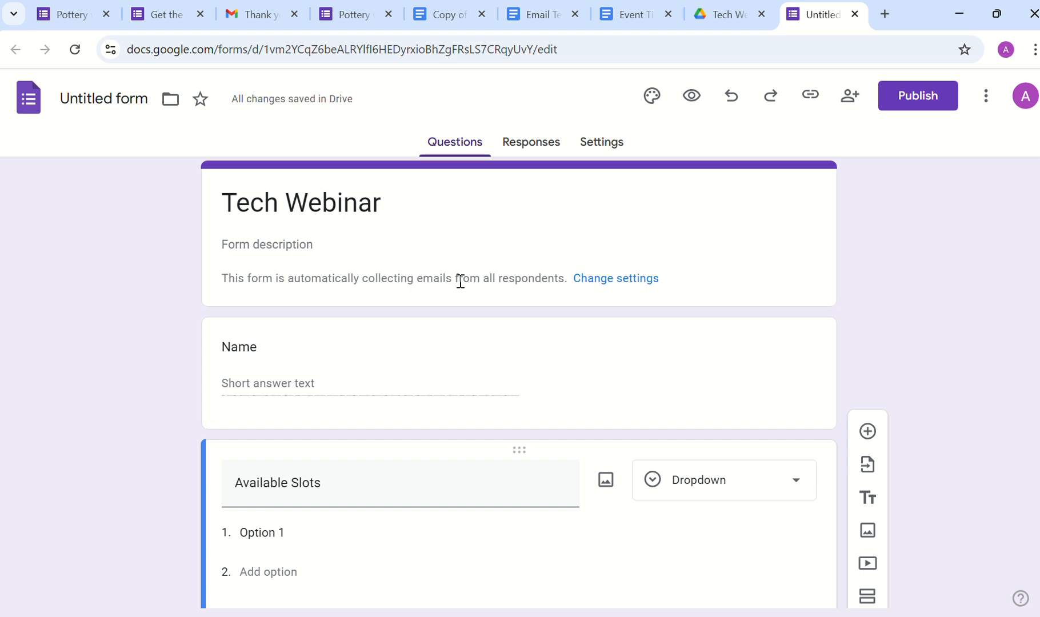
Step: Rename the form file to 'Tech Webinar' and set Collect email addresses to Responder input
{"action": "left_click", "coordinate": [102, 98]}
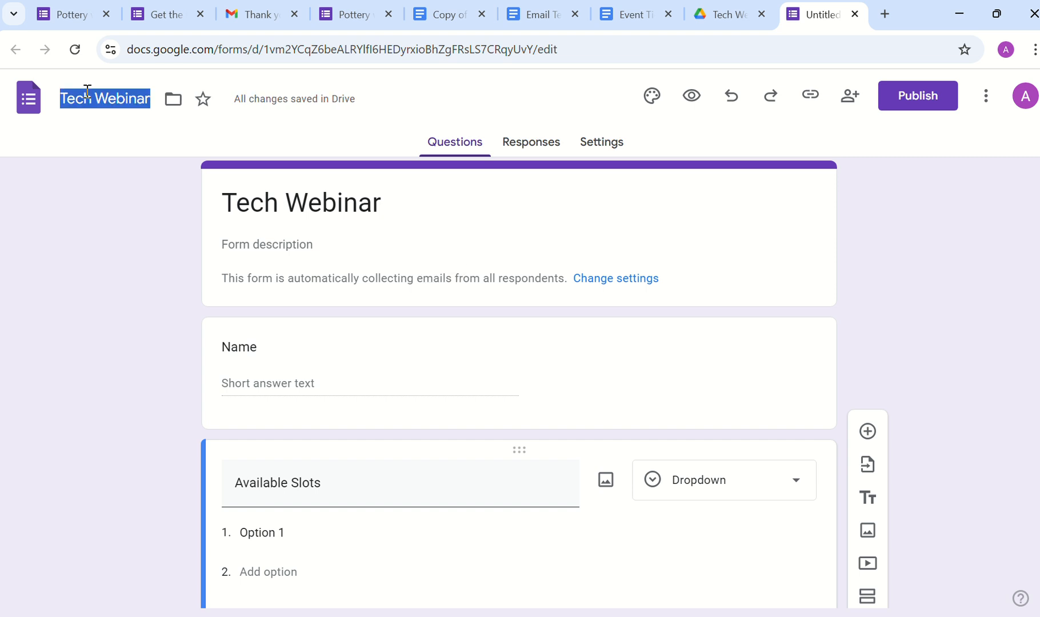
{"action": "left_click", "coordinate": [97, 257]}
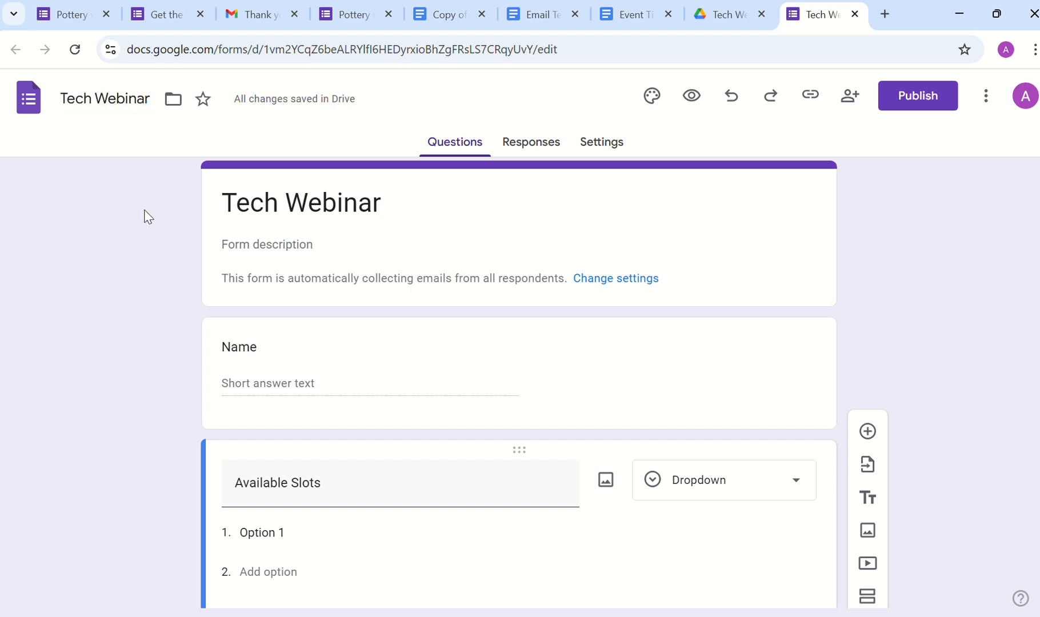
{"action": "left_click", "coordinate": [597, 146]}
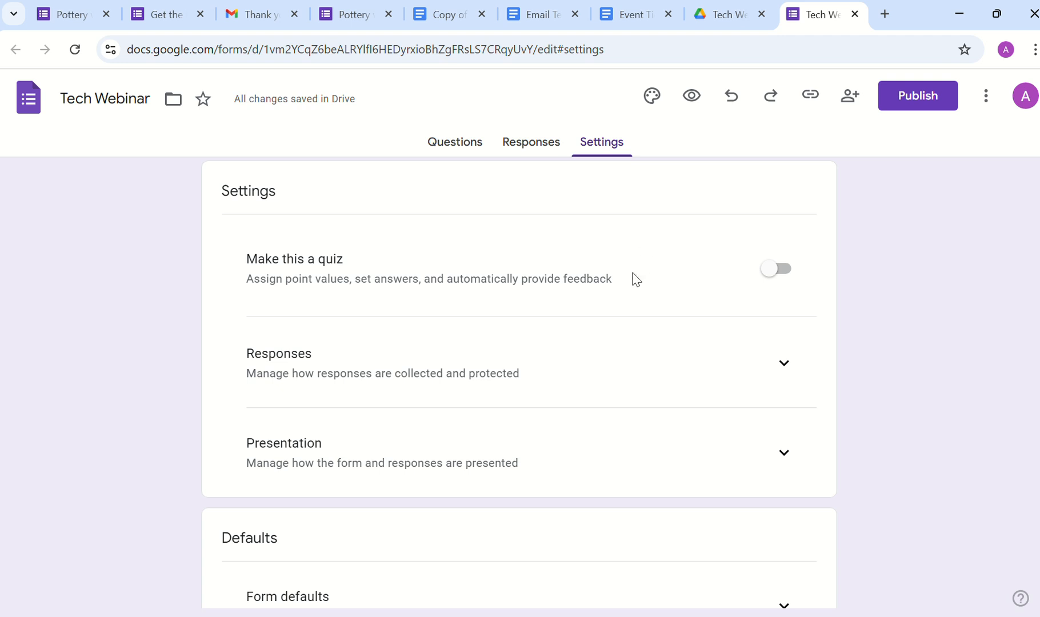
{"action": "scroll", "coordinate": [636, 280], "scroll_direction": "down", "scroll_amount": 1}
{"action": "scroll", "coordinate": [636, 280], "scroll_direction": "down", "scroll_amount": 1}
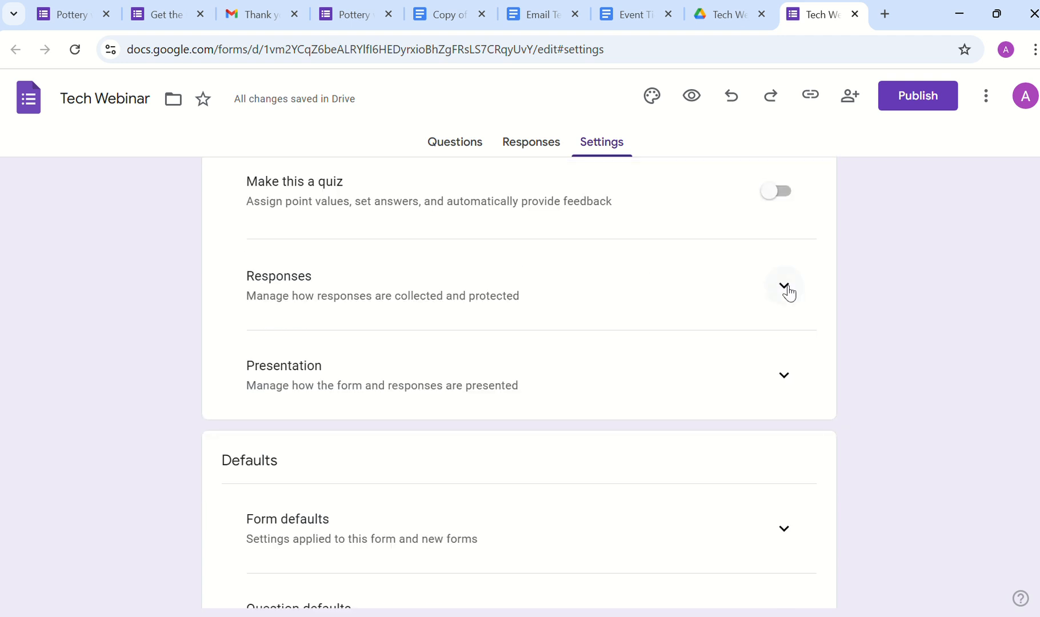
{"action": "left_click", "coordinate": [785, 288]}
{"action": "scroll", "coordinate": [560, 423], "scroll_direction": "down", "scroll_amount": 1}
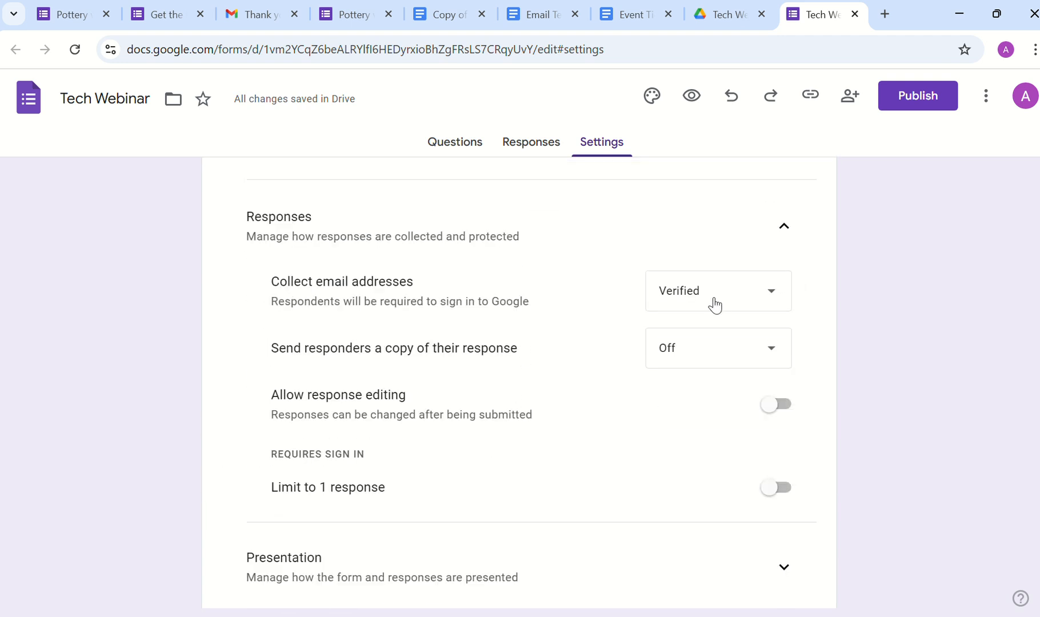
{"action": "left_click", "coordinate": [742, 303]}
{"action": "left_click", "coordinate": [703, 338]}
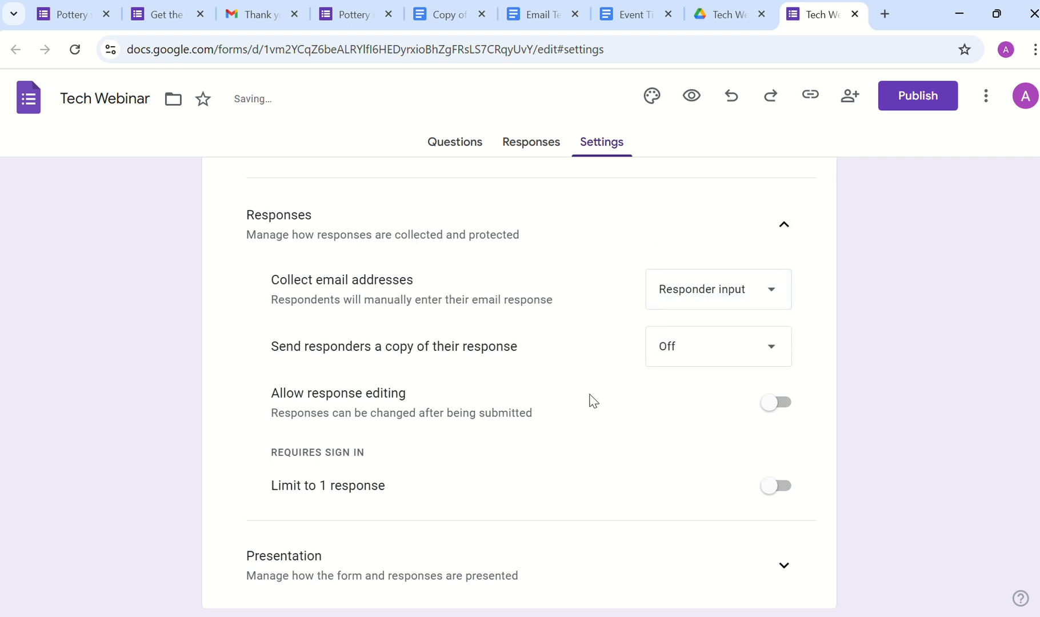
Step: Leave the one-response limit off and expand the Presentation settings
{"action": "scroll", "coordinate": [593, 401], "scroll_direction": "down", "scroll_amount": 1}
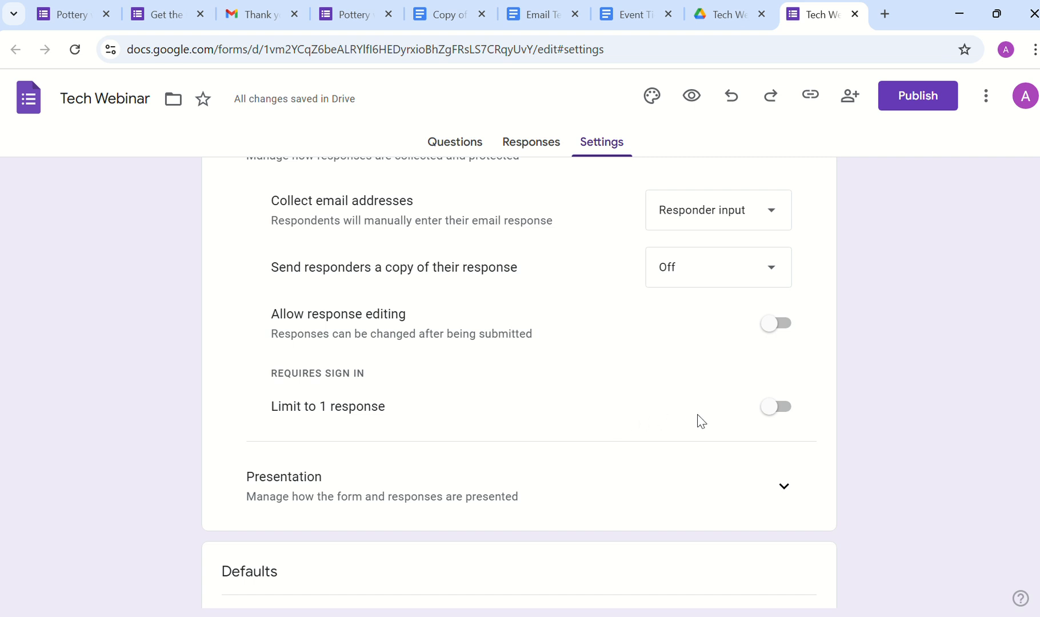
{"action": "left_click", "coordinate": [781, 407]}
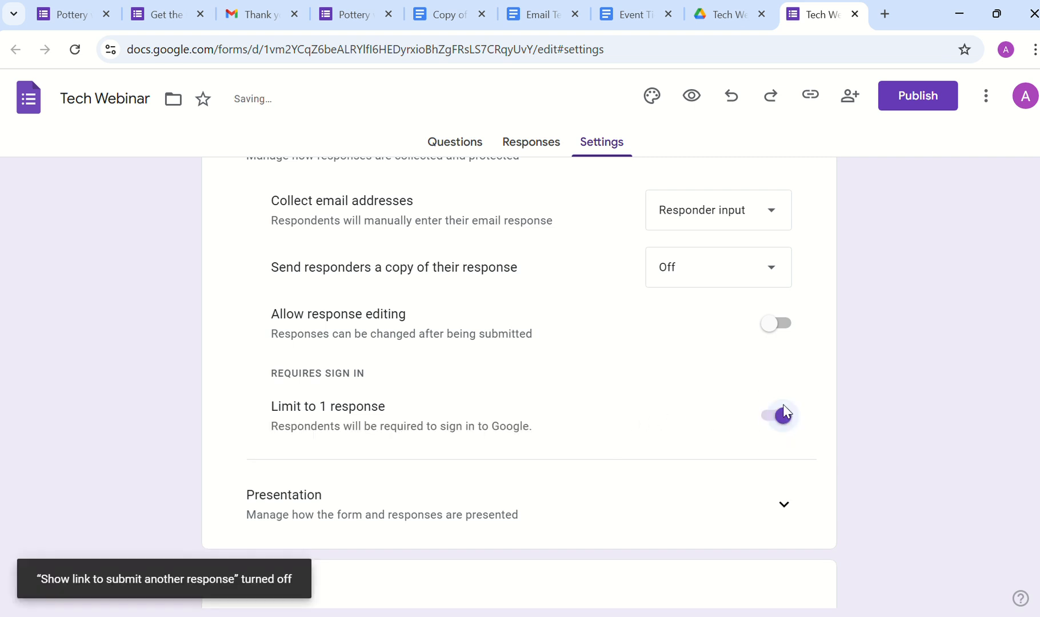
{"action": "left_click", "coordinate": [768, 416]}
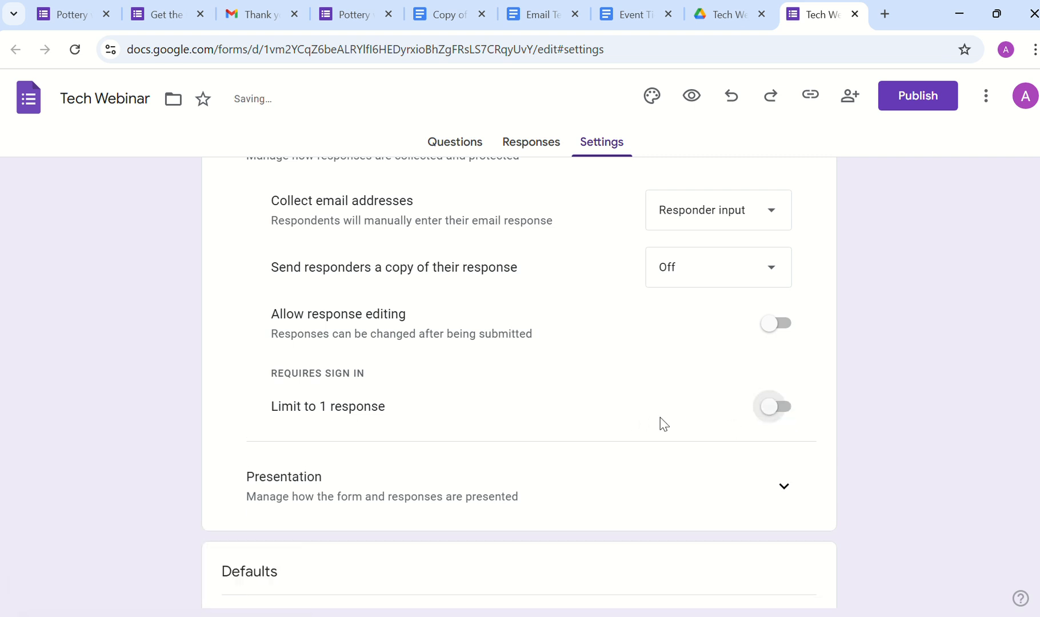
{"action": "scroll", "coordinate": [714, 409], "scroll_direction": "down", "scroll_amount": 1}
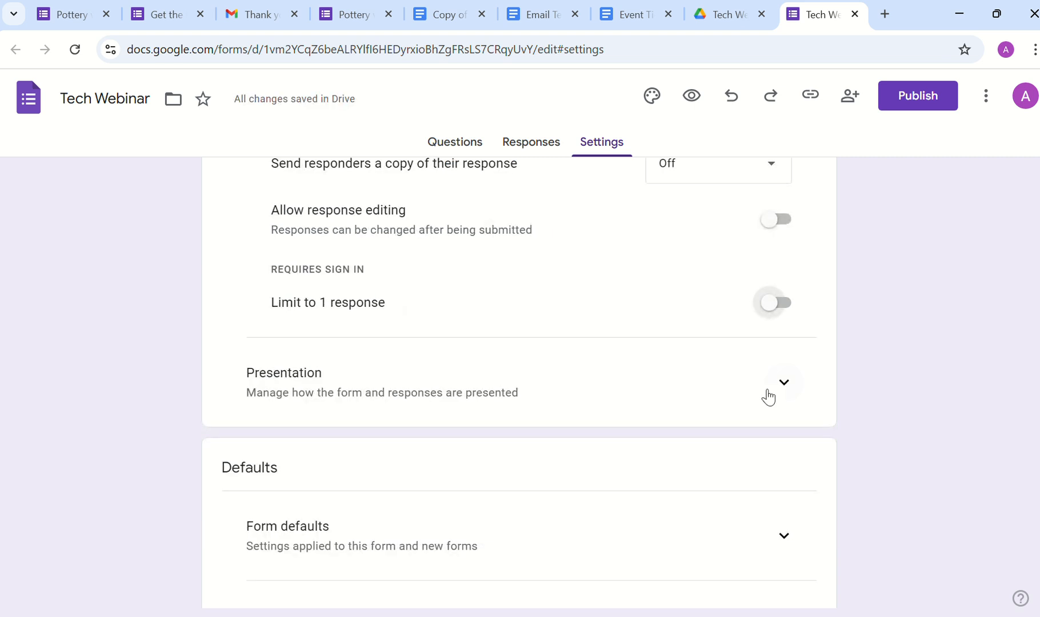
{"action": "left_click", "coordinate": [783, 384]}
{"action": "scroll", "coordinate": [733, 398], "scroll_direction": "down", "scroll_amount": 4}
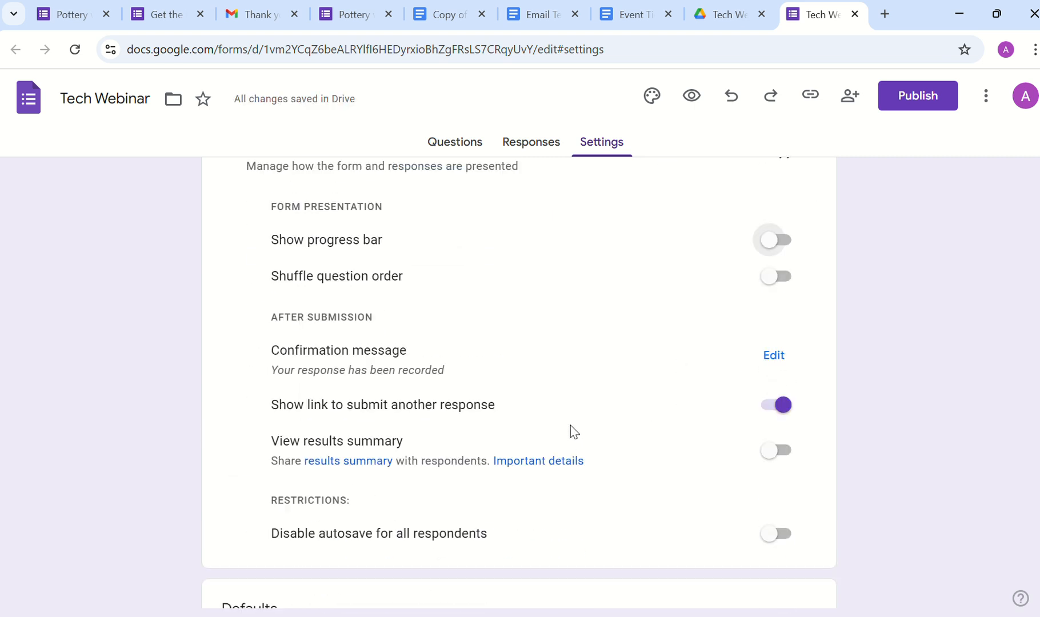
Step: Set the confirmation message to 'Thank you for registration. Check your email for ticket!'
{"action": "left_click", "coordinate": [774, 356]}
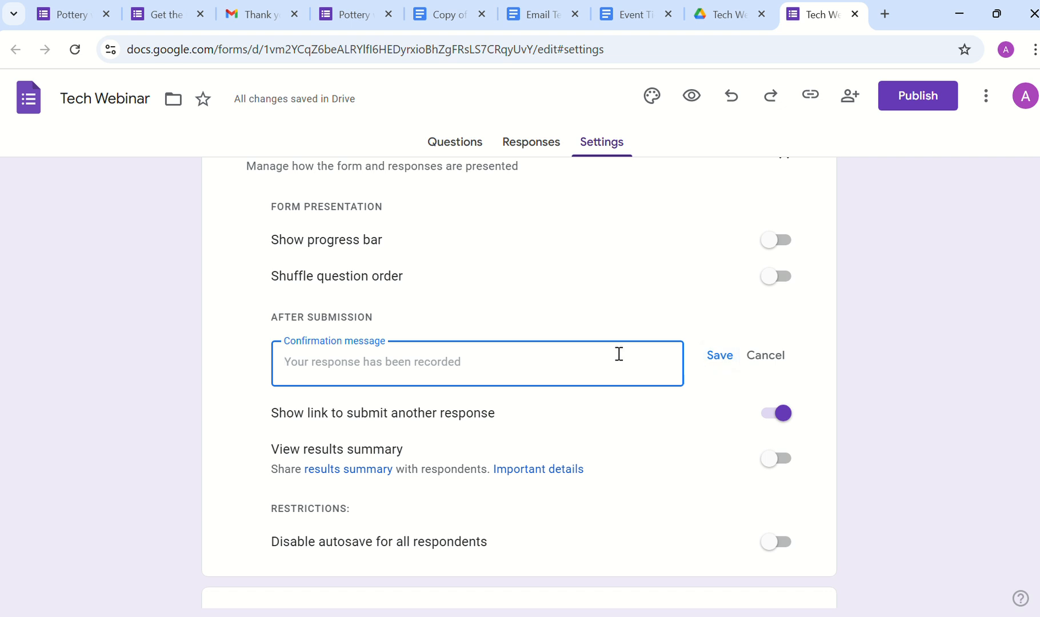
{"action": "type", "text": "Thank you "}
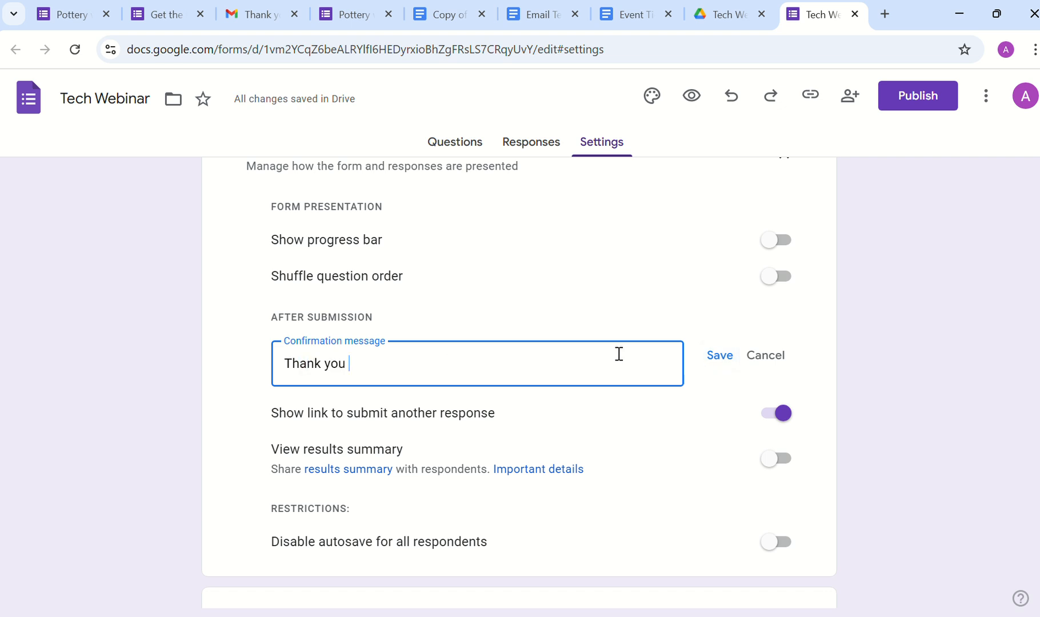
{"action": "type", "text": "for registration"}
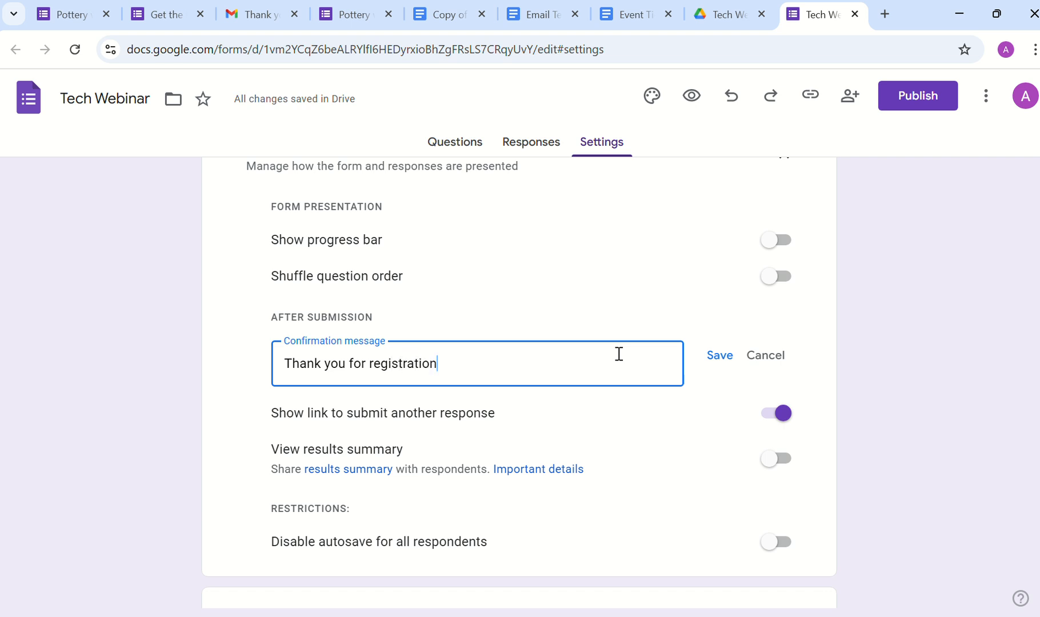
{"action": "type", "text": ". Check you"}
{"action": "key", "text": "BackSpace"}
{"action": "type", "text": "r email fr"}
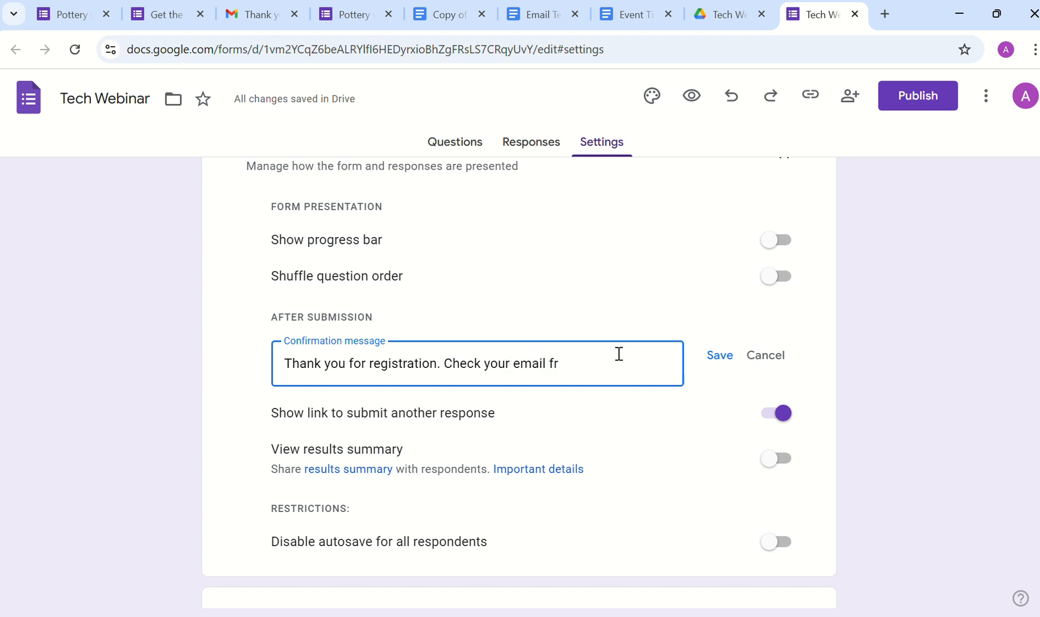
{"action": "key", "text": "BackSpace"}
{"action": "type", "text": "or ticket!"}
Step: Under Form defaults, set default email collection to Responder input
{"action": "scroll", "coordinate": [620, 357], "scroll_direction": "down", "scroll_amount": 2}
{"action": "scroll", "coordinate": [619, 359], "scroll_direction": "down", "scroll_amount": 3}
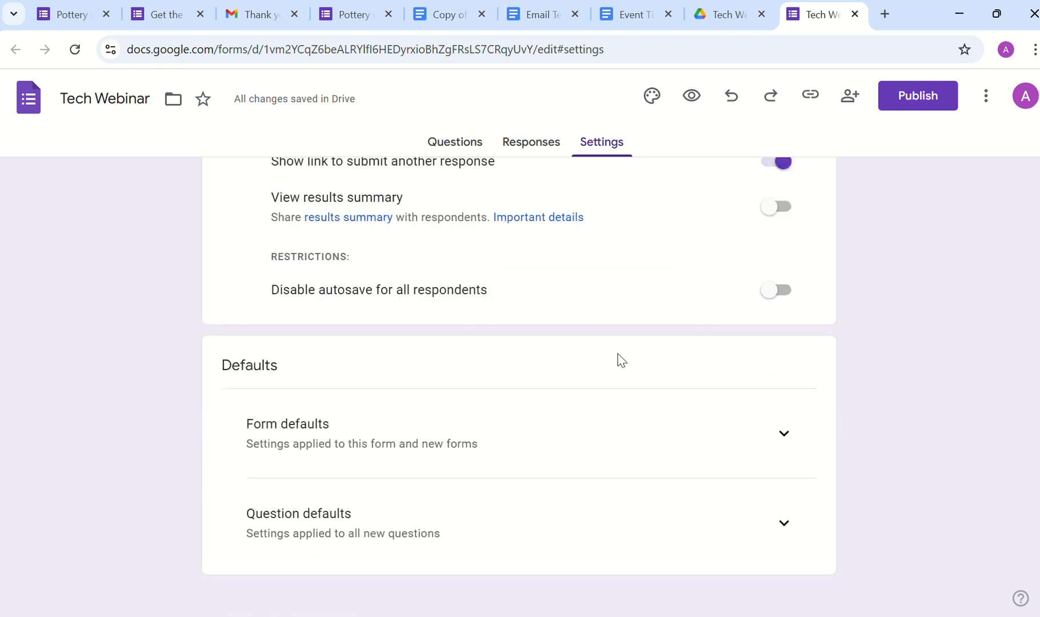
{"action": "left_click", "coordinate": [780, 403]}
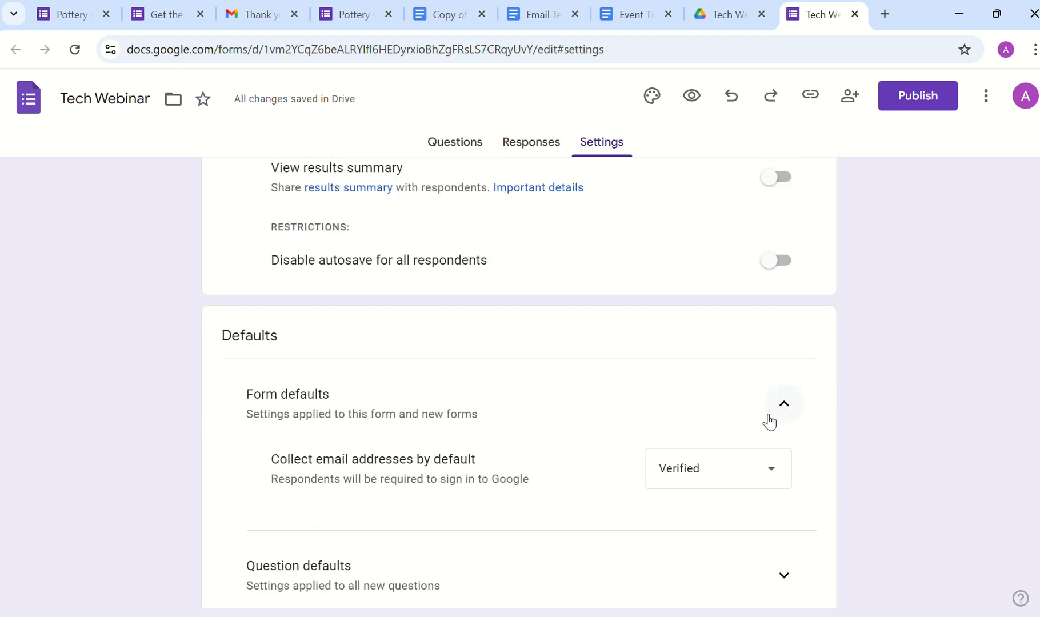
{"action": "left_click", "coordinate": [759, 469]}
{"action": "left_click", "coordinate": [738, 508]}
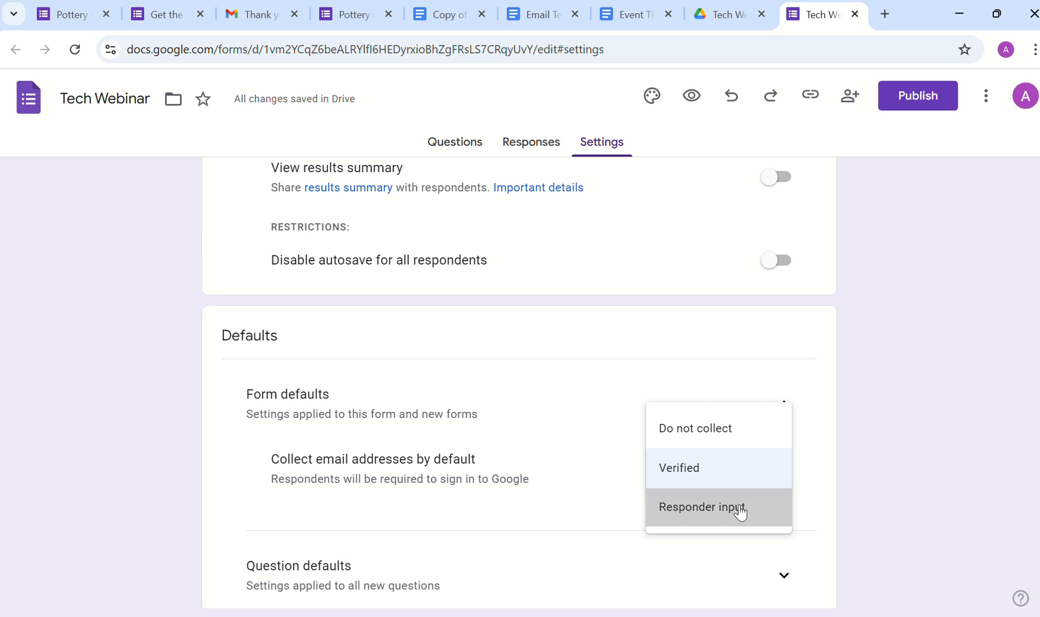
{"action": "scroll", "coordinate": [677, 392], "scroll_direction": "up", "scroll_amount": 15}
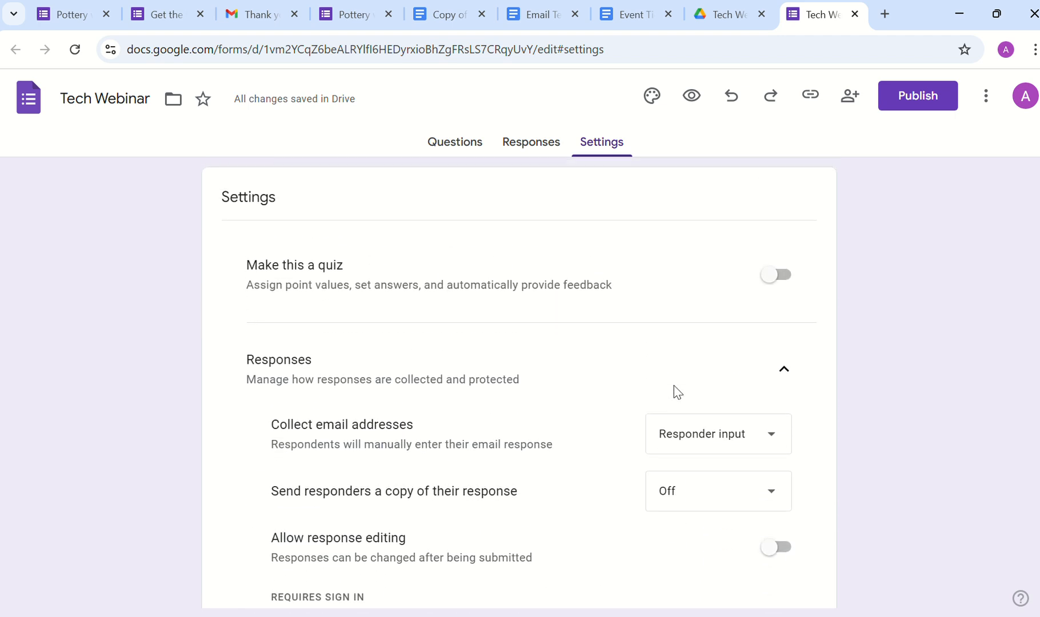
Step: Apply the blue light-streaks Work and School image as the form header
{"action": "left_click", "coordinate": [650, 97]}
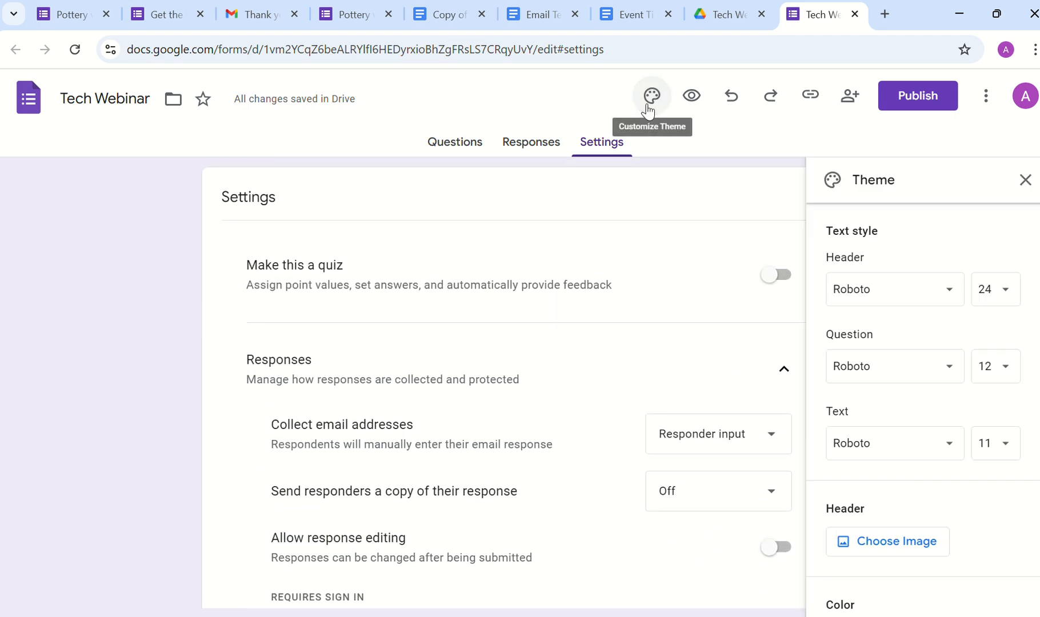
{"action": "left_click", "coordinate": [892, 541]}
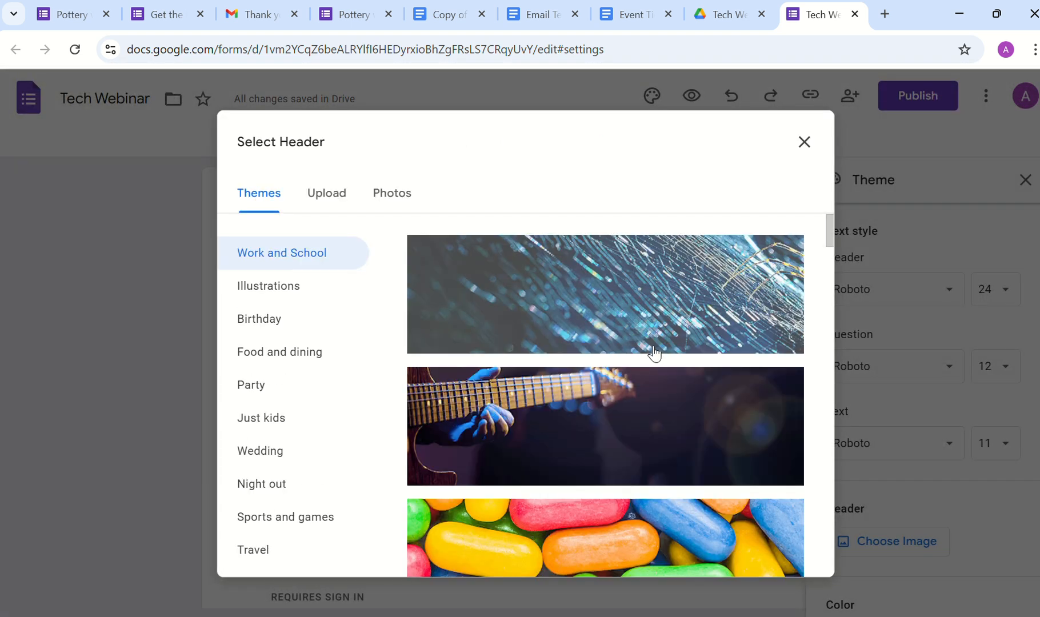
{"action": "left_click", "coordinate": [516, 341]}
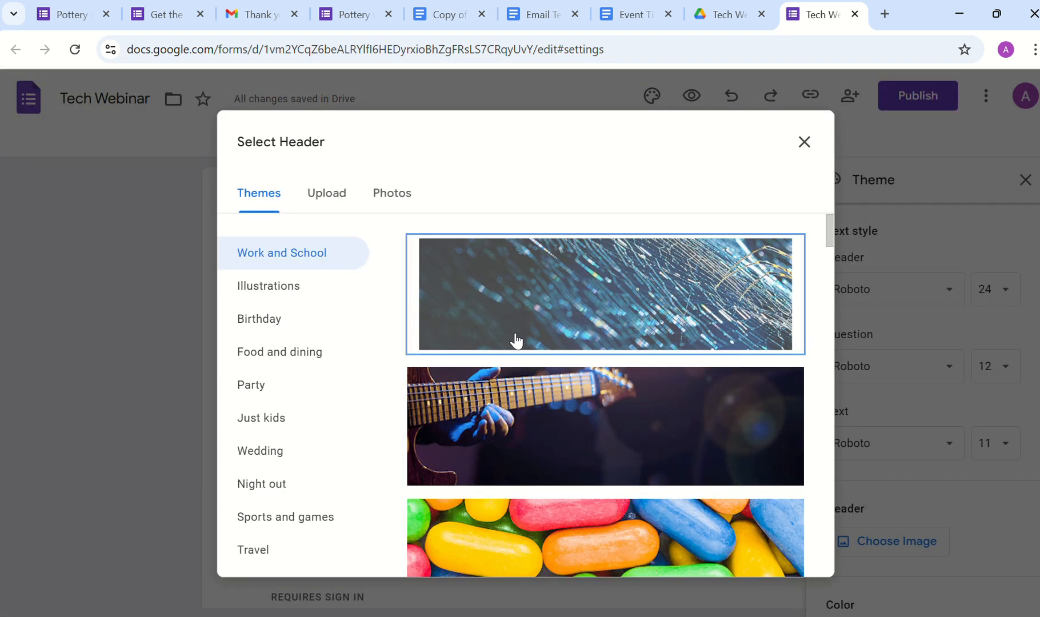
{"action": "left_click", "coordinate": [783, 559]}
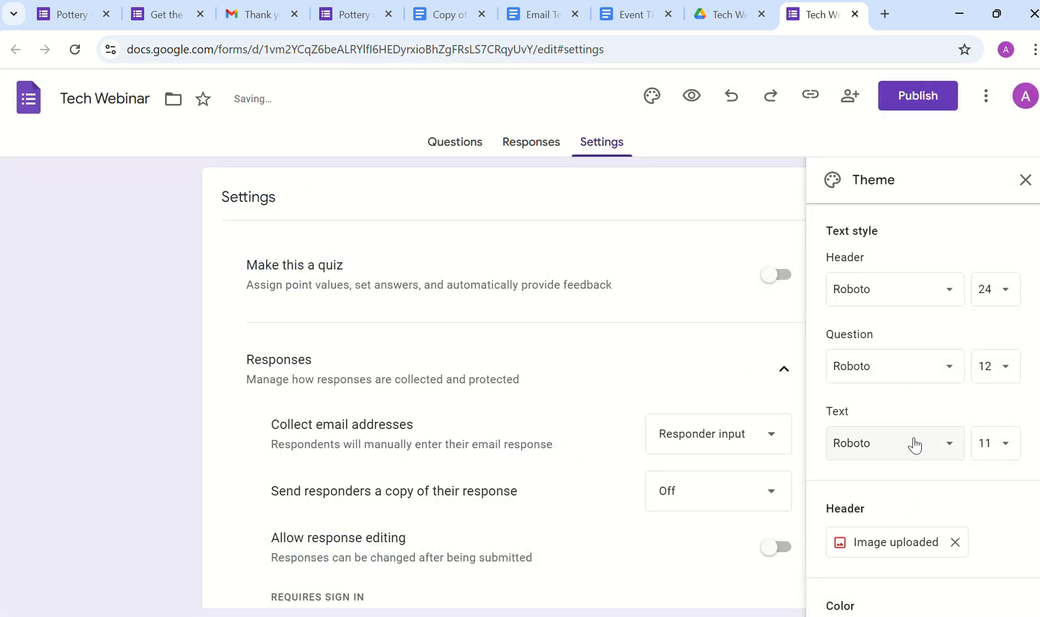
{"action": "scroll", "coordinate": [912, 477], "scroll_direction": "down", "scroll_amount": 3}
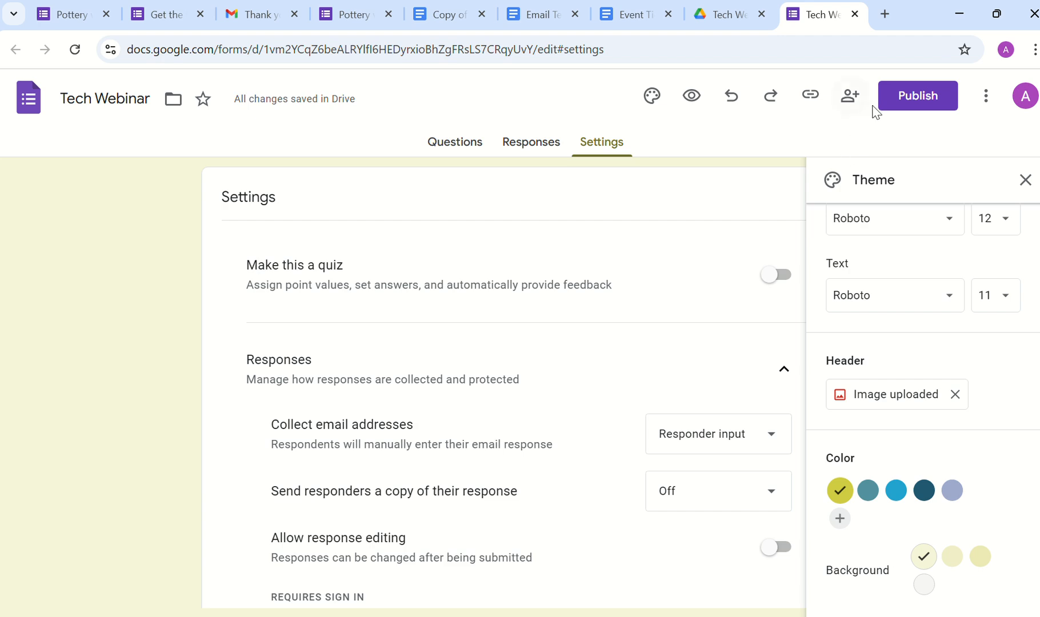
Step: Publish the form to anyone with the link and return to the Questions view
{"action": "left_click", "coordinate": [890, 108]}
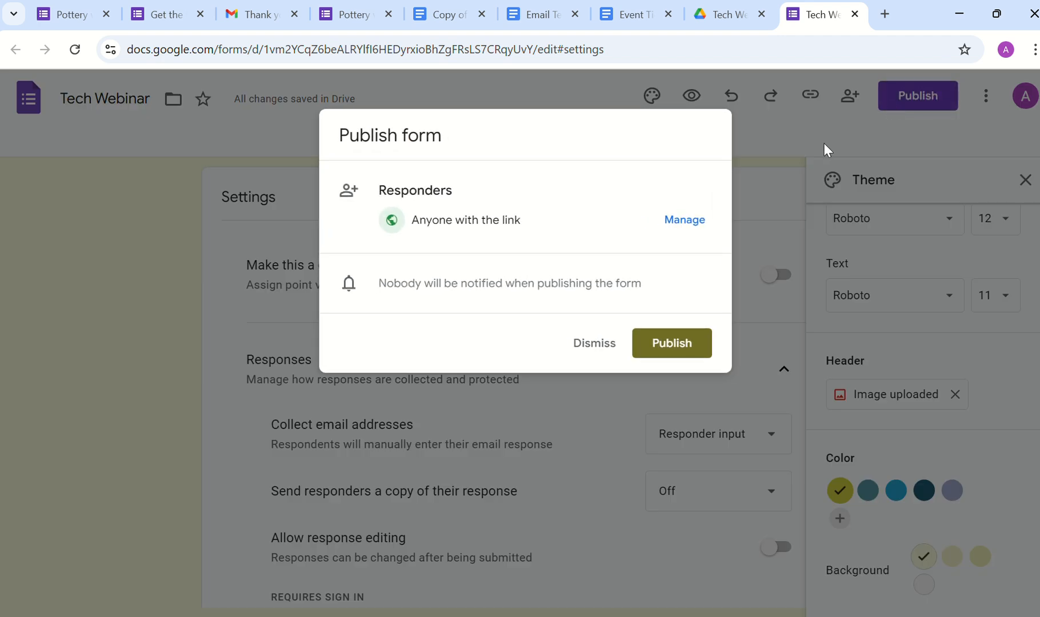
{"action": "left_click", "coordinate": [666, 343]}
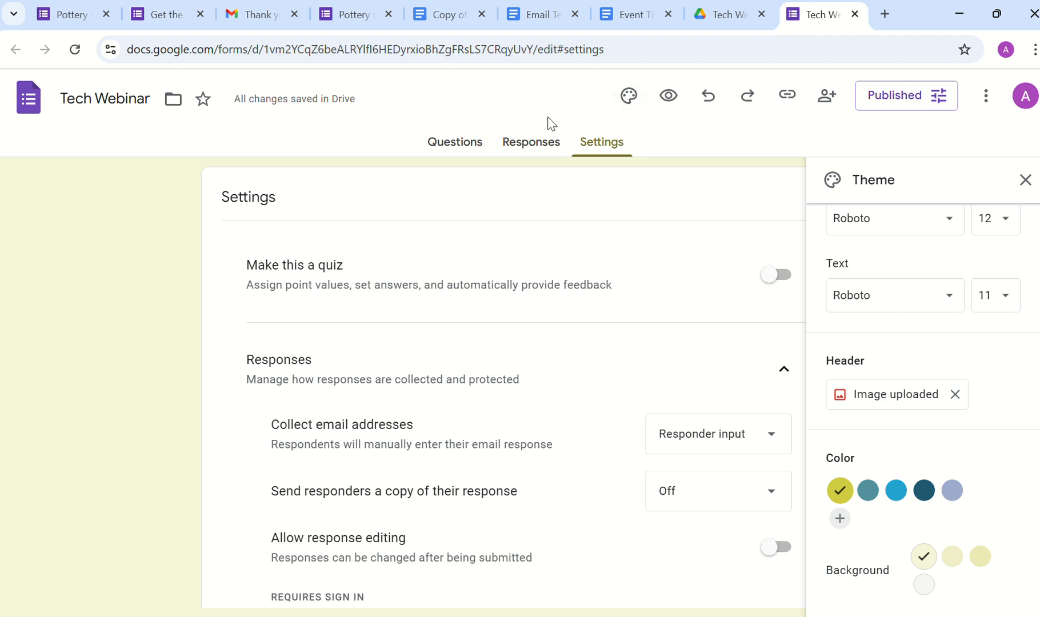
{"action": "left_click", "coordinate": [455, 144]}
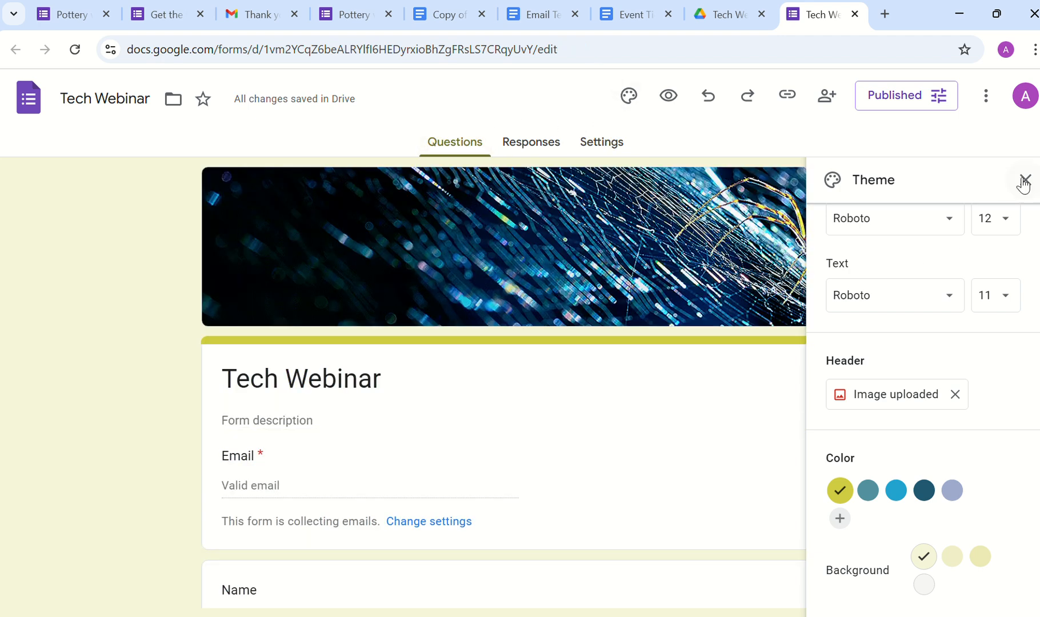
Step: Close the Theme panel and link the responses to a new Tech Webinar (Responses) spreadsheet
{"action": "left_click", "coordinate": [1024, 181]}
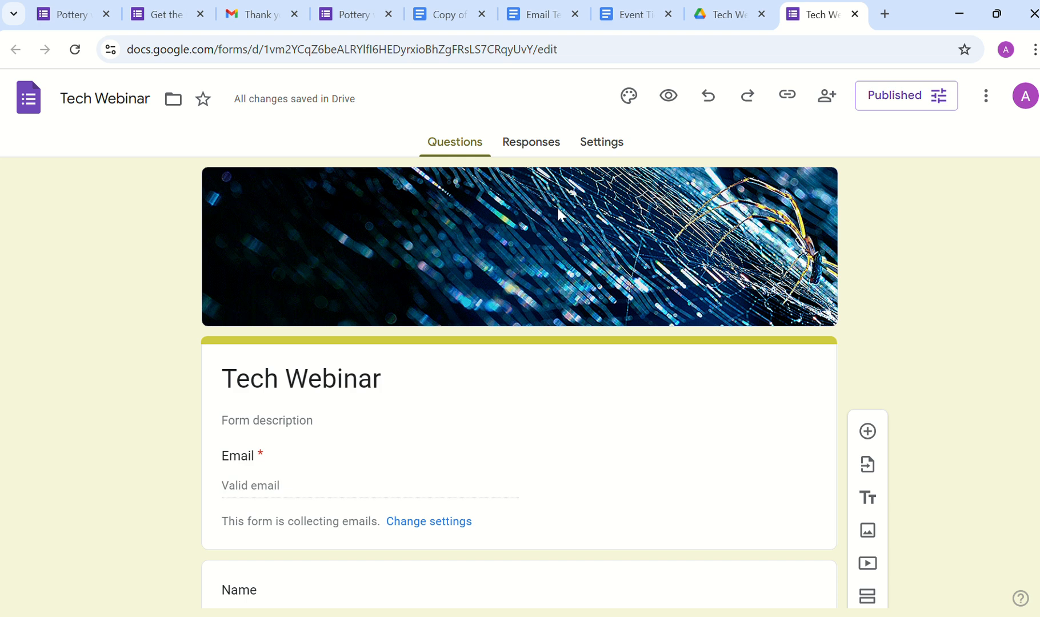
{"action": "left_click", "coordinate": [548, 150]}
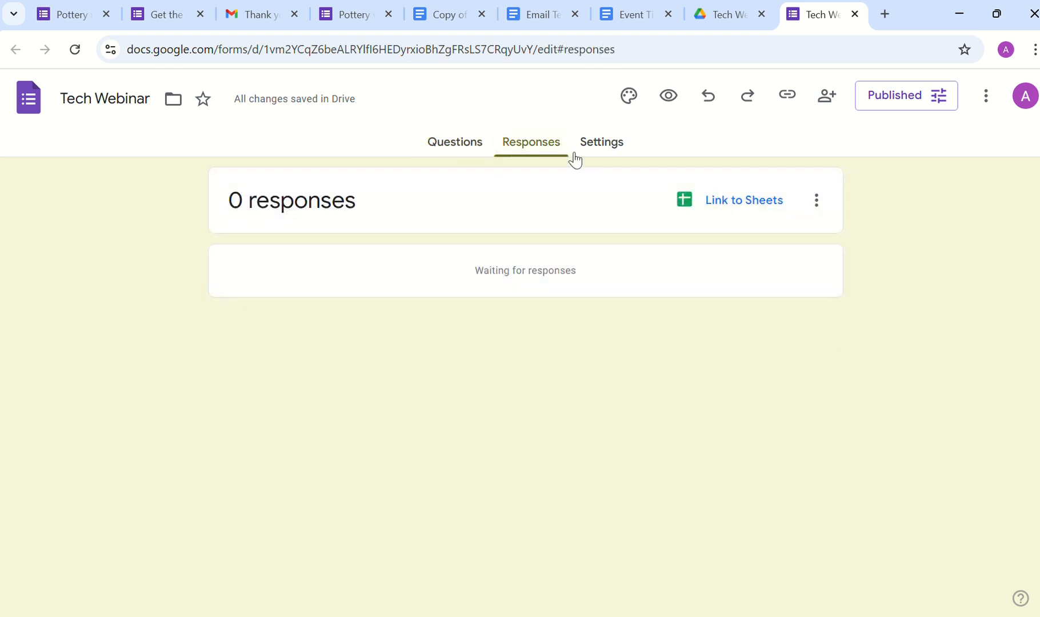
{"action": "left_click", "coordinate": [735, 203]}
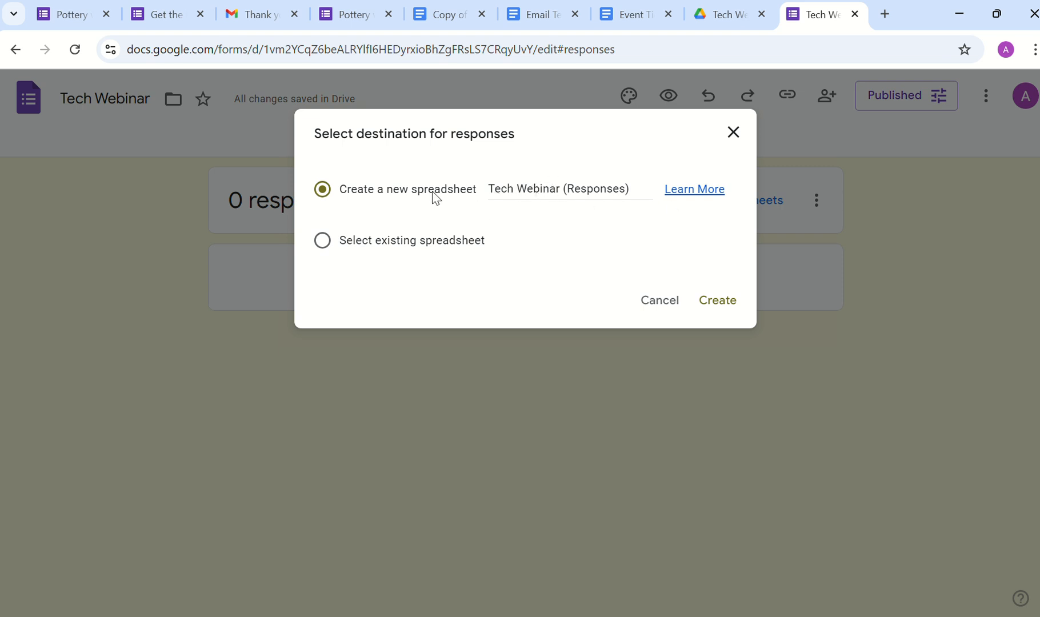
{"action": "left_click", "coordinate": [725, 314]}
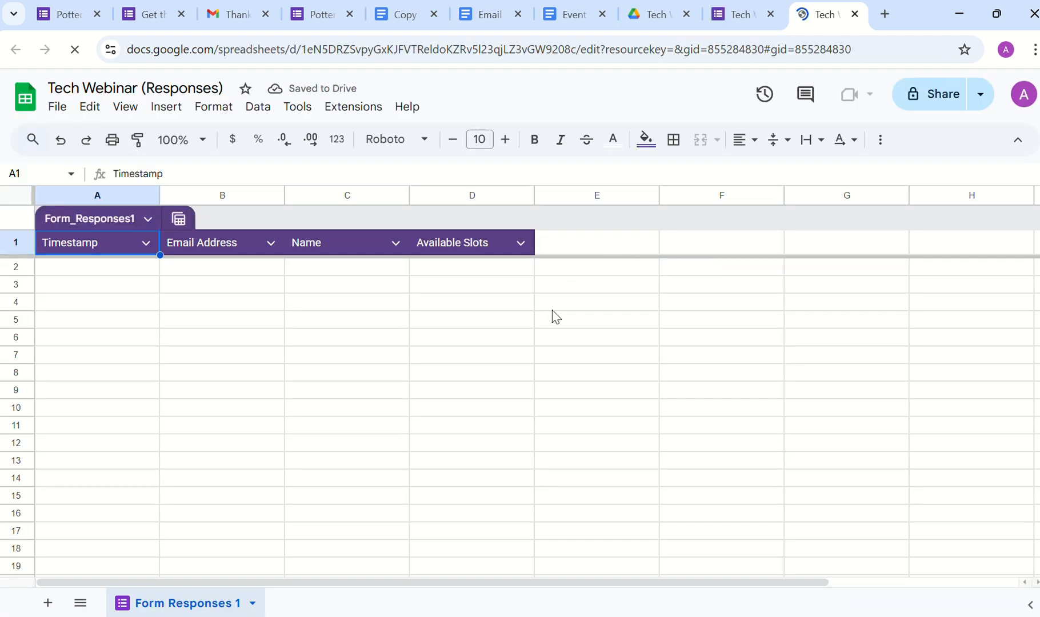
Step: Add 'Registration Code' in E1 and 'Ticket Link' in F1, then add a new blank sheet
{"action": "left_click", "coordinate": [559, 251]}
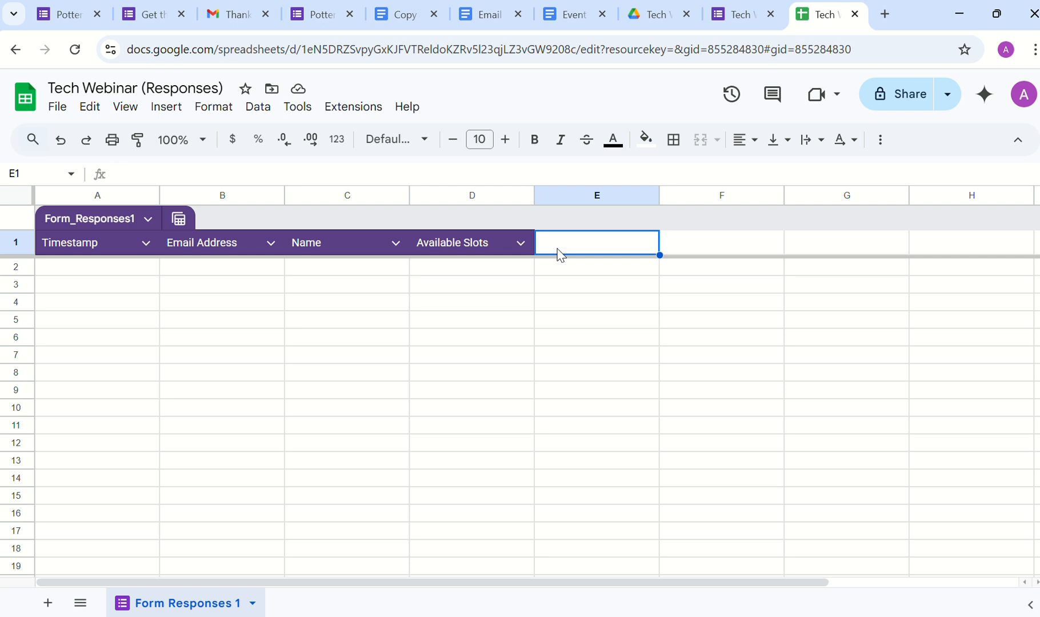
{"action": "type", "text": "Registratio"}
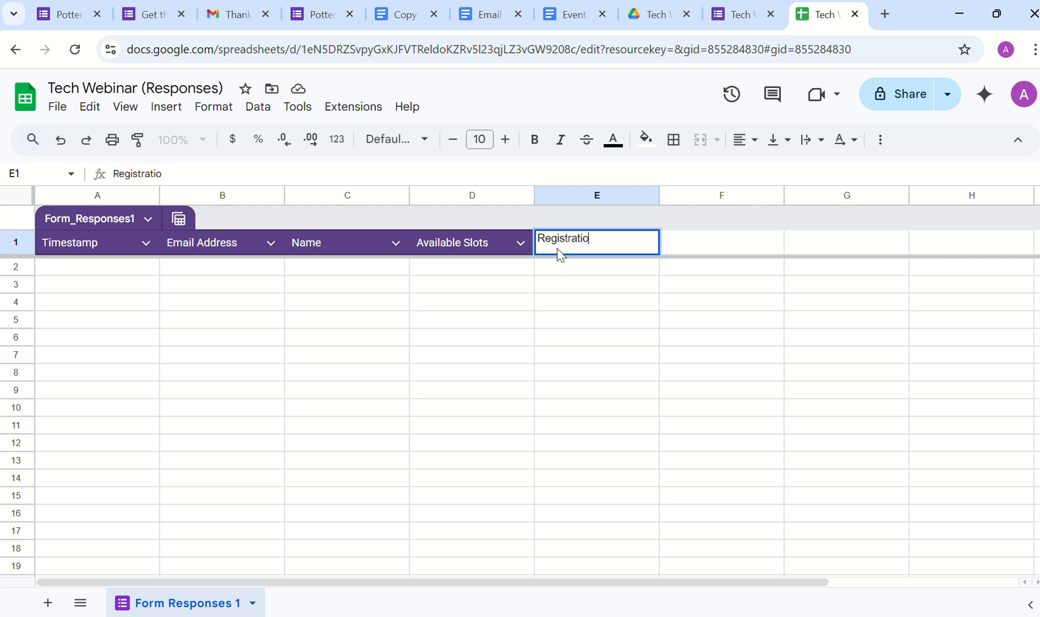
{"action": "type", "text": "n Code"}
{"action": "key", "text": "Tab"}
{"action": "type", "text": "T"}
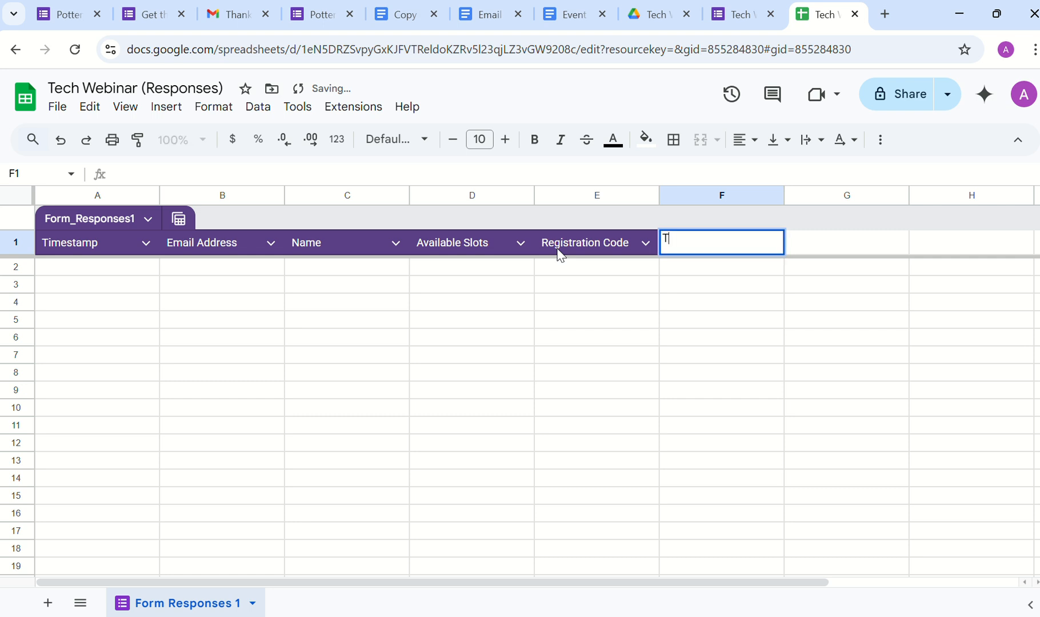
{"action": "type", "text": "icket Link"}
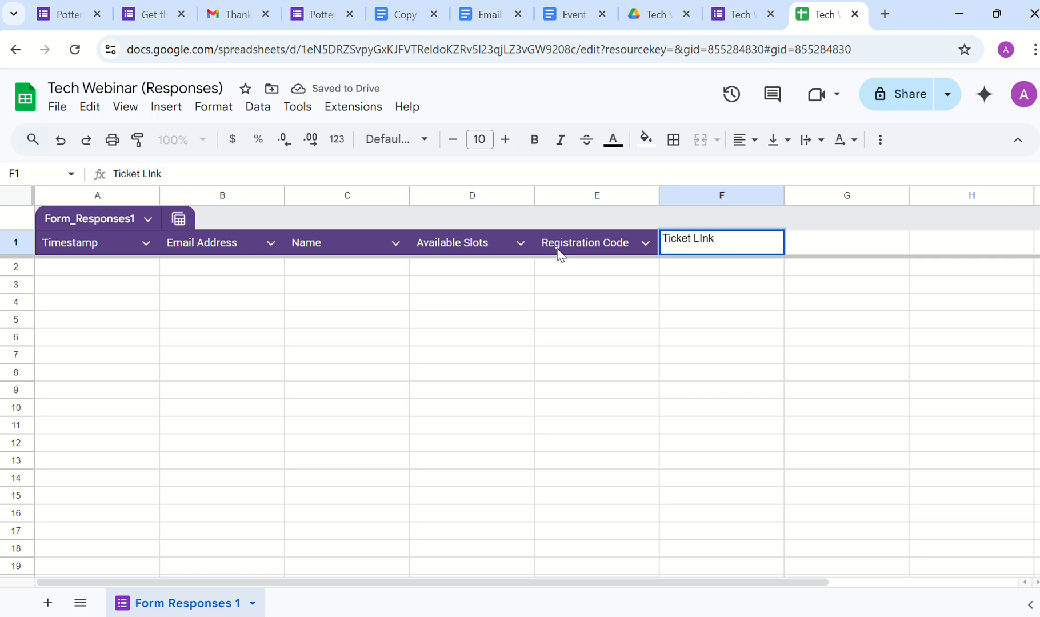
{"action": "key", "text": "BackSpace"}
{"action": "key", "text": "BackSpace"}
{"action": "key", "text": "BackSpace"}
{"action": "type", "text": "ink"}
{"action": "key", "text": "Return"}
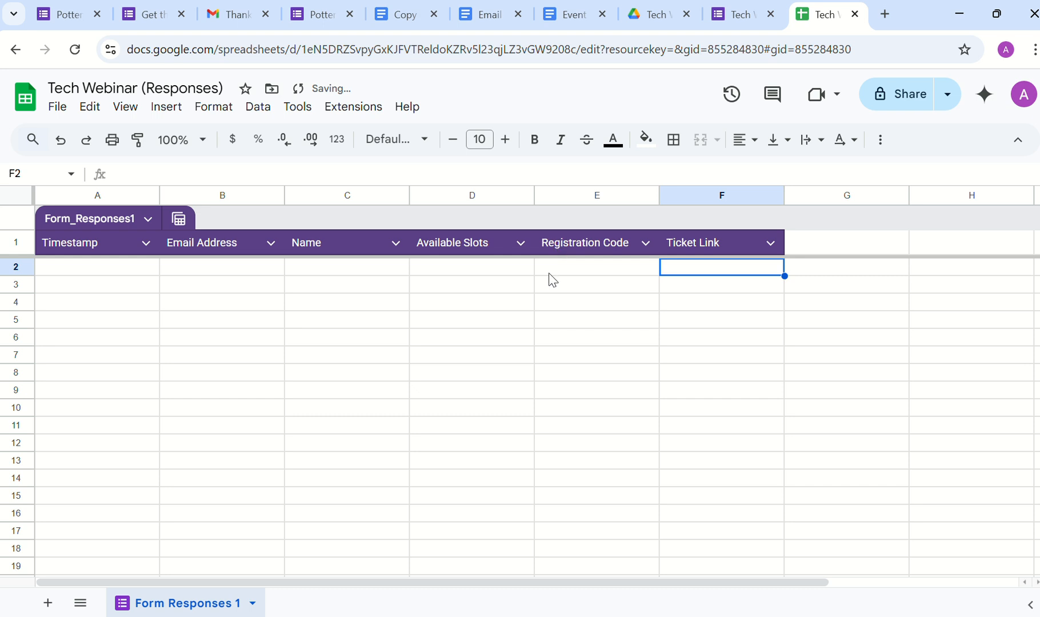
{"action": "left_click", "coordinate": [47, 603]}
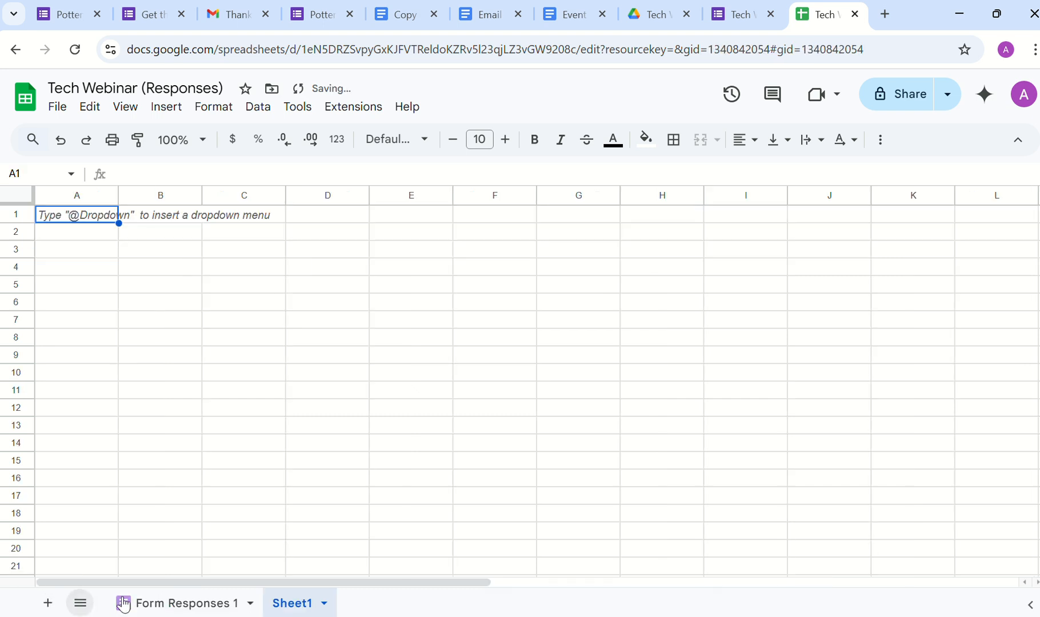
Step: Rename the new sheet to 'All Slots'
{"action": "double_click", "coordinate": [293, 606]}
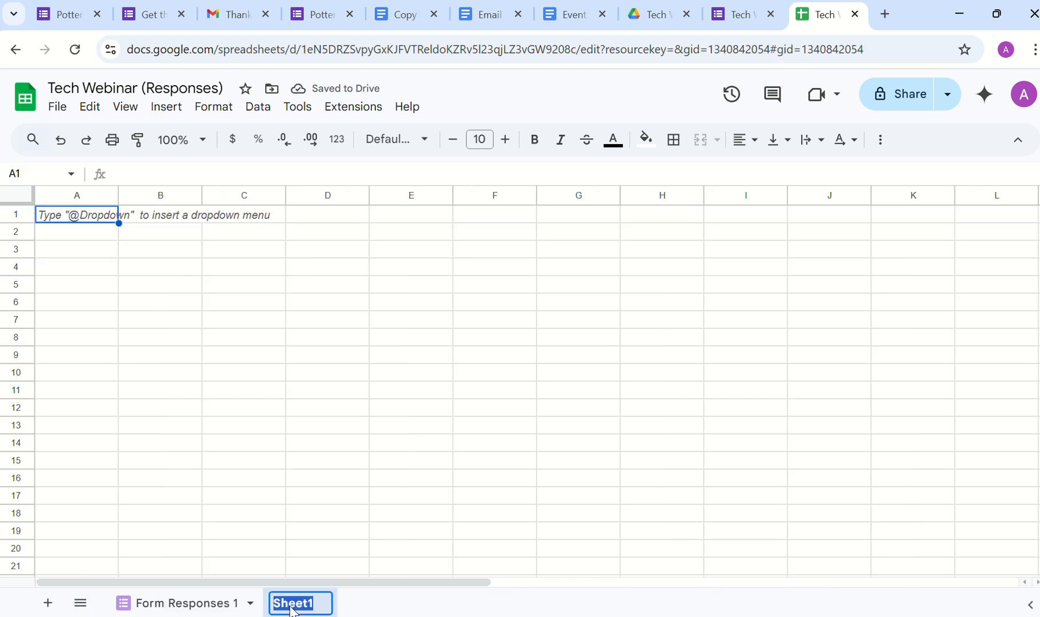
{"action": "type", "text": "Slots"}
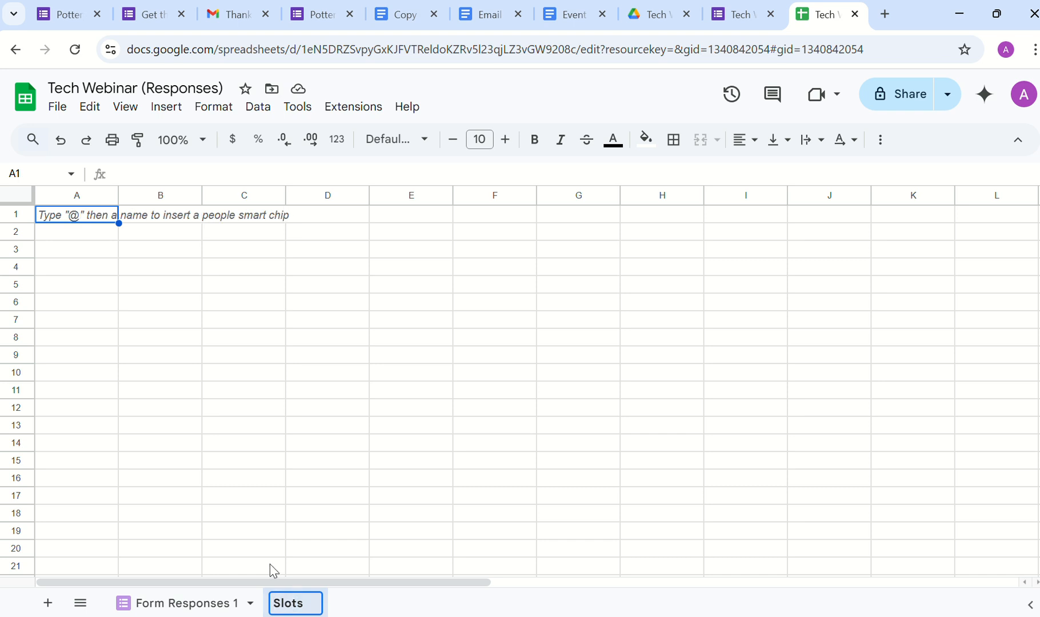
{"action": "key", "text": "Home"}
{"action": "type", "text": "All"}
{"action": "key", "text": "Return"}
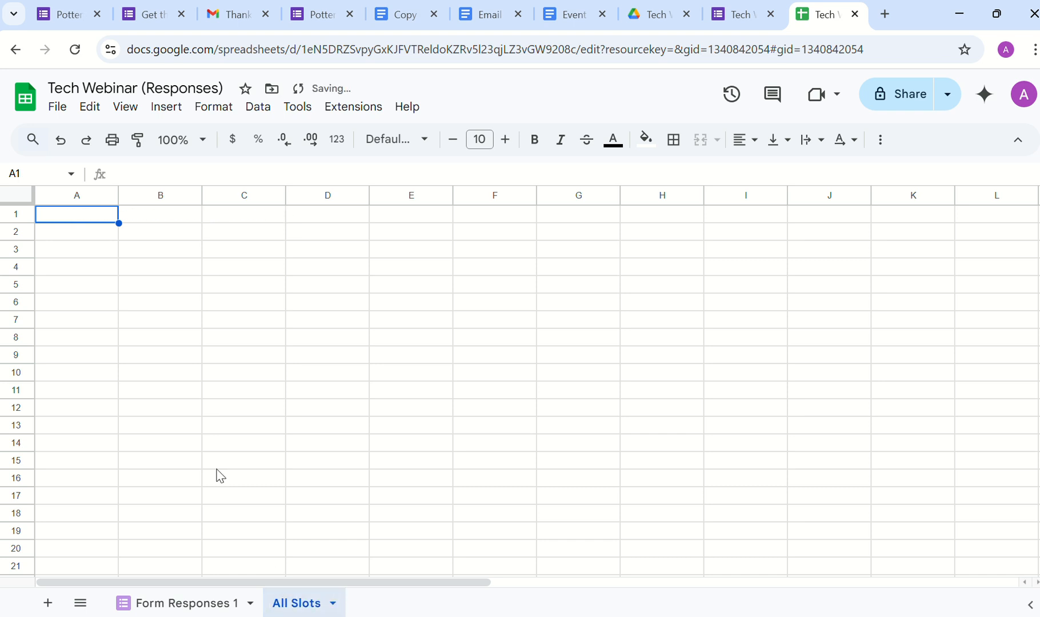
Step: Add a Date header and fill dates from 15 March, 2025 down to 31 March, 2025
{"action": "type", "text": "Date"}
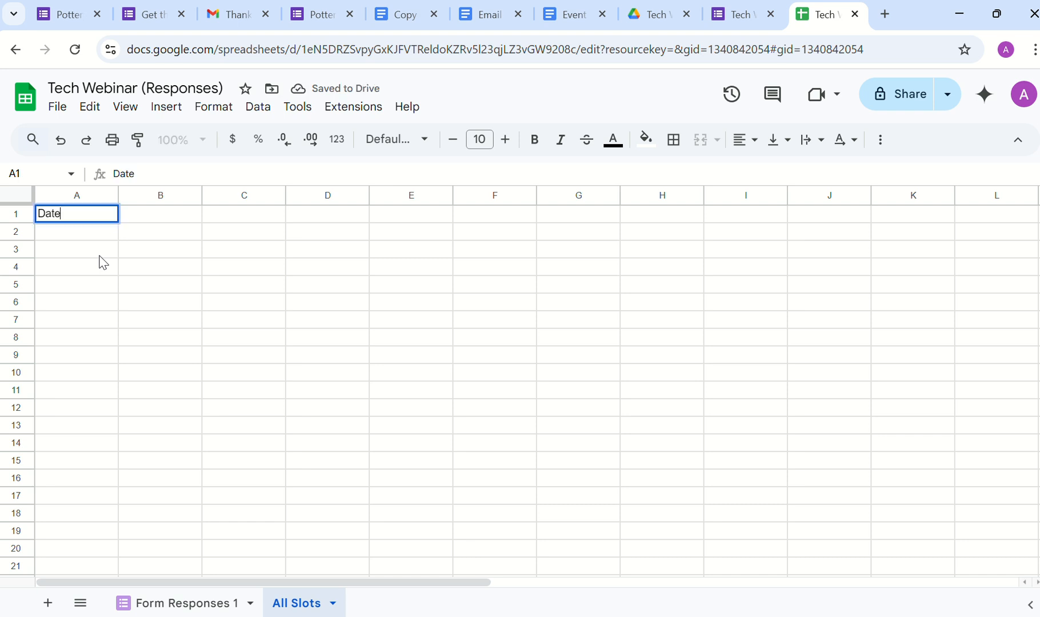
{"action": "key", "text": "Return"}
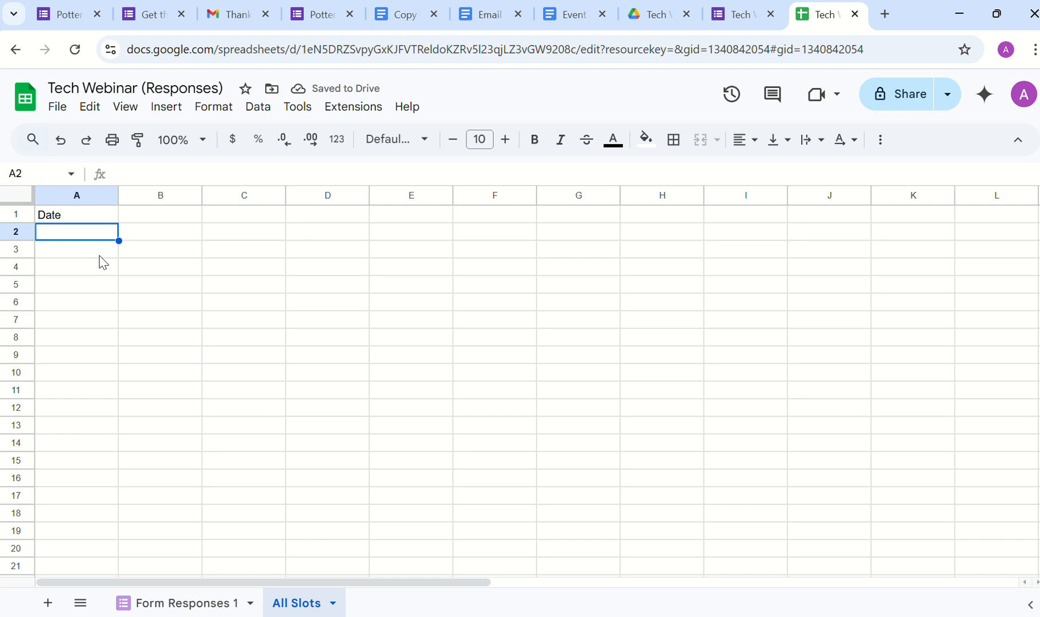
{"action": "type", "text": "15"}
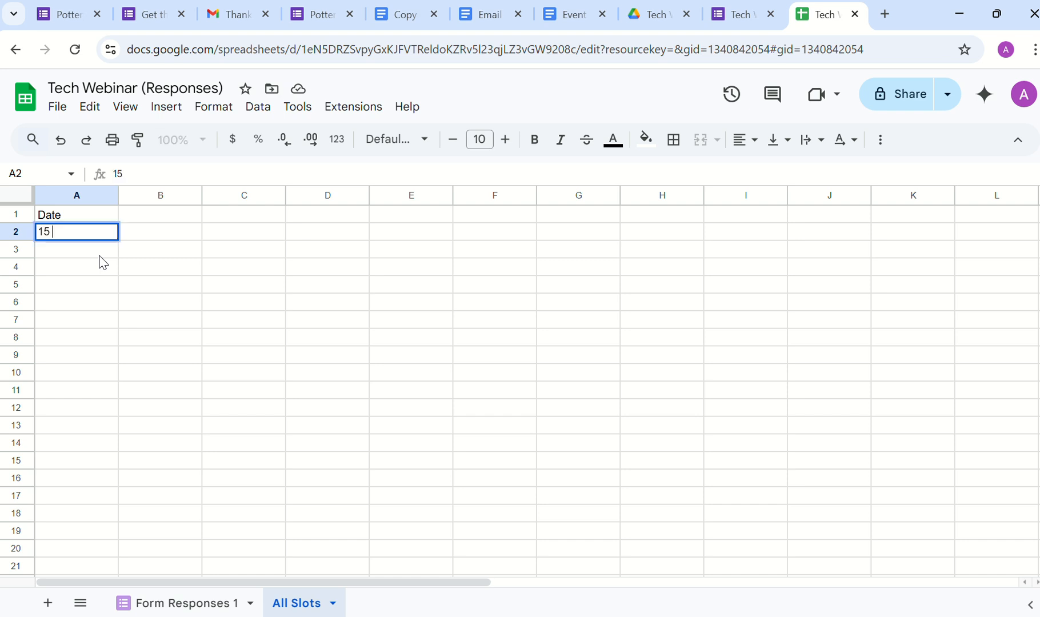
{"action": "type", "text": " March, 2025"}
{"action": "key", "text": "Return"}
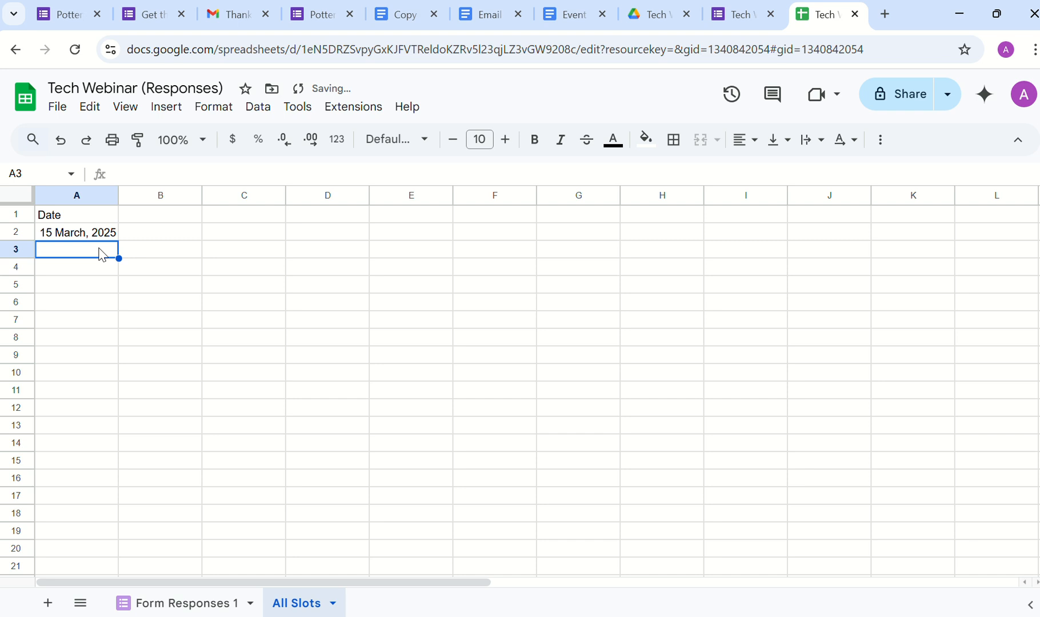
{"action": "left_click", "coordinate": [101, 218]}
{"action": "left_click", "coordinate": [105, 232]}
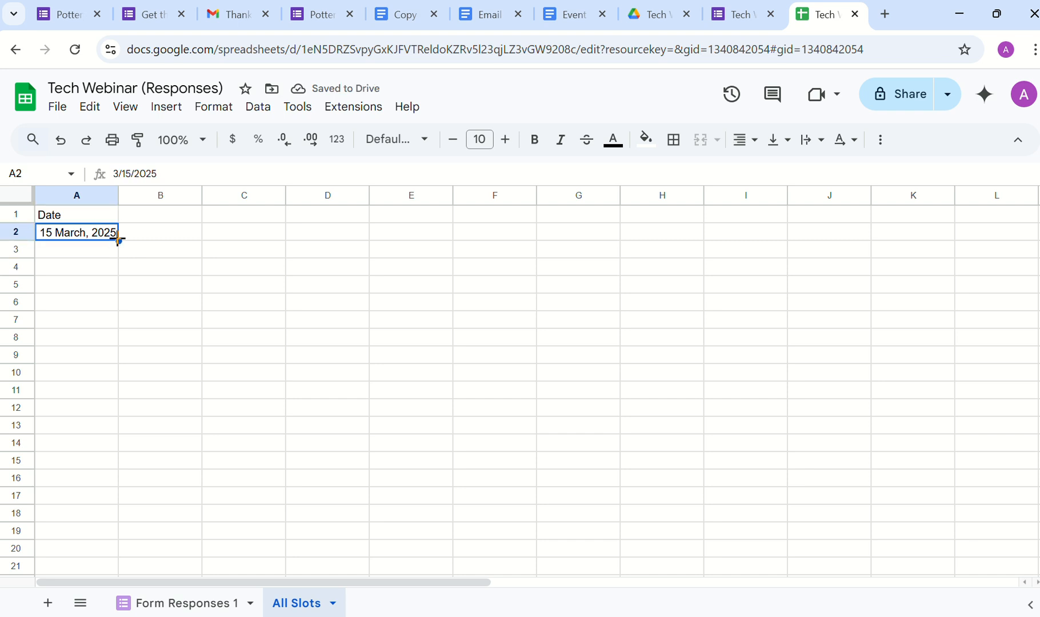
{"action": "left_click_drag", "start_coordinate": [118, 238], "coordinate": [133, 543]}
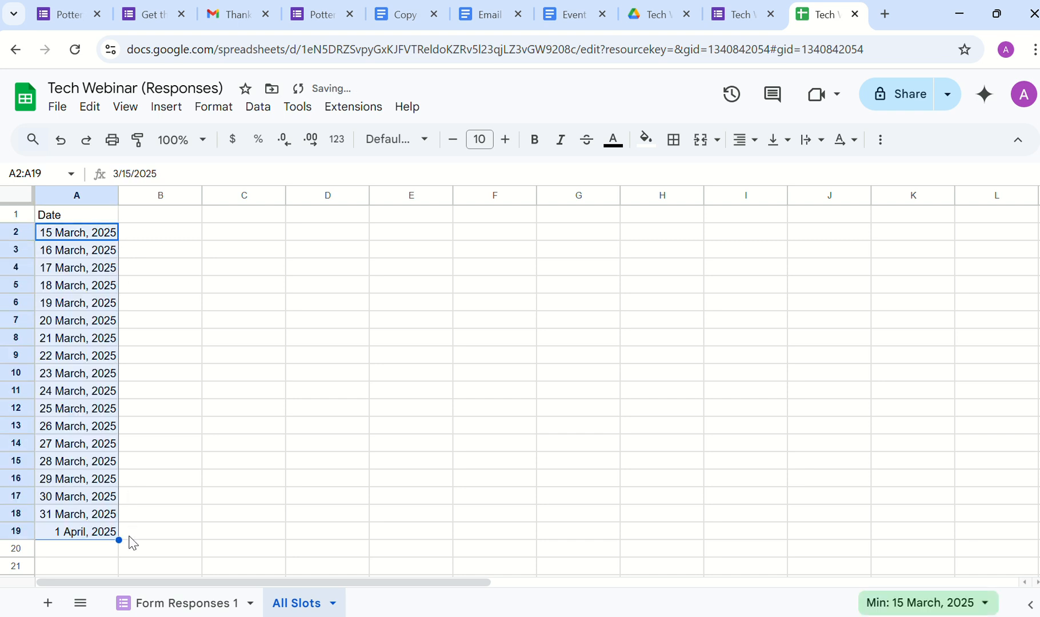
{"action": "left_click", "coordinate": [108, 536]}
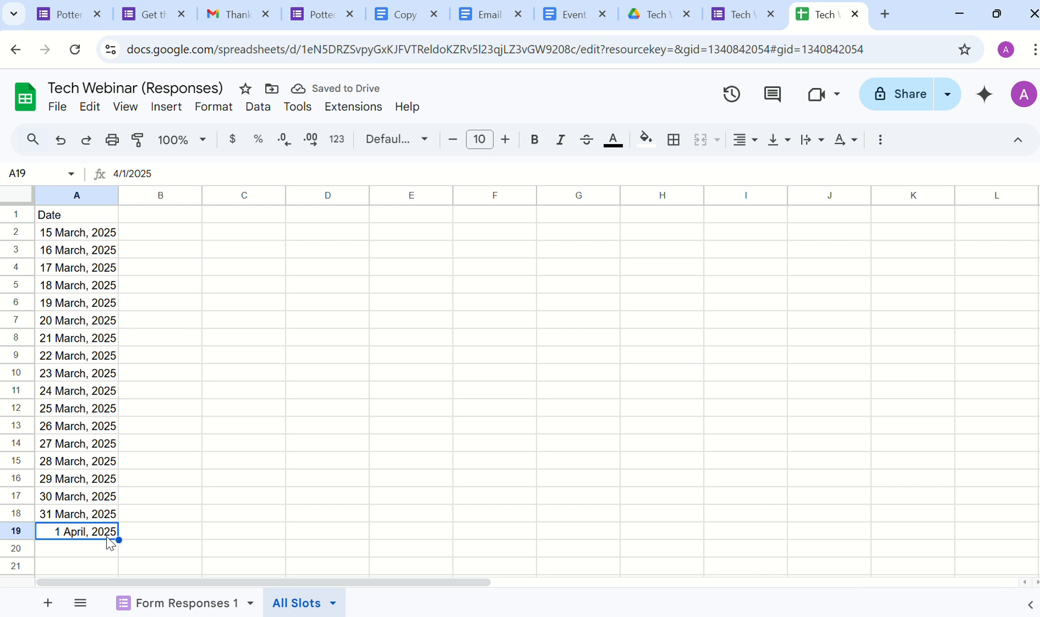
{"action": "key", "text": "Delete"}
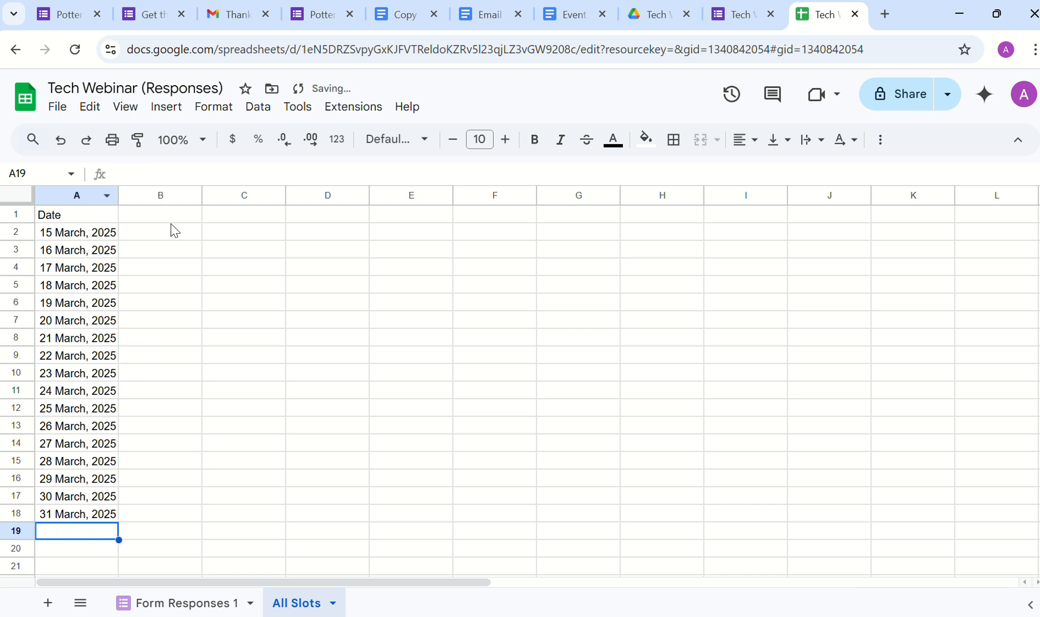
Step: Add headings '10 am to 12 noon' in B1 and '5 pm to 7 pm' in C1, autofitting column B
{"action": "left_click", "coordinate": [172, 219]}
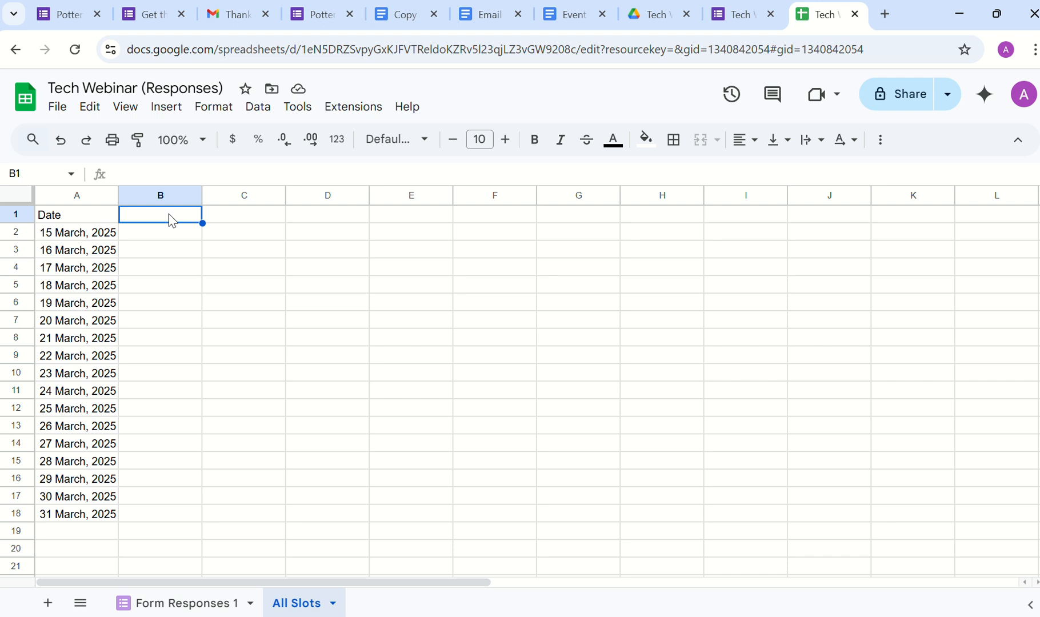
{"action": "type", "text": "10 am to 5"}
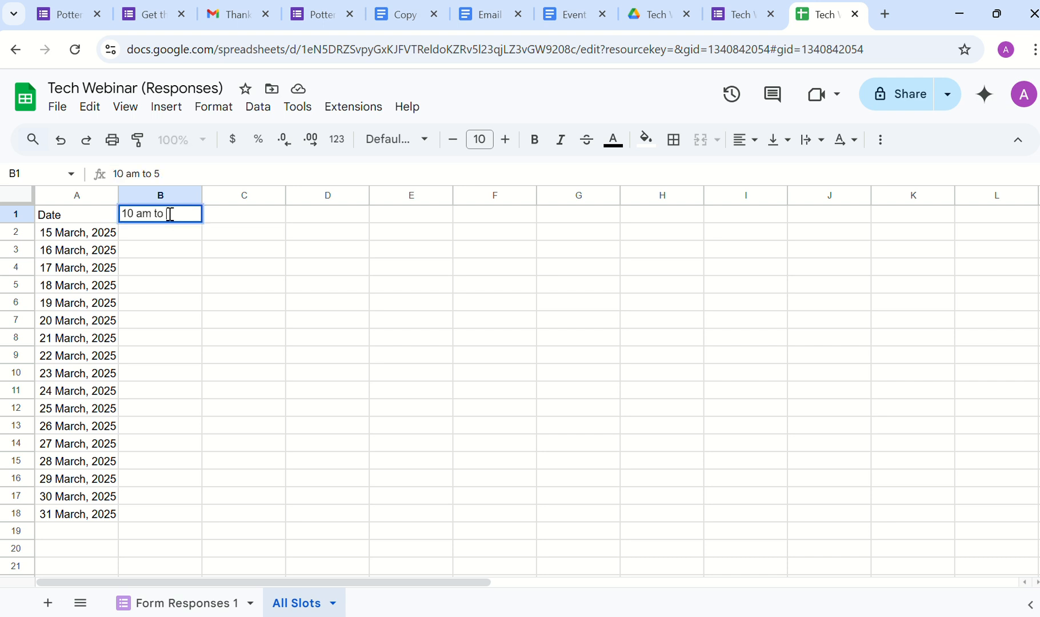
{"action": "key", "text": "BackSpace"}
{"action": "type", "text": "12 noon"}
{"action": "key", "text": "Tab"}
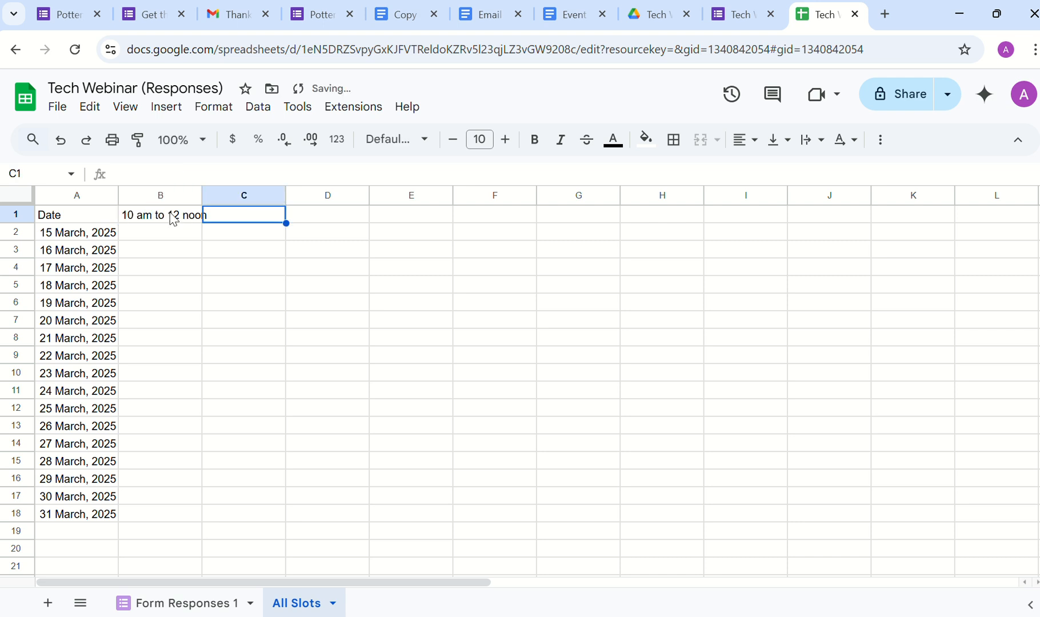
{"action": "double_click", "coordinate": [203, 195]}
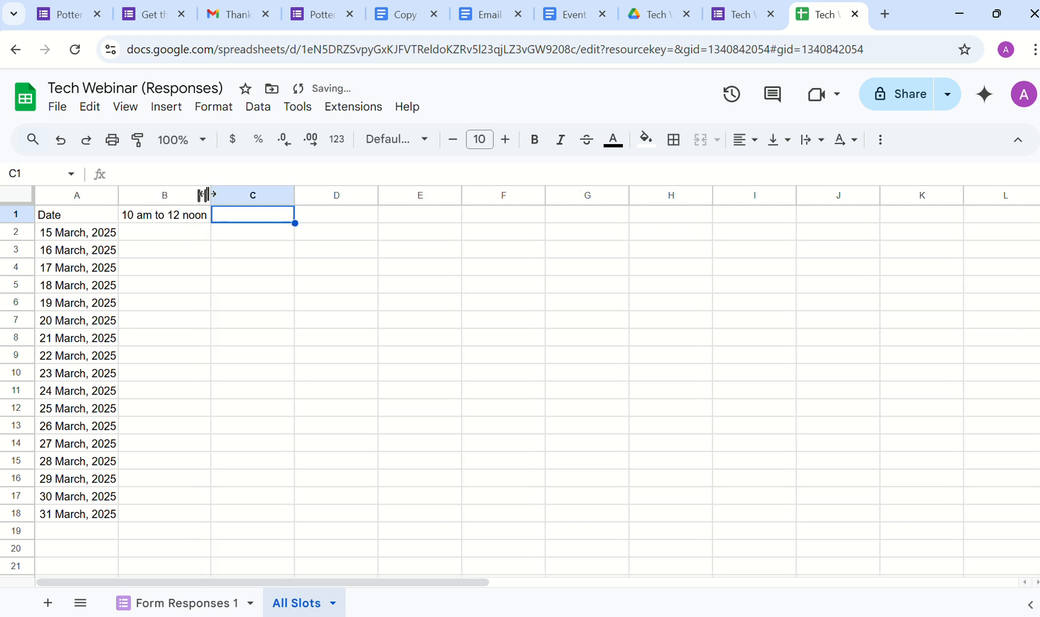
{"action": "type", "text": "5"}
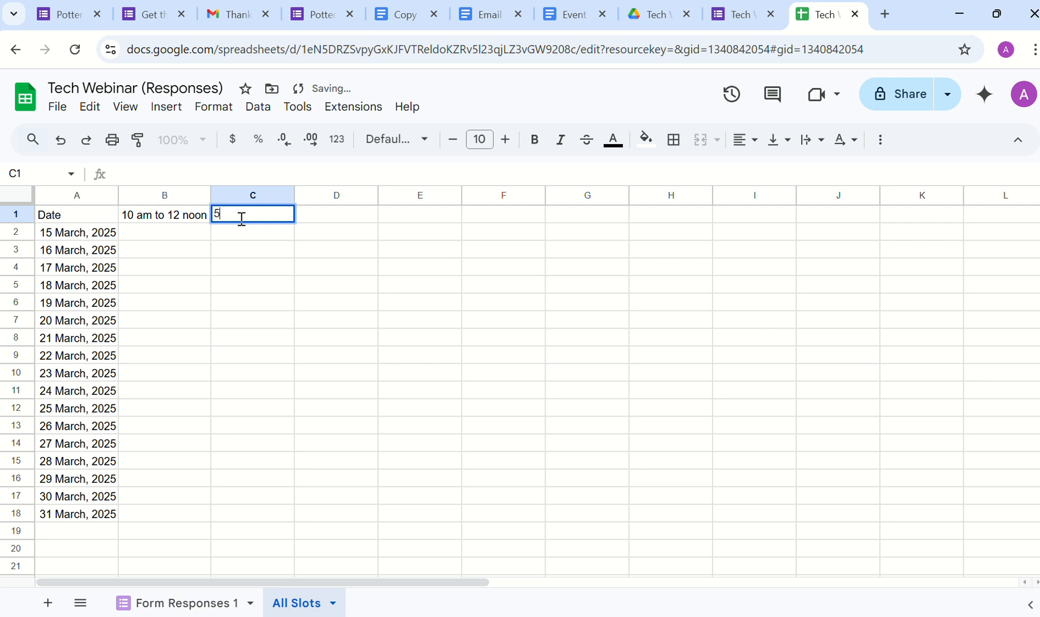
{"action": "type", "text": " pm to 7bpm"}
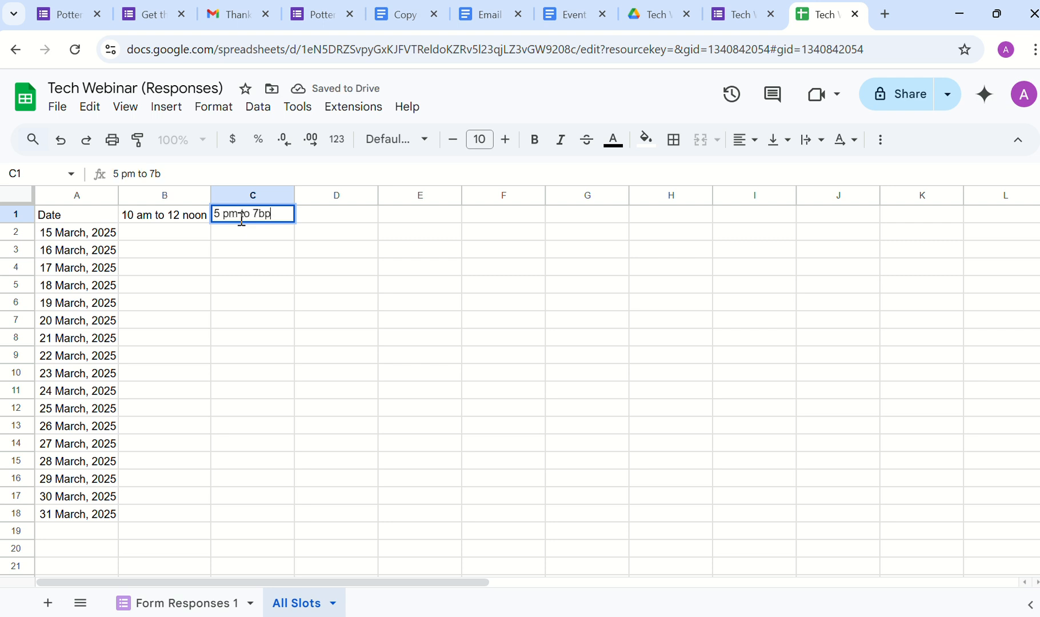
{"action": "key", "text": "BackSpace"}
{"action": "key", "text": "BackSpace"}
{"action": "type", "text": "pm"}
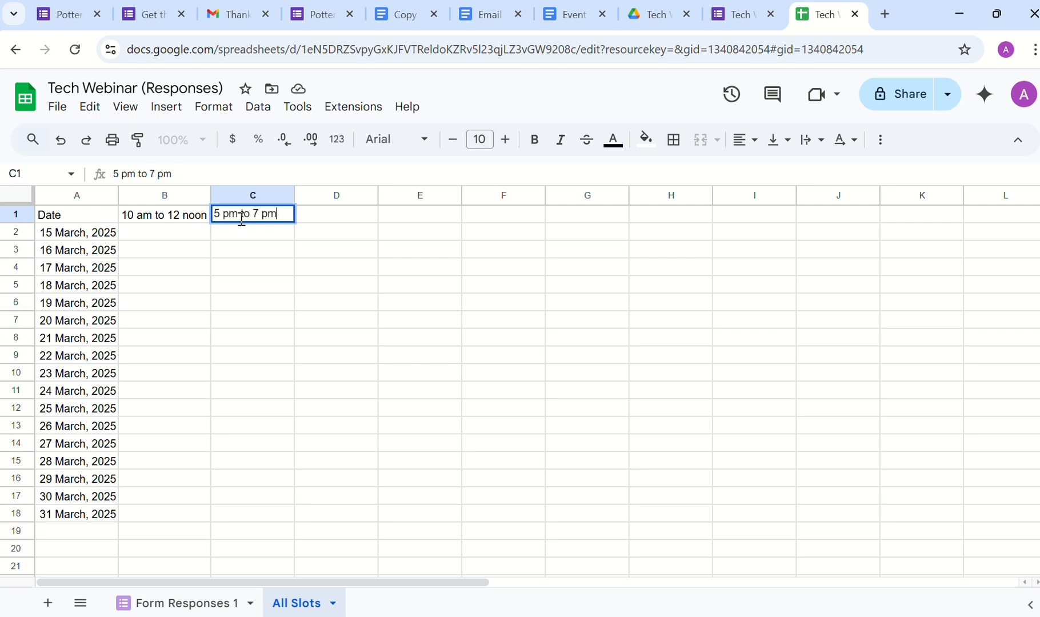
{"action": "key", "text": "Return"}
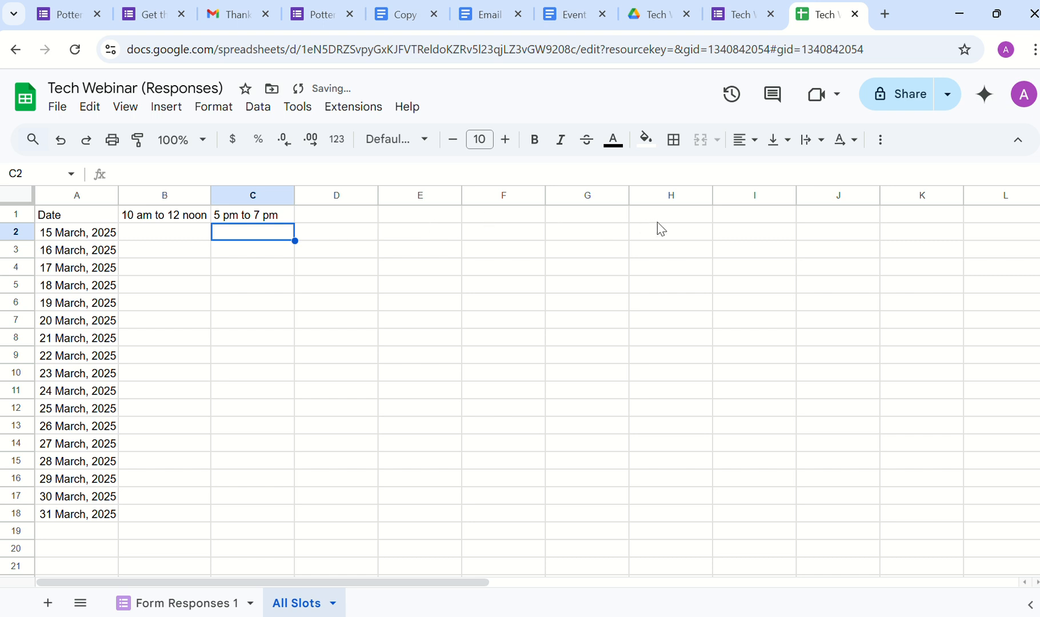
Step: Enter 10 seats in B2:C2 and fill both slot columns down to row 18
{"action": "left_click", "coordinate": [192, 240]}
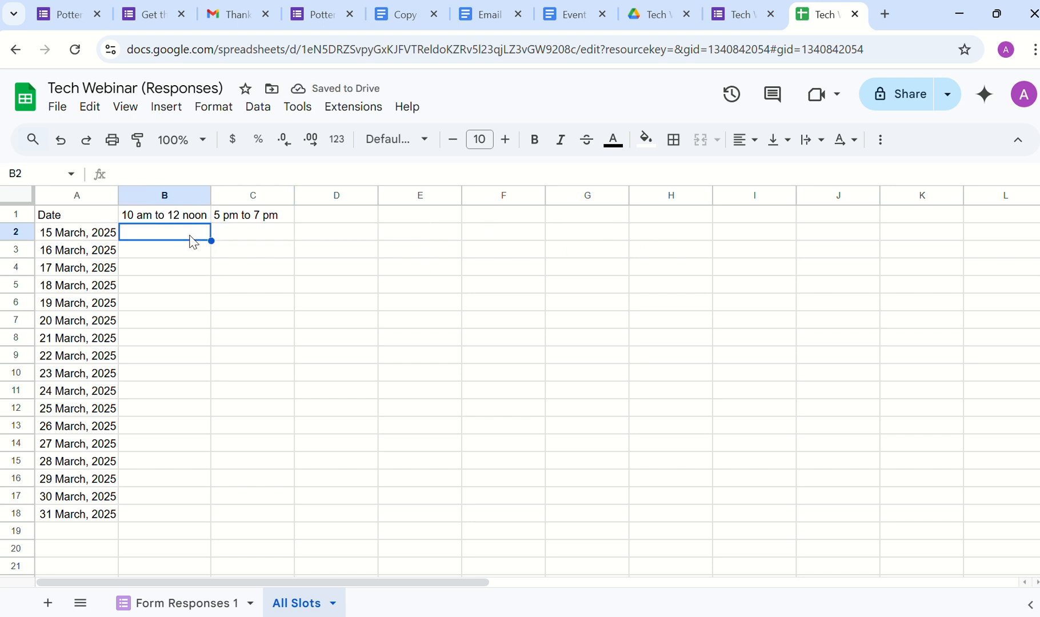
{"action": "type", "text": "10"}
{"action": "key", "text": "Tab"}
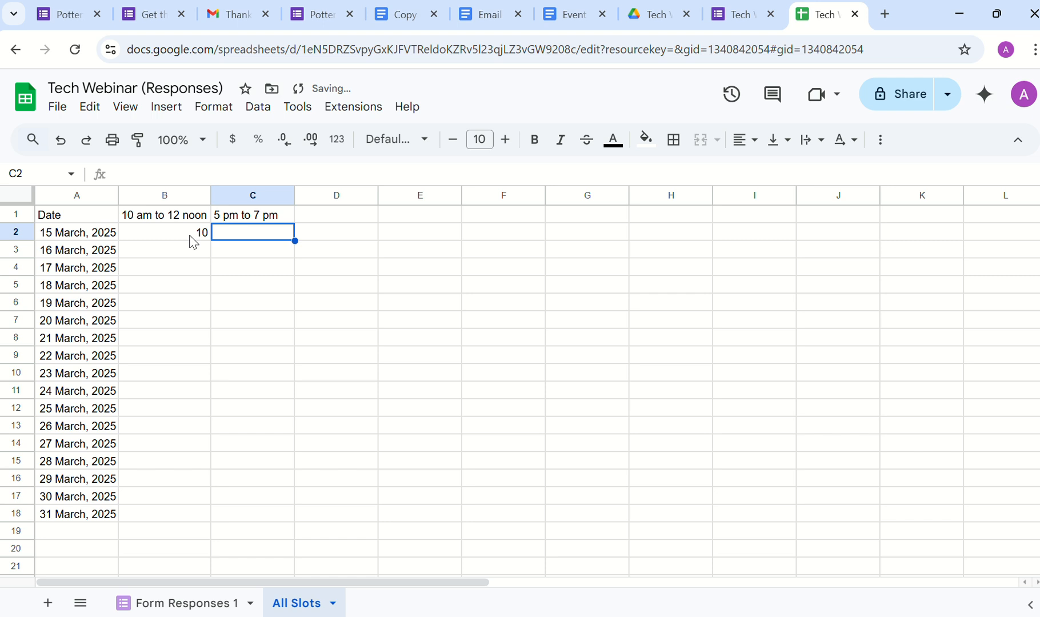
{"action": "type", "text": "10"}
{"action": "key", "text": "Return"}
{"action": "left_click_drag", "start_coordinate": [192, 239], "coordinate": [270, 243]}
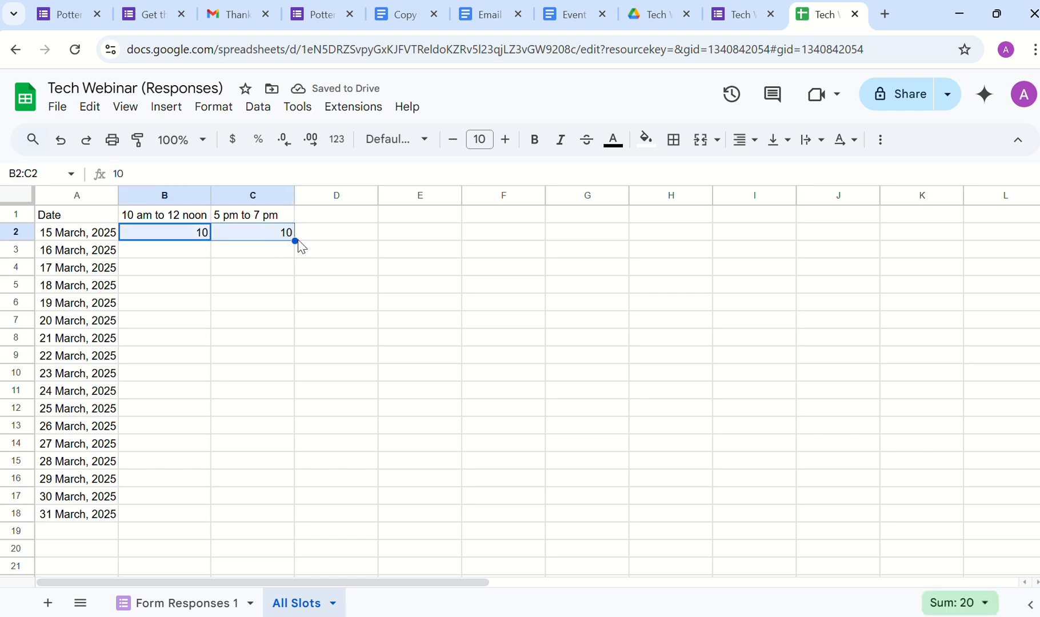
{"action": "left_click_drag", "start_coordinate": [295, 240], "coordinate": [311, 520]}
{"action": "left_click", "coordinate": [195, 364]}
Step: Change seats to 8 for 19 March evening, 9 for 21 March morning, 5 for 26 March morning
{"action": "left_click_drag", "start_coordinate": [196, 368], "coordinate": [244, 297]}
{"action": "left_click", "coordinate": [253, 309]}
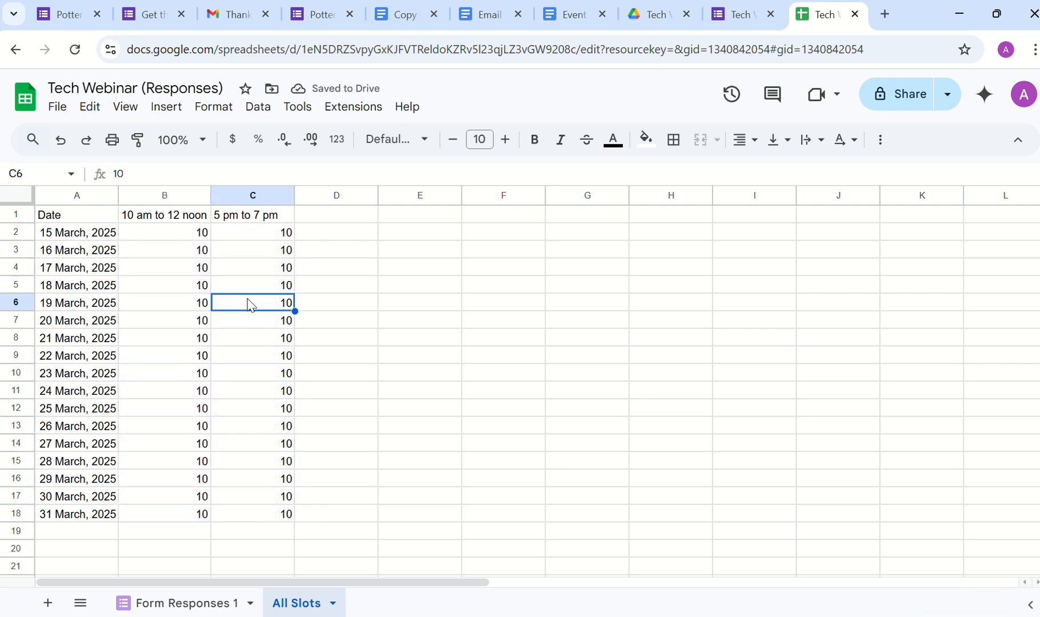
{"action": "type", "text": "8"}
{"action": "left_click", "coordinate": [333, 368]}
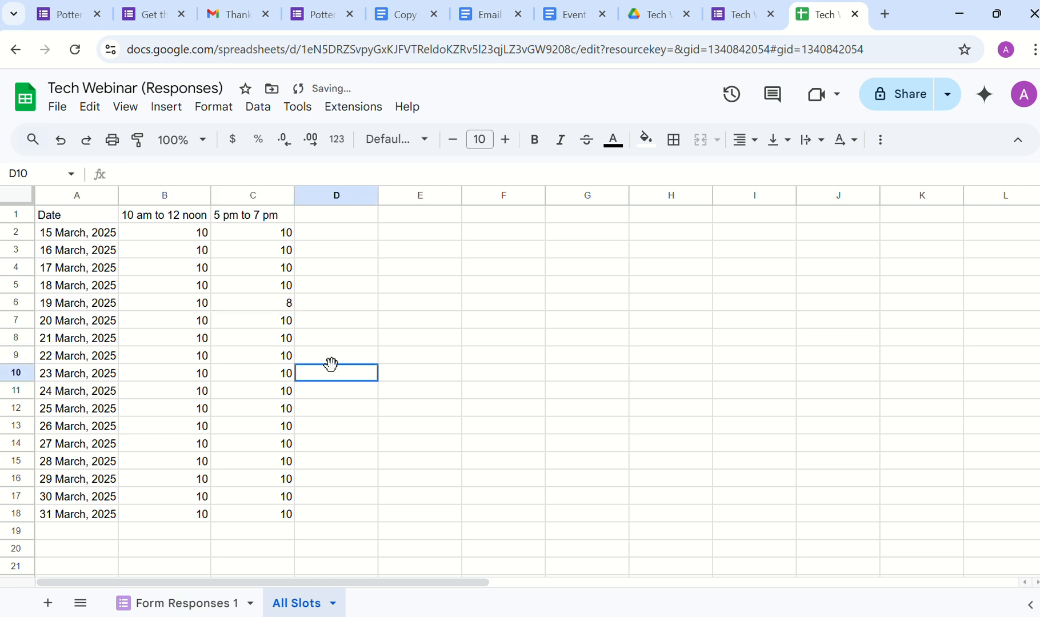
{"action": "left_click", "coordinate": [190, 340]}
{"action": "type", "text": "9"}
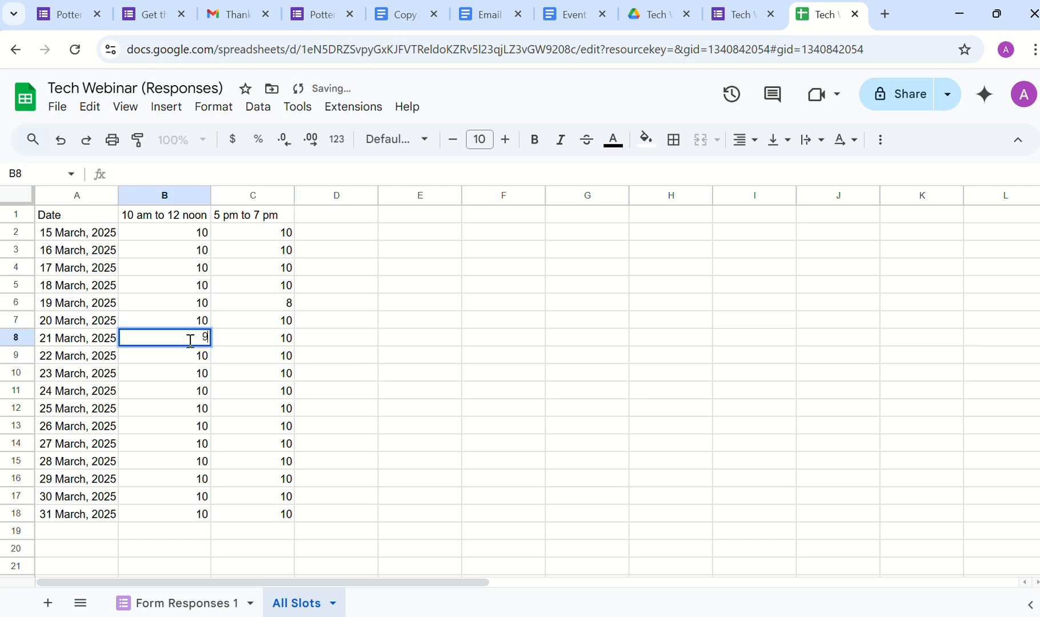
{"action": "left_click", "coordinate": [197, 426]}
{"action": "type", "text": "5"}
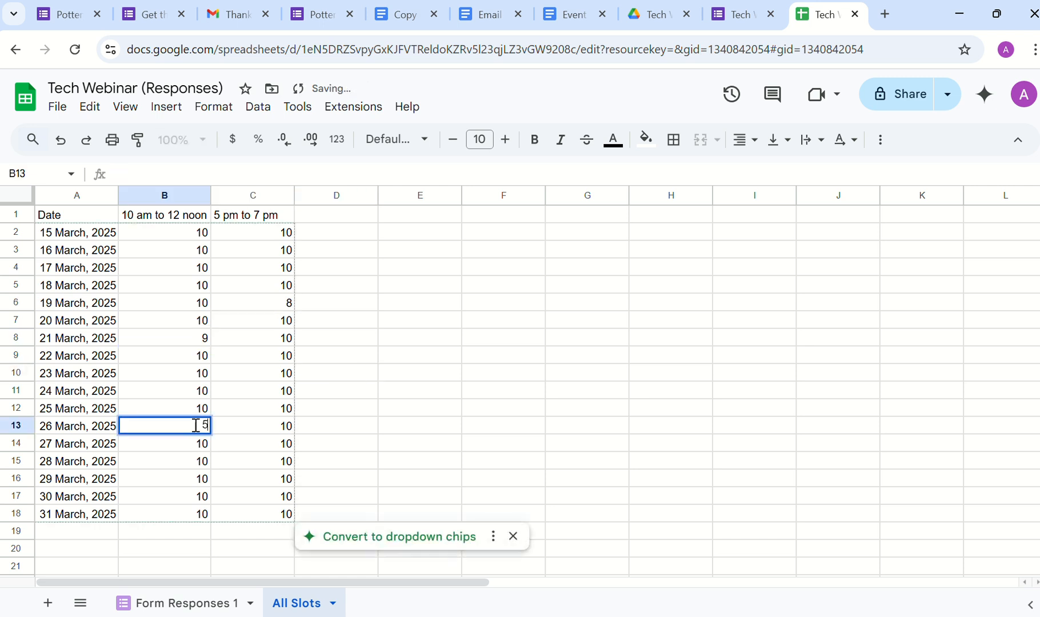
{"action": "left_click", "coordinate": [420, 376]}
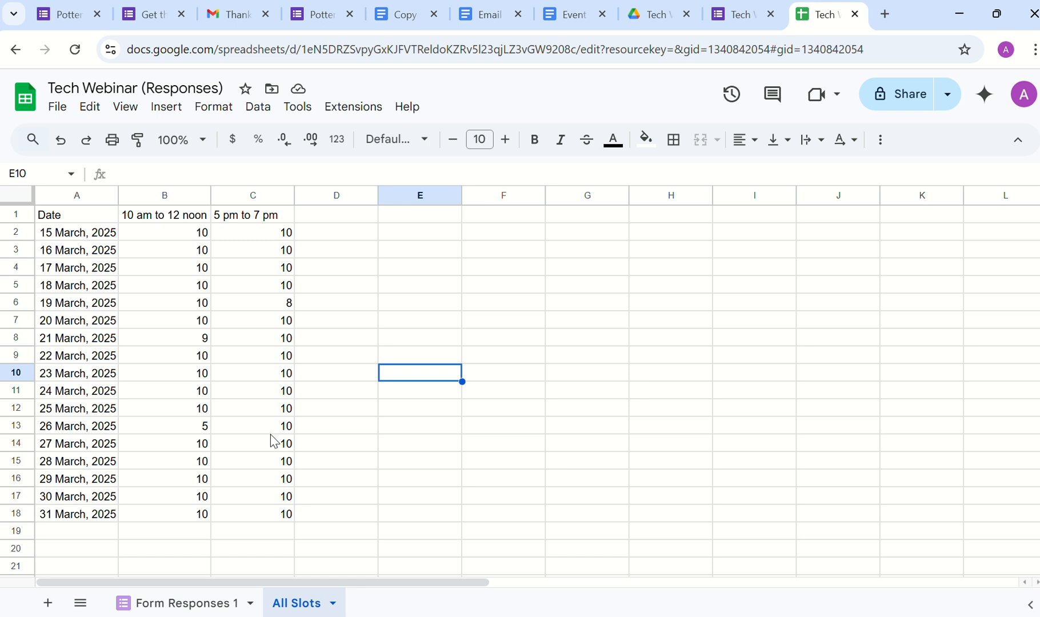
Step: Glance at the Form Responses 1 sheet, then create a bound Apps Script project from Extensions
{"action": "left_click", "coordinate": [172, 603]}
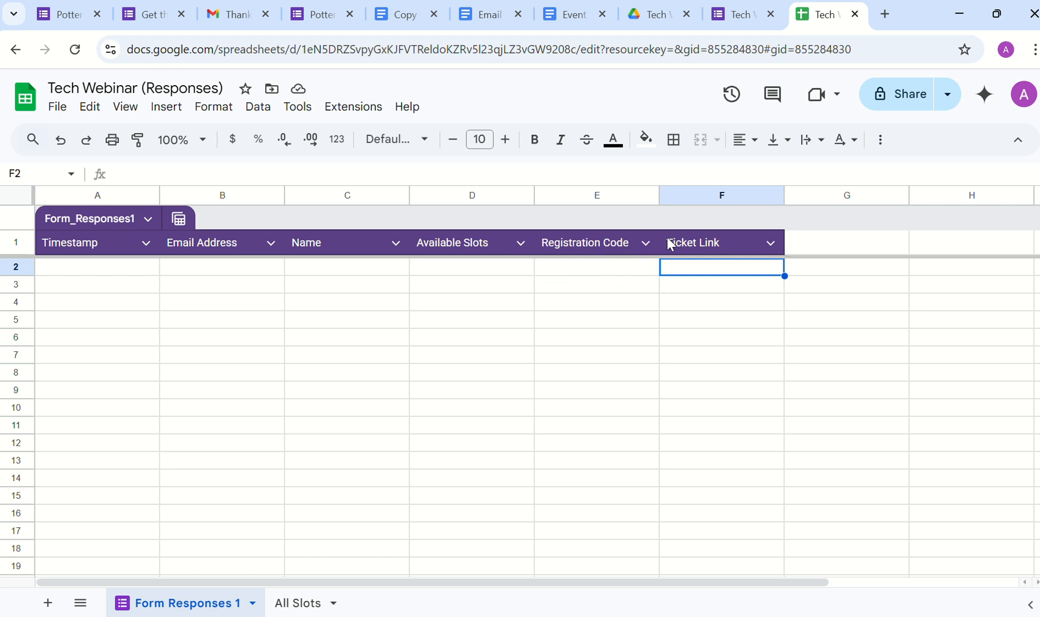
{"action": "left_click", "coordinate": [299, 603]}
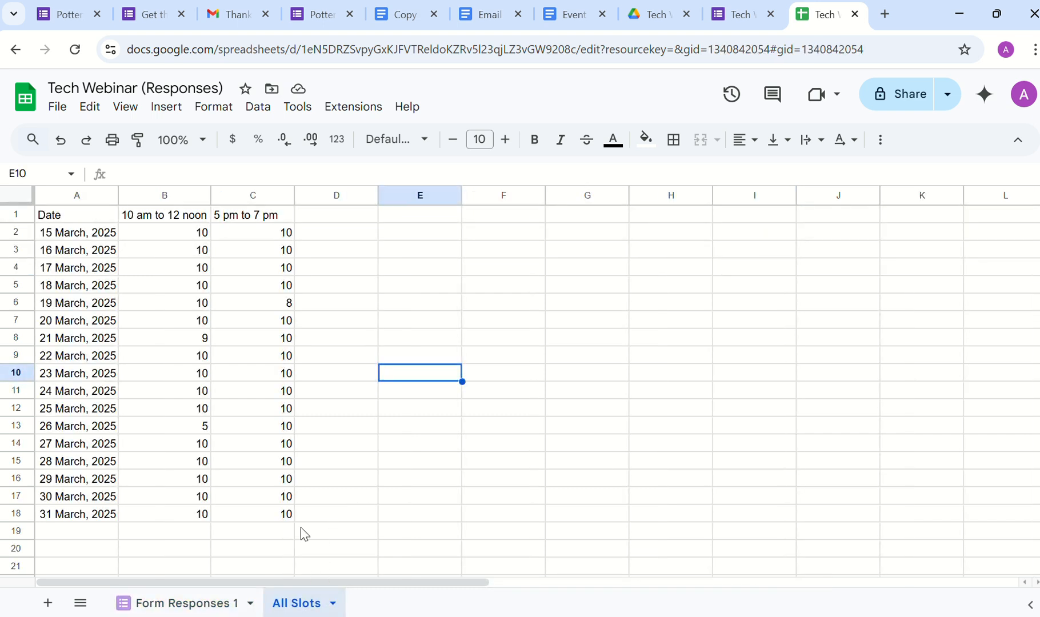
{"action": "left_click", "coordinate": [342, 109]}
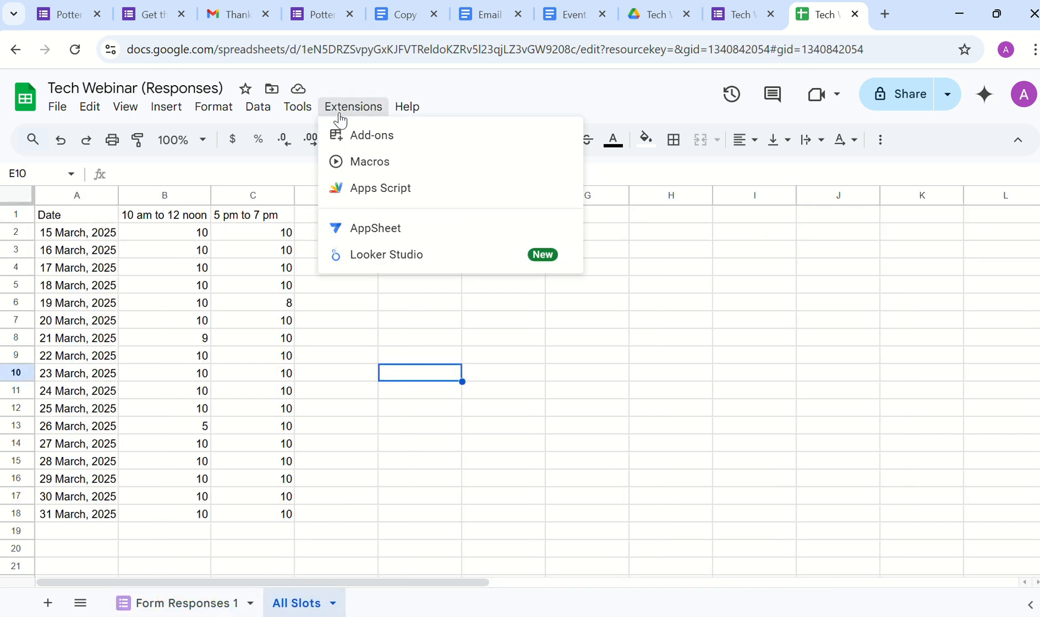
{"action": "left_click", "coordinate": [362, 189]}
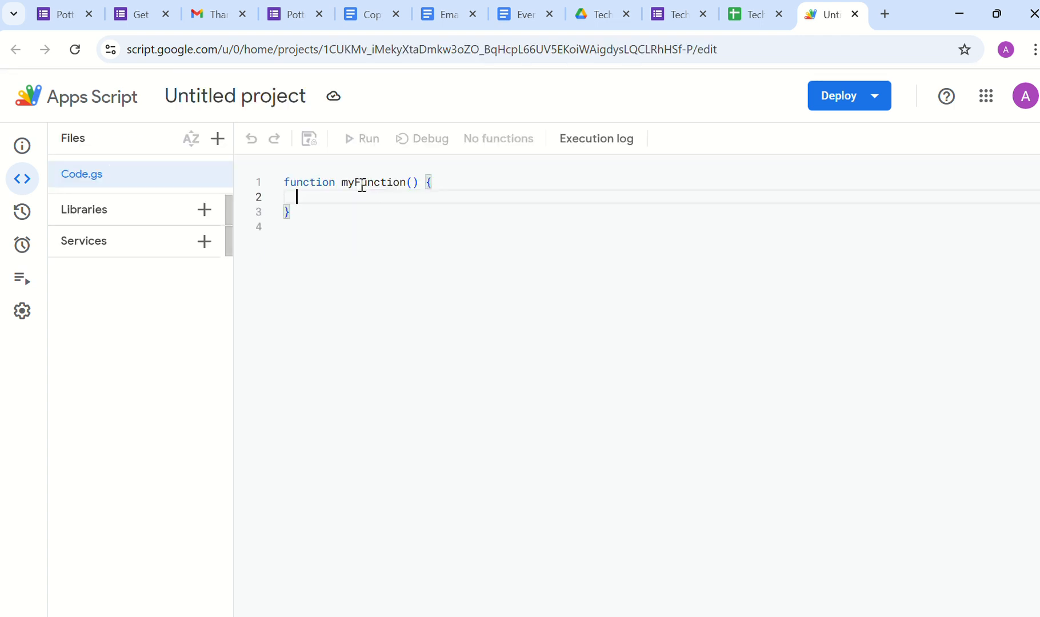
Step: Name the script project 'Tech Webinar Script', then bring up the copied automation script document
{"action": "left_click", "coordinate": [231, 92]}
{"action": "type", "text": "T"}
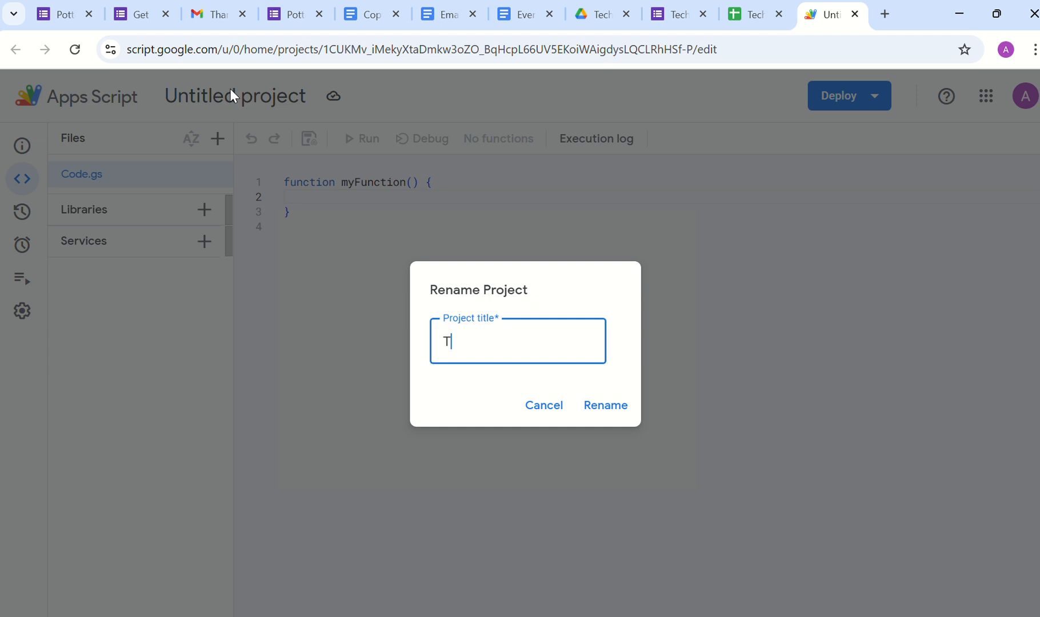
{"action": "type", "text": "ech Webinar"}
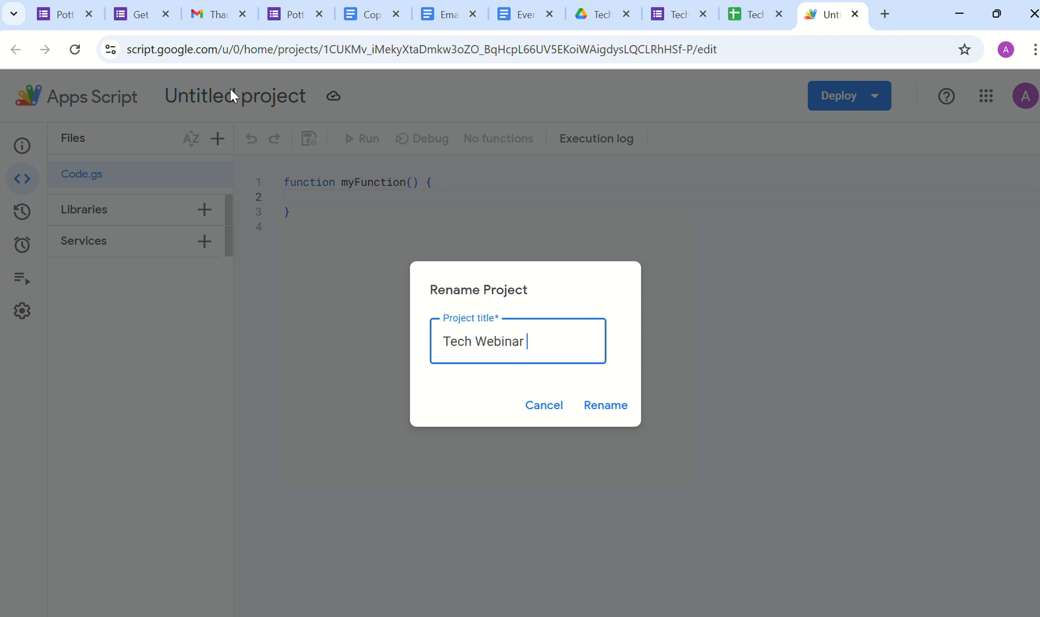
{"action": "type", "text": " Script"}
{"action": "key", "text": "Return"}
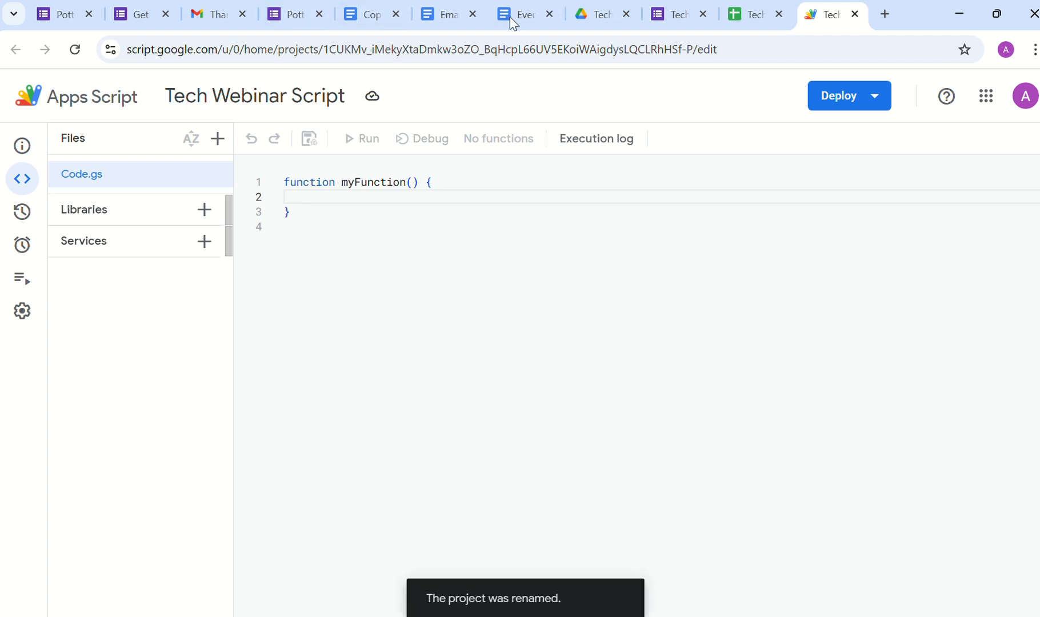
{"action": "left_click", "coordinate": [360, 18]}
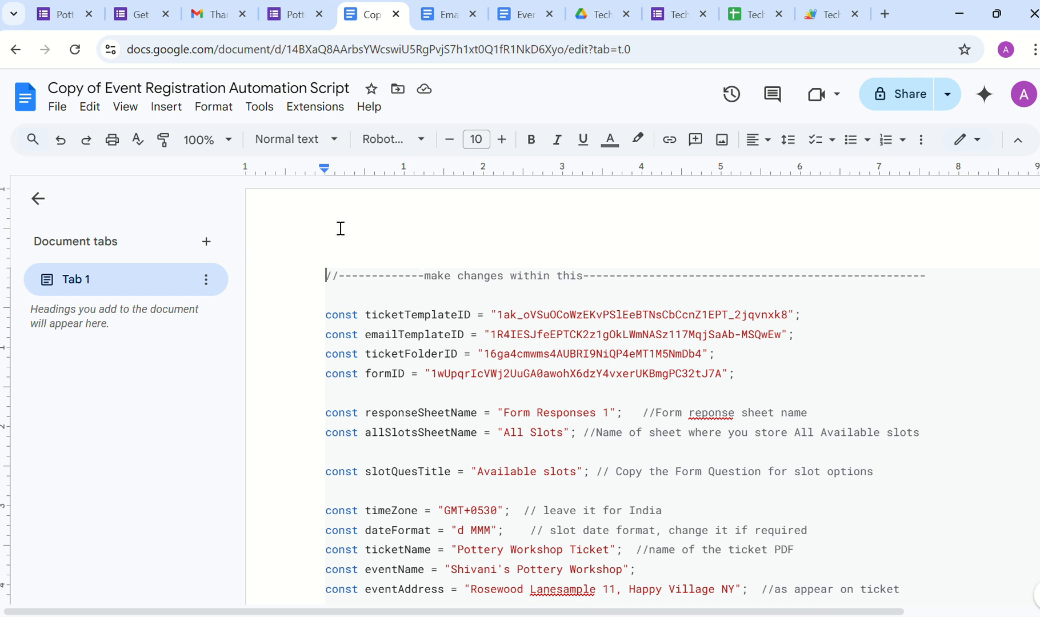
Step: Replace Code.gs's starter code with the automation script copied from the document, then scroll to the top
{"action": "key", "text": "ctrl+a"}
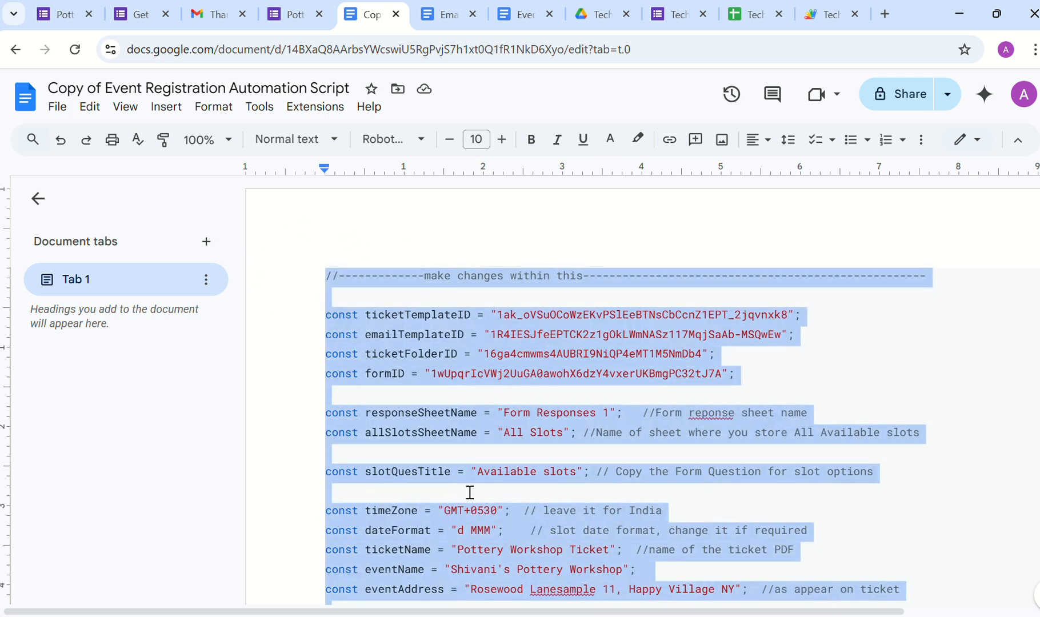
{"action": "left_click", "coordinate": [831, 18]}
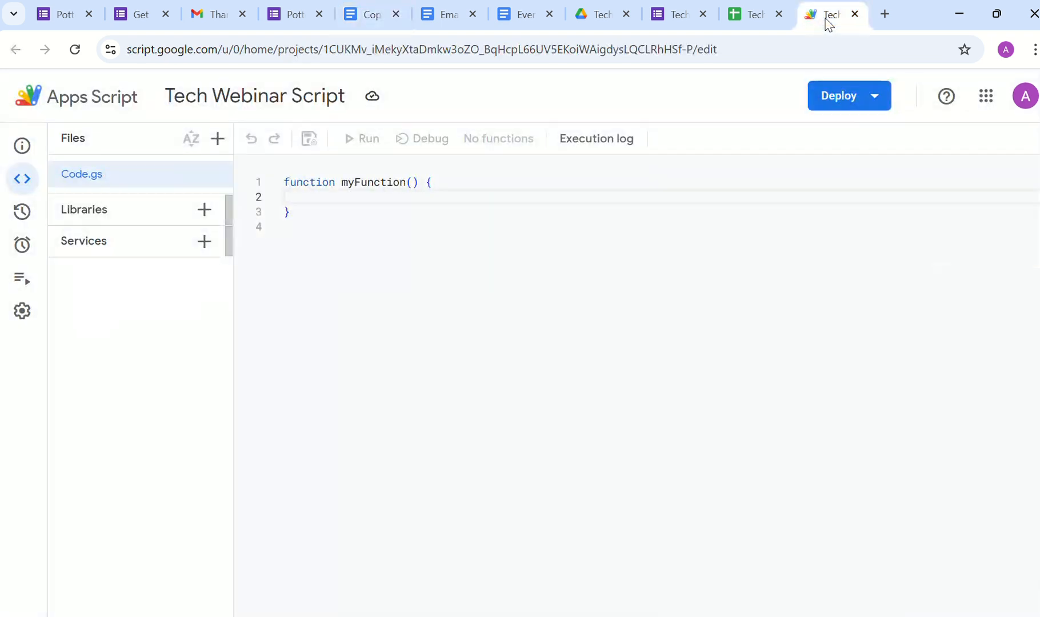
{"action": "left_click", "coordinate": [459, 364]}
{"action": "key", "text": "ctrl+a"}
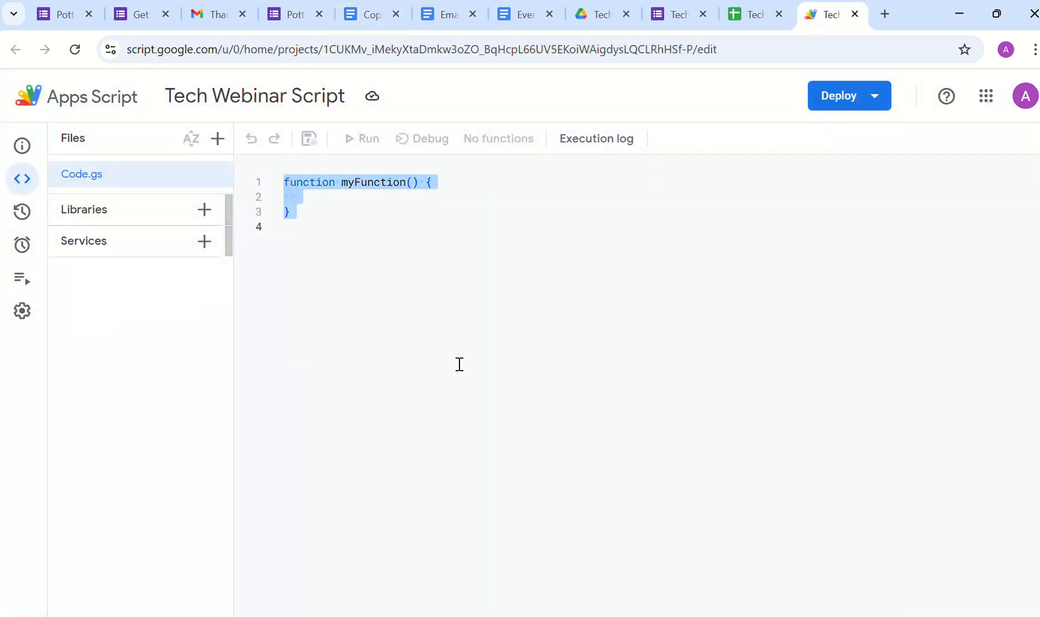
{"action": "key", "text": "BackSpace"}
{"action": "key", "text": "ctrl+v"}
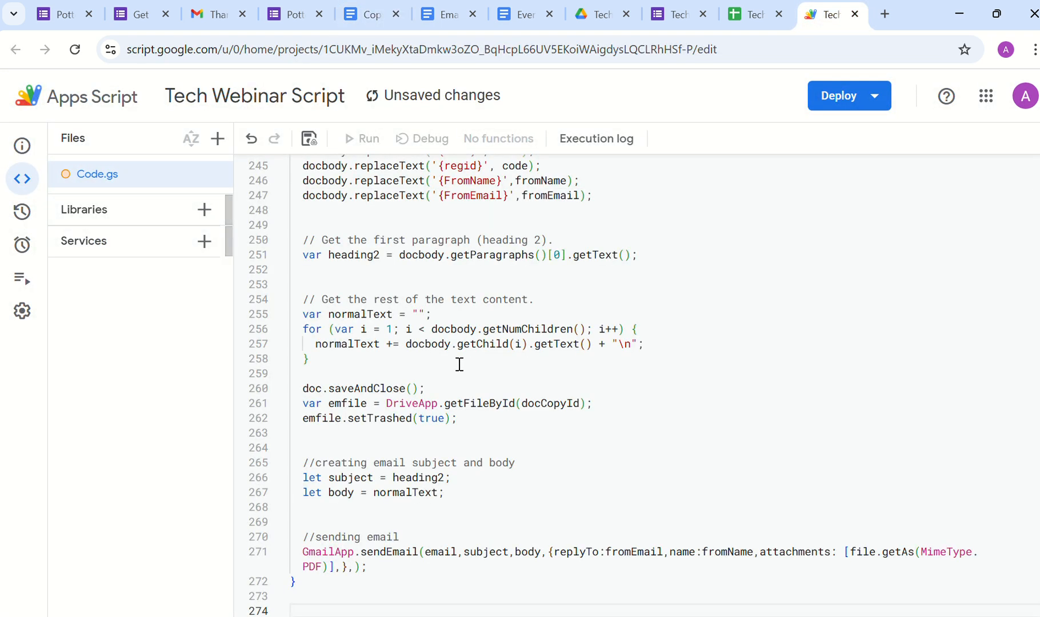
{"action": "scroll", "coordinate": [460, 364], "scroll_direction": "up", "scroll_amount": 20}
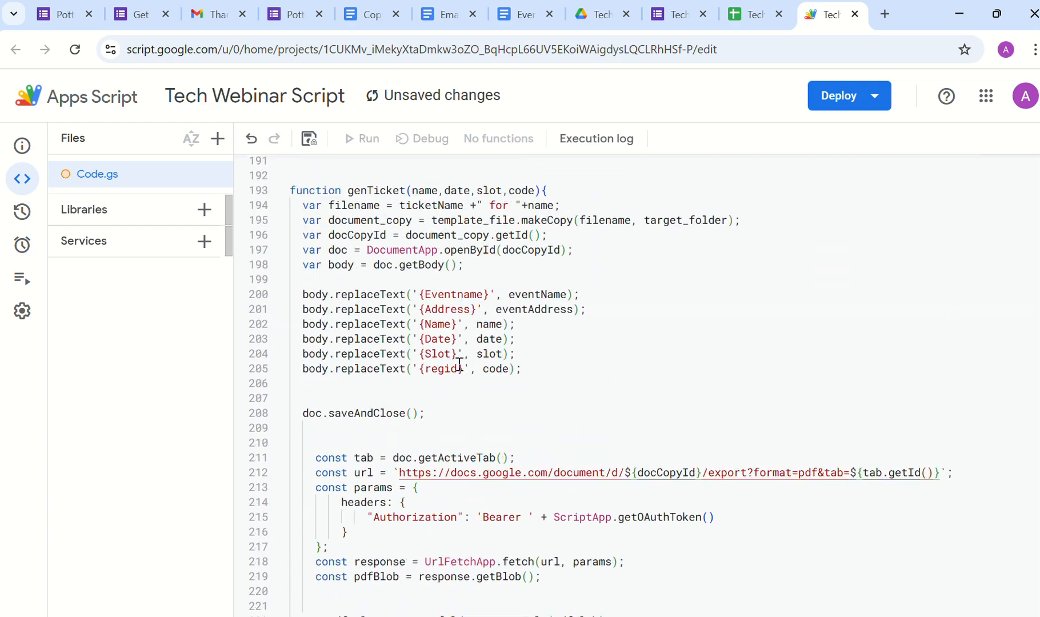
{"action": "scroll", "coordinate": [459, 364], "scroll_direction": "up", "scroll_amount": 20}
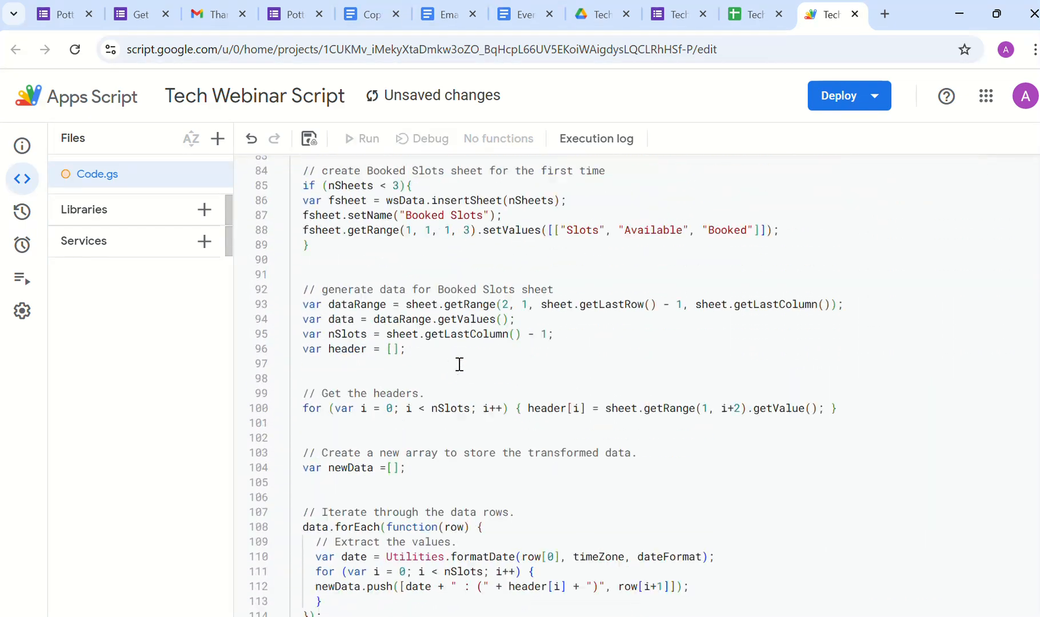
{"action": "scroll", "coordinate": [460, 364], "scroll_direction": "up", "scroll_amount": 10}
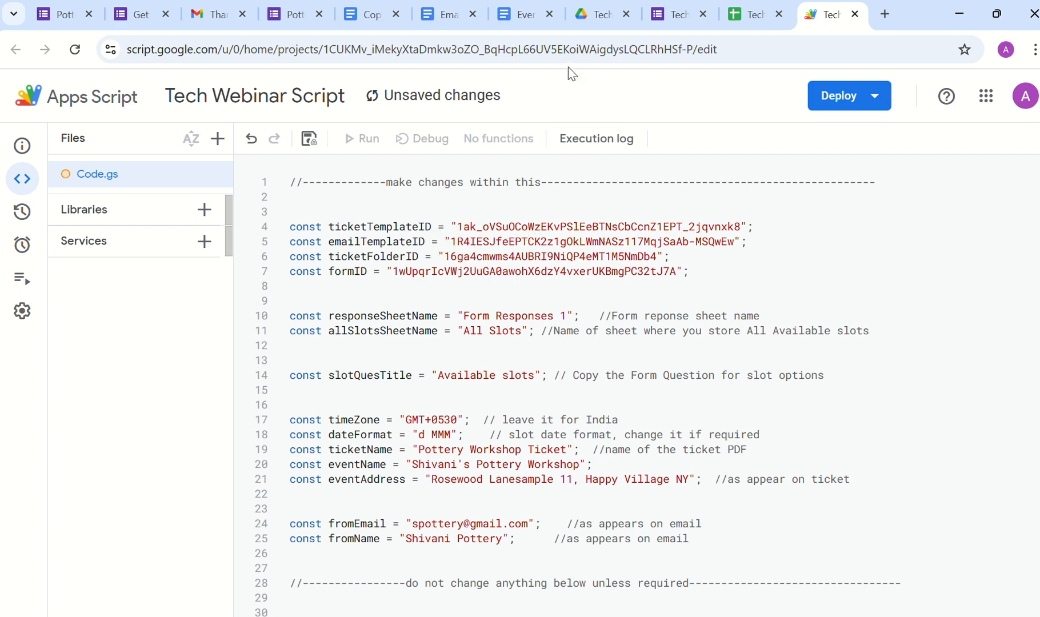
Step: Paste the Email Template document's ID over the emailTemplateID value on line 5
{"action": "left_click", "coordinate": [369, 18]}
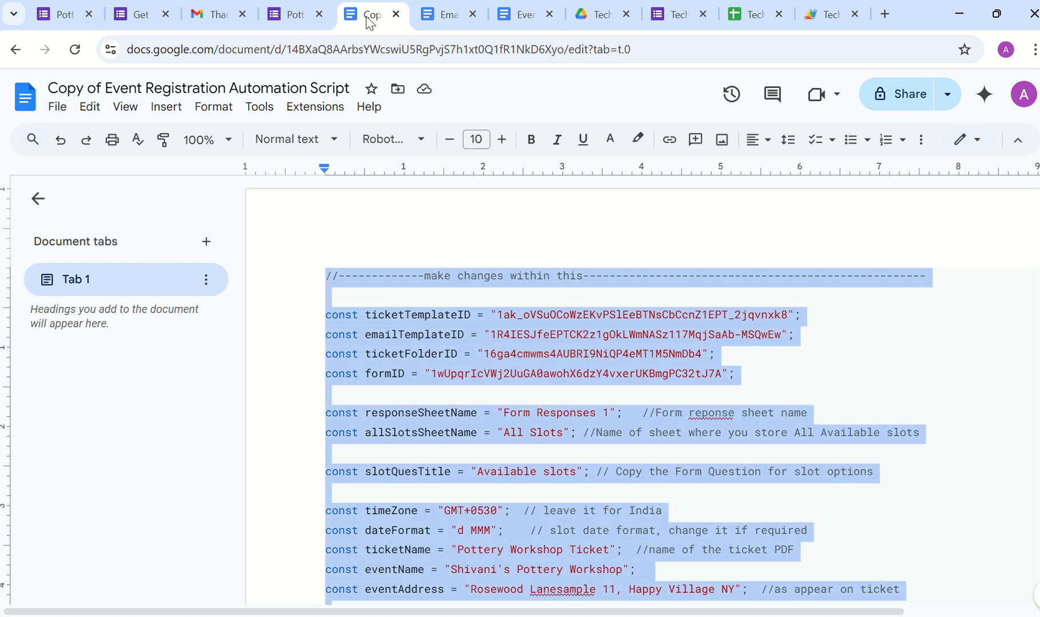
{"action": "key", "text": "ctrl+Tab"}
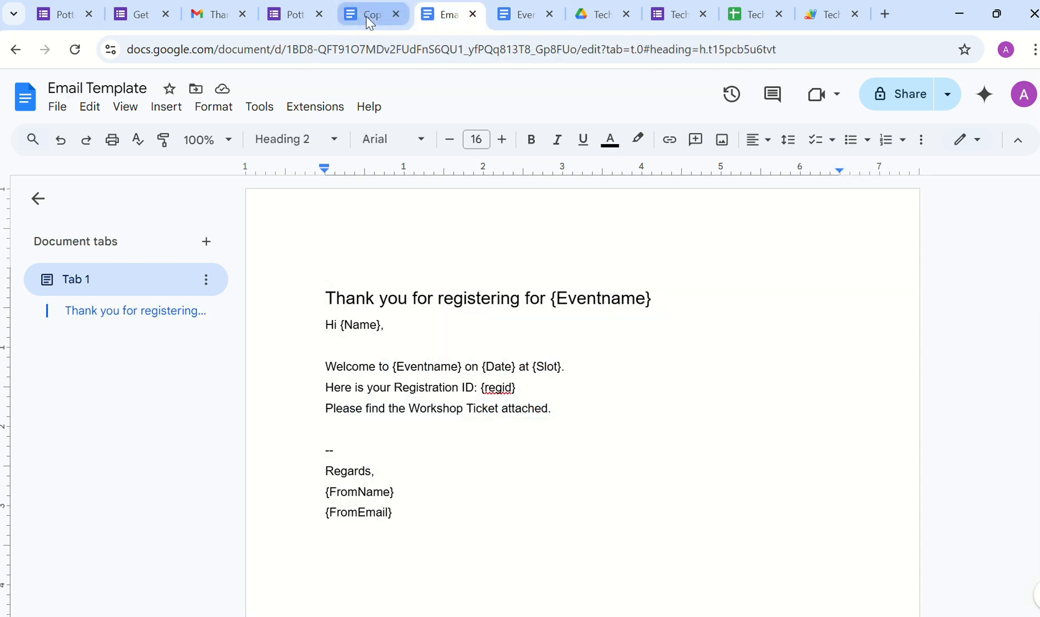
{"action": "left_click", "coordinate": [370, 49]}
{"action": "double_click", "coordinate": [370, 49]}
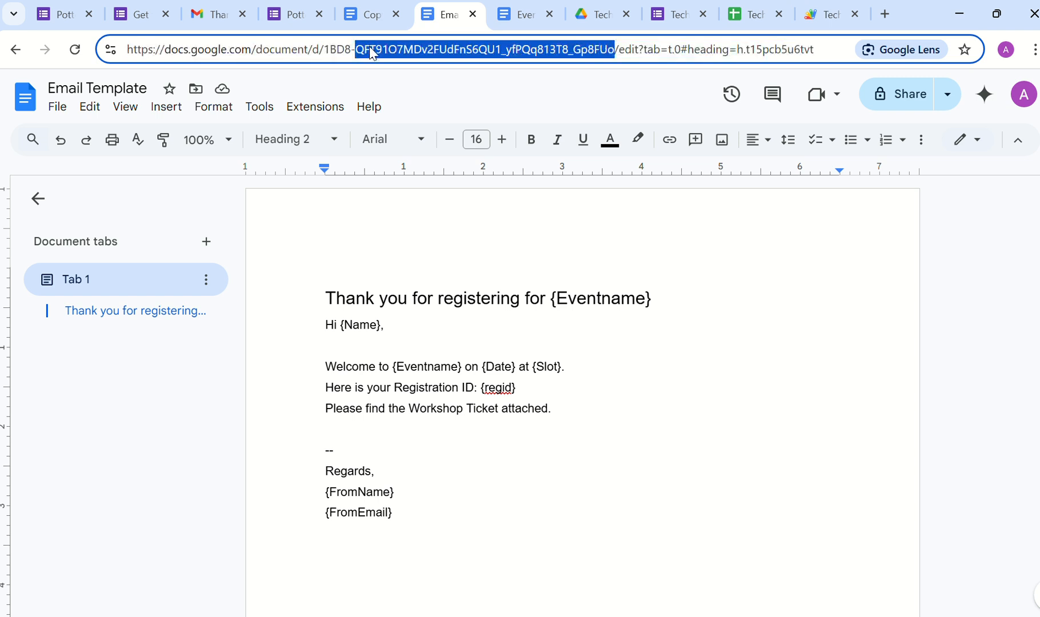
{"action": "left_click_drag", "start_coordinate": [324, 49], "coordinate": [614, 50]}
{"action": "left_click", "coordinate": [820, 14]}
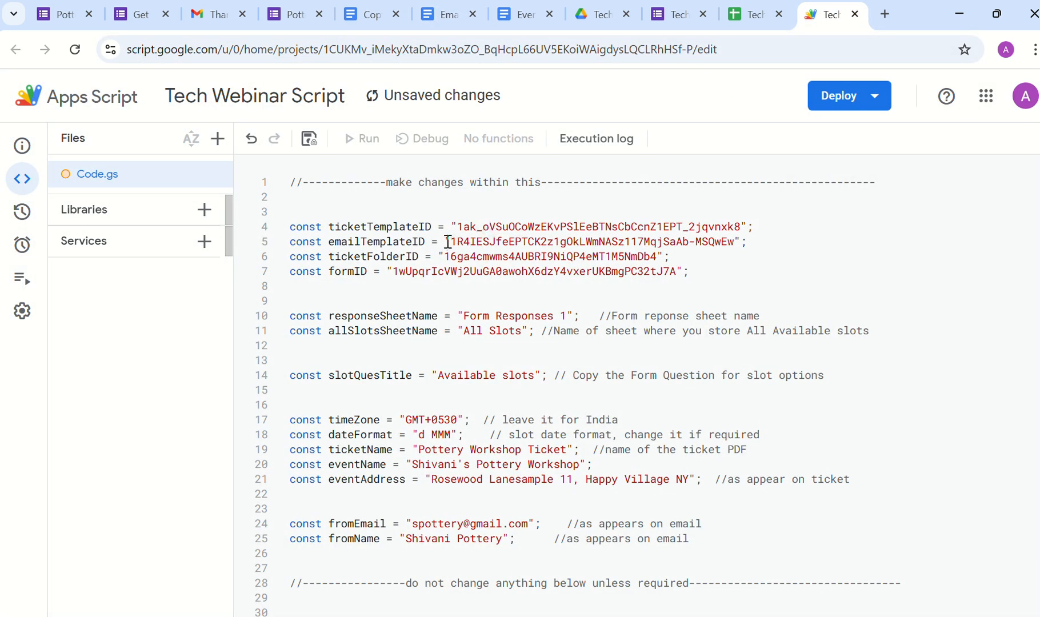
{"action": "left_click_drag", "start_coordinate": [450, 242], "coordinate": [734, 241]}
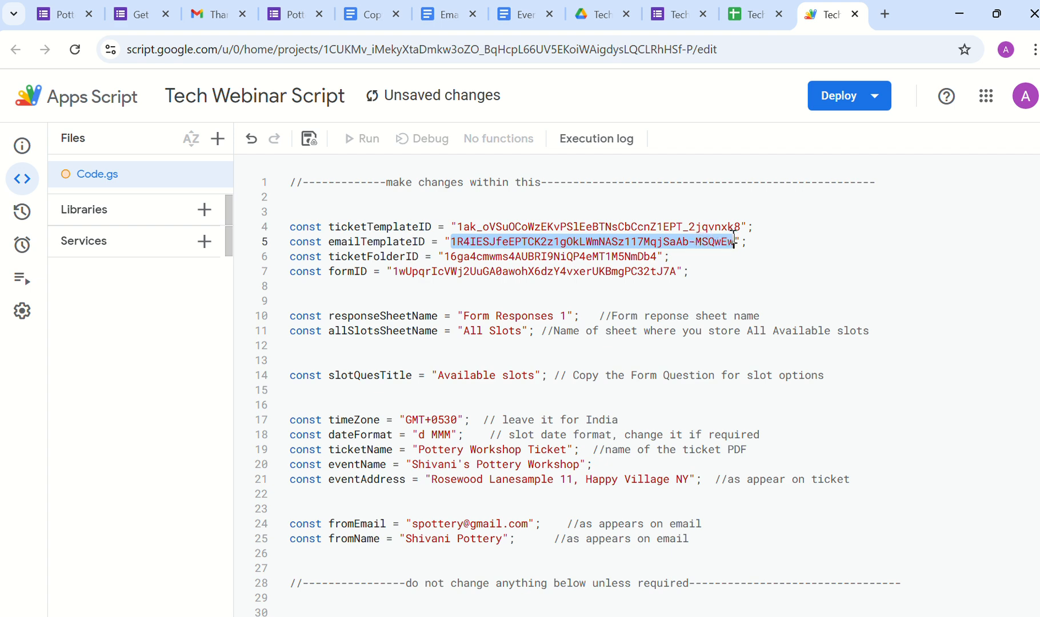
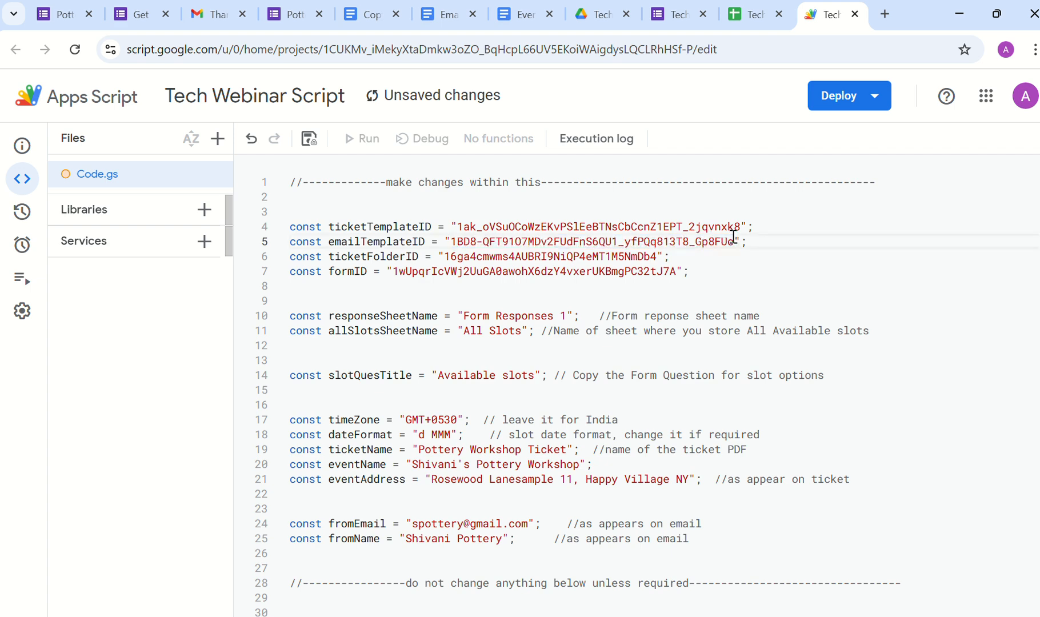
Step: Paste the Event Ticket Template document's ID over the ticketTemplateID value on line 4
{"action": "left_click", "coordinate": [360, 14]}
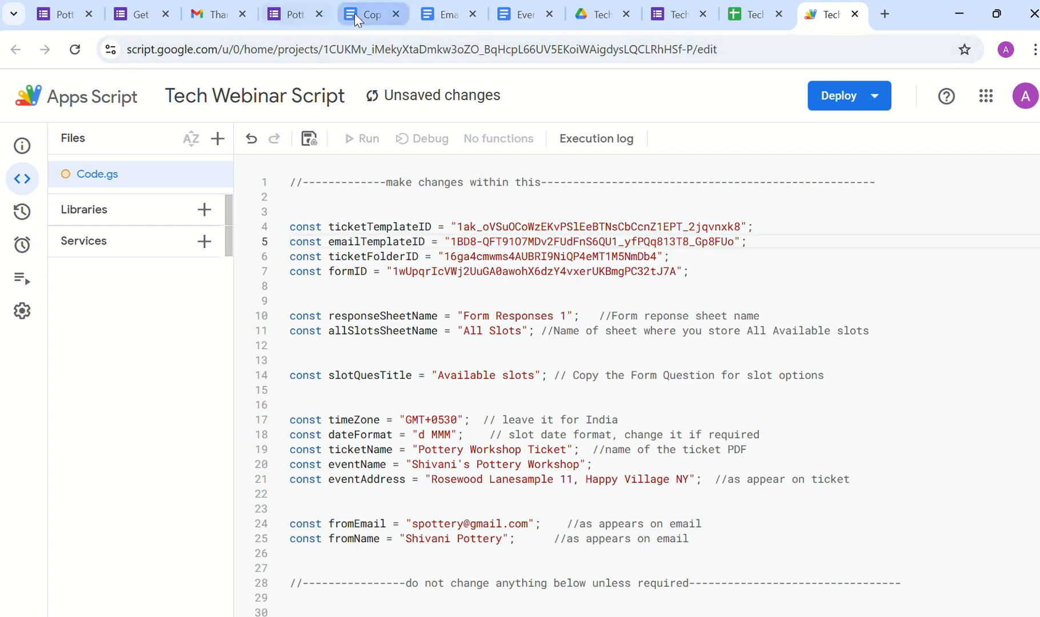
{"action": "key", "text": "ctrl+Tab"}
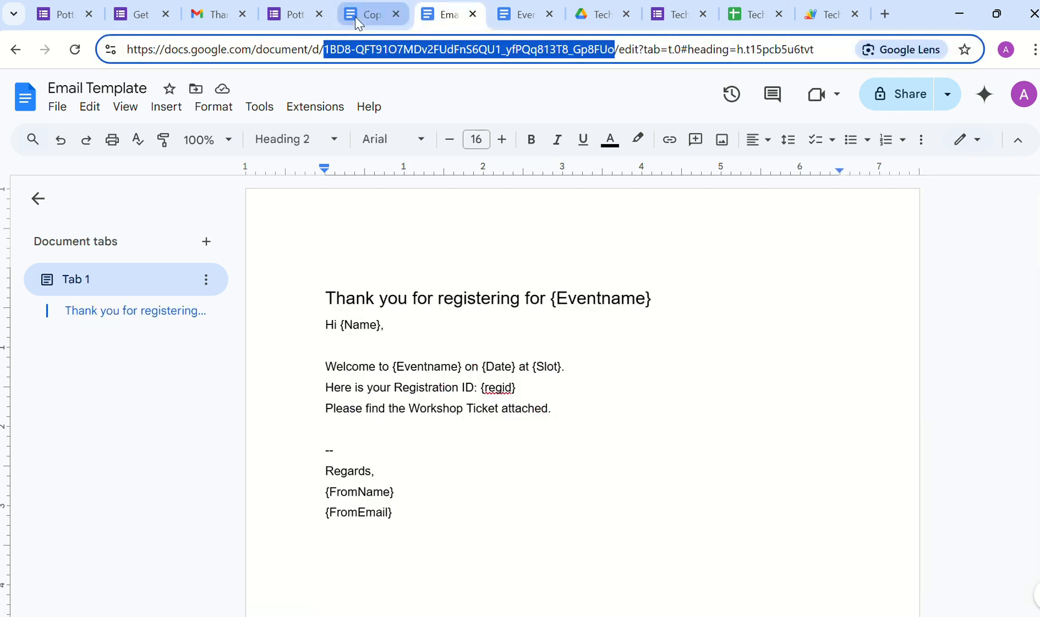
{"action": "key", "text": "ctrl+Tab"}
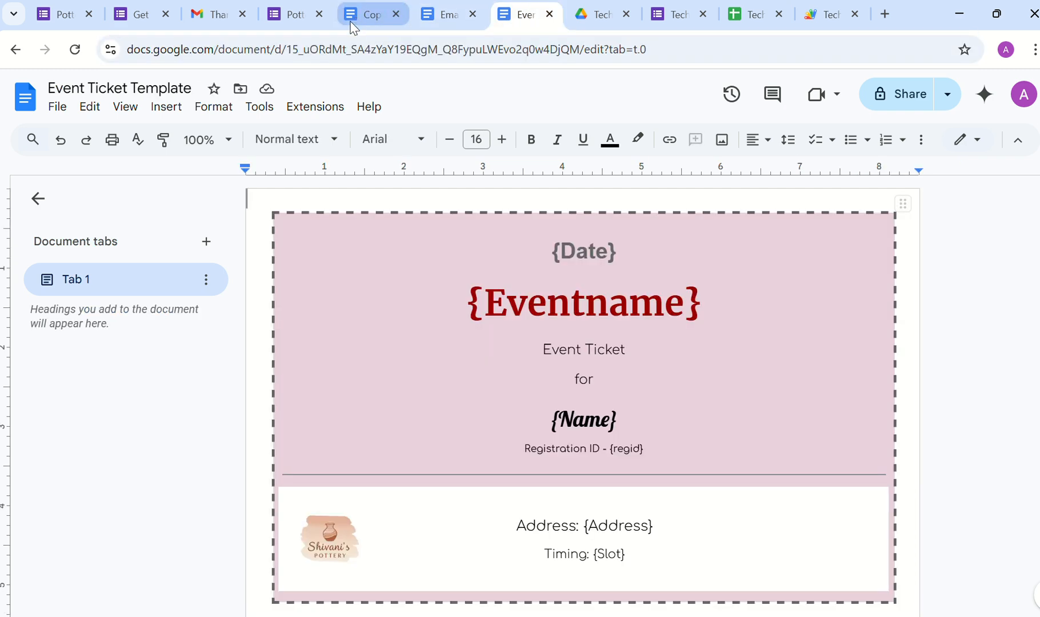
{"action": "left_click", "coordinate": [287, 49]}
{"action": "left_click_drag", "start_coordinate": [287, 48], "coordinate": [579, 63]}
{"action": "key", "text": "ctrl+c"}
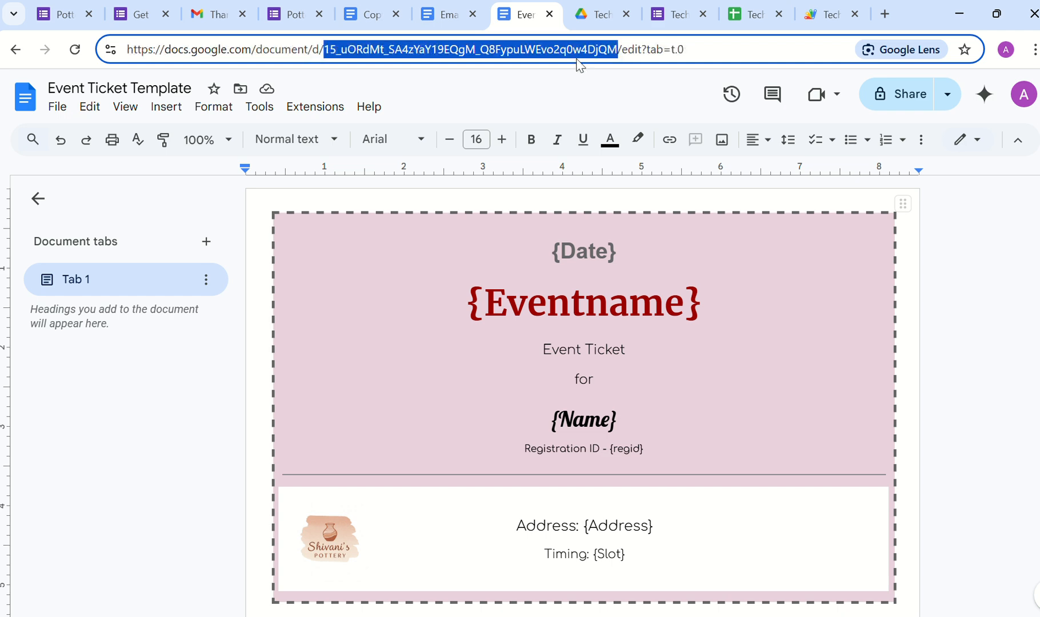
{"action": "left_click", "coordinate": [818, 14]}
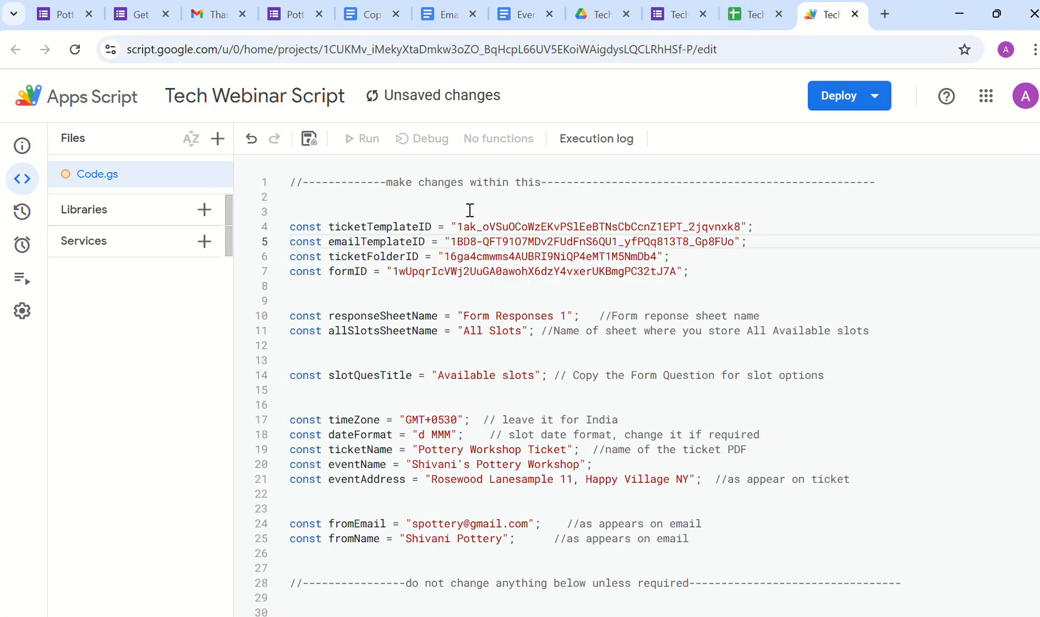
{"action": "left_click_drag", "start_coordinate": [457, 226], "coordinate": [740, 226]}
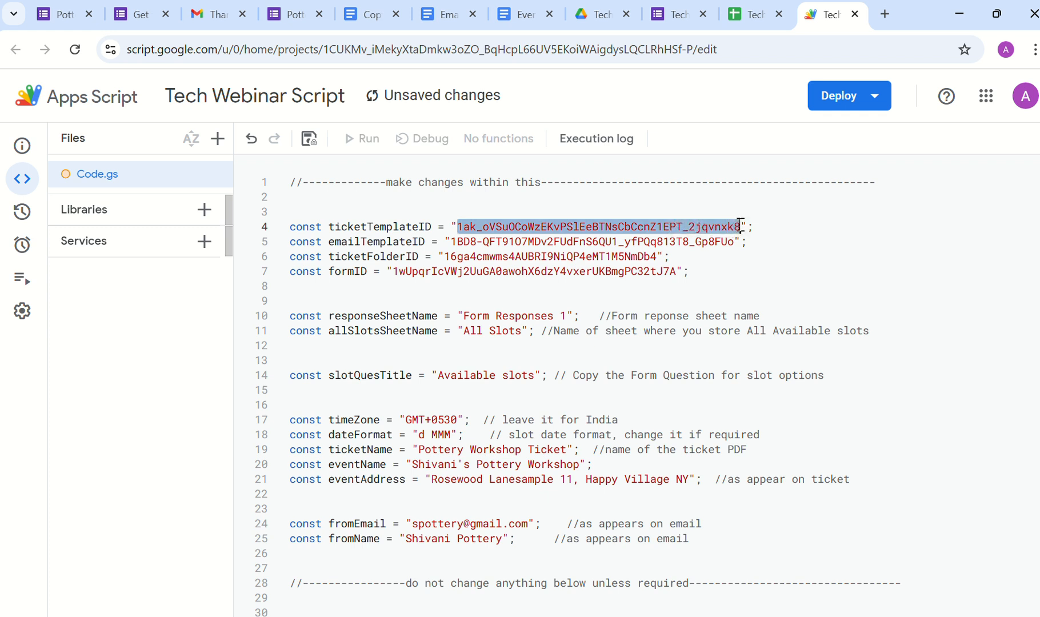
{"action": "key", "text": "ctrl+v"}
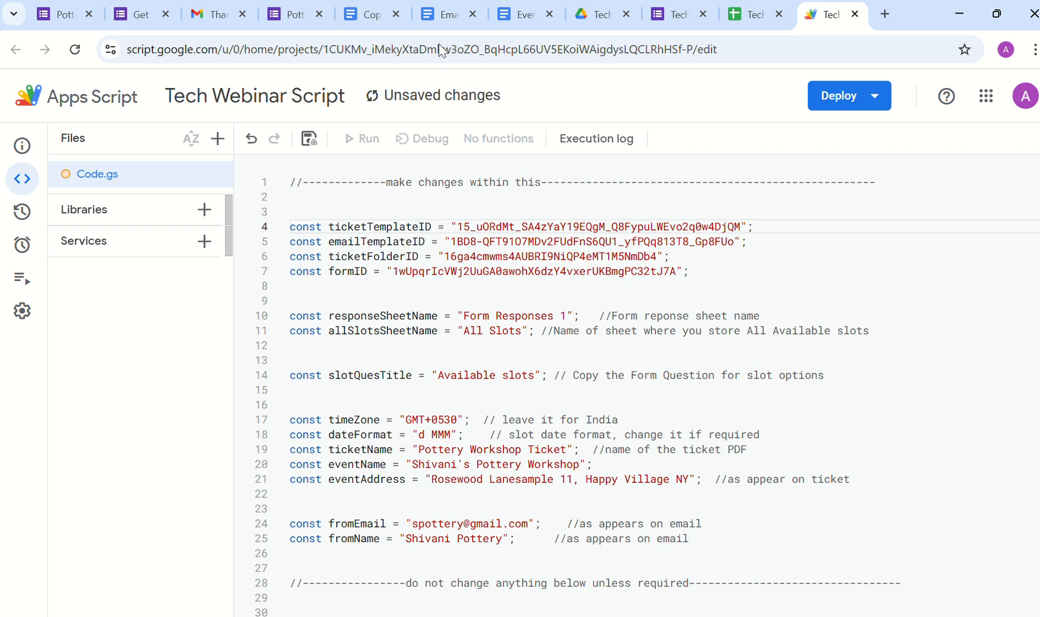
{"action": "left_click", "coordinate": [315, 20]}
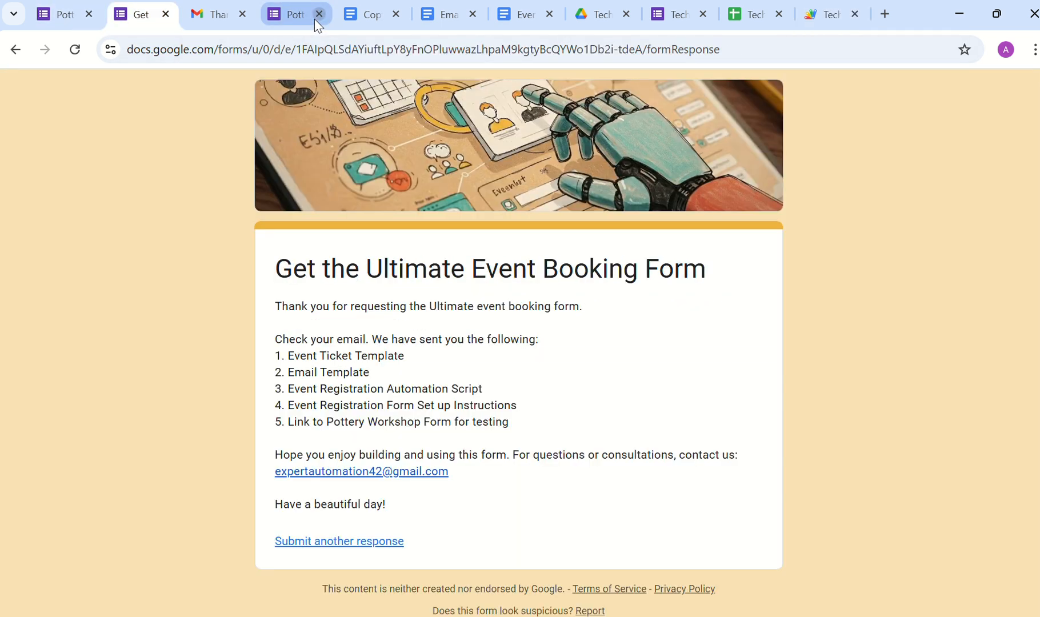
Step: Open the Tickets folder in Drive and paste its folder ID over ticketFolderID on line 6
{"action": "key", "text": "ctrl+Tab"}
{"action": "key", "text": "ctrl+Tab"}
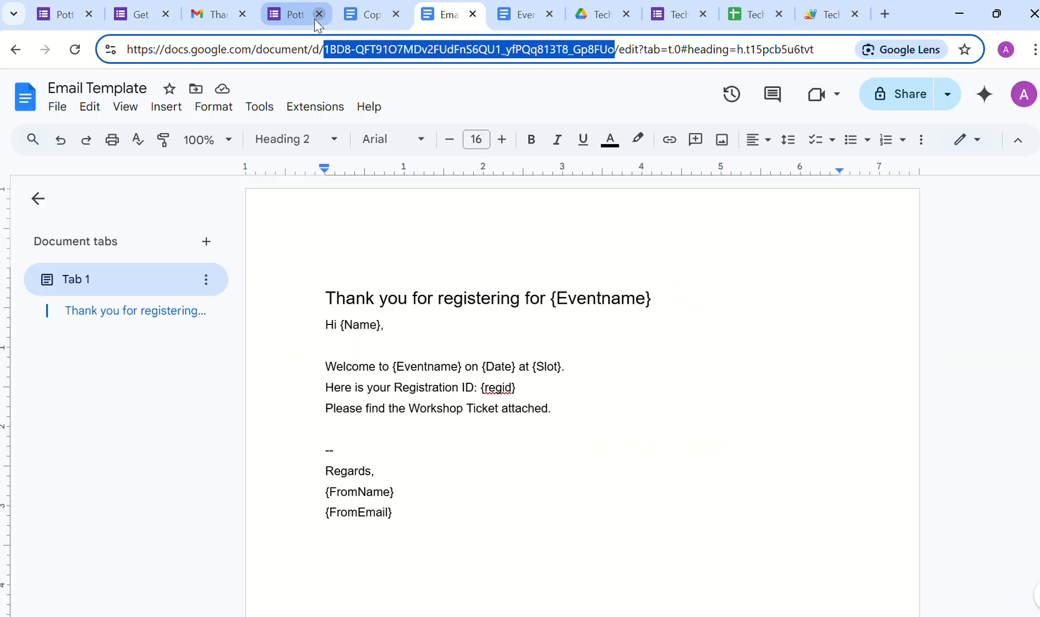
{"action": "key", "text": "ctrl+Tab"}
{"action": "key", "text": "ctrl+Tab"}
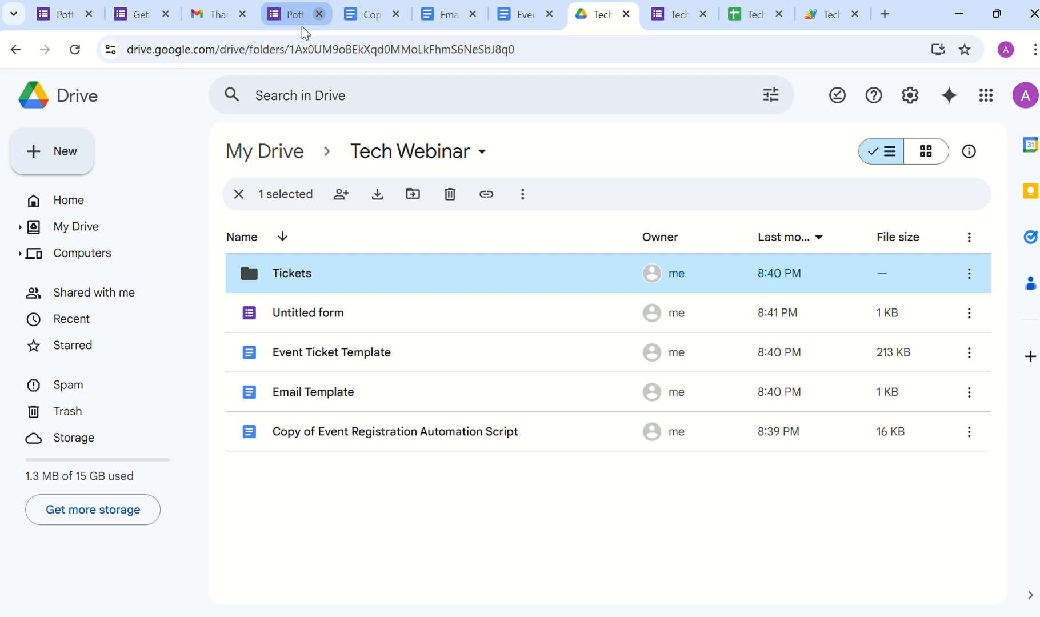
{"action": "double_click", "coordinate": [301, 275]}
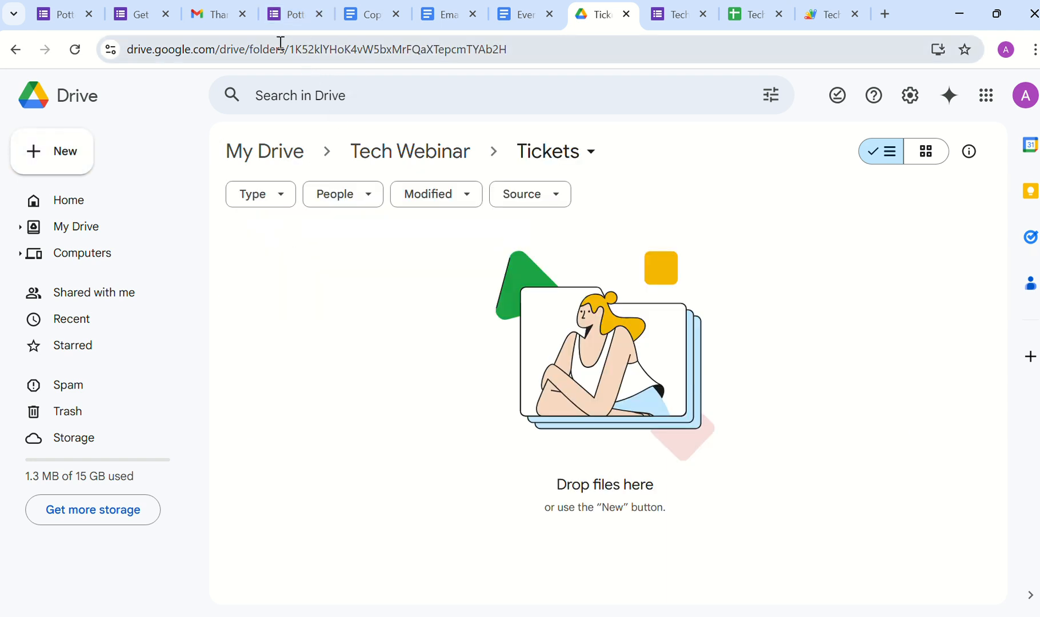
{"action": "left_click_drag", "start_coordinate": [292, 48], "coordinate": [511, 63]}
{"action": "key", "text": "ctrl+c"}
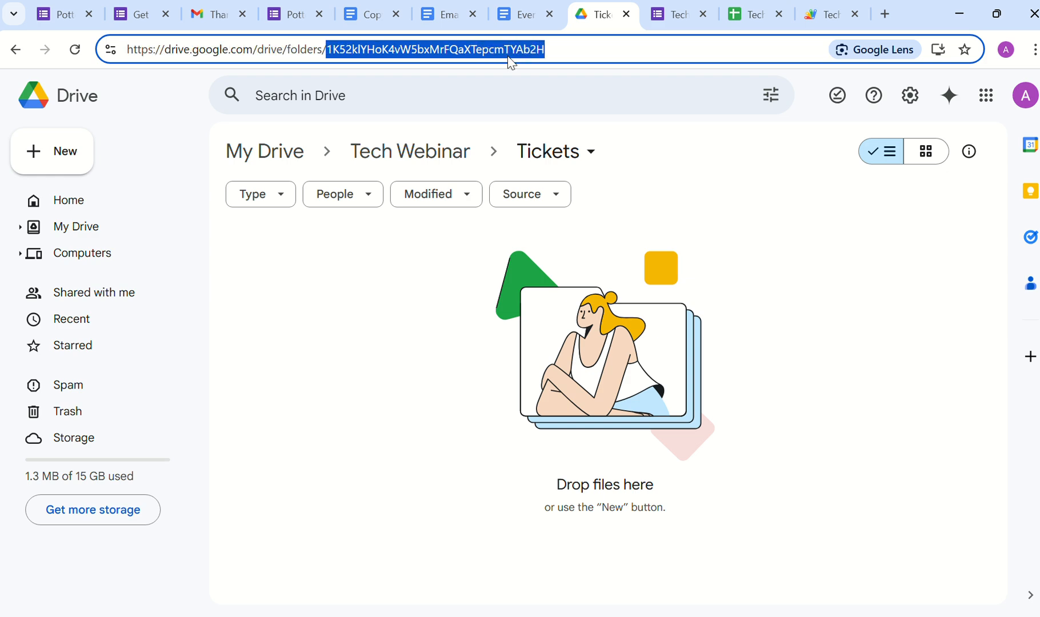
{"action": "left_click", "coordinate": [820, 16]}
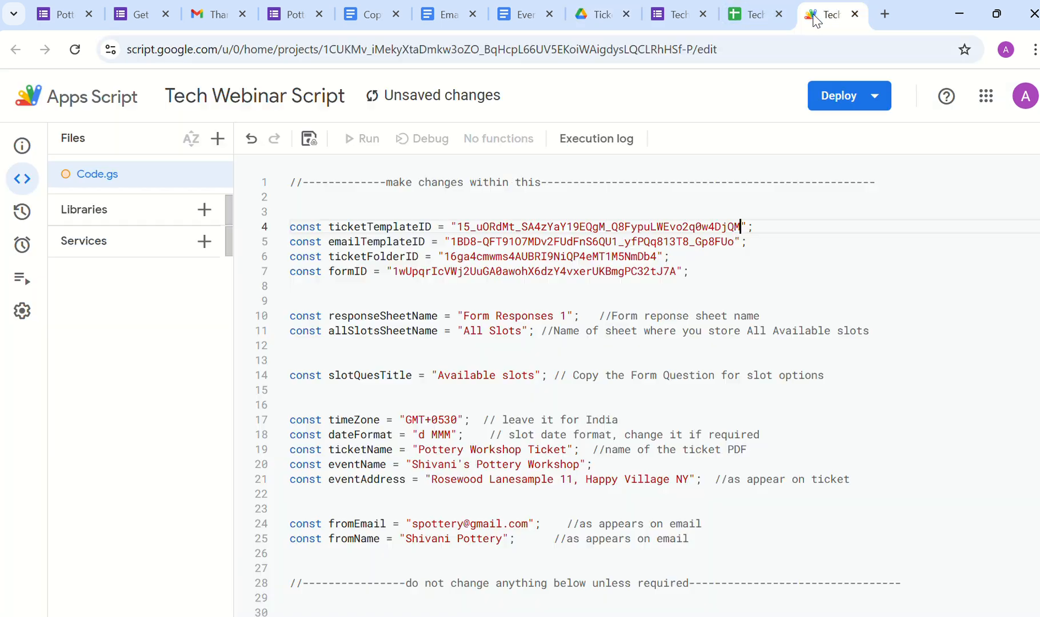
{"action": "double_click", "coordinate": [449, 257]}
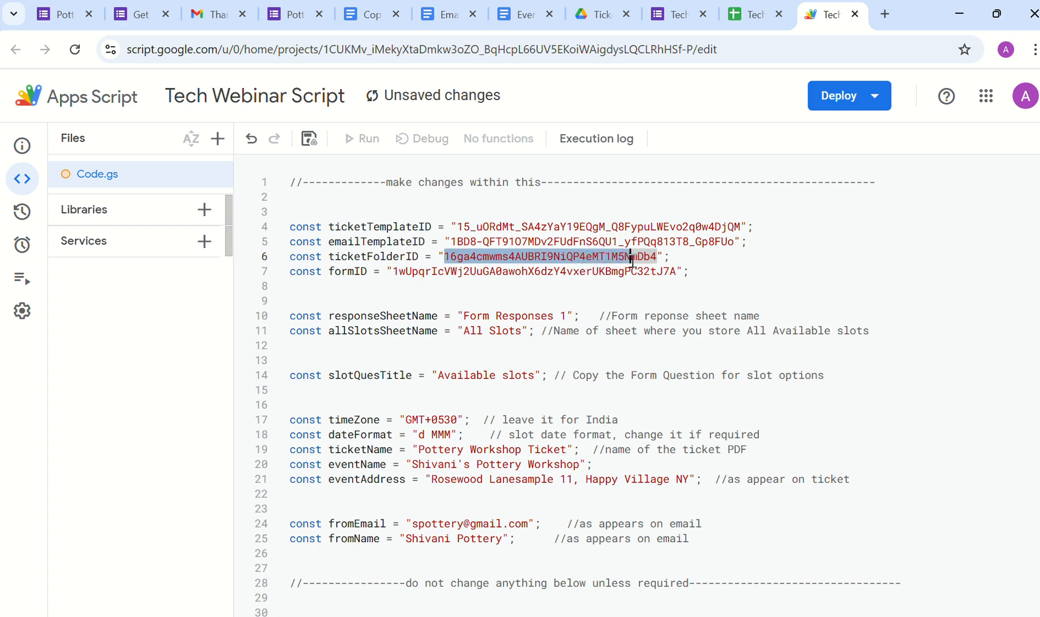
{"action": "left_click_drag", "start_coordinate": [631, 259], "coordinate": [656, 260]}
{"action": "key", "text": "ctrl+v"}
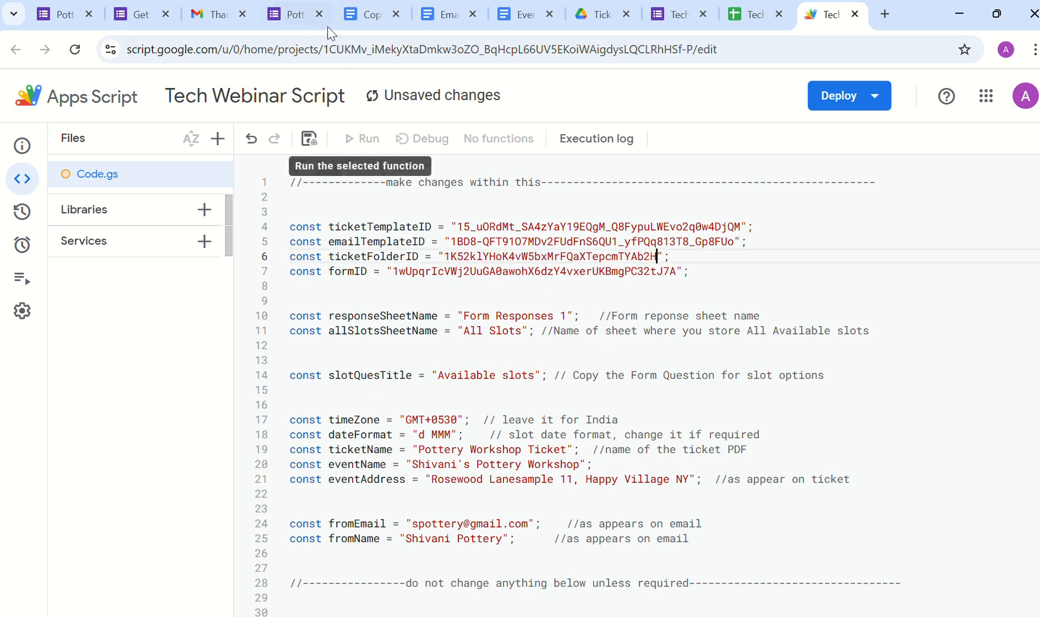
{"action": "left_click", "coordinate": [665, 15]}
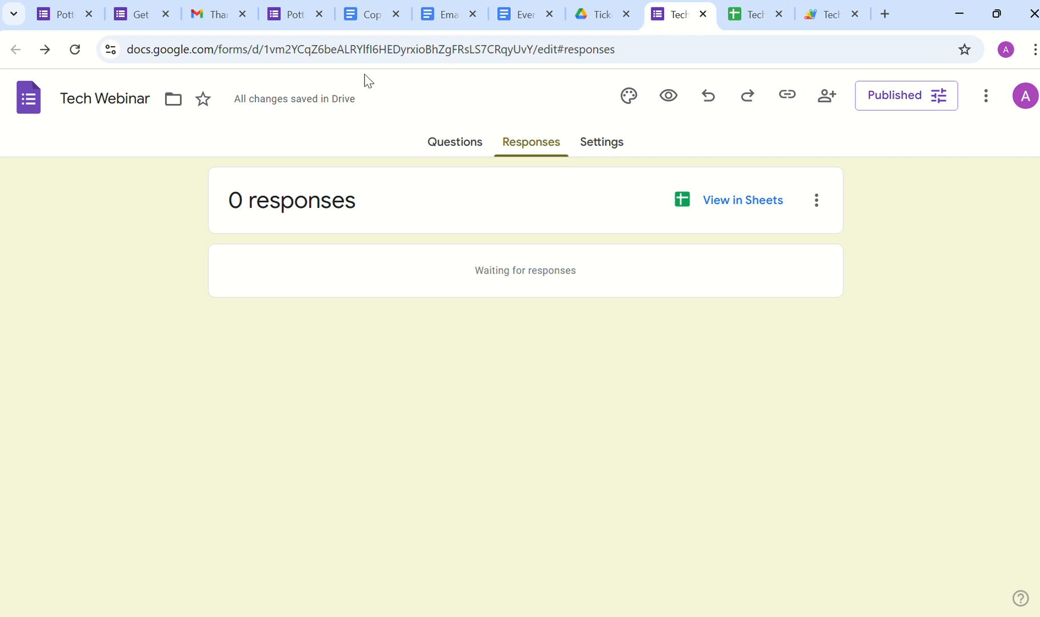
Step: Take the Tech Webinar form ID from its web address and paste it over formID on line 7
{"action": "left_click", "coordinate": [442, 148]}
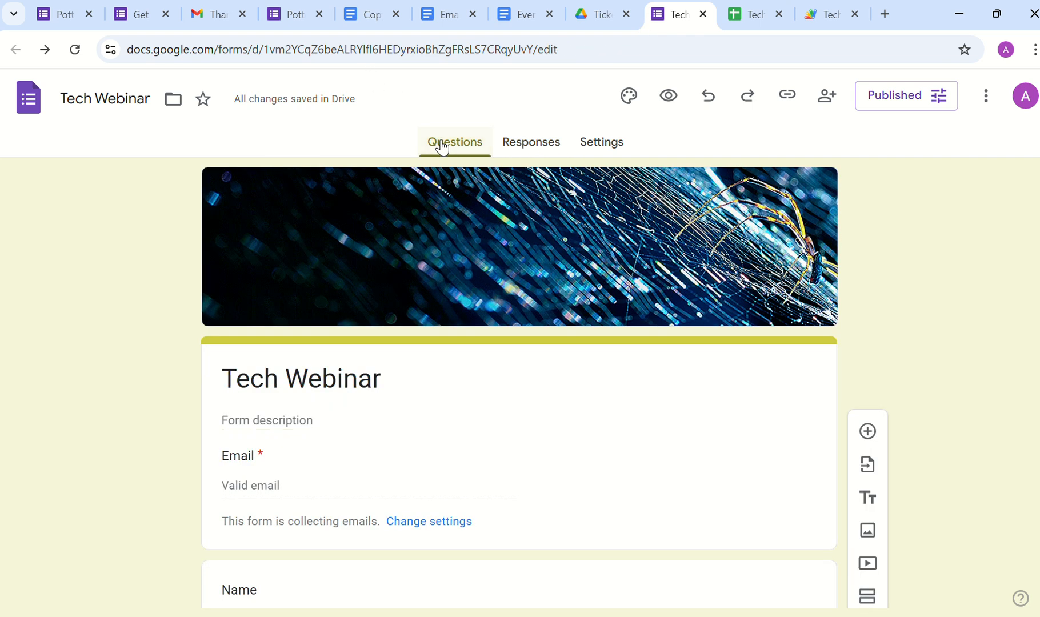
{"action": "left_click", "coordinate": [268, 50]}
{"action": "left_click_drag", "start_coordinate": [268, 50], "coordinate": [538, 67]}
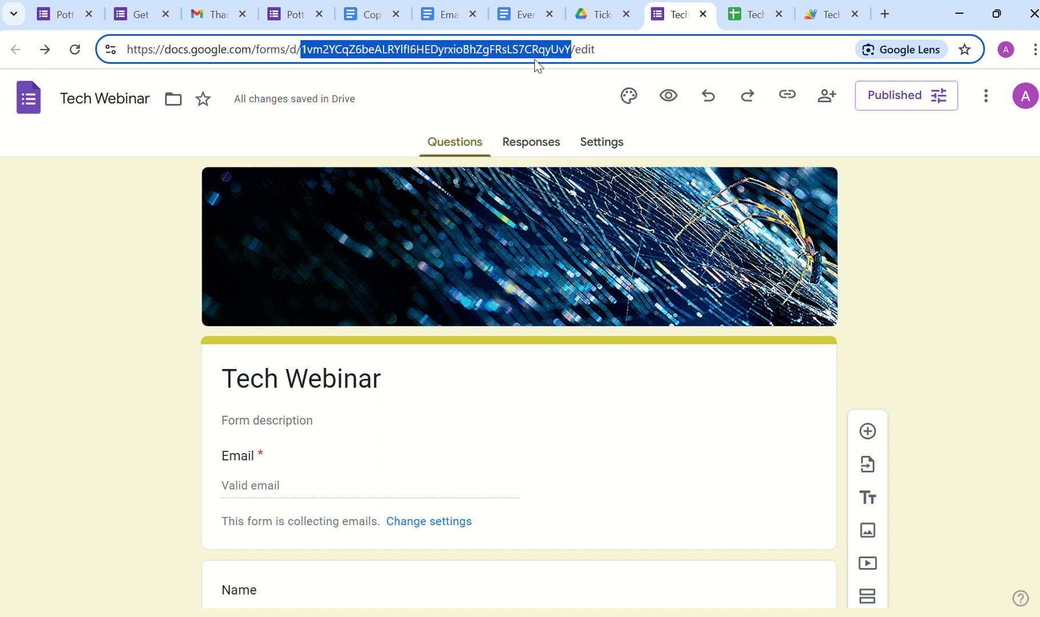
{"action": "left_click", "coordinate": [827, 14]}
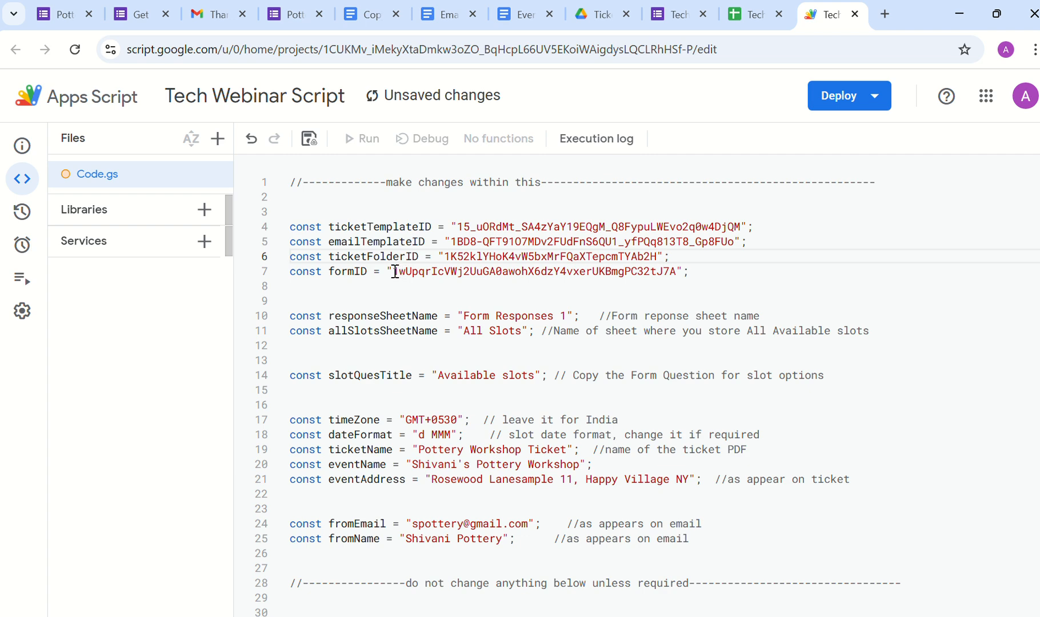
{"action": "left_click_drag", "start_coordinate": [395, 271], "coordinate": [682, 274]}
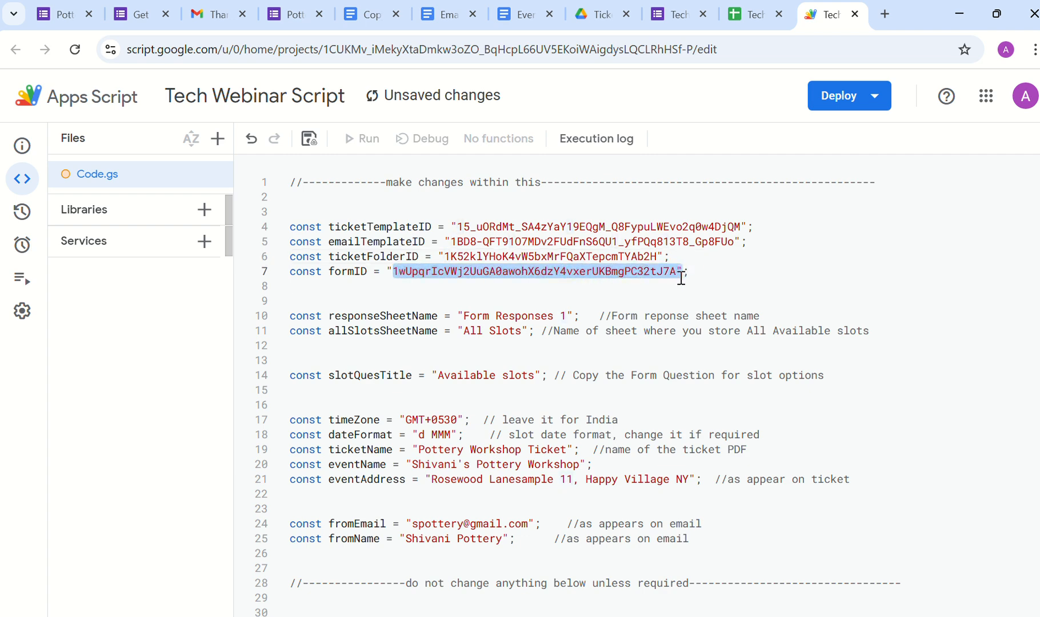
{"action": "left_click", "coordinate": [395, 273]}
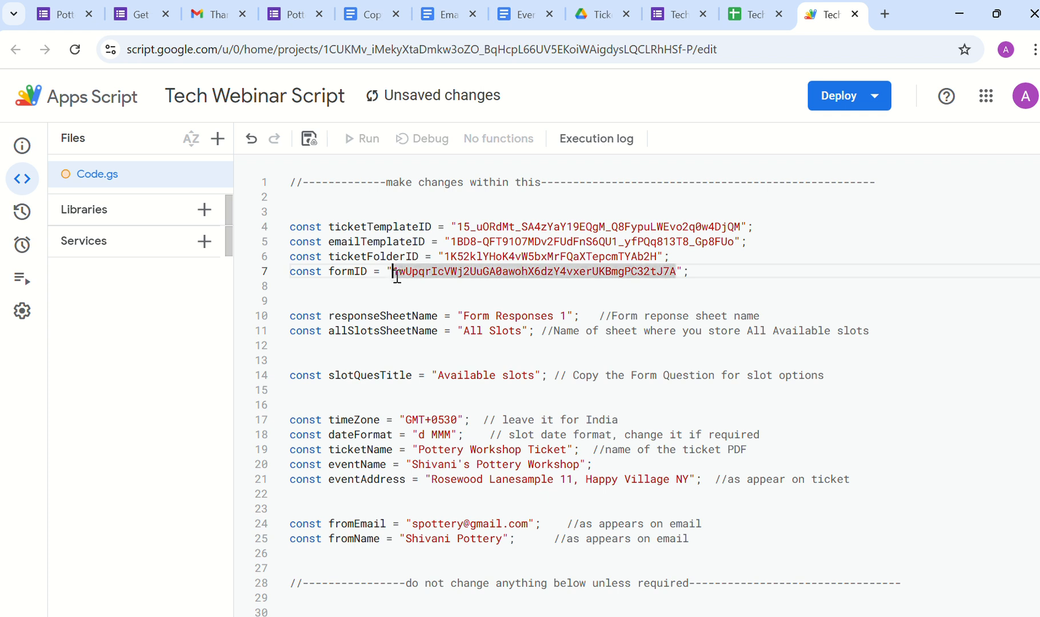
{"action": "double_click", "coordinate": [678, 272]}
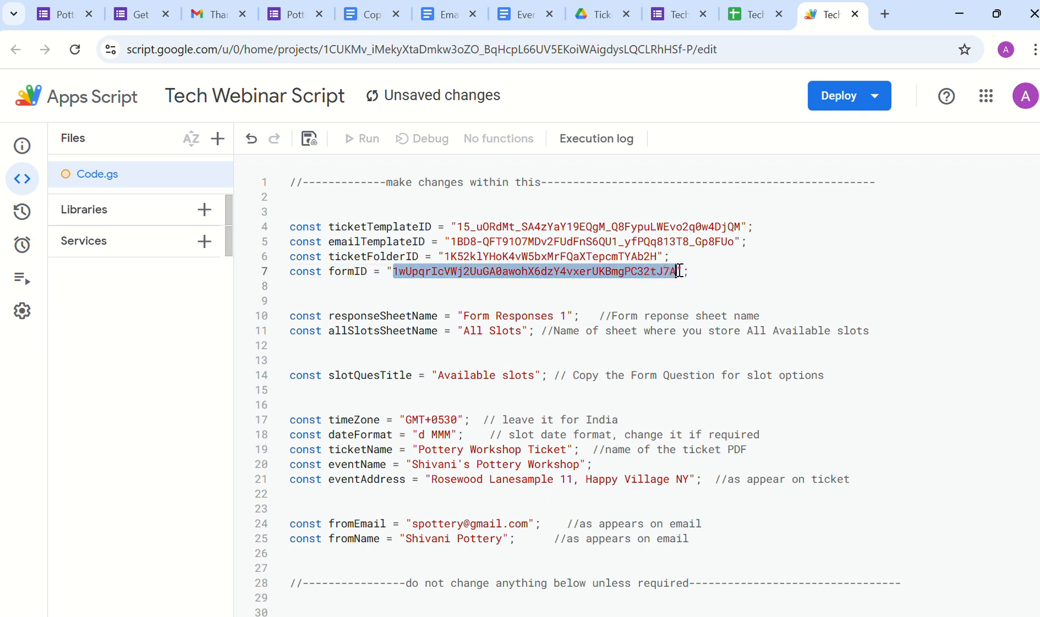
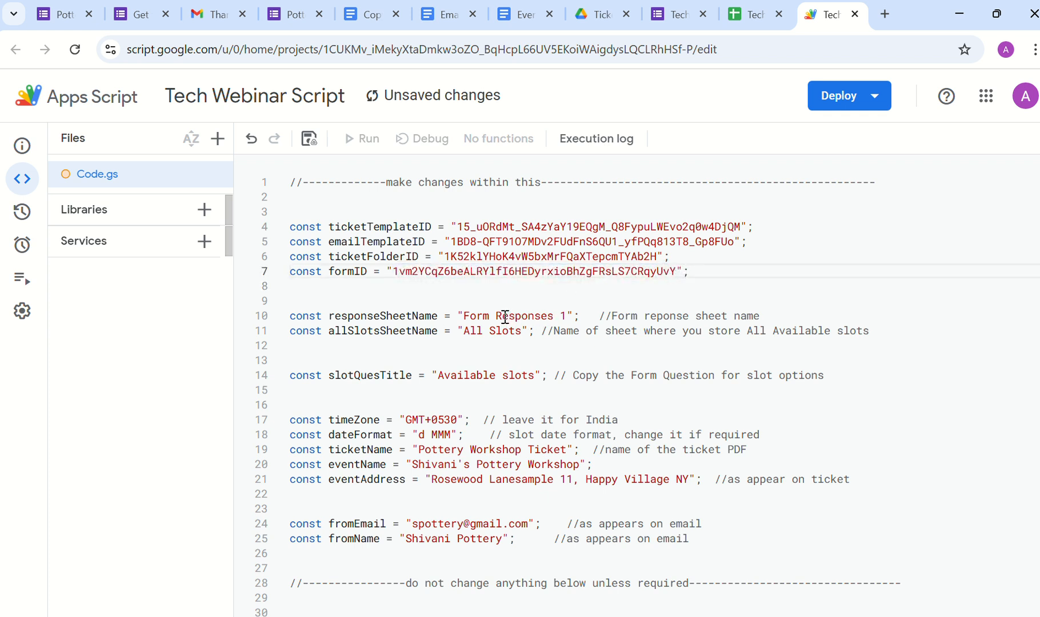
Step: Confirm the script's sheet names match 'Form Responses 1' and 'All Slots', then scroll the form to Available Slots
{"action": "scroll", "coordinate": [434, 317], "scroll_direction": "down", "scroll_amount": 1}
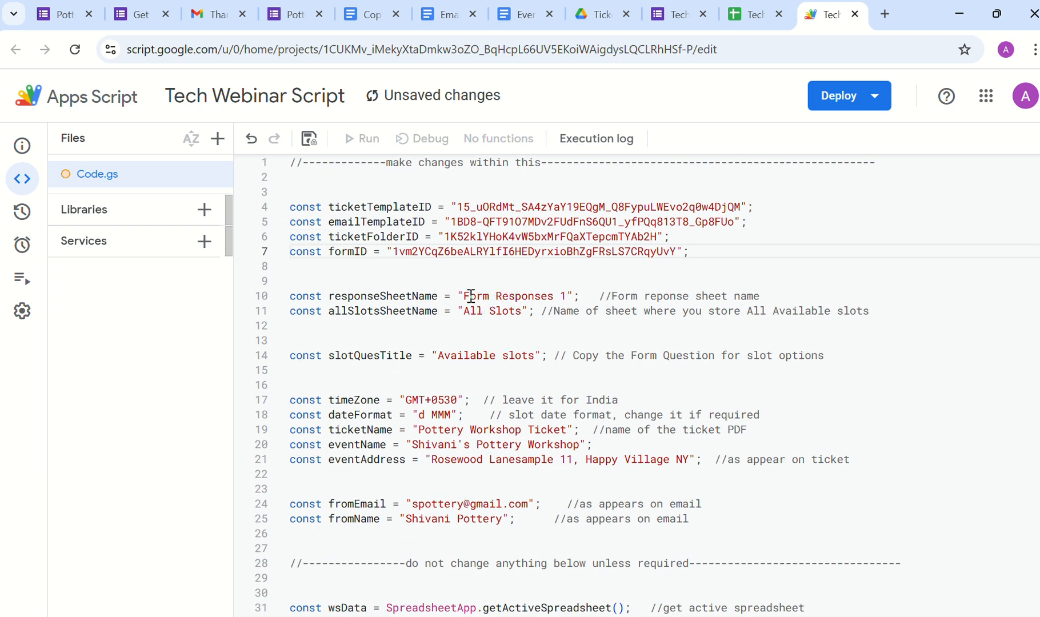
{"action": "left_click_drag", "start_coordinate": [464, 296], "coordinate": [562, 293]}
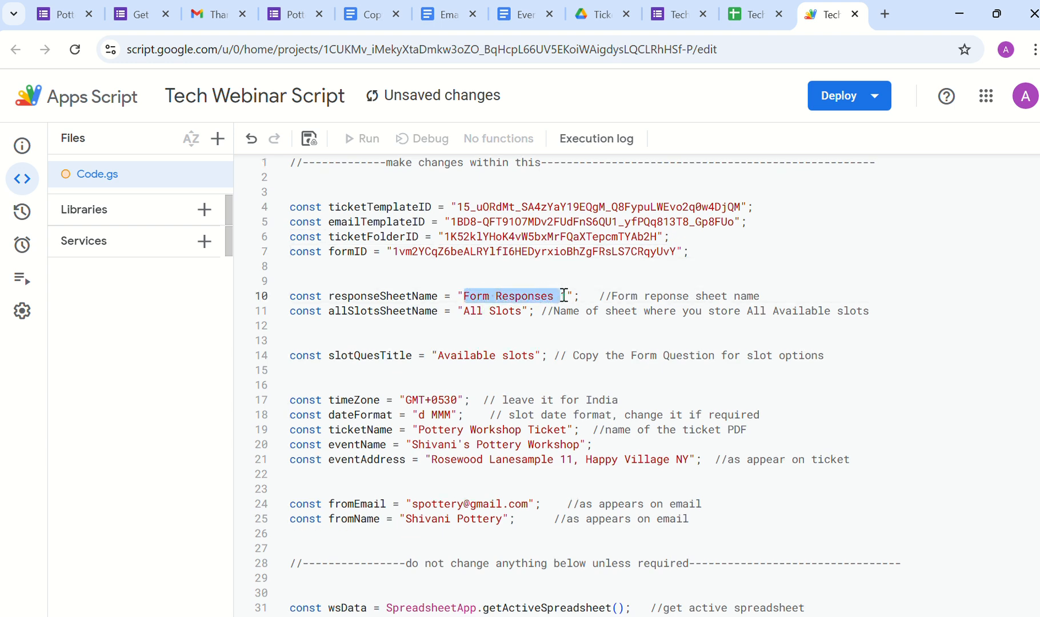
{"action": "left_click", "coordinate": [736, 20]}
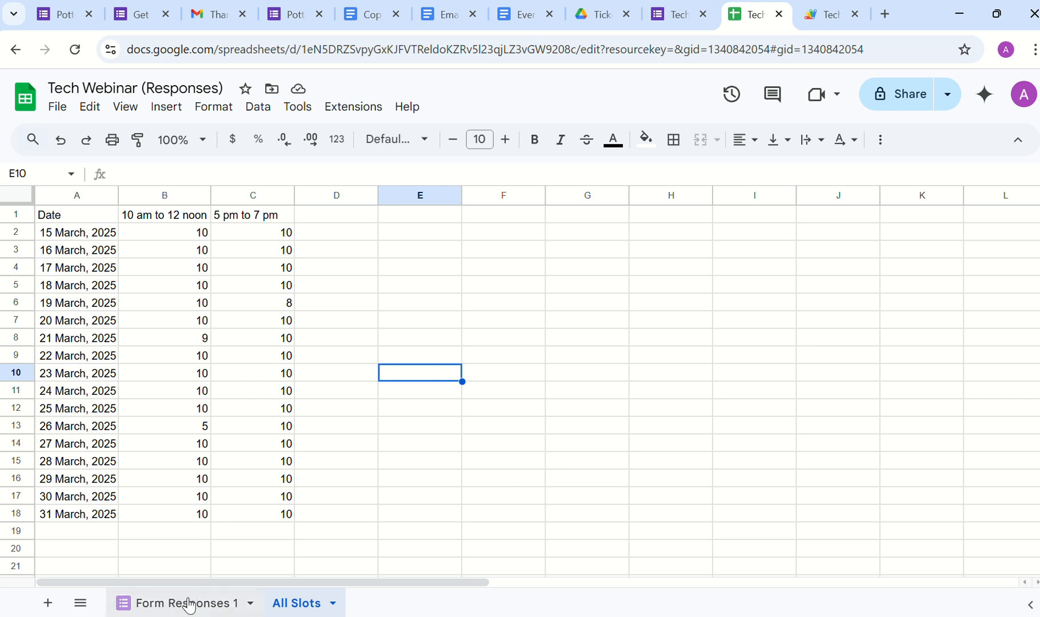
{"action": "double_click", "coordinate": [290, 605]}
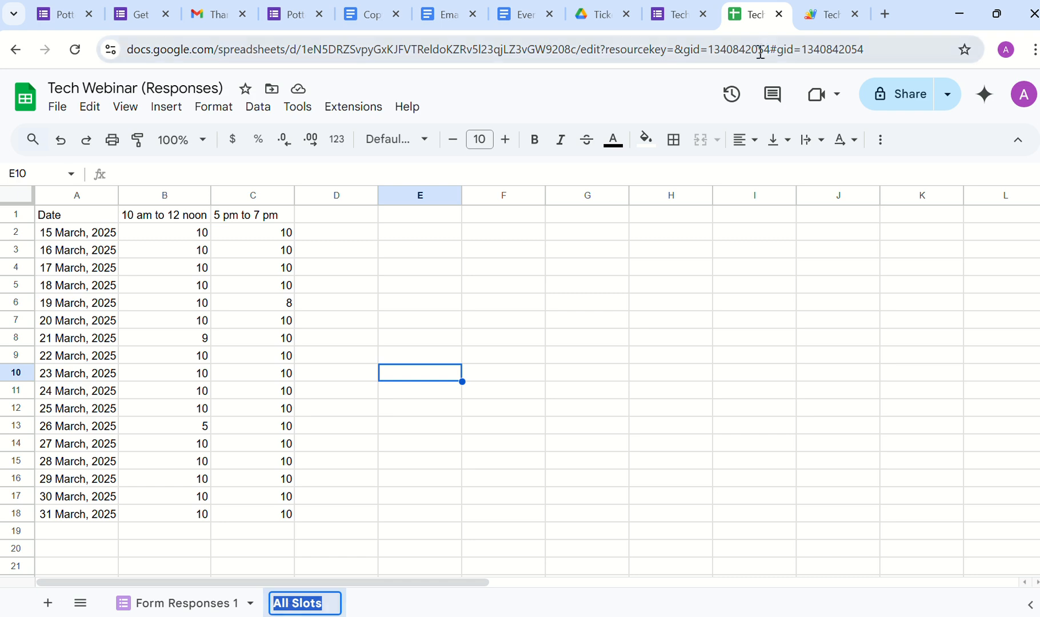
{"action": "left_click", "coordinate": [818, 19]}
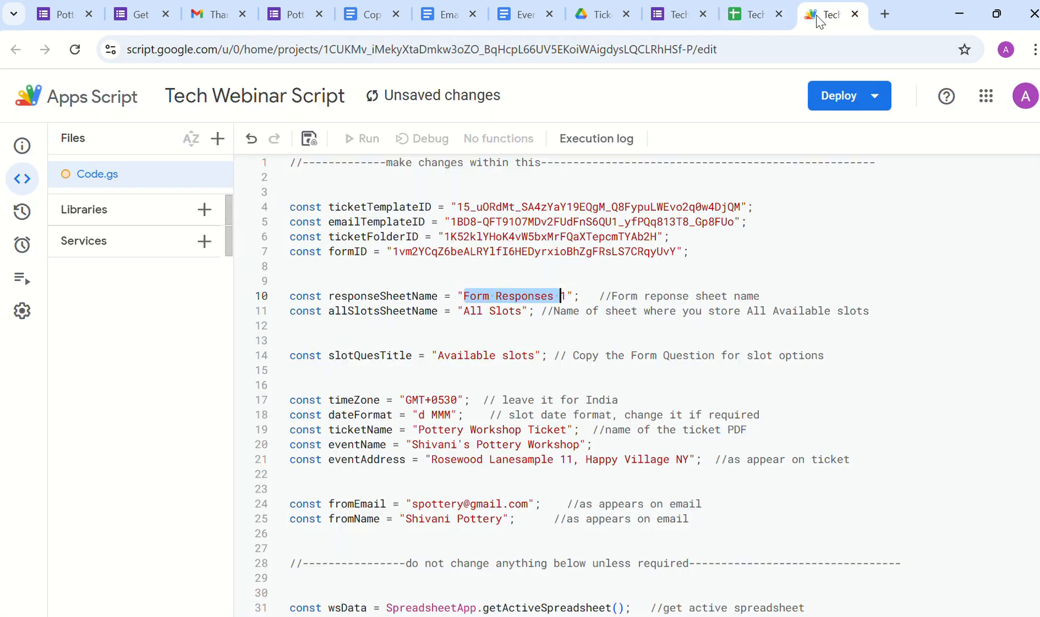
{"action": "double_click", "coordinate": [474, 311]}
{"action": "left_click", "coordinate": [496, 311]}
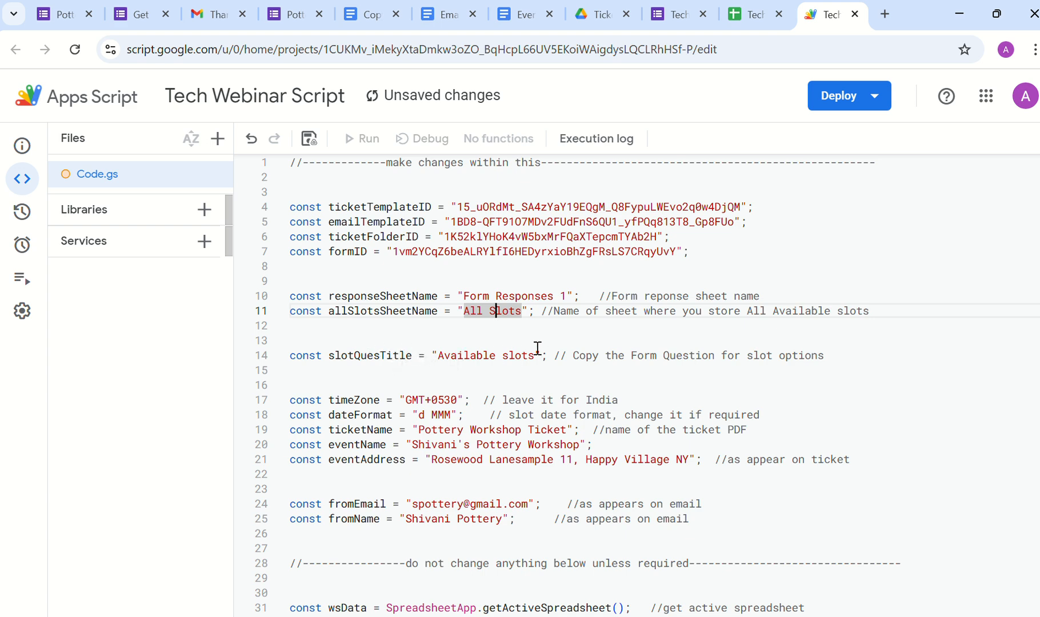
{"action": "left_click", "coordinate": [666, 12]}
{"action": "scroll", "coordinate": [315, 404], "scroll_direction": "down", "scroll_amount": 5}
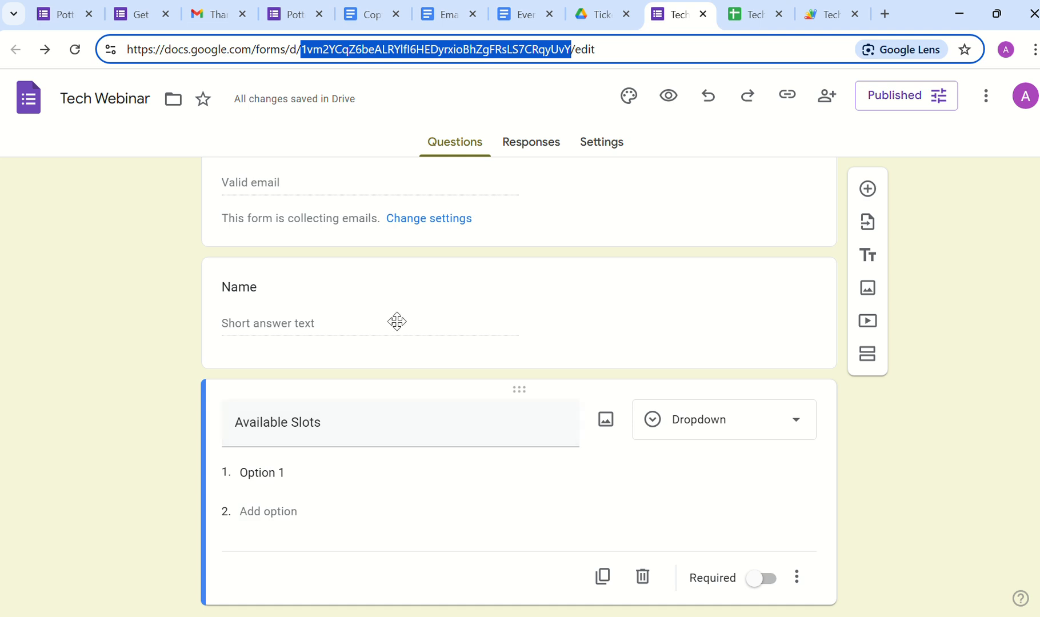
Step: Copy the form's 'Available Slots' question title into slotQuesTitle on script line 14
{"action": "left_click", "coordinate": [805, 18]}
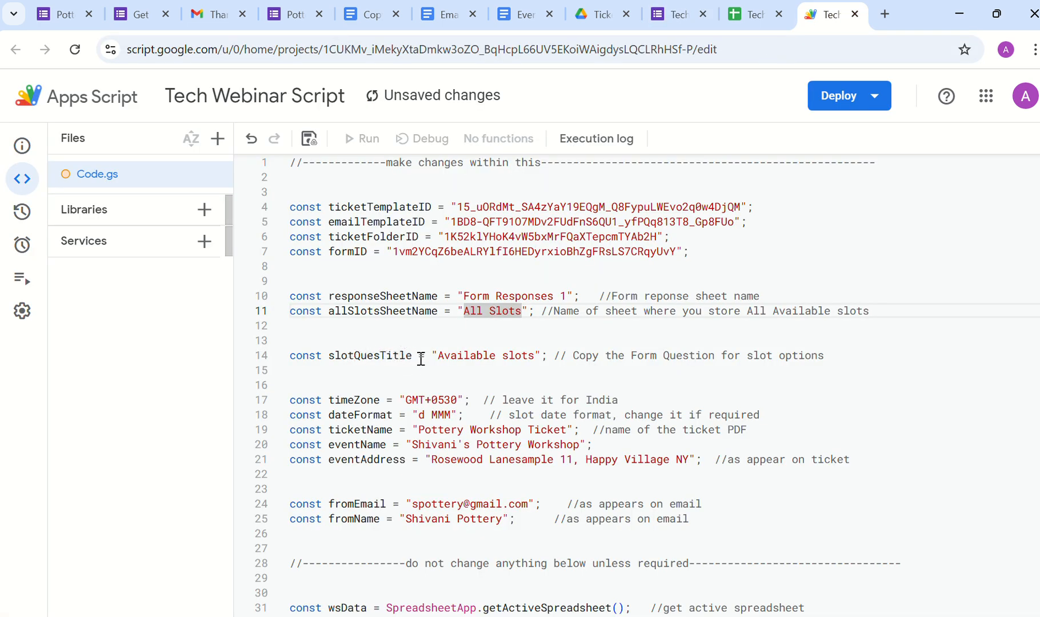
{"action": "left_click", "coordinate": [681, 20]}
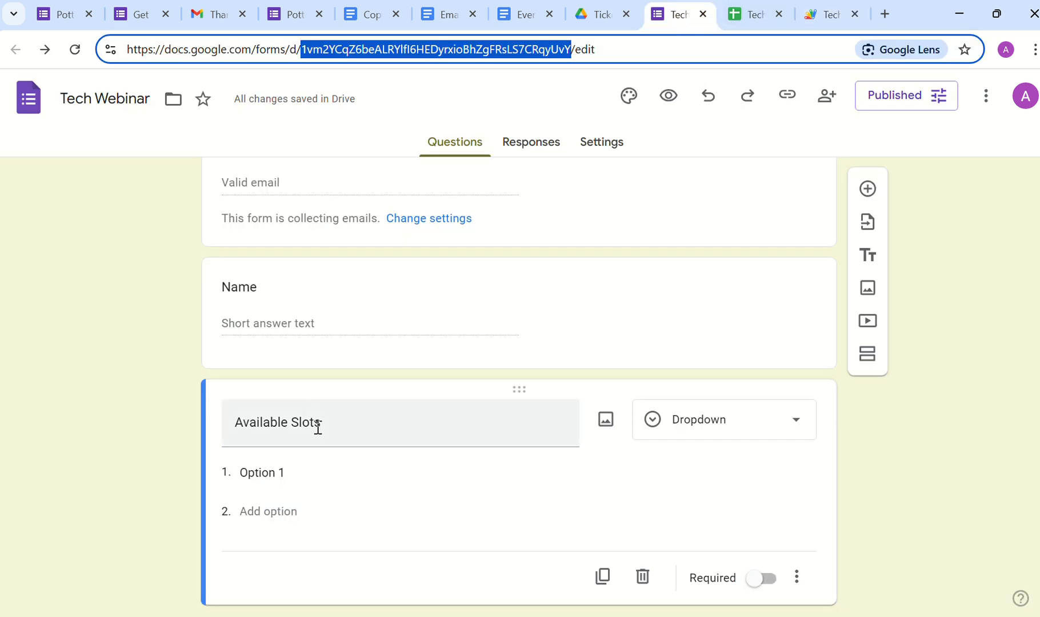
{"action": "left_click_drag", "start_coordinate": [324, 426], "coordinate": [261, 420]}
{"action": "key", "text": "ctrl+c"}
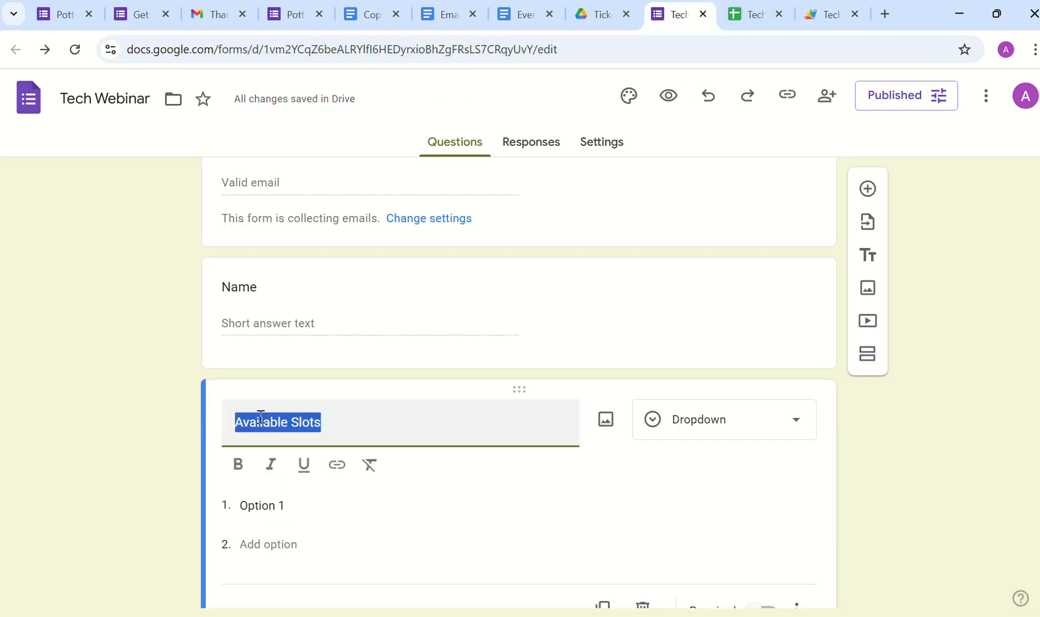
{"action": "left_click", "coordinate": [820, 16]}
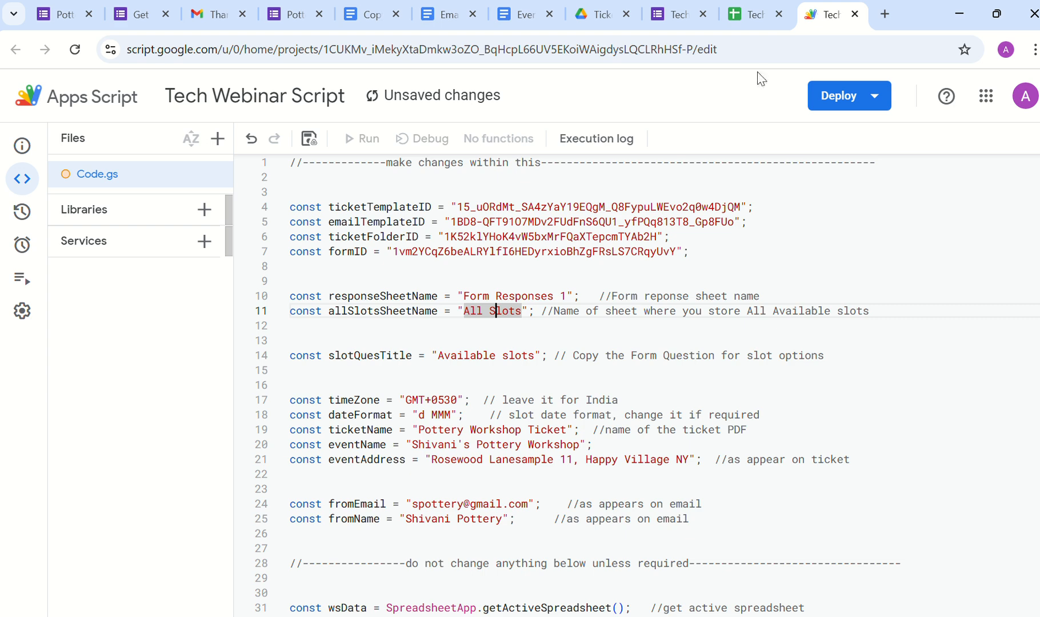
{"action": "left_click_drag", "start_coordinate": [439, 355], "coordinate": [533, 355]}
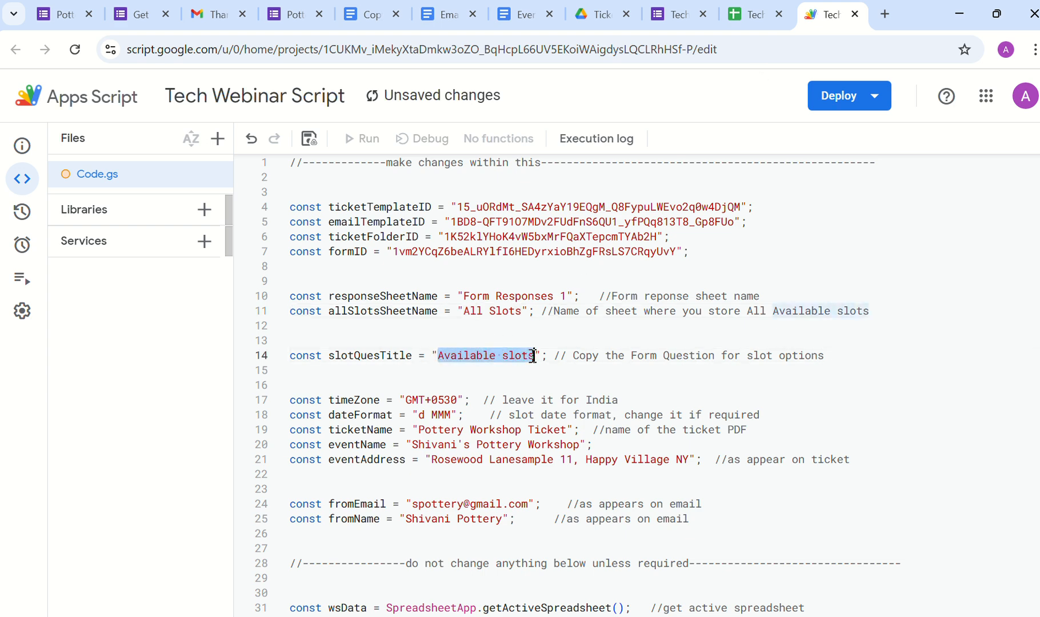
{"action": "key", "text": "ctrl+v"}
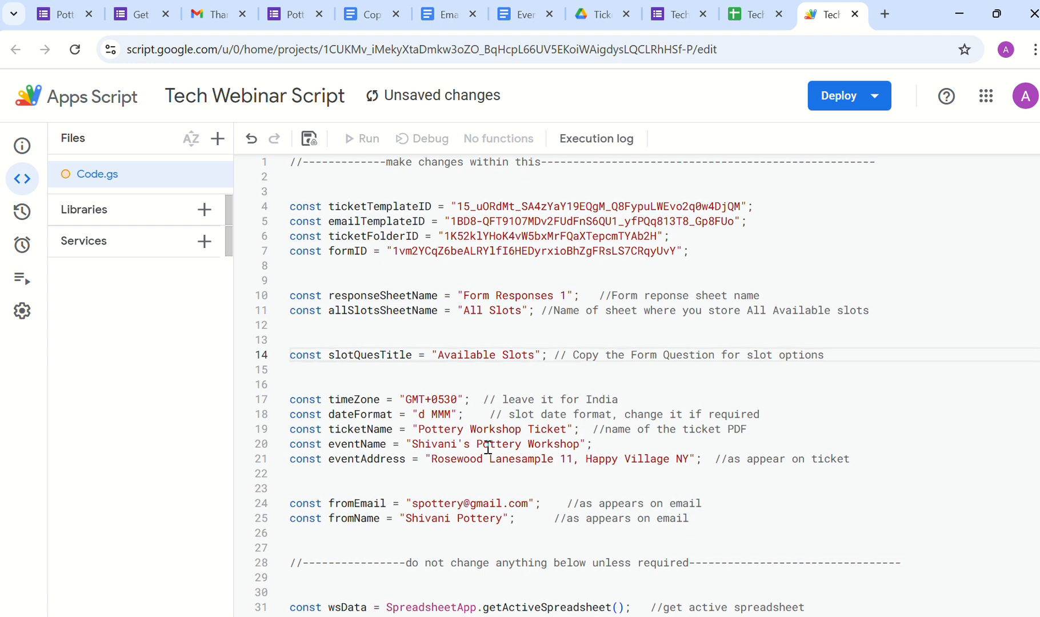
{"action": "scroll", "coordinate": [487, 449], "scroll_direction": "down", "scroll_amount": 2}
Step: Replace 'Pottery Workshop' with 'Tech Webinar' in ticketName (line 19) and eventName (line 20)
{"action": "scroll", "coordinate": [488, 447], "scroll_direction": "down", "scroll_amount": 1}
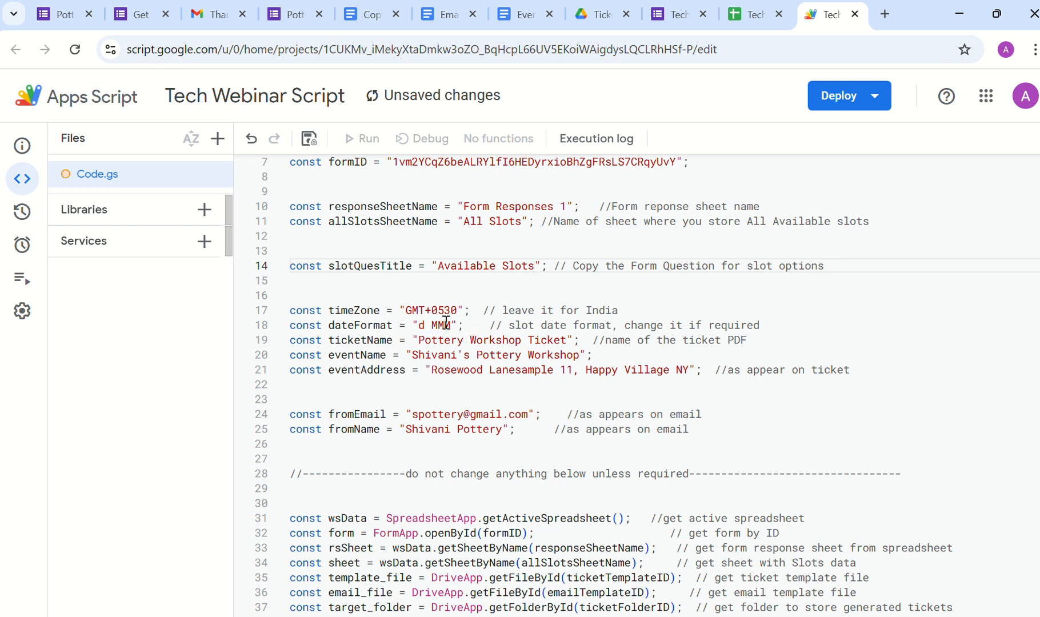
{"action": "left_click_drag", "start_coordinate": [419, 326], "coordinate": [452, 321]}
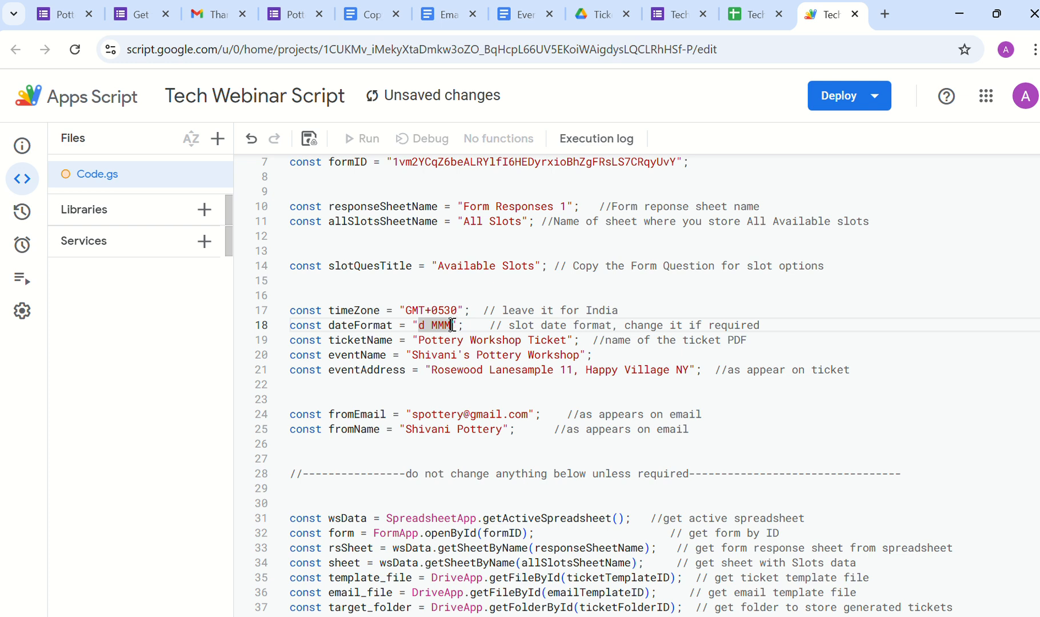
{"action": "left_click_drag", "start_coordinate": [580, 356], "coordinate": [417, 355]}
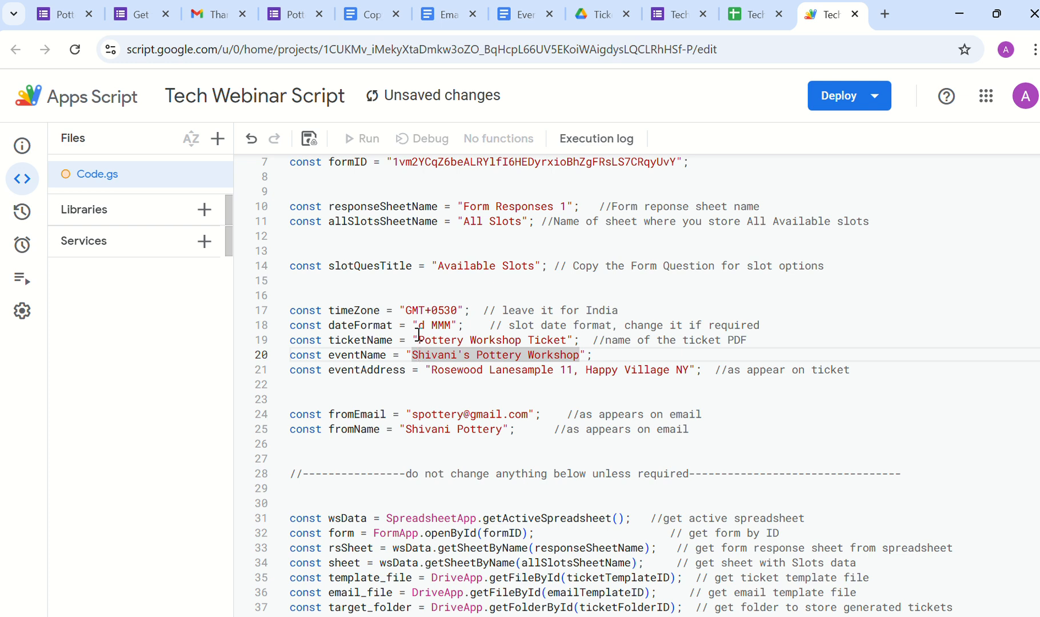
{"action": "left_click_drag", "start_coordinate": [418, 337], "coordinate": [524, 340]}
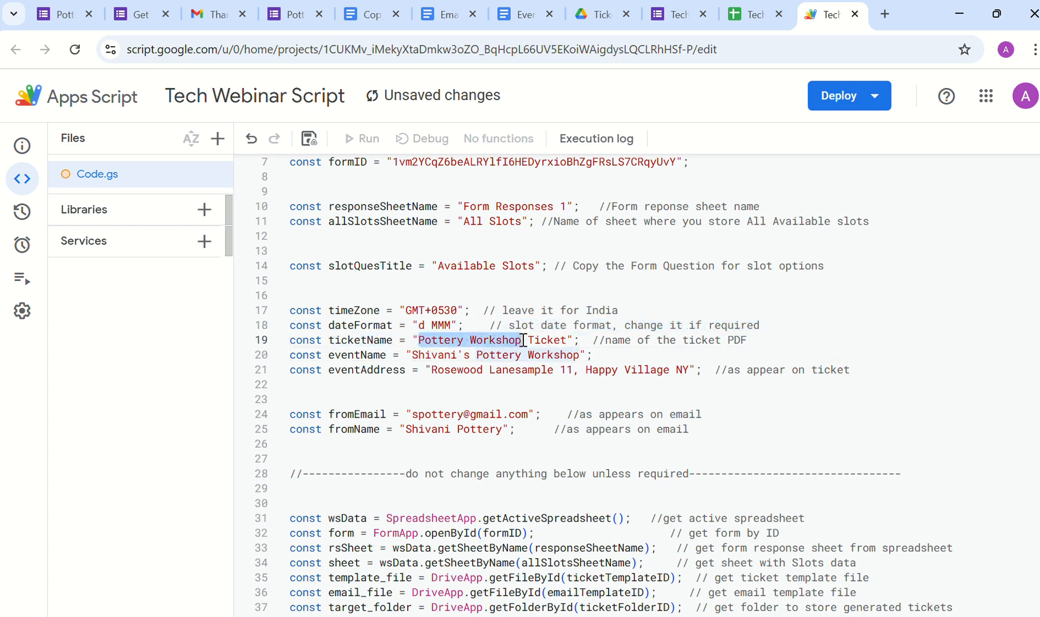
{"action": "key", "text": "BackSpace"}
{"action": "type", "text": "Tech "}
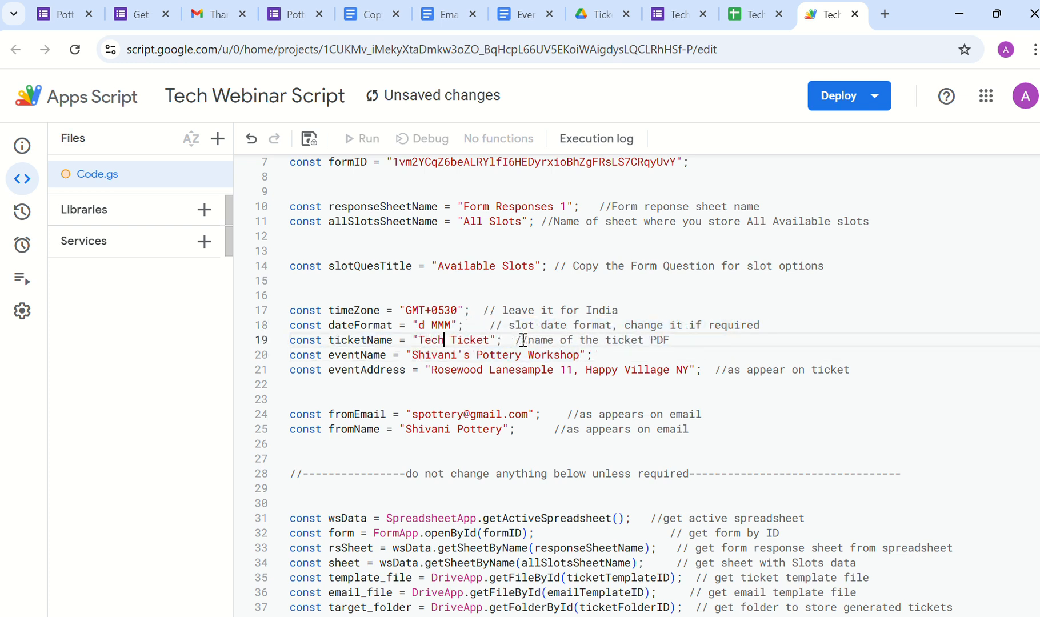
{"action": "type", "text": "Webinar"}
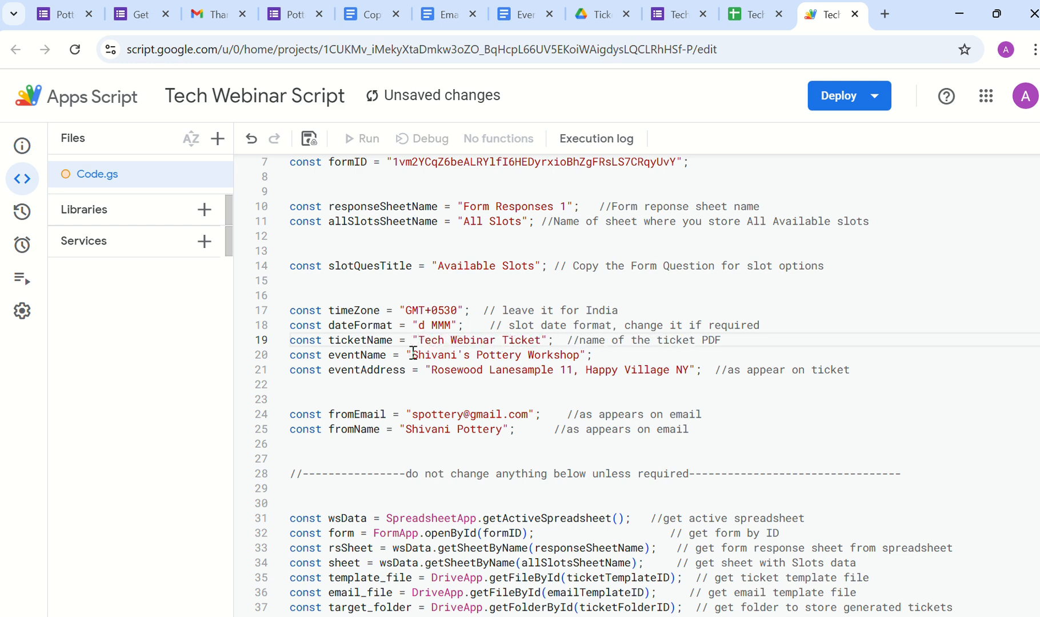
{"action": "left_click_drag", "start_coordinate": [412, 355], "coordinate": [579, 355]}
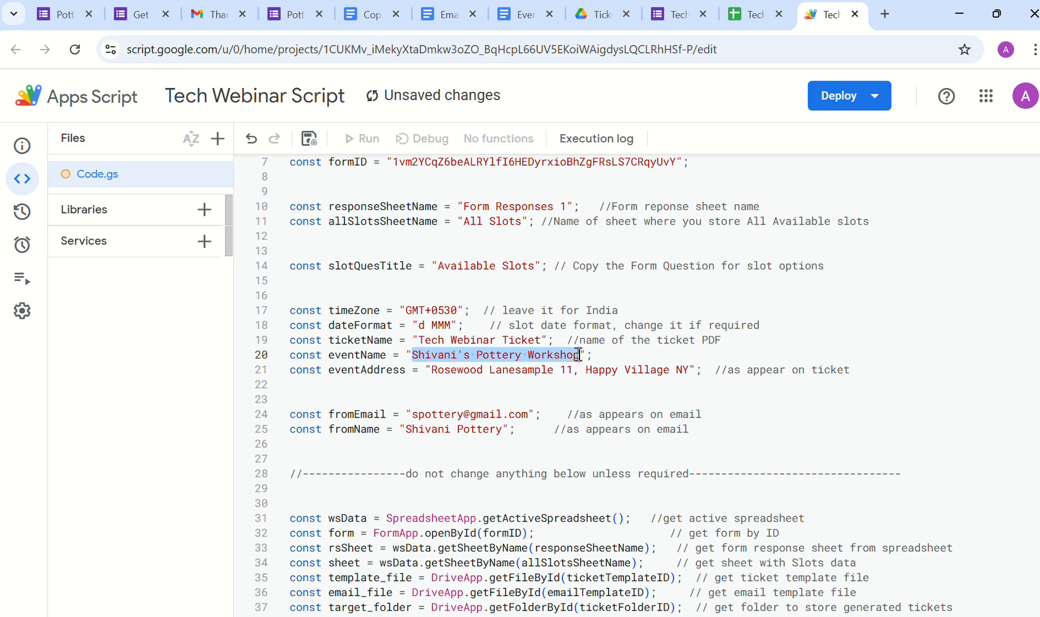
{"action": "type", "text": "Tech "}
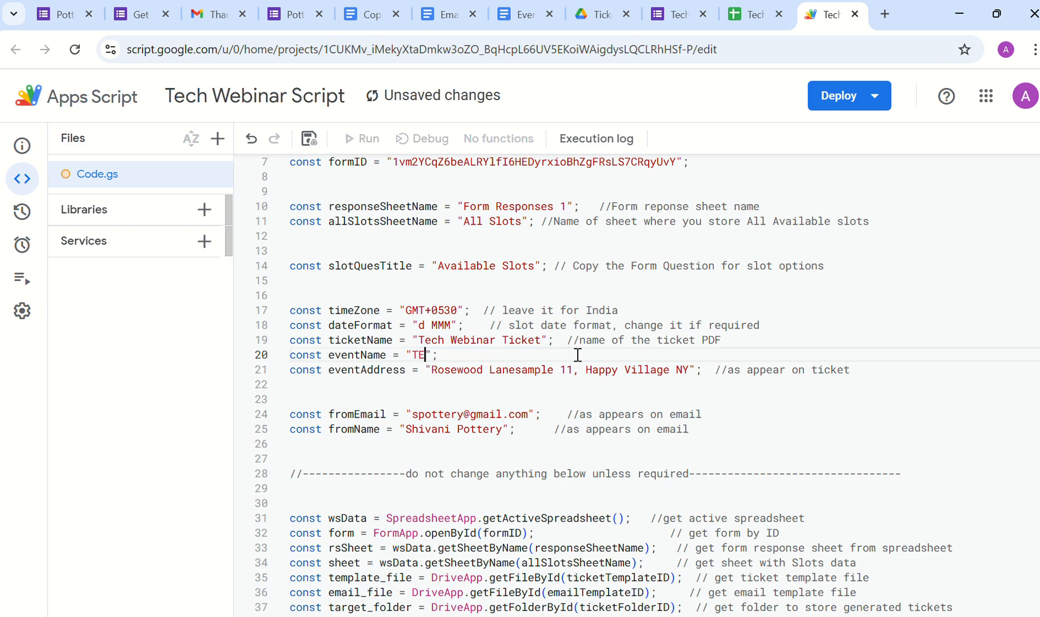
{"action": "type", "text": "Webinar"}
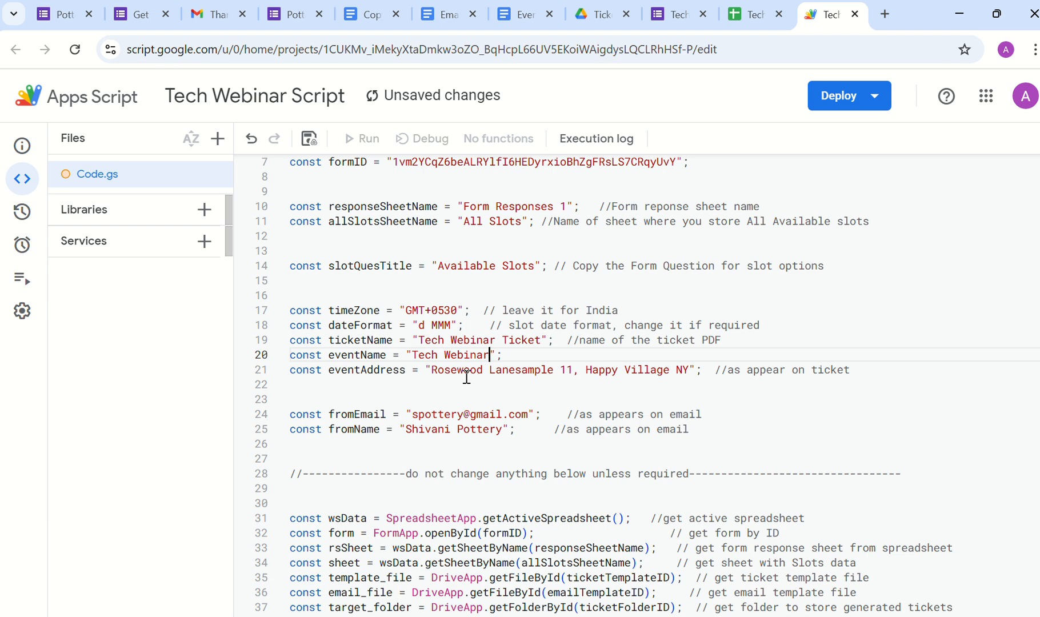
Step: Replace the old fromEmail address on line 24 with the signed-in account's email
{"action": "scroll", "coordinate": [467, 376], "scroll_direction": "down", "scroll_amount": 1}
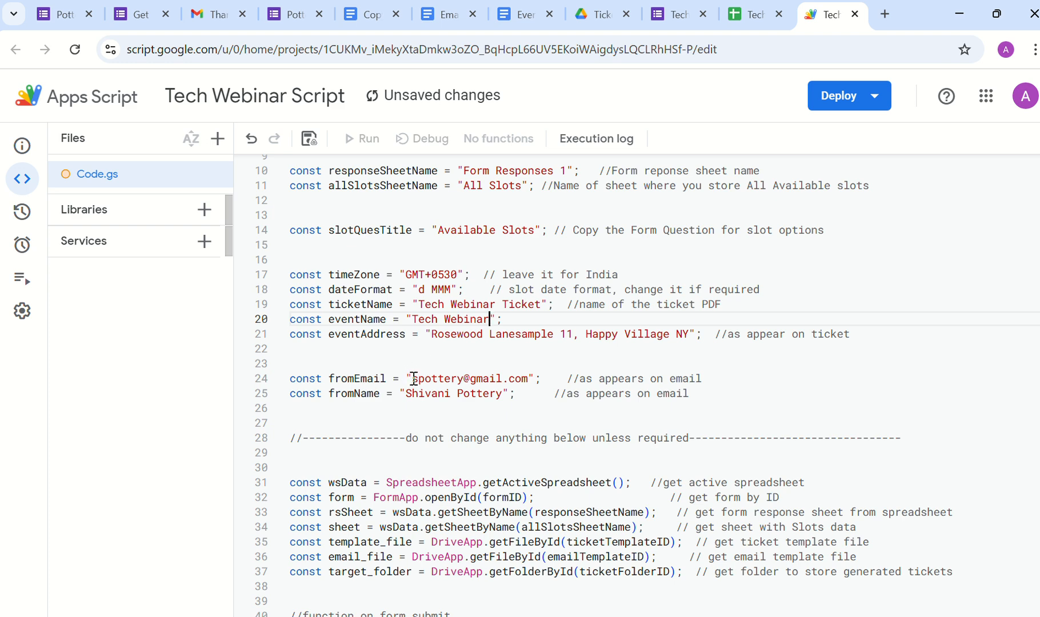
{"action": "left_click_drag", "start_coordinate": [413, 379], "coordinate": [463, 379]}
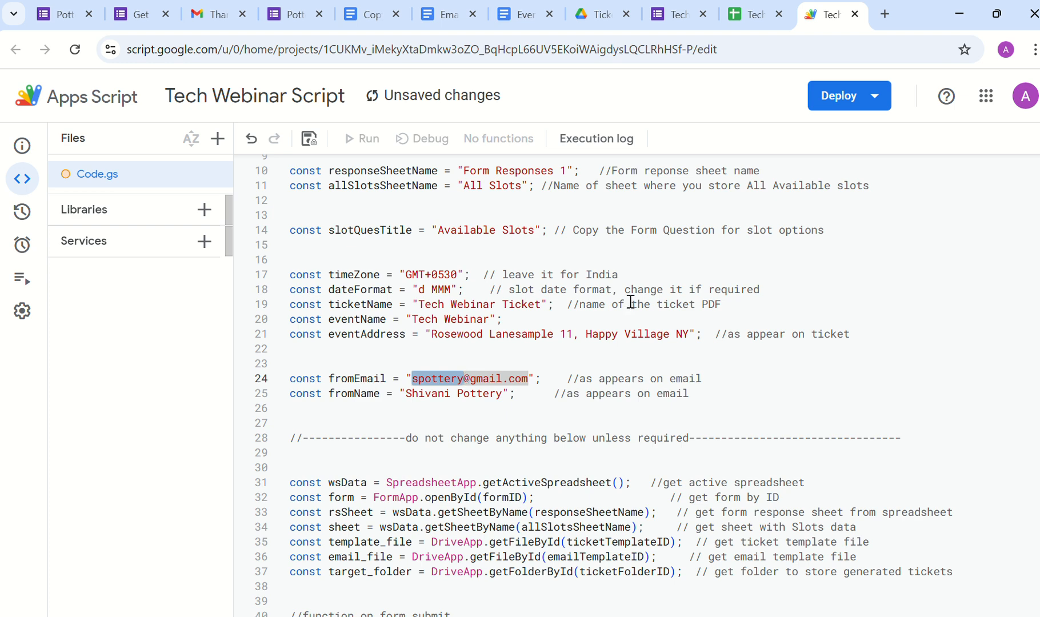
{"action": "left_click", "coordinate": [1025, 96]}
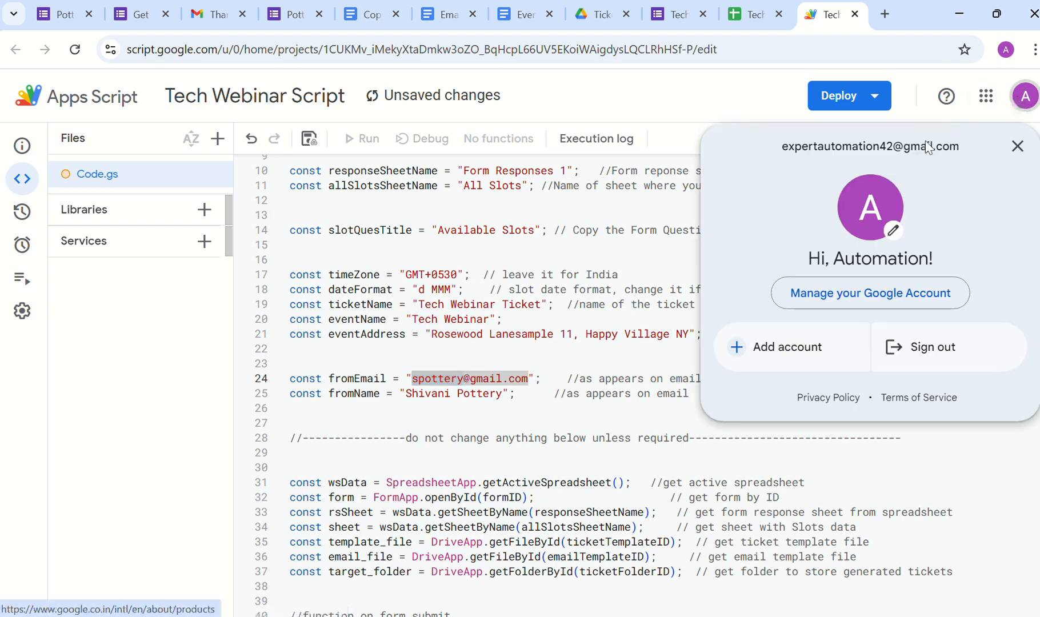
{"action": "left_click_drag", "start_coordinate": [801, 153], "coordinate": [961, 146]}
{"action": "key", "text": "ctrl+c"}
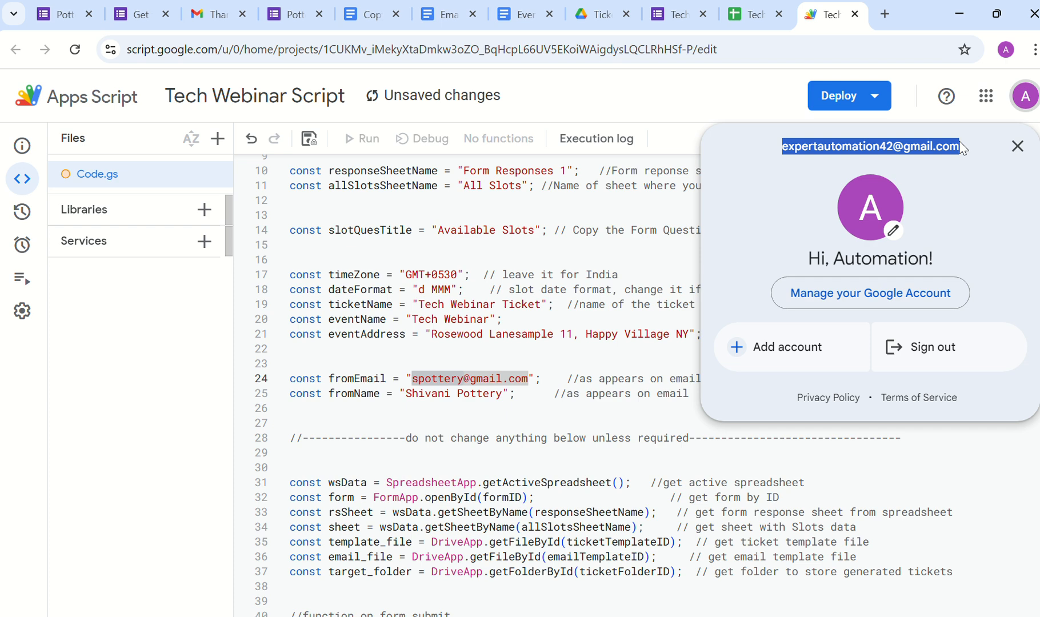
{"action": "left_click", "coordinate": [552, 359]}
{"action": "left_click", "coordinate": [415, 380]}
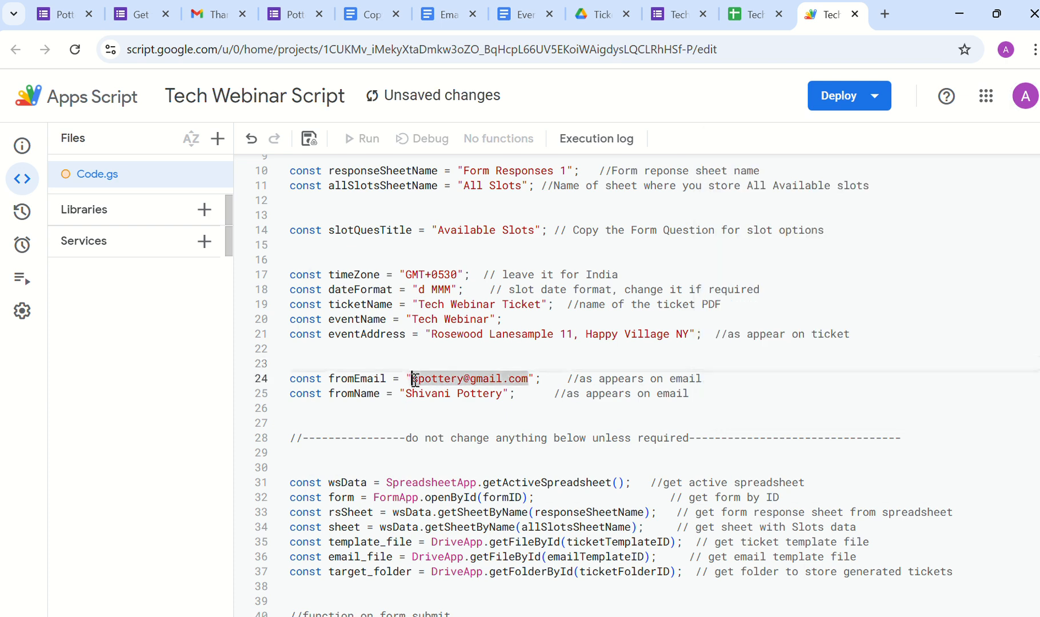
{"action": "left_click_drag", "start_coordinate": [415, 380], "coordinate": [526, 378]}
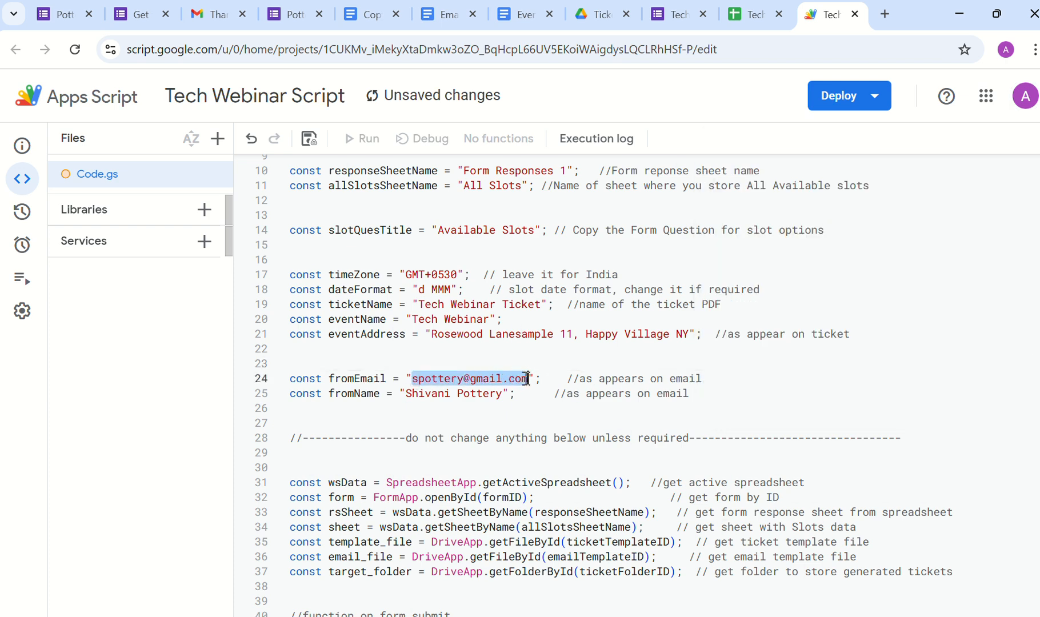
{"action": "key", "text": "ctrl+v"}
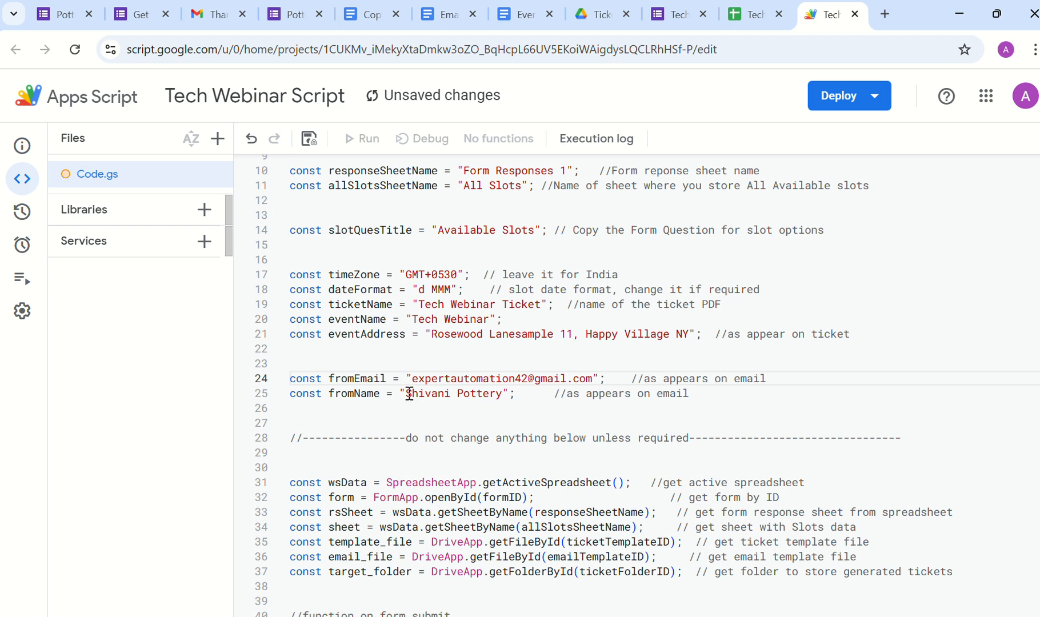
Step: Overwrite fromName on line 25 with the sender's name and save the project
{"action": "left_click_drag", "start_coordinate": [409, 394], "coordinate": [502, 394]}
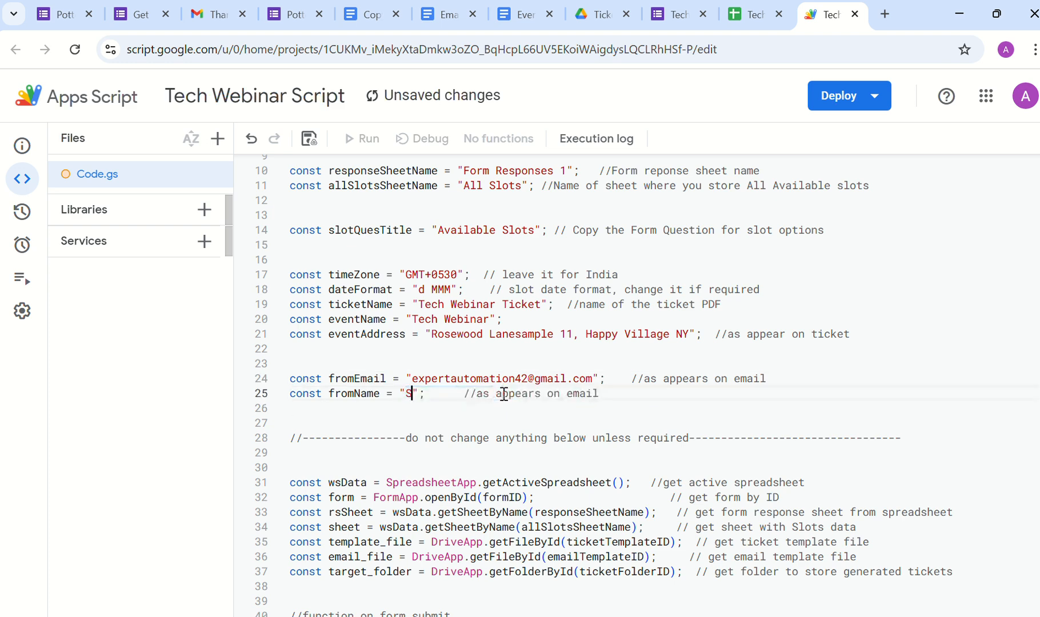
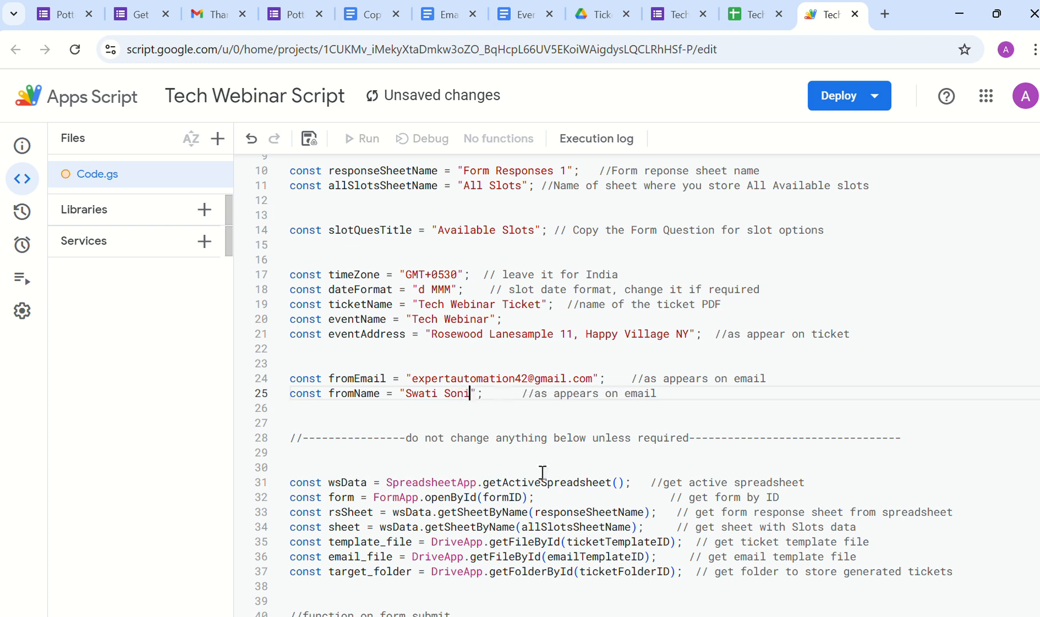
{"action": "left_click", "coordinate": [309, 140]}
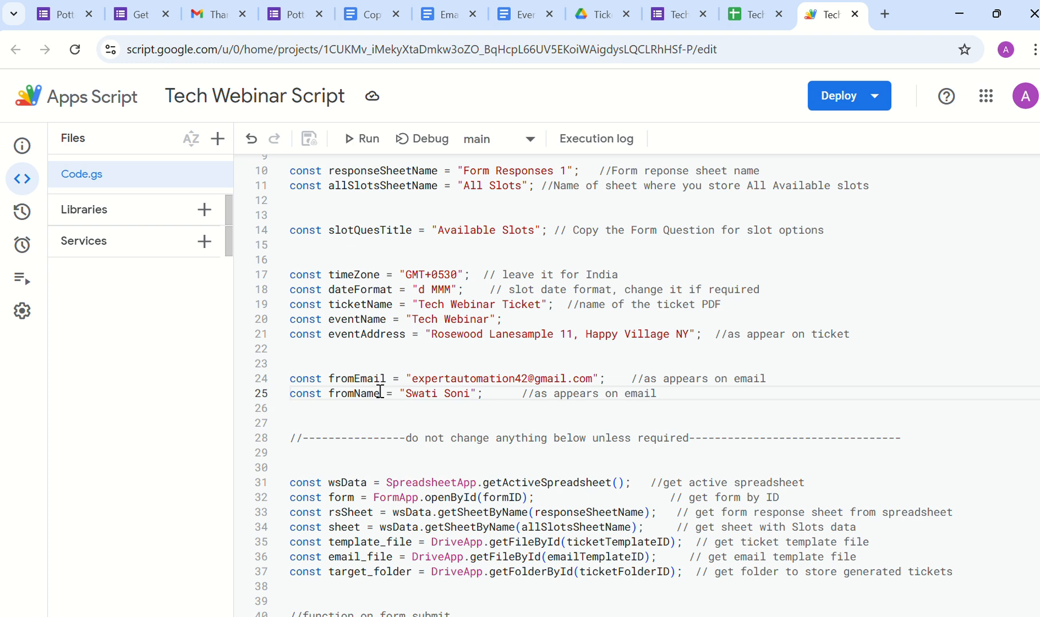
Step: Go to the Email Template document and inspect the {Eventname} placeholder in the heading
{"action": "key", "text": "ctrl+3"}
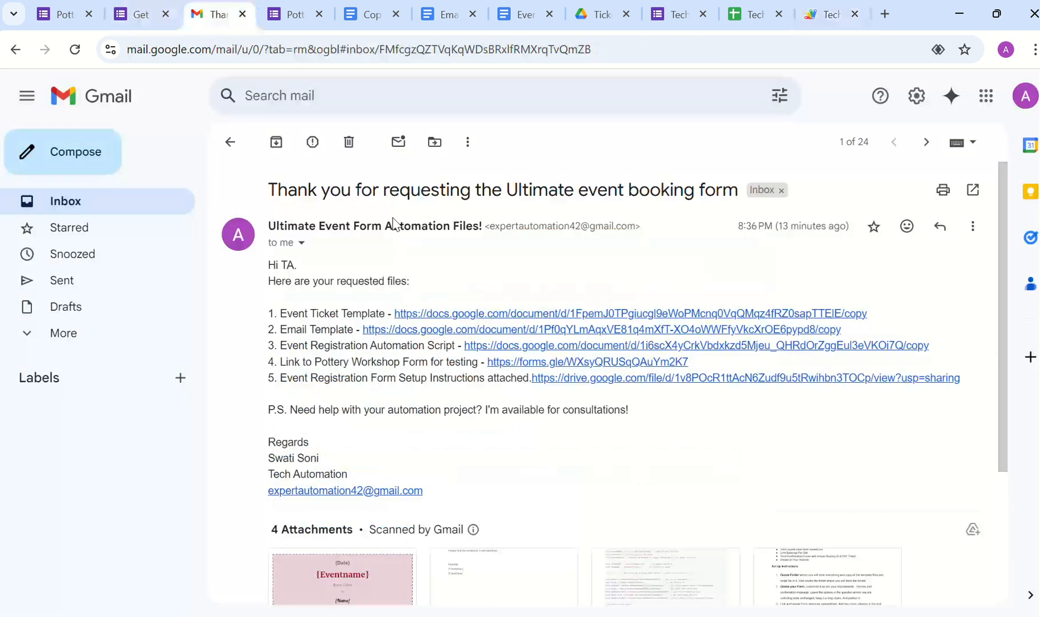
{"action": "key", "text": "ctrl+5"}
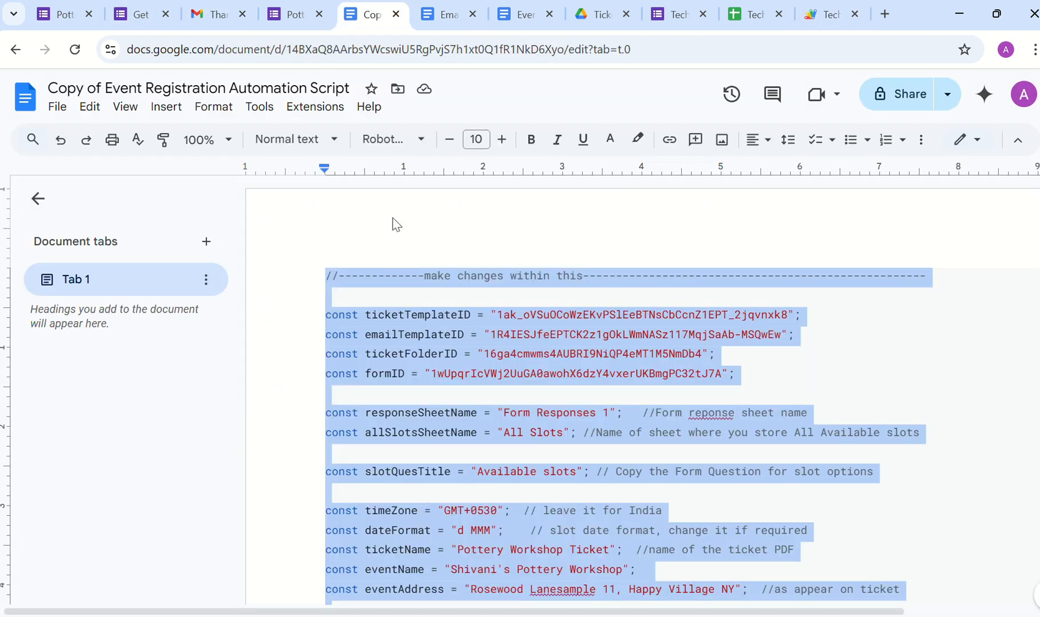
{"action": "key", "text": "ctrl+6"}
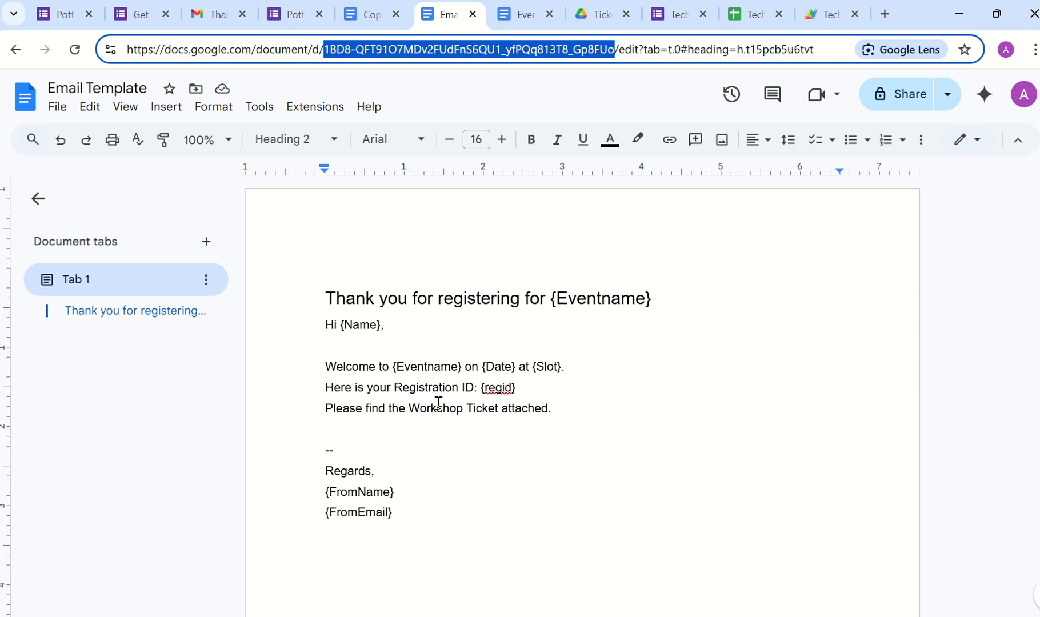
{"action": "left_click", "coordinate": [595, 295]}
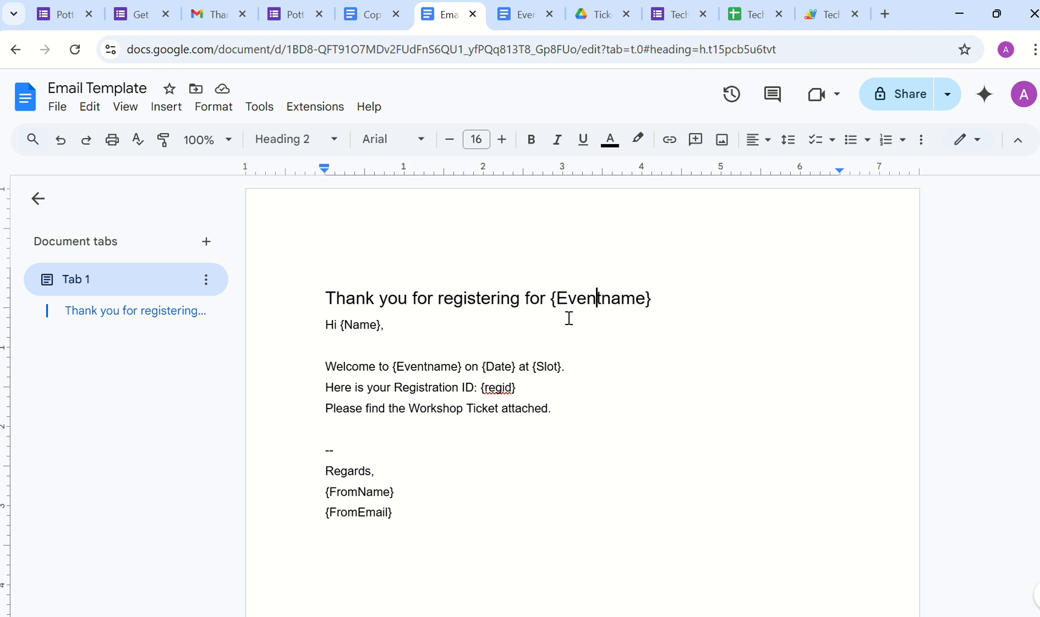
{"action": "left_click", "coordinate": [557, 298]}
{"action": "mouse_move", "coordinate": [557, 298]}
{"action": "left_mouse_down"}
{"action": "mouse_move", "coordinate": [643, 307]}
{"action": "mouse_move", "coordinate": [540, 305]}
{"action": "left_mouse_up"}
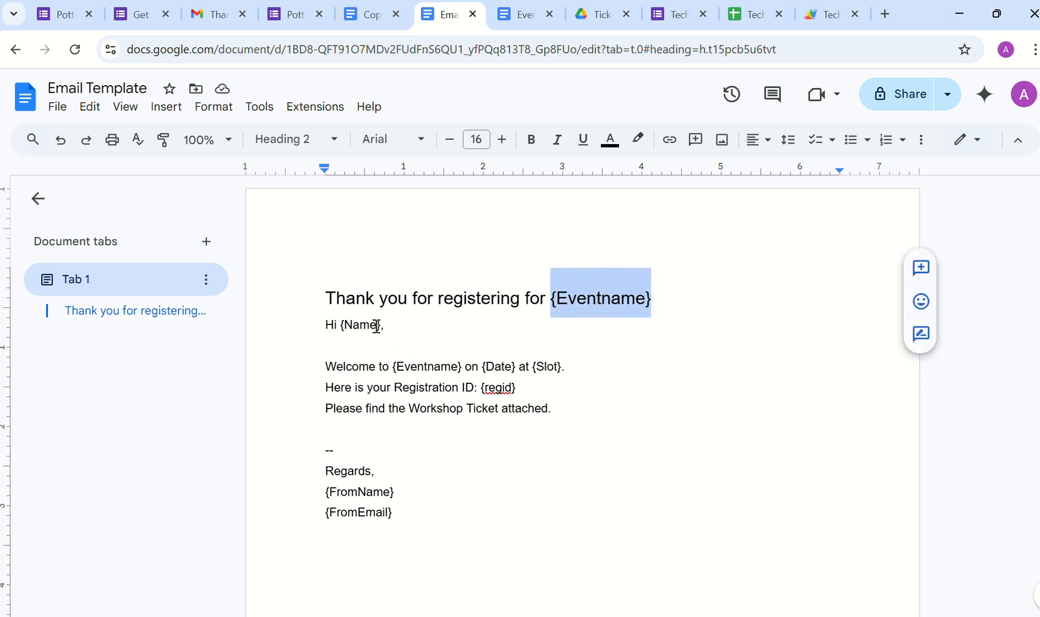
Step: Remove the test text added after {regid}, recheck {Eventname}, and go to the Event Ticket Template
{"action": "left_click", "coordinate": [526, 386]}
{"action": "type", "text": "as "}
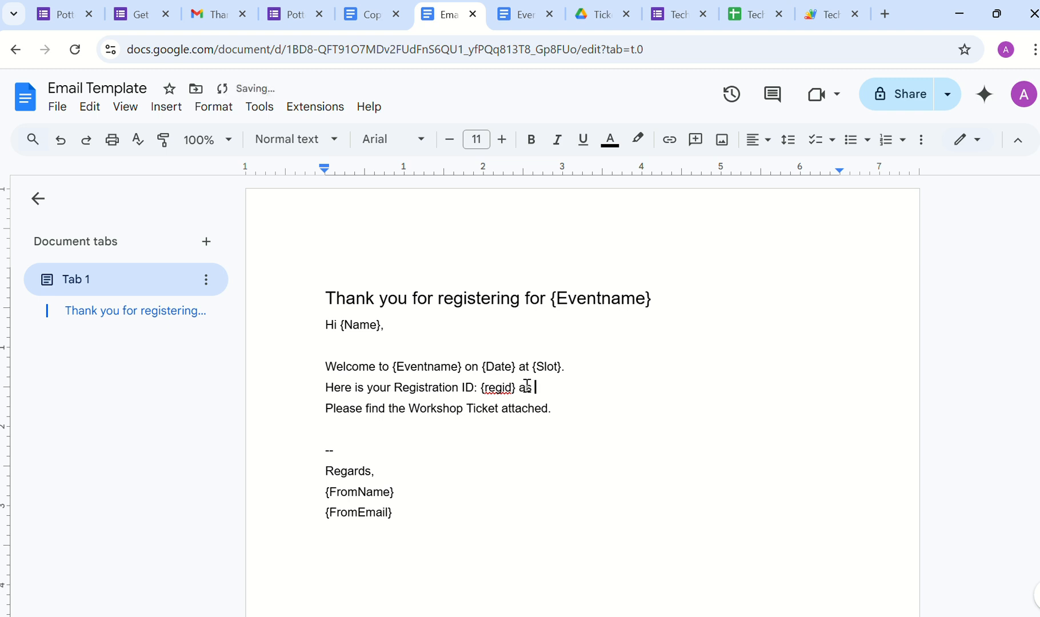
{"action": "type", "text": "{"}
{"action": "type", "text": "Name"}
{"action": "type", "text": "}"}
{"action": "key", "text": "BackSpace"}
{"action": "key", "text": "BackSpace"}
{"action": "key", "text": "BackSpace"}
{"action": "key", "text": "BackSpace"}
{"action": "key", "text": "BackSpace"}
{"action": "key", "text": "BackSpace"}
{"action": "key", "text": "BackSpace"}
{"action": "key", "text": "BackSpace"}
{"action": "key", "text": "BackSpace"}
{"action": "key", "text": "BackSpace"}
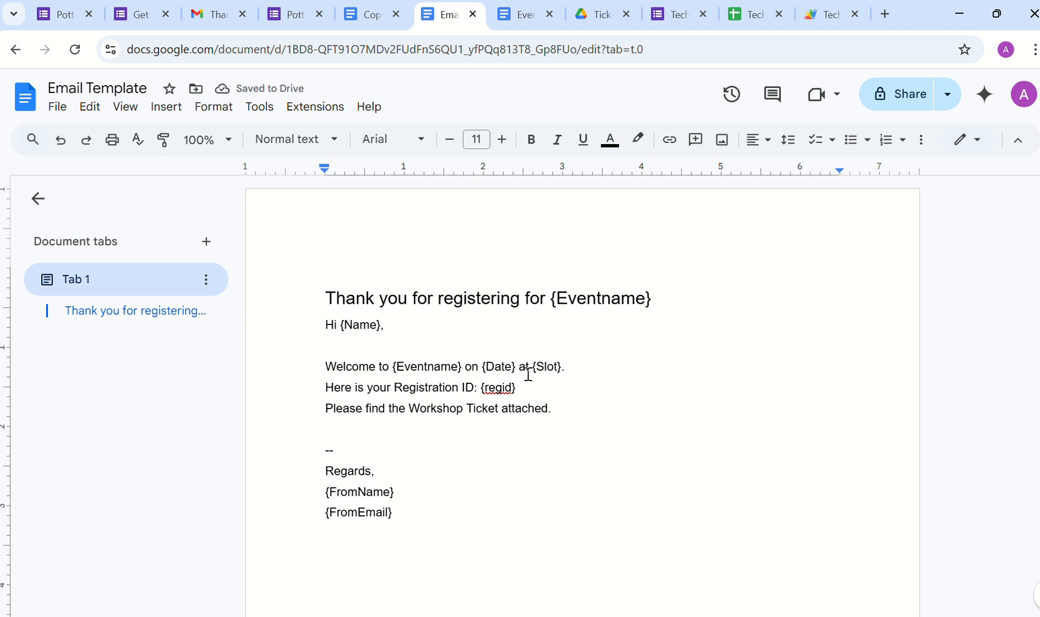
{"action": "left_click", "coordinate": [552, 299]}
{"action": "left_click_drag", "start_coordinate": [552, 299], "coordinate": [654, 302]}
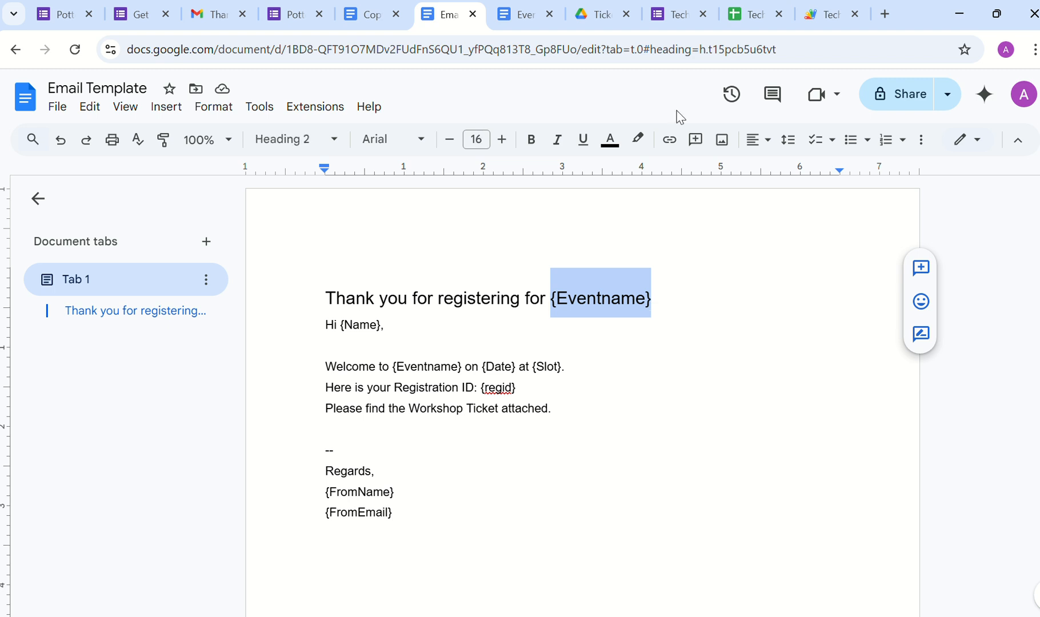
{"action": "key", "text": "ctrl+Tab"}
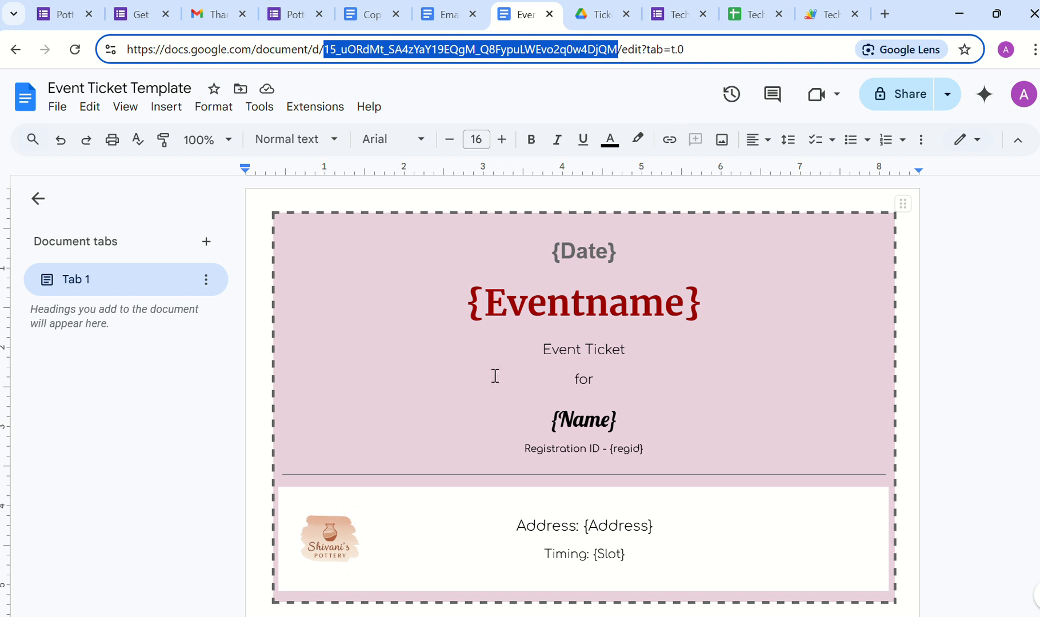
Step: Delete the pottery logo from the ticket's address section
{"action": "left_click", "coordinate": [336, 548]}
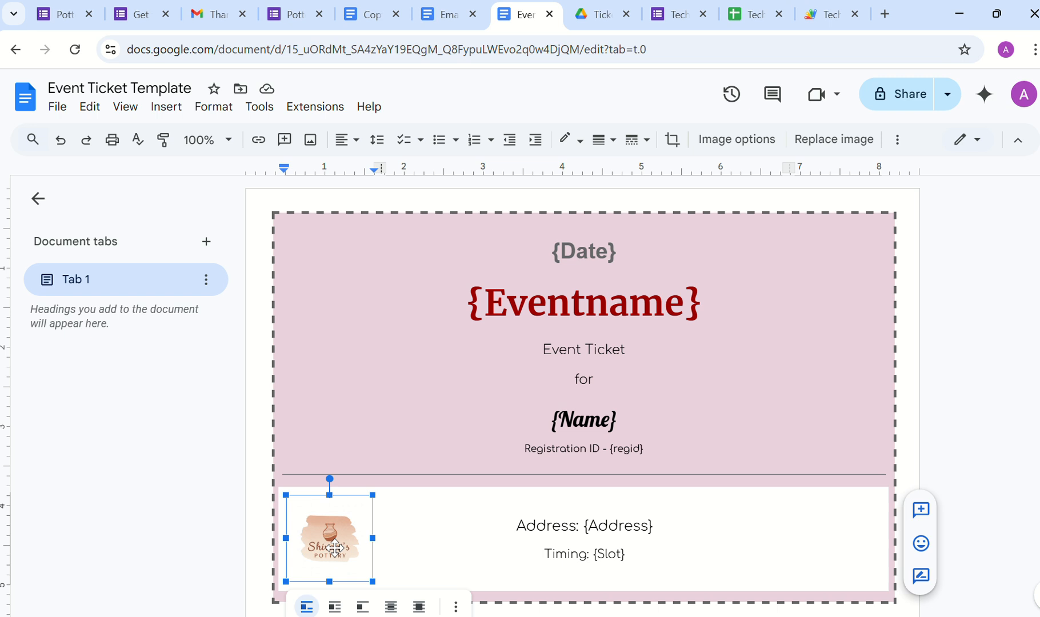
{"action": "key", "text": "Delete"}
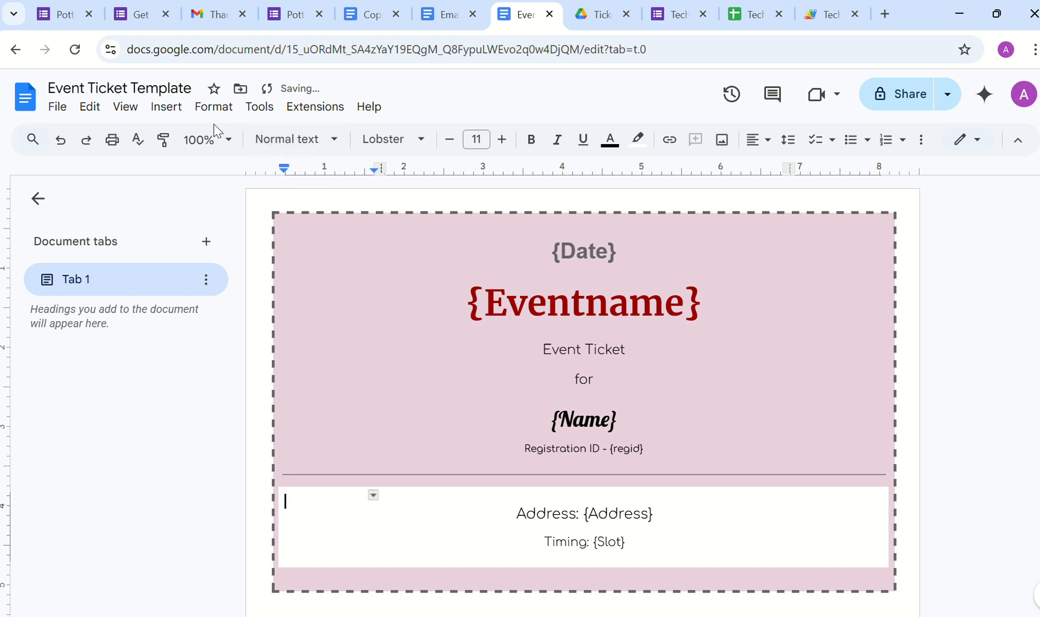
{"action": "left_click", "coordinate": [166, 107]}
{"action": "mouse_move", "coordinate": [205, 140]}
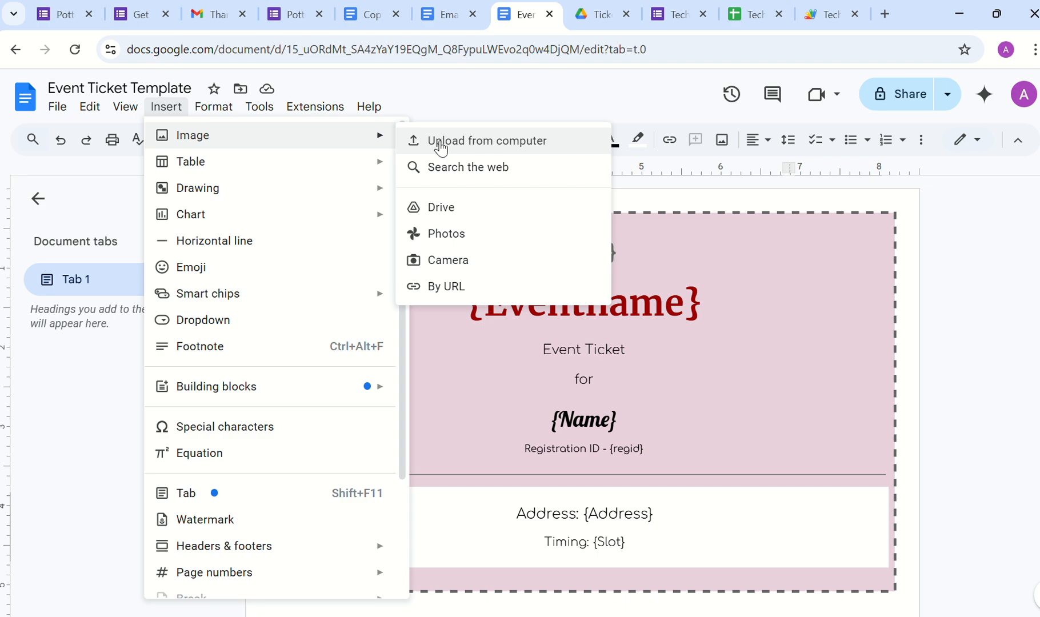
{"action": "left_click", "coordinate": [884, 14]}
Step: Search for 'tech webinar logo' and browse the BrandCrowd Tech Webinar Poster source page
{"action": "type", "text": "te"}
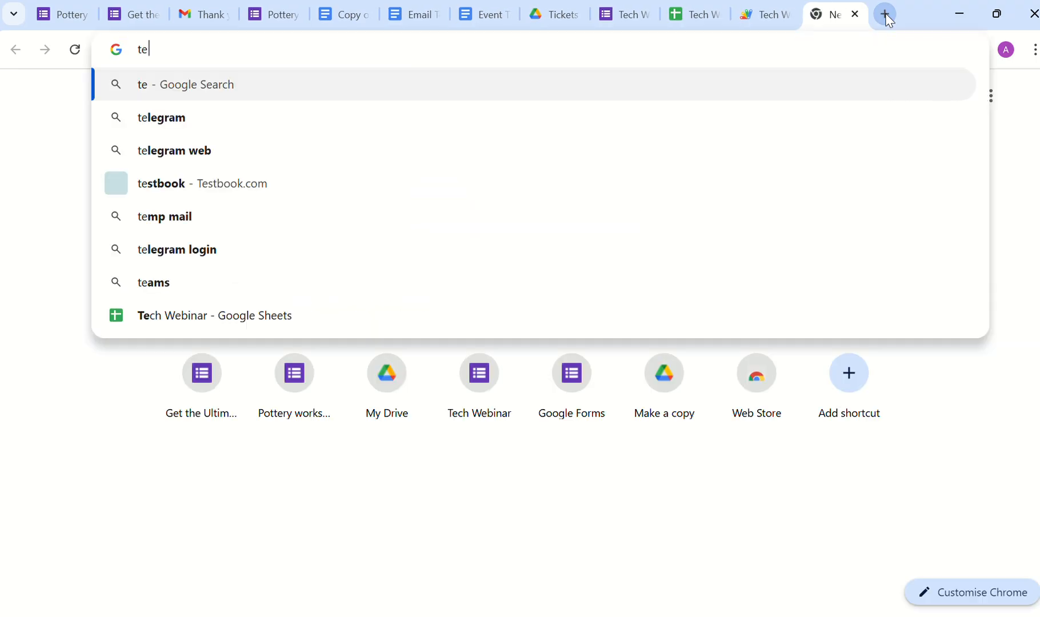
{"action": "type", "text": "ch web"}
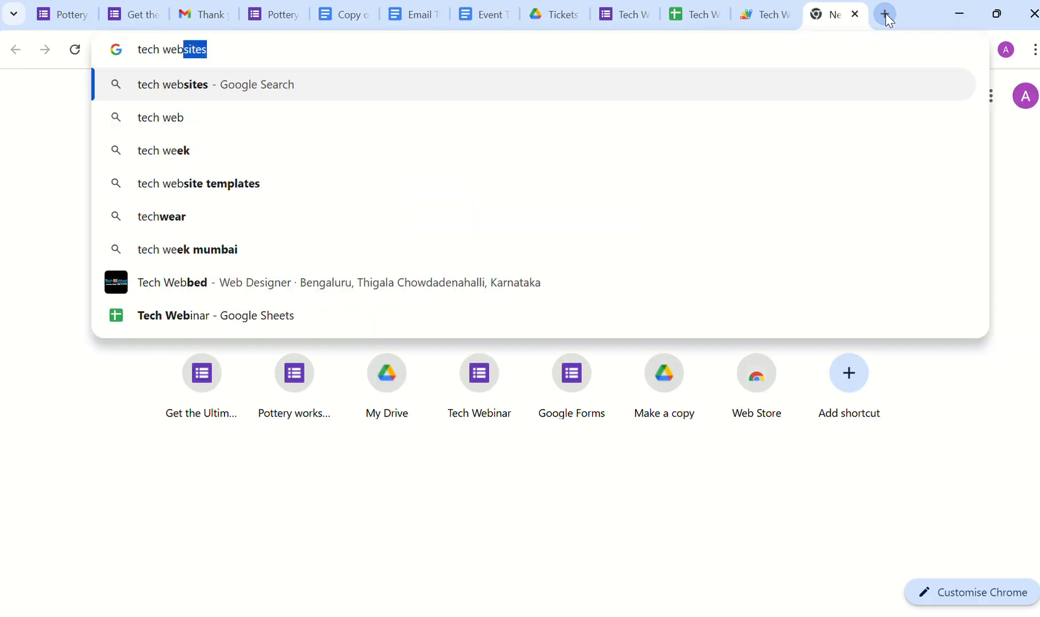
{"action": "type", "text": "inar logog"}
{"action": "key", "text": "Return"}
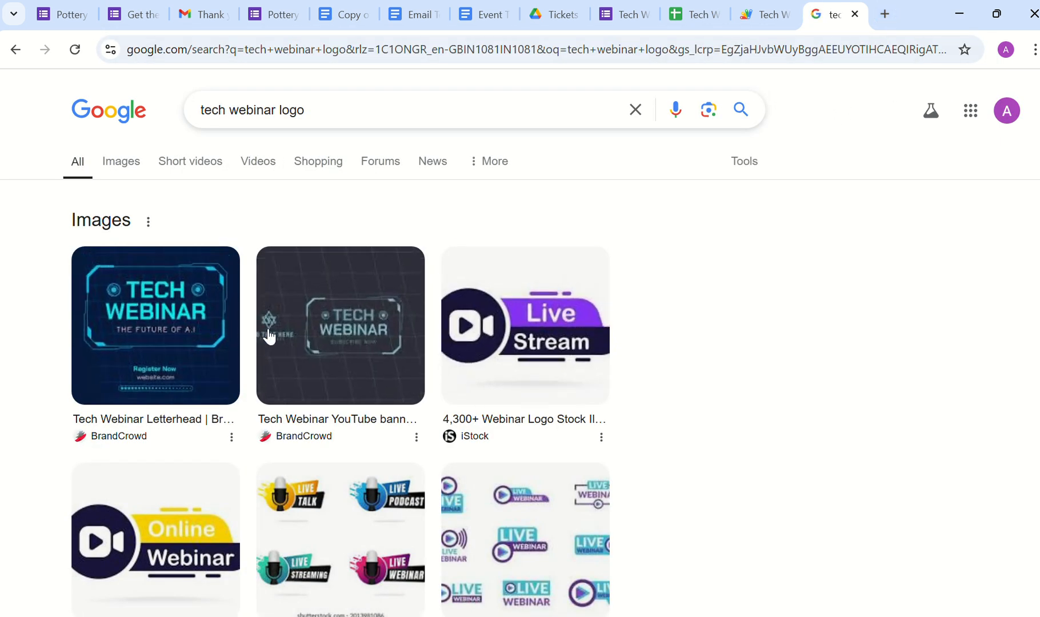
{"action": "left_click", "coordinate": [183, 326]}
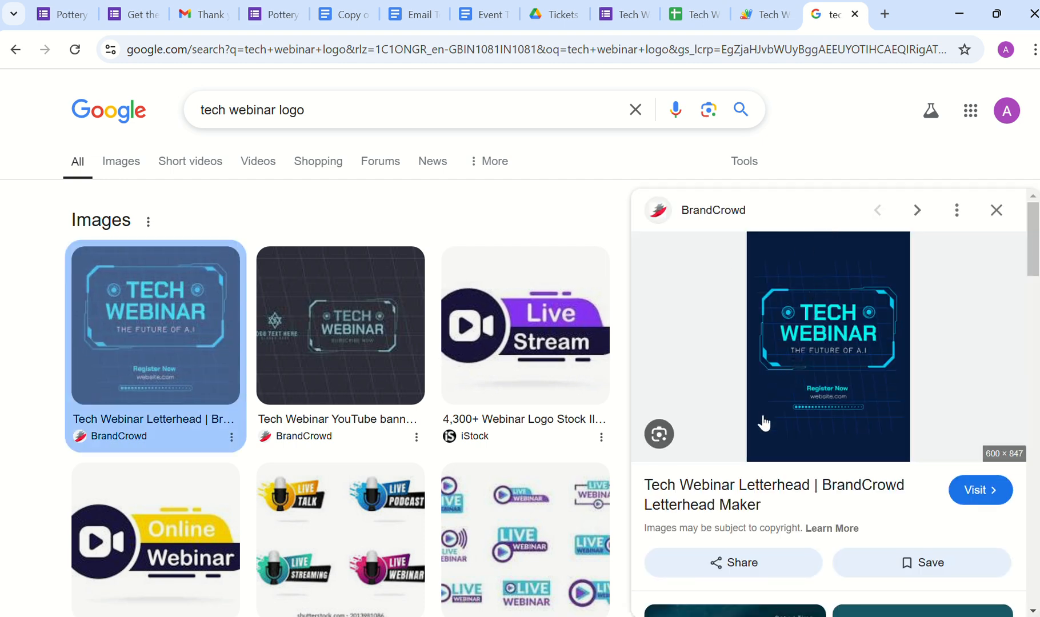
{"action": "left_click", "coordinate": [723, 497]}
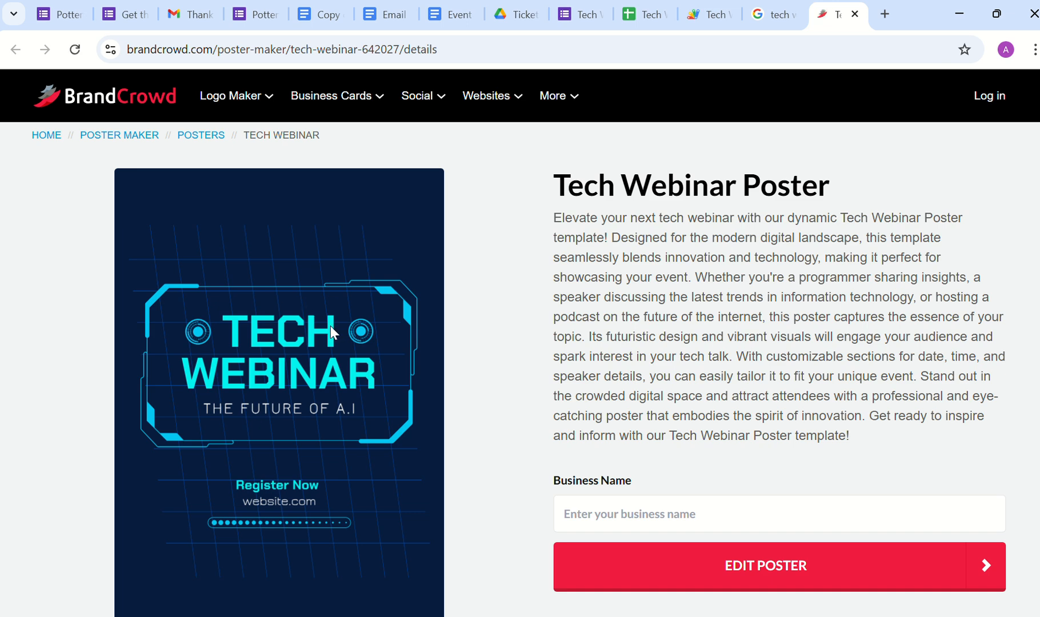
{"action": "scroll", "coordinate": [331, 326], "scroll_direction": "down", "scroll_amount": 10}
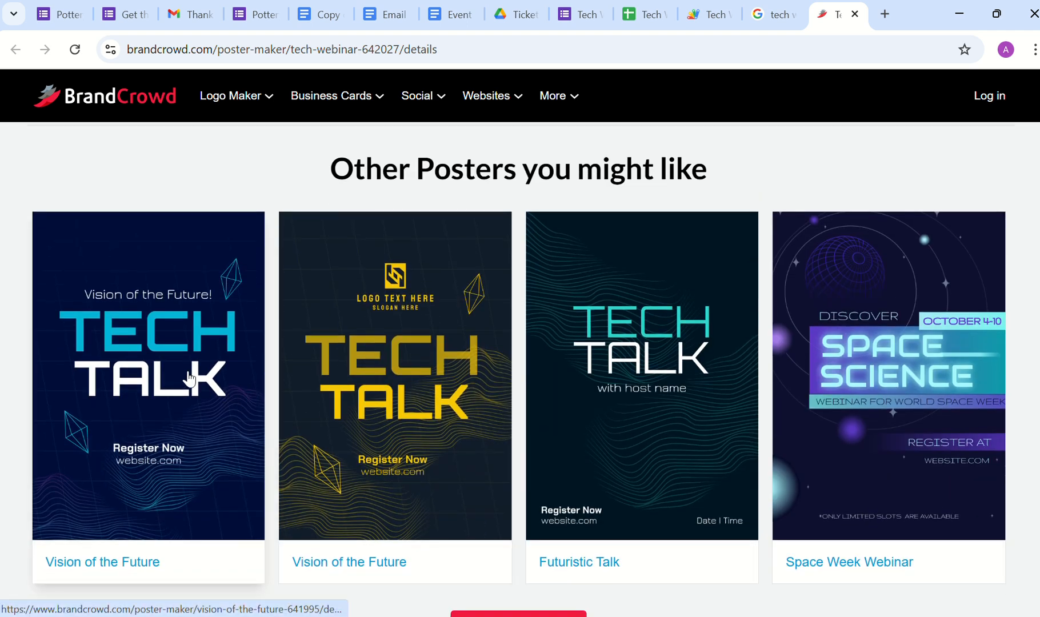
{"action": "left_click", "coordinate": [191, 379]}
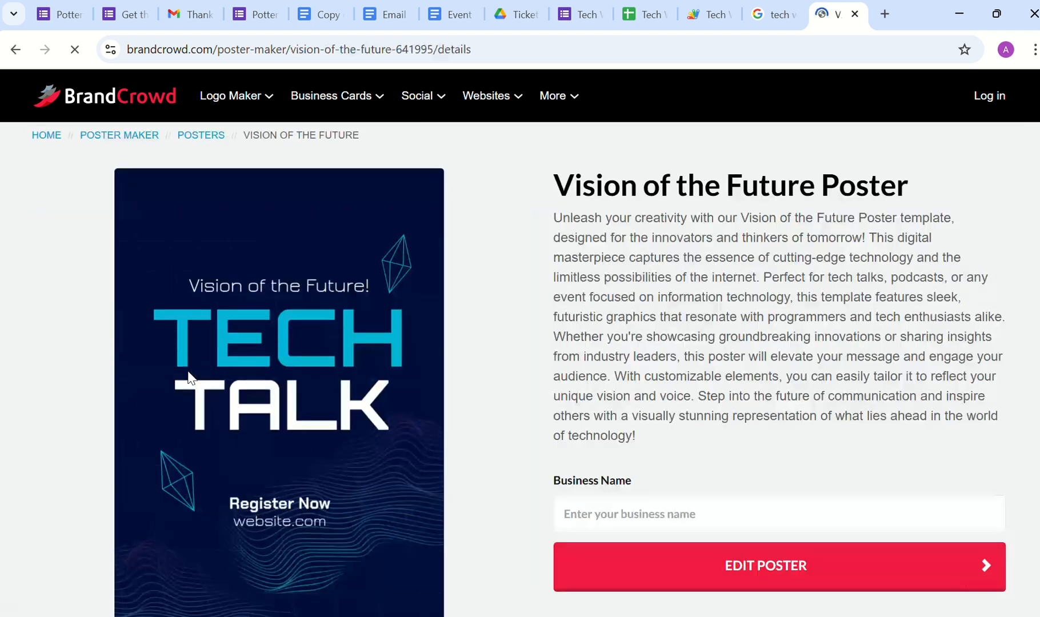
{"action": "key", "text": "alt+Left"}
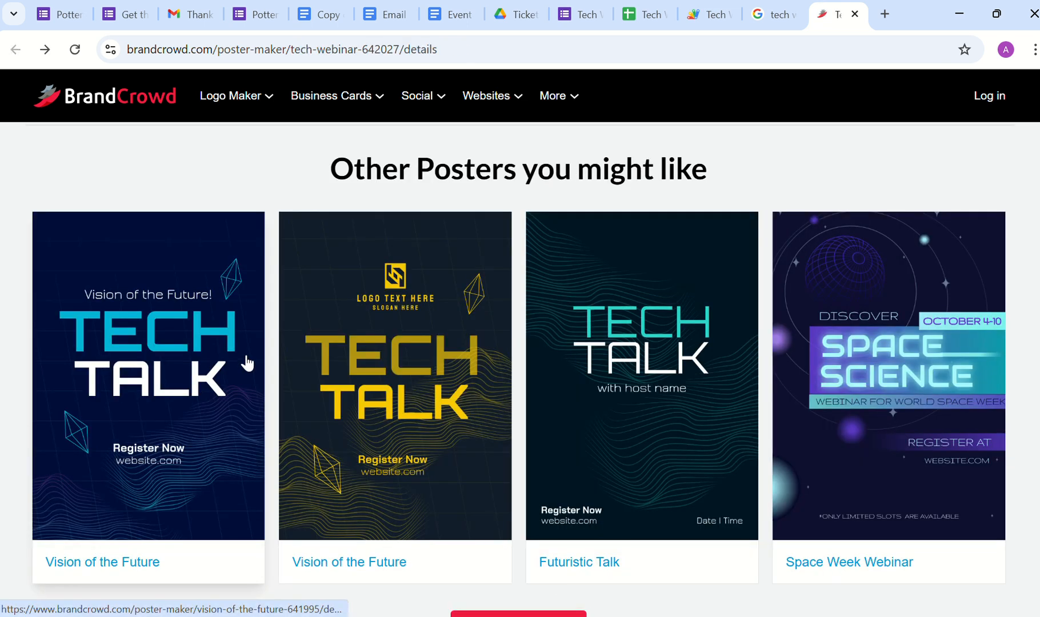
{"action": "left_click", "coordinate": [854, 14]}
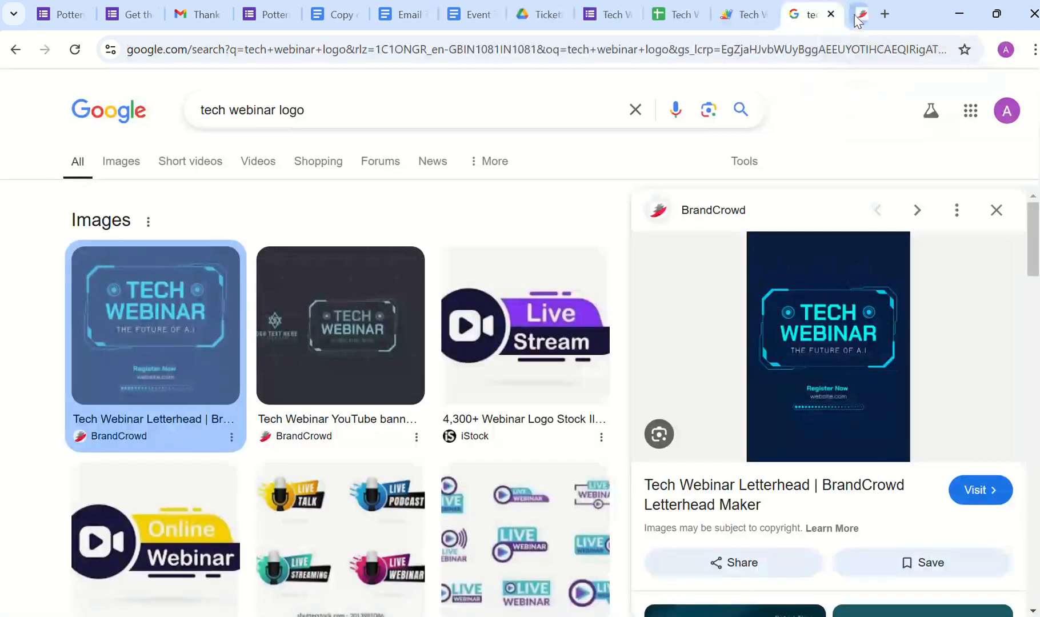
Step: Copy the image address of the BrandCrowd Tech Webinar image from the Images results
{"action": "scroll", "coordinate": [582, 406], "scroll_direction": "down", "scroll_amount": 6}
{"action": "scroll", "coordinate": [586, 406], "scroll_direction": "up", "scroll_amount": 4}
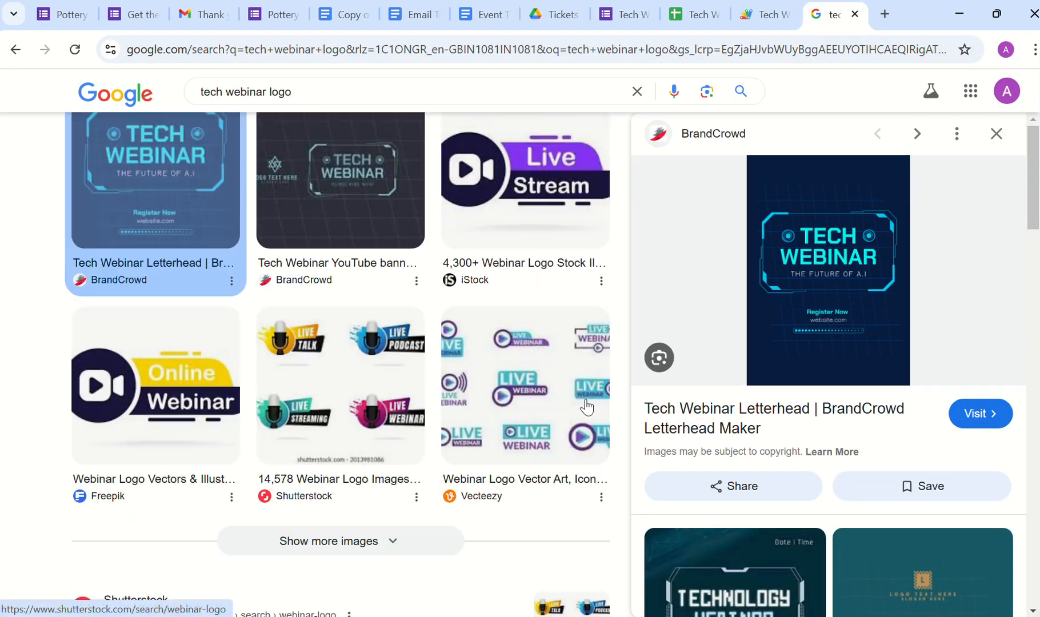
{"action": "scroll", "coordinate": [586, 407], "scroll_direction": "up", "scroll_amount": 3}
{"action": "left_click", "coordinate": [140, 167]}
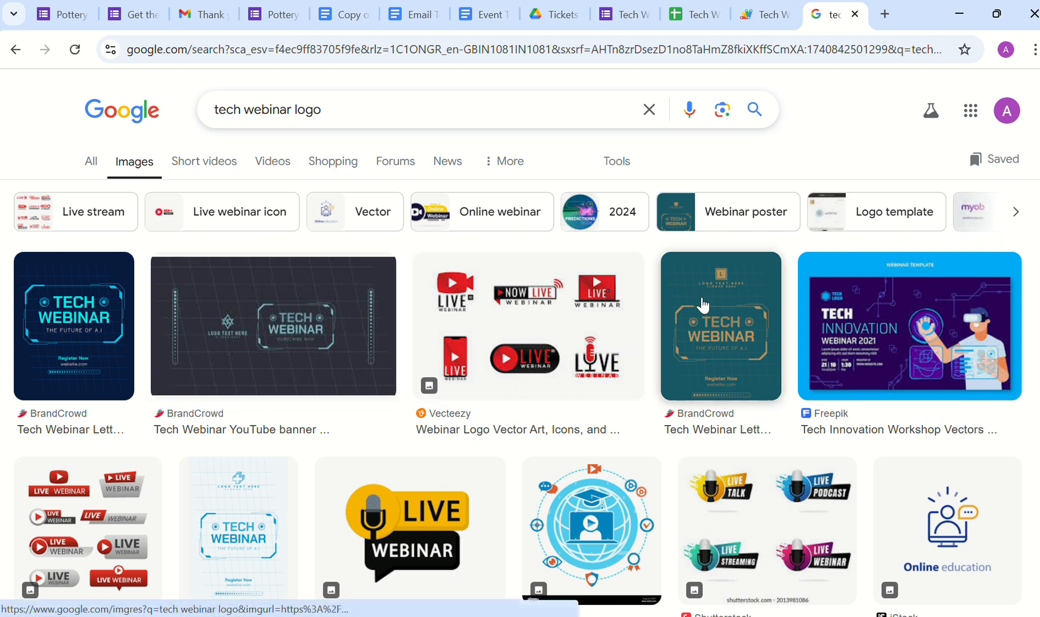
{"action": "right_click", "coordinate": [702, 302]}
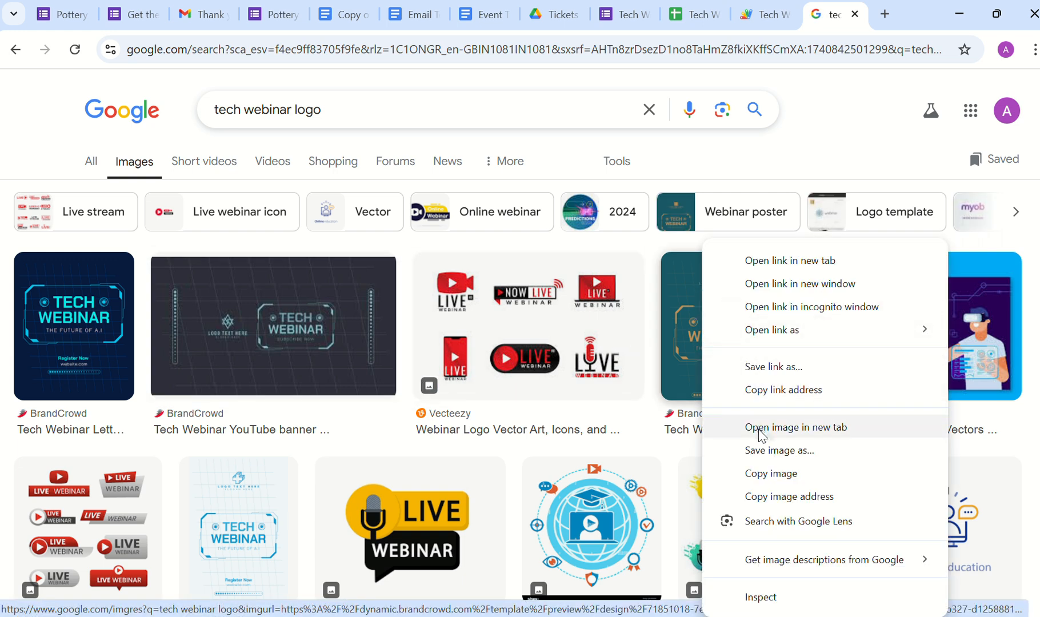
{"action": "left_click", "coordinate": [765, 498]}
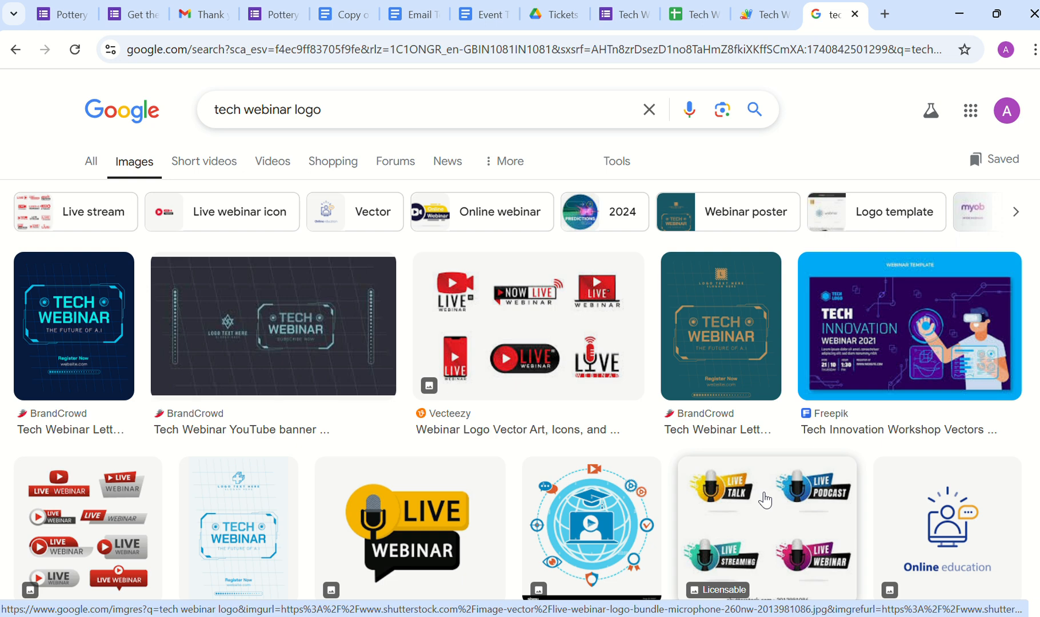
{"action": "left_click", "coordinate": [339, 16]}
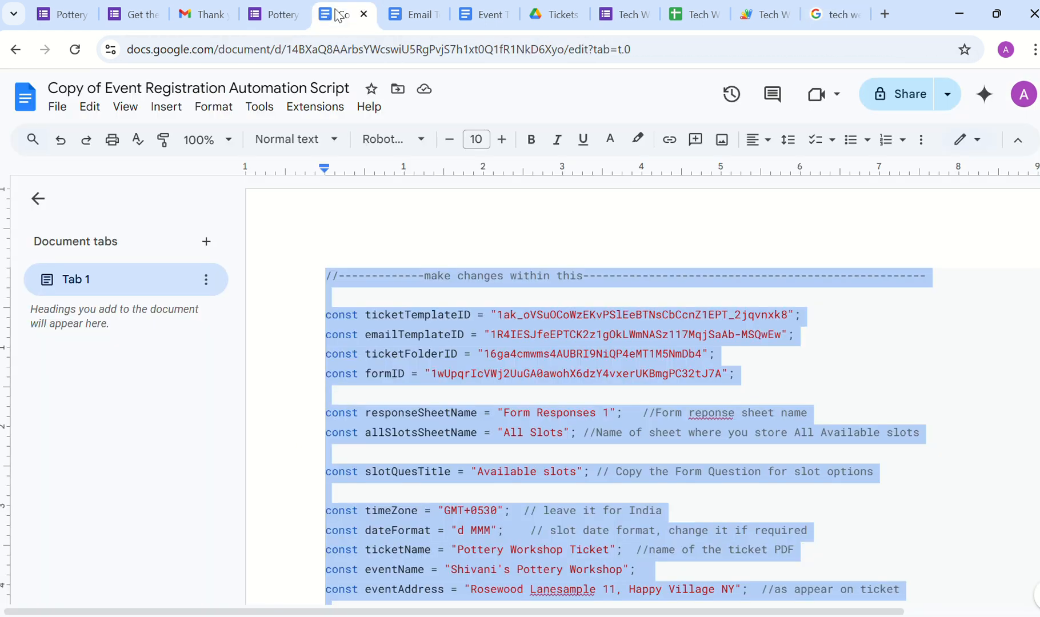
Step: Try inserting the copied web image address into the Event Ticket Template, then cancel it
{"action": "left_click", "coordinate": [395, 16]}
{"action": "key", "text": "ctrl+Tab"}
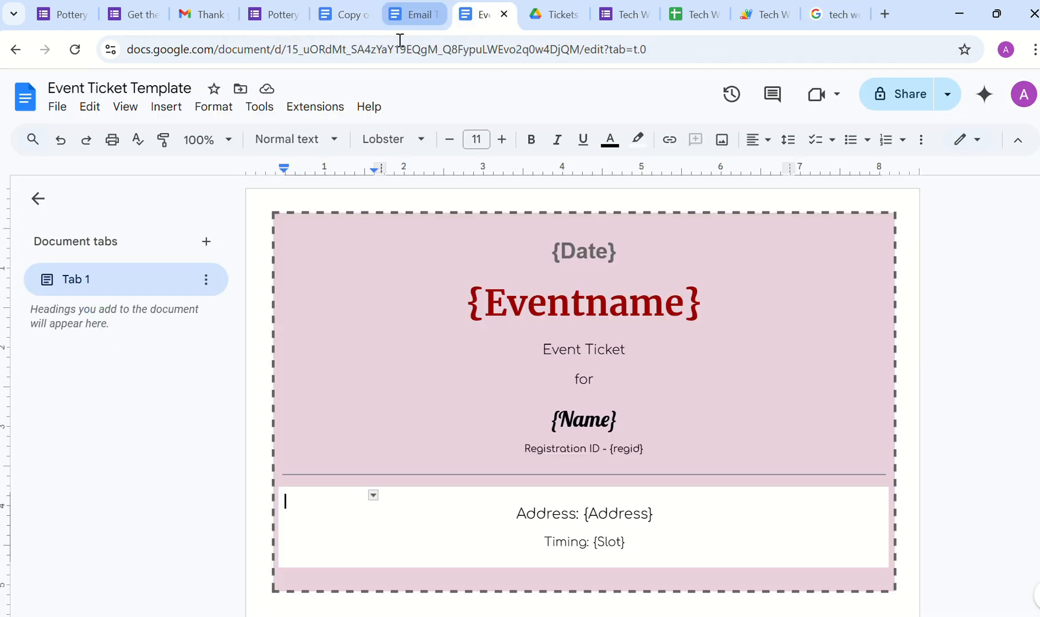
{"action": "left_click", "coordinate": [166, 107]}
{"action": "mouse_move", "coordinate": [336, 146]}
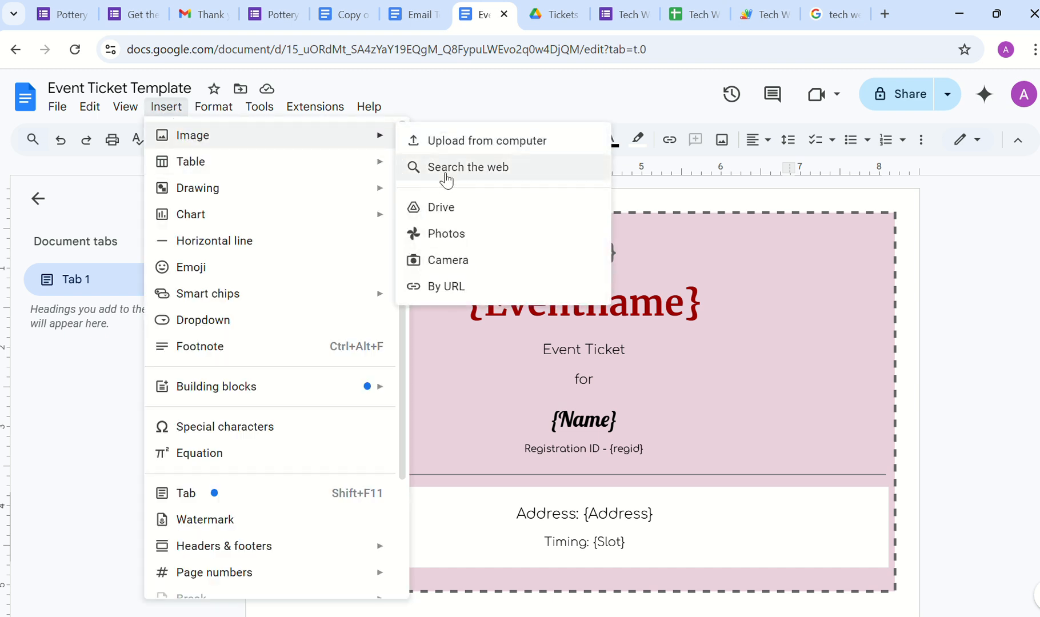
{"action": "left_click", "coordinate": [460, 282]}
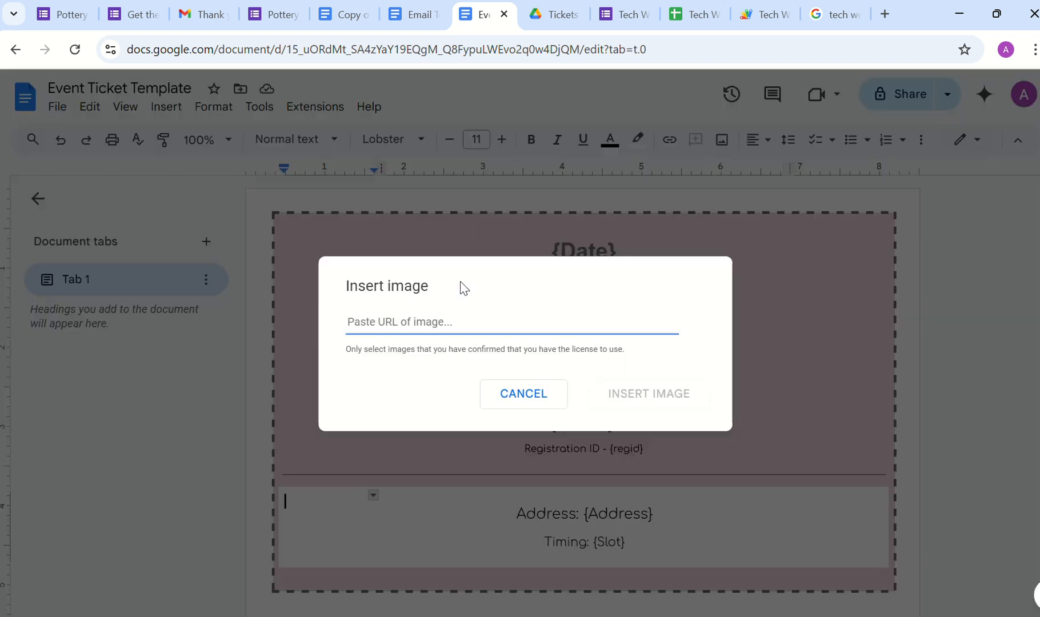
{"action": "key", "text": "ctrl+v"}
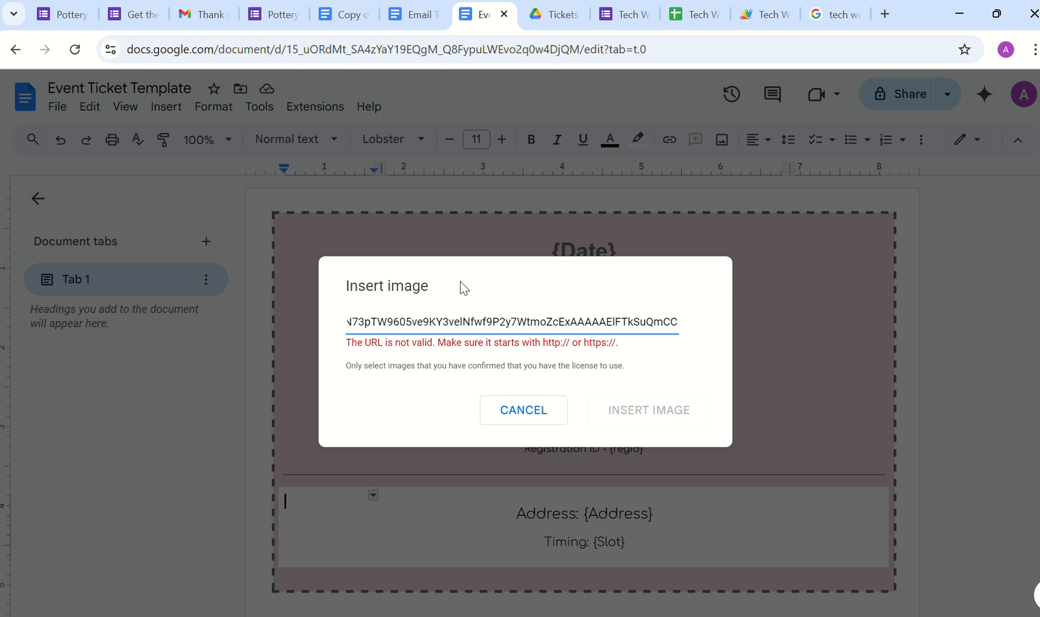
{"action": "left_click", "coordinate": [505, 410]}
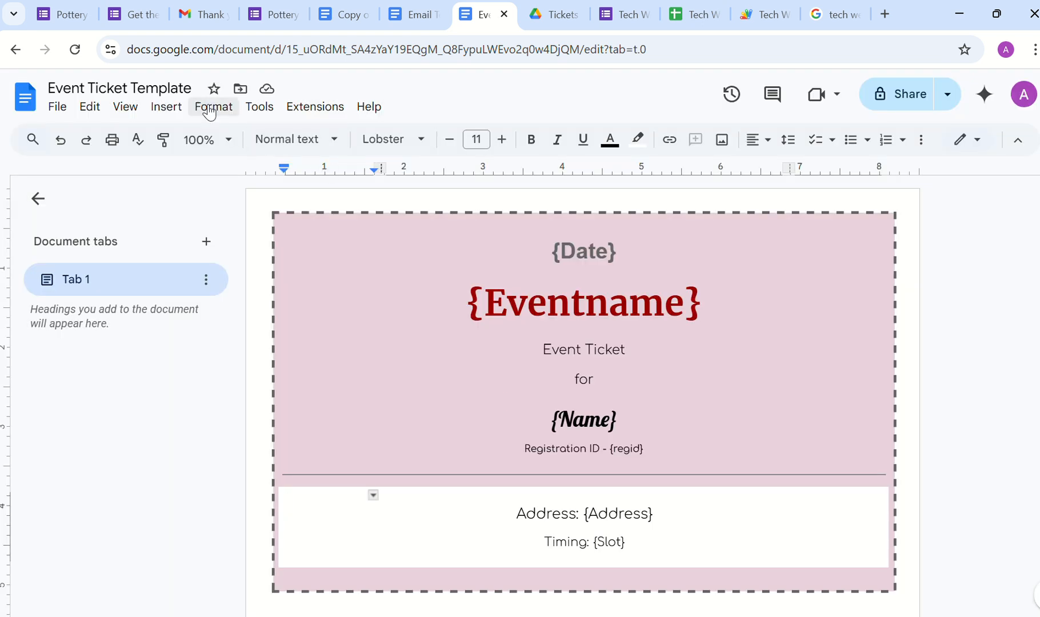
Step: Upload the blob logo file from the computer into the ticket's address section
{"action": "left_click", "coordinate": [166, 106]}
{"action": "mouse_move", "coordinate": [323, 144]}
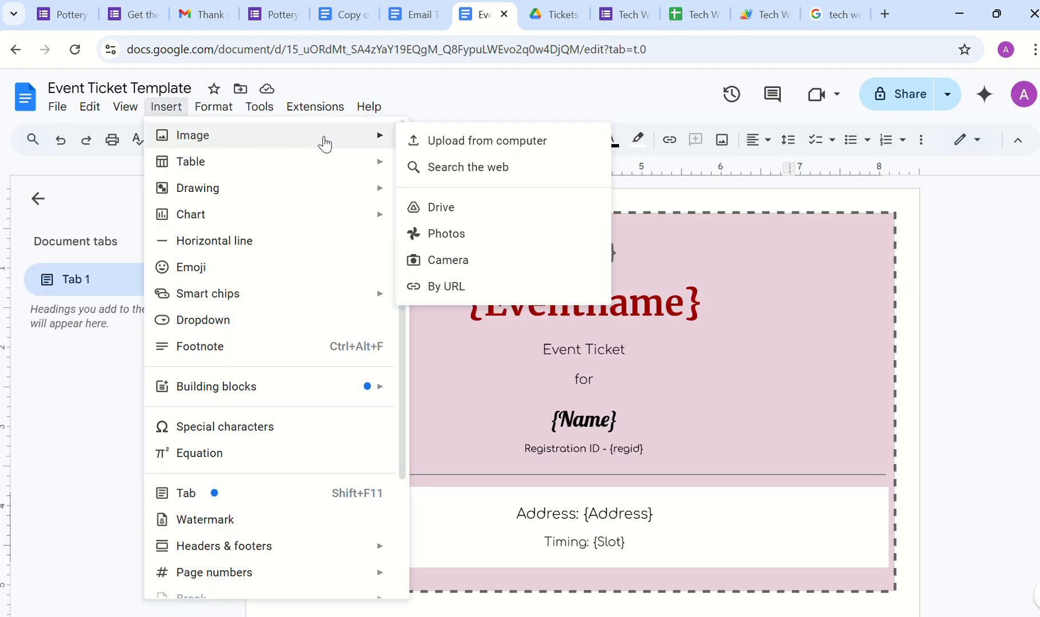
{"action": "left_click", "coordinate": [431, 153]}
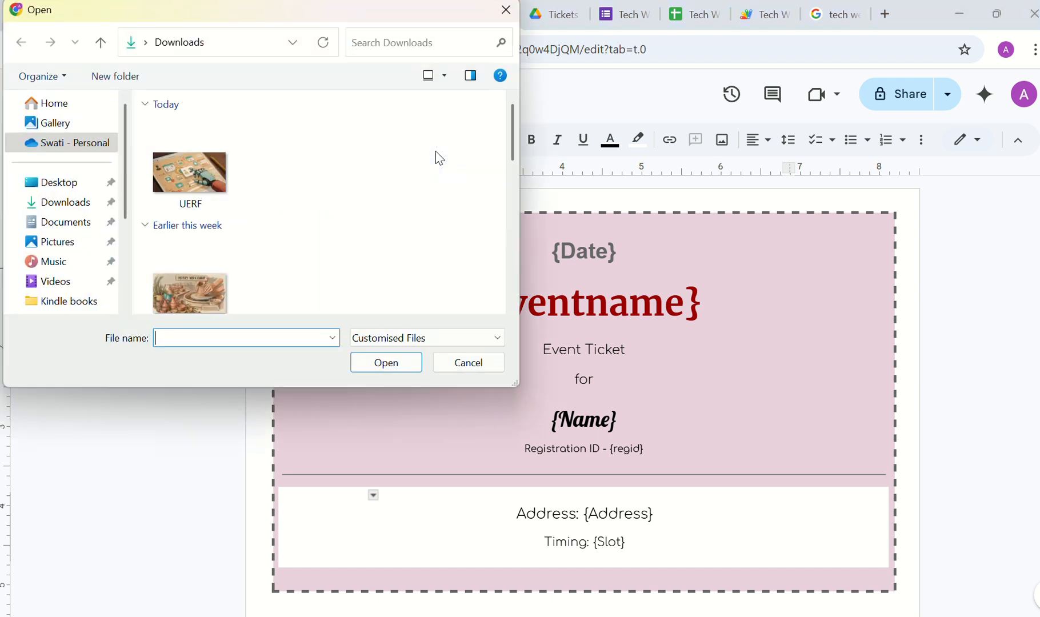
{"action": "scroll", "coordinate": [235, 263], "scroll_direction": "down", "scroll_amount": 10}
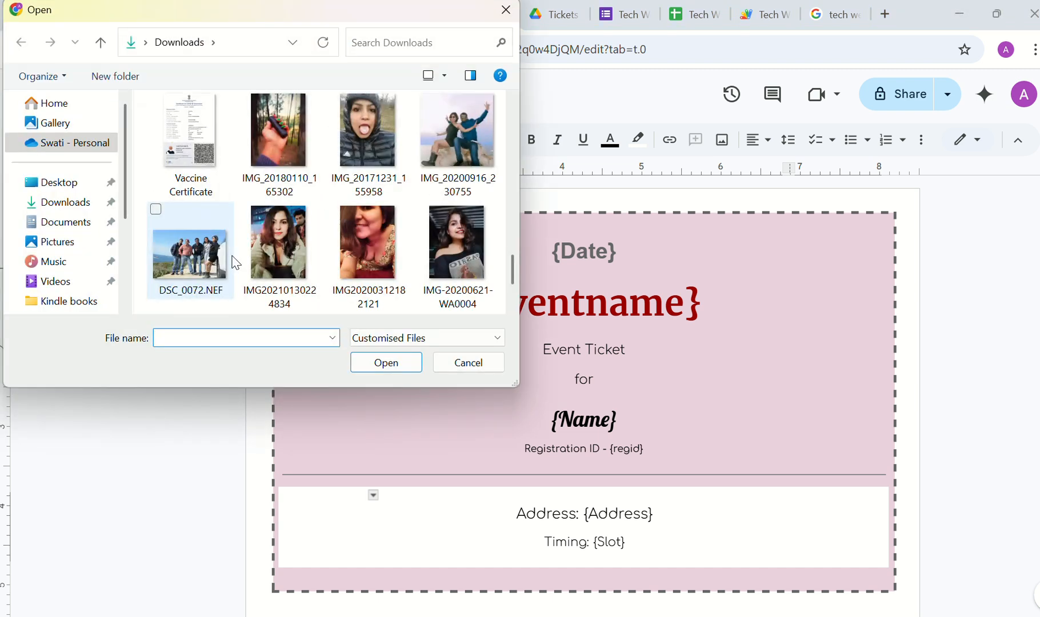
{"action": "scroll", "coordinate": [236, 263], "scroll_direction": "up", "scroll_amount": 10}
{"action": "scroll", "coordinate": [236, 263], "scroll_direction": "down", "scroll_amount": 10}
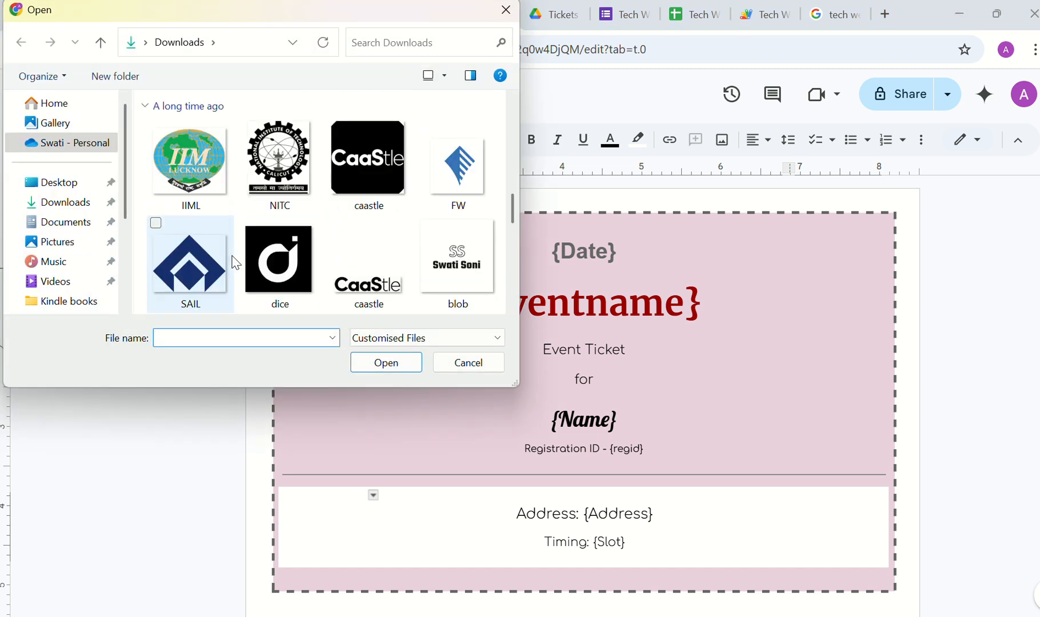
{"action": "scroll", "coordinate": [235, 263], "scroll_direction": "down", "scroll_amount": 2}
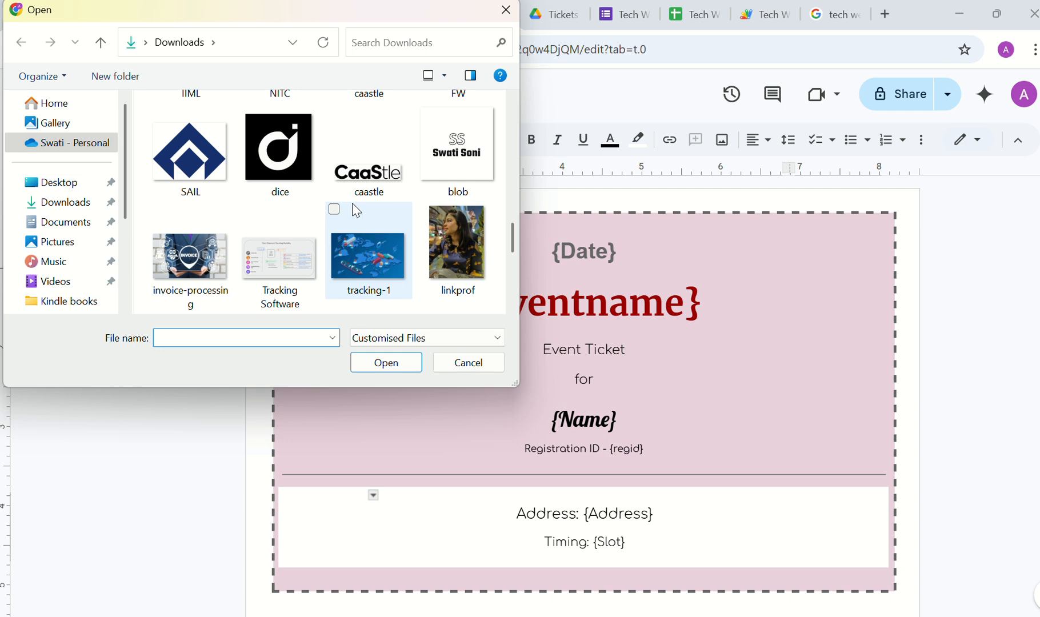
{"action": "left_click", "coordinate": [457, 150]}
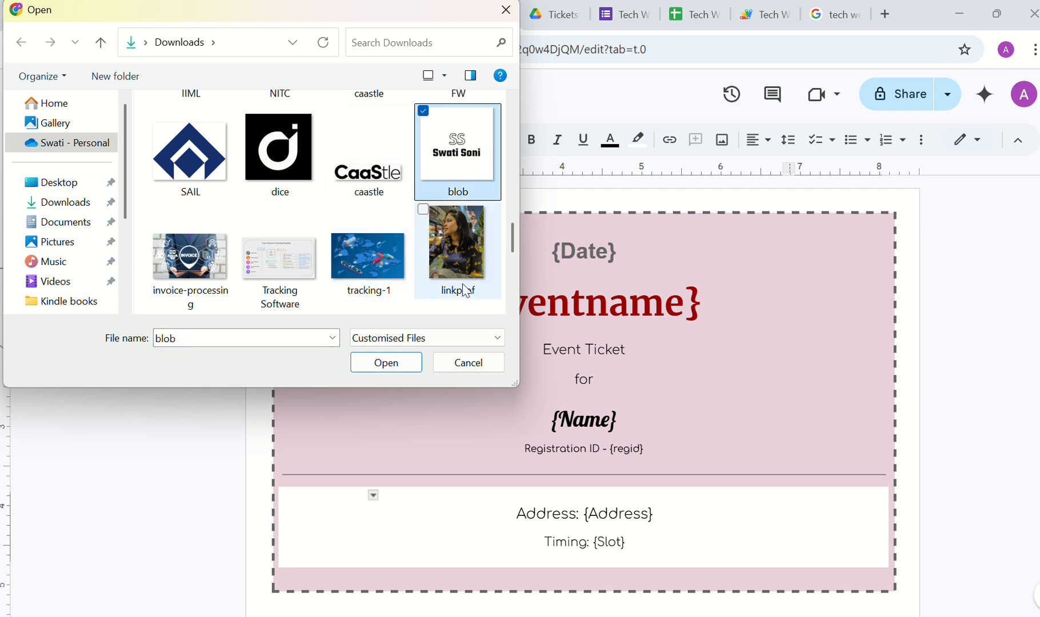
{"action": "left_click", "coordinate": [404, 364]}
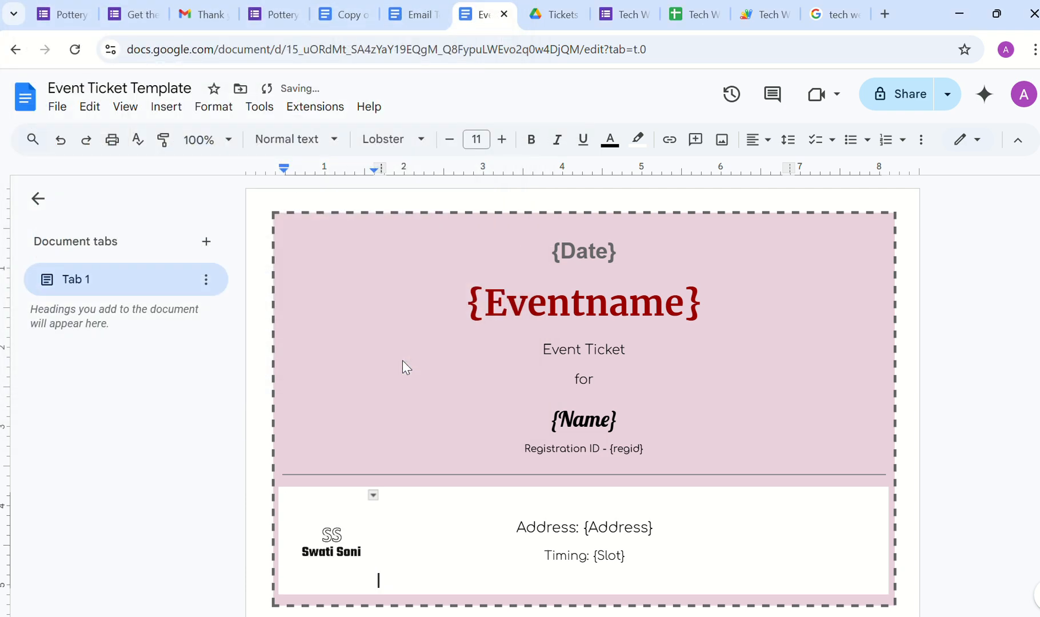
{"action": "left_click", "coordinate": [337, 519]}
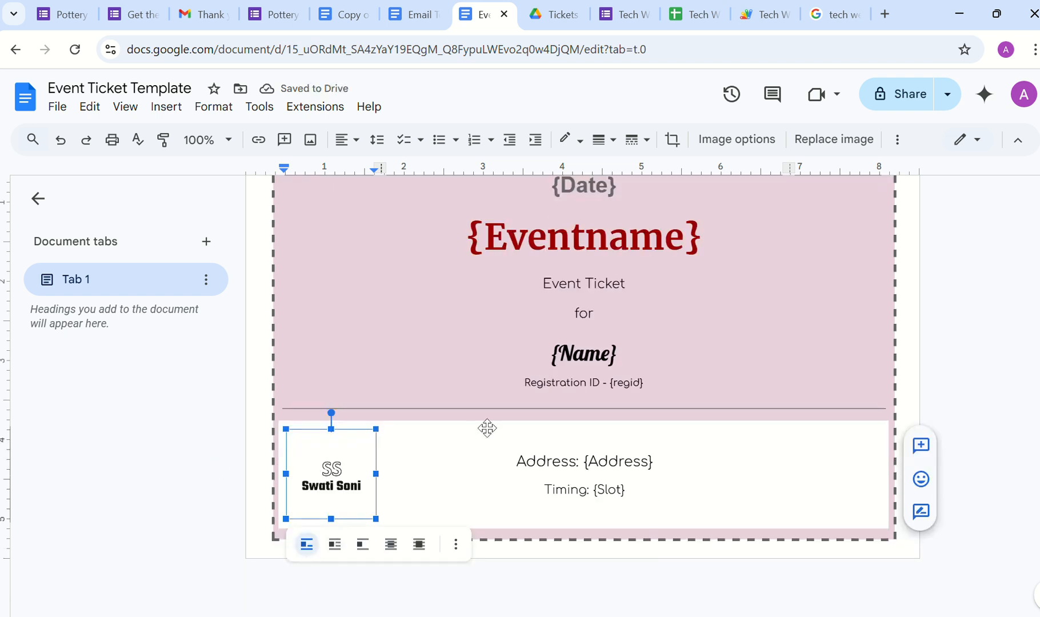
{"action": "left_click", "coordinate": [737, 359]}
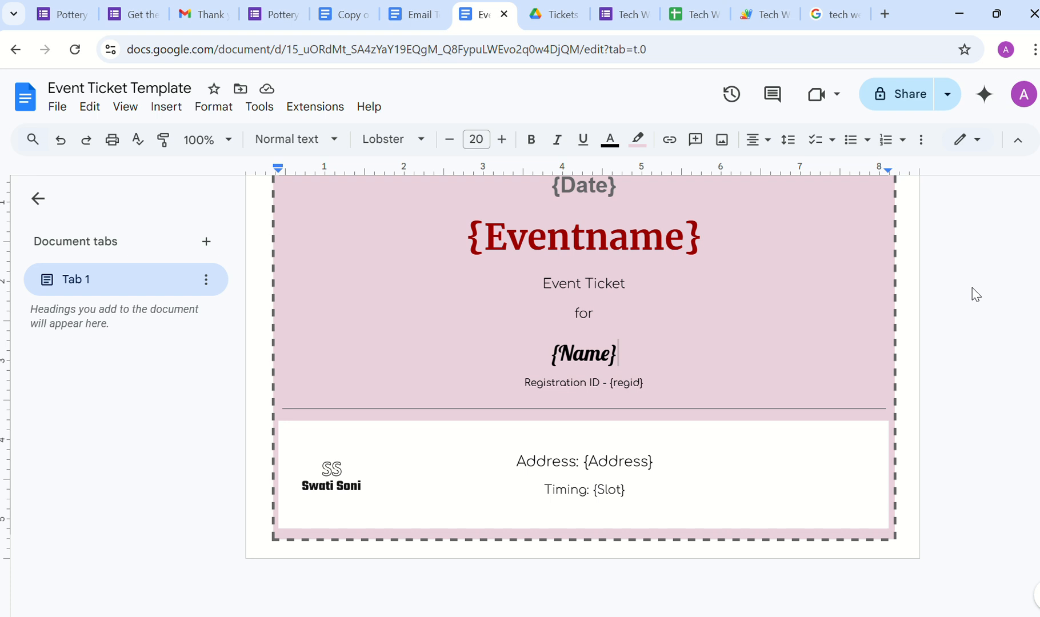
Step: Delete the word 'Event' so the ticket heading reads just 'Ticket'
{"action": "scroll", "coordinate": [786, 256], "scroll_direction": "up", "scroll_amount": 1}
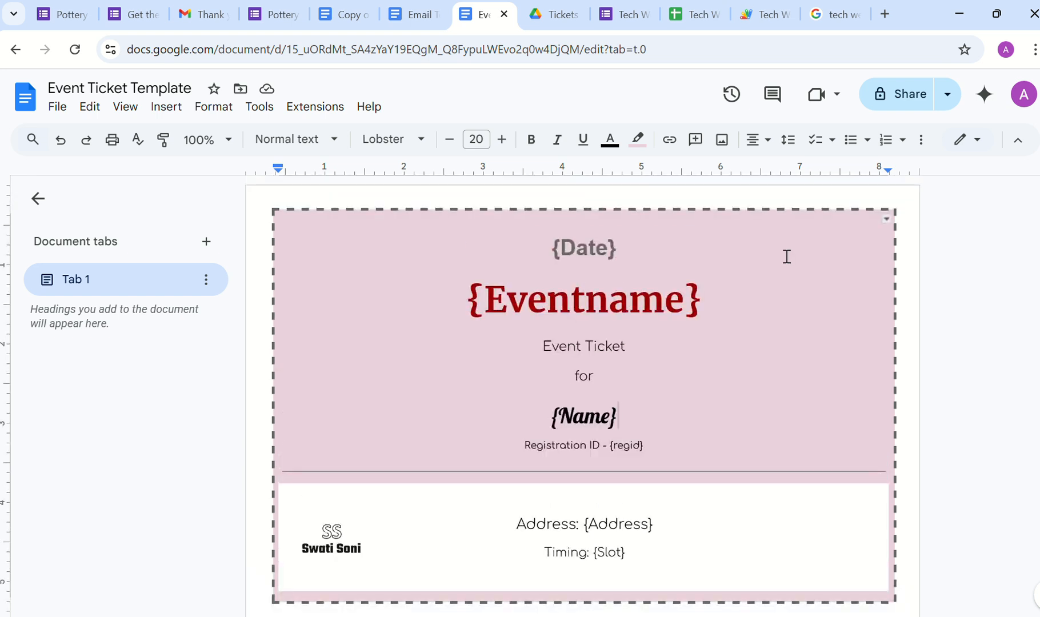
{"action": "left_click", "coordinate": [554, 257]}
{"action": "left_click_drag", "start_coordinate": [559, 257], "coordinate": [616, 251]}
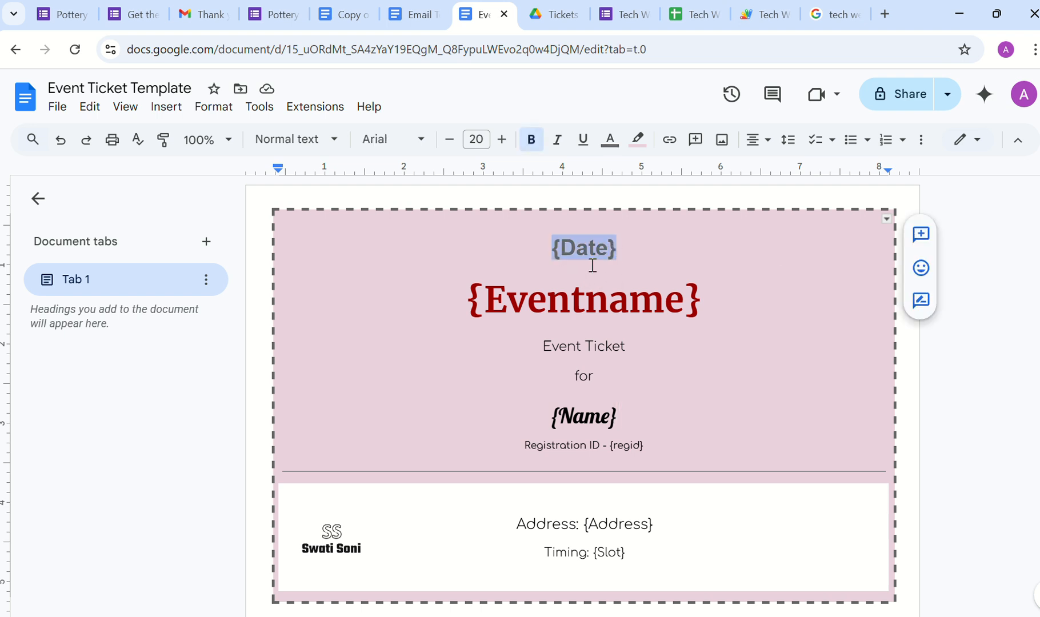
{"action": "left_click_drag", "start_coordinate": [472, 301], "coordinate": [708, 313]}
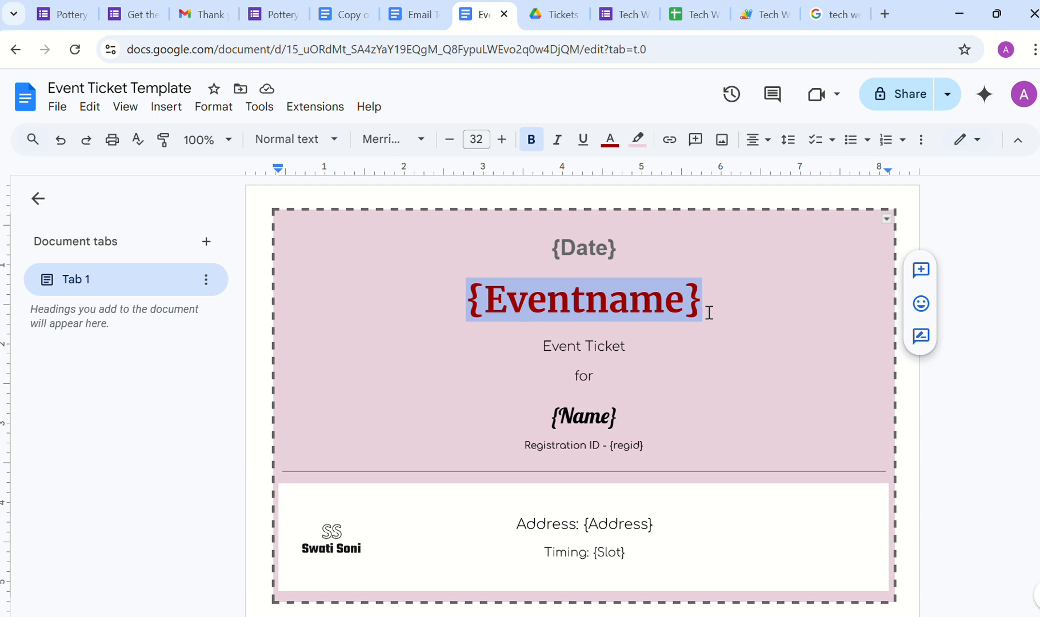
{"action": "left_click", "coordinate": [981, 452]}
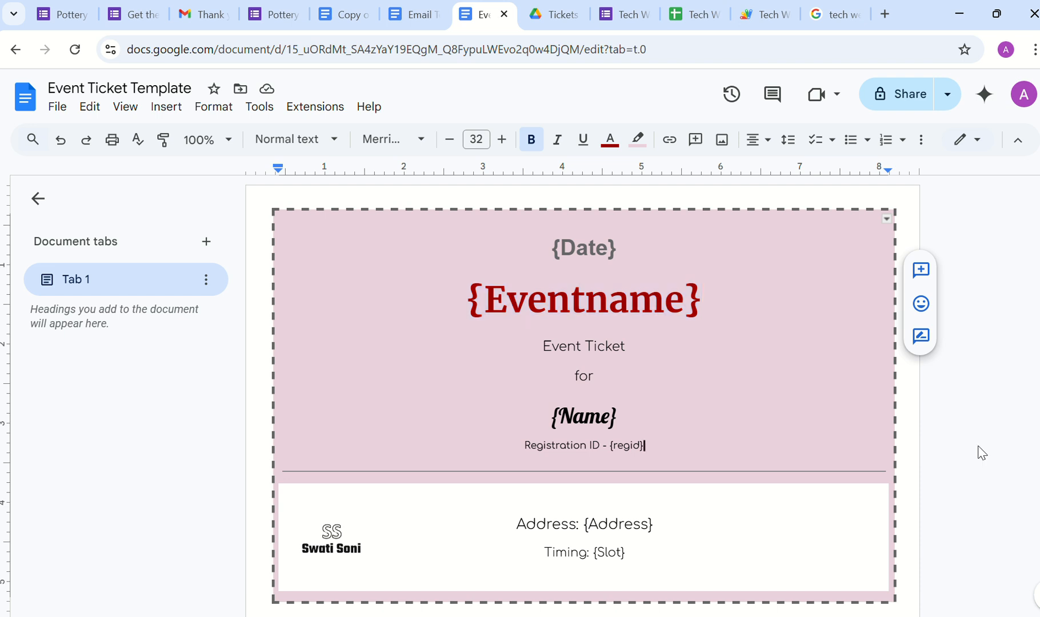
{"action": "double_click", "coordinate": [564, 349]}
{"action": "key", "text": "BackSpace"}
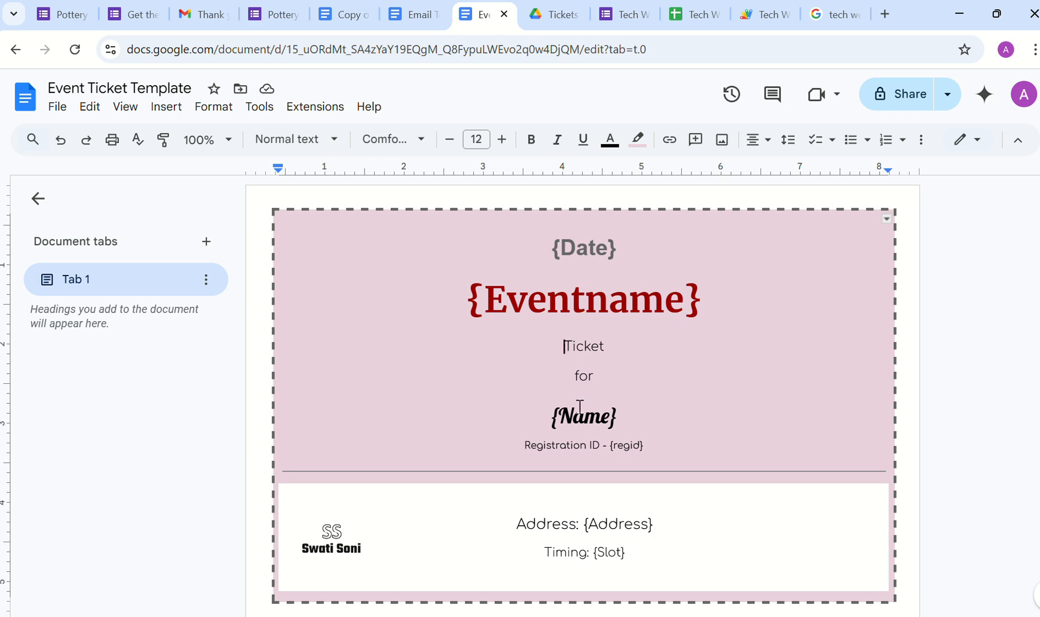
Step: Run the Tech Webinar Script and choose the account to authorize it
{"action": "left_click", "coordinate": [759, 17]}
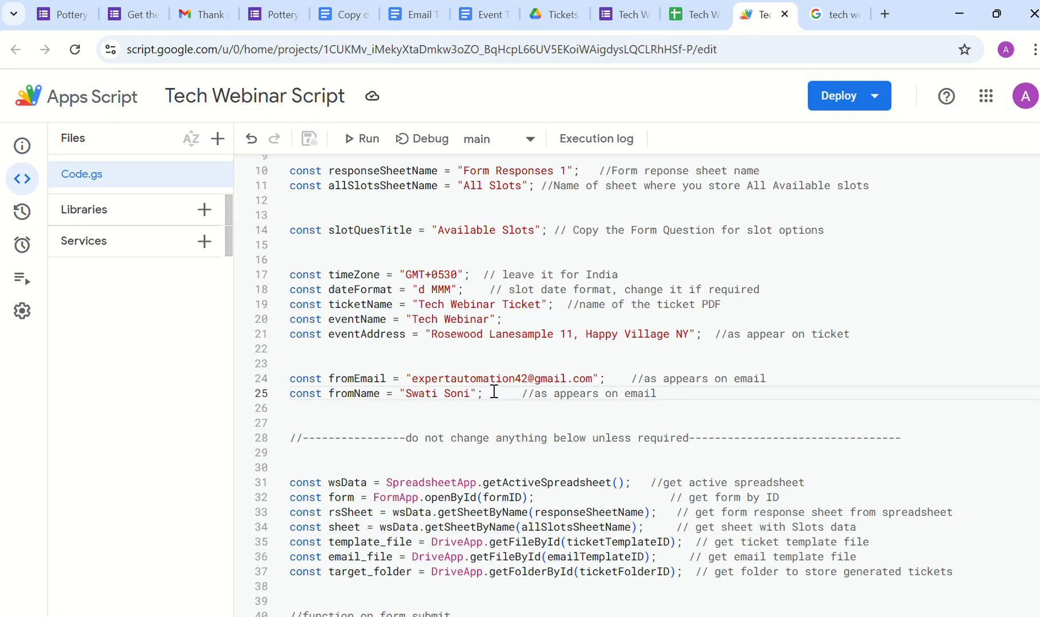
{"action": "scroll", "coordinate": [494, 392], "scroll_direction": "up", "scroll_amount": 3}
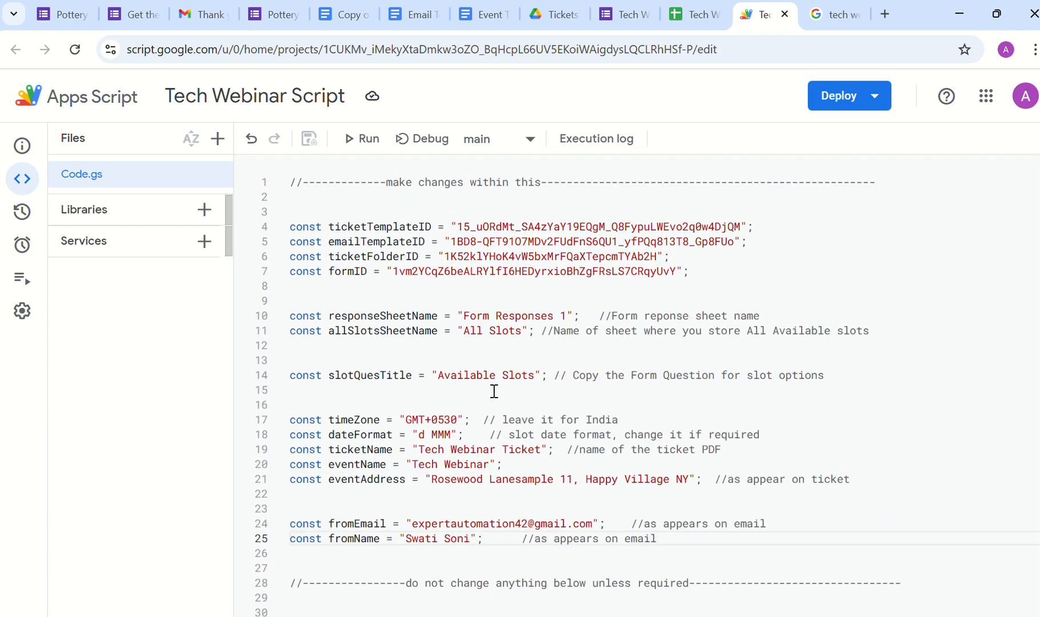
{"action": "left_click", "coordinate": [363, 147]}
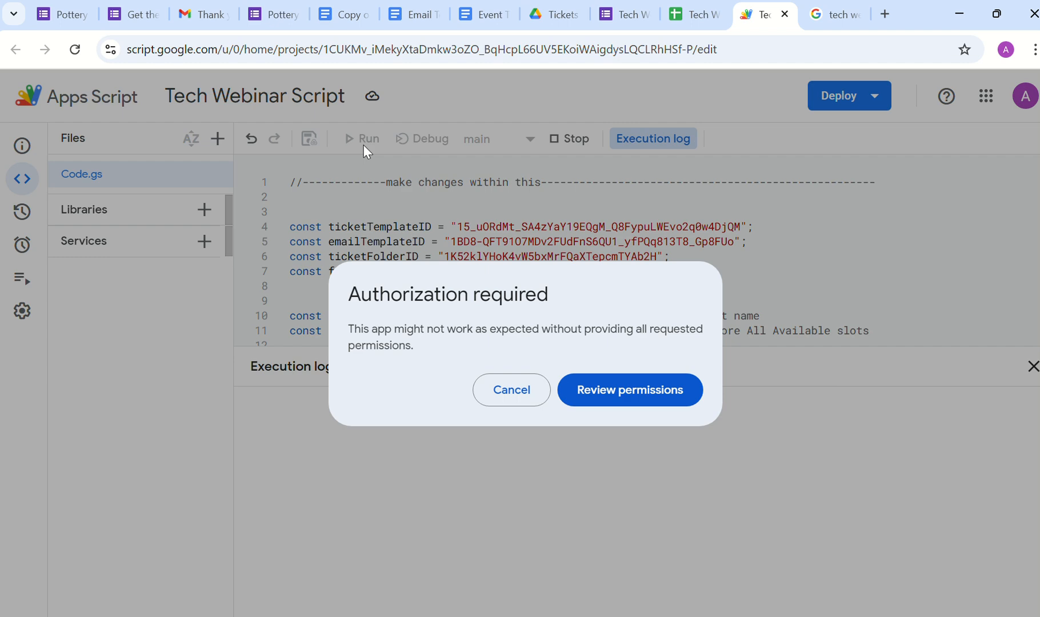
{"action": "left_click", "coordinate": [594, 389]}
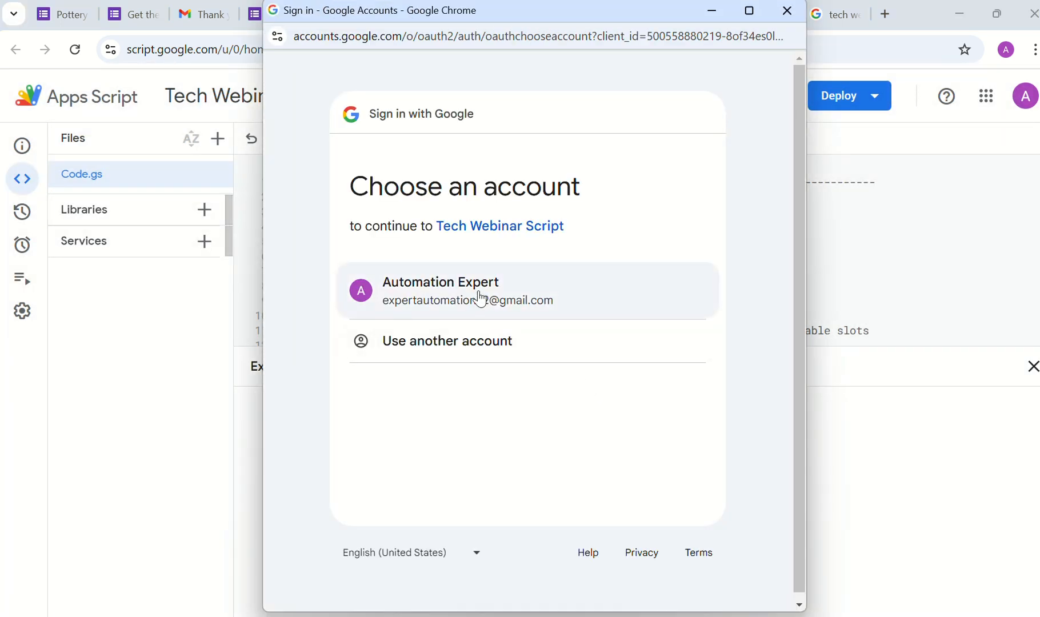
{"action": "left_click", "coordinate": [481, 297]}
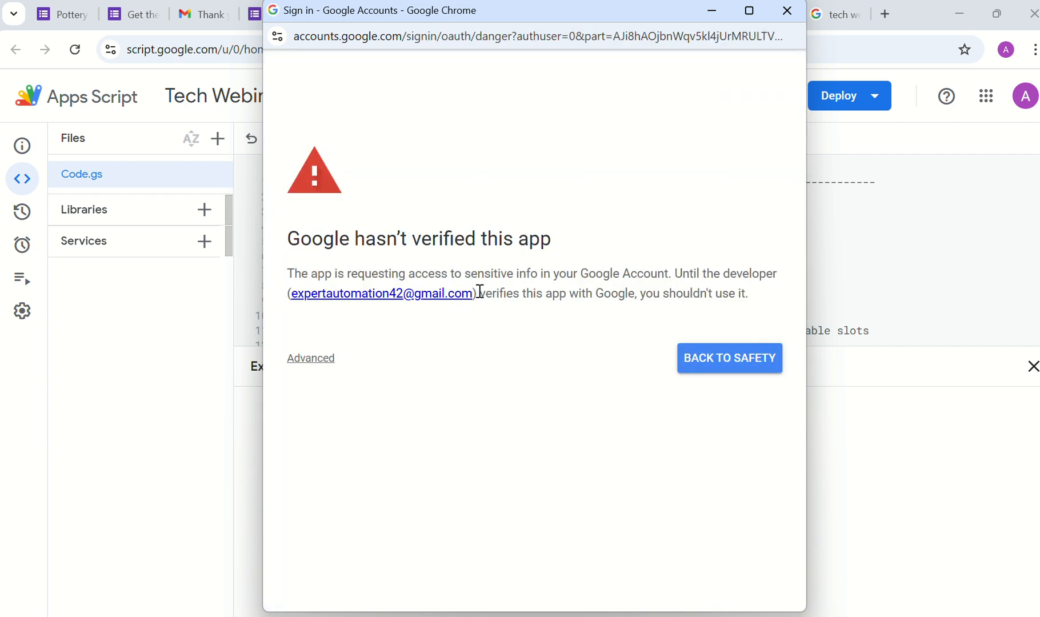
Step: Proceed past the unverified-app warning and grant all requested permissions
{"action": "left_click", "coordinate": [302, 360]}
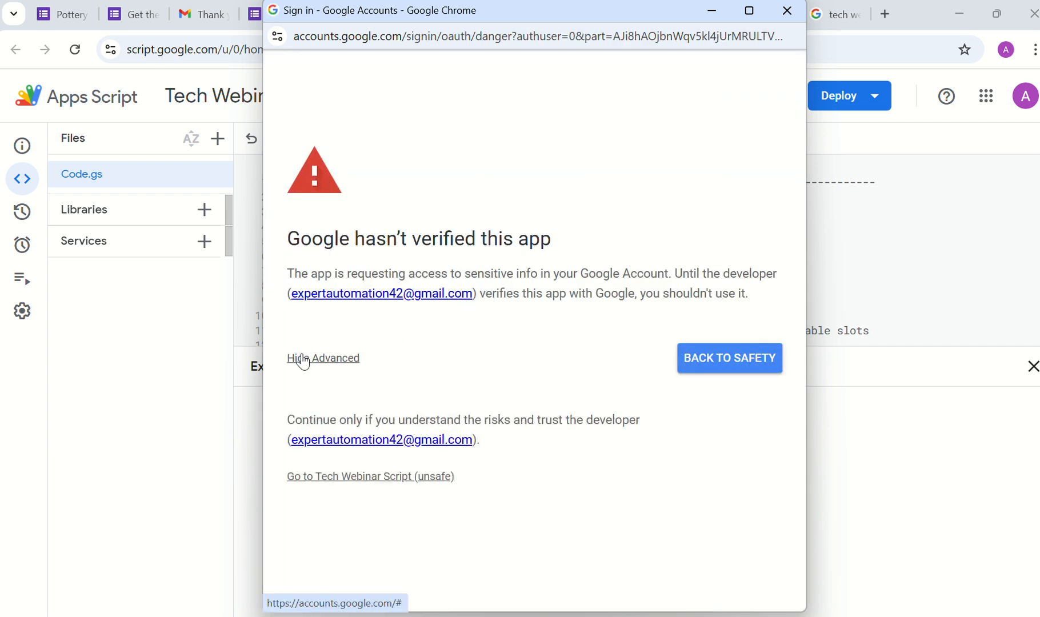
{"action": "left_click", "coordinate": [346, 477]}
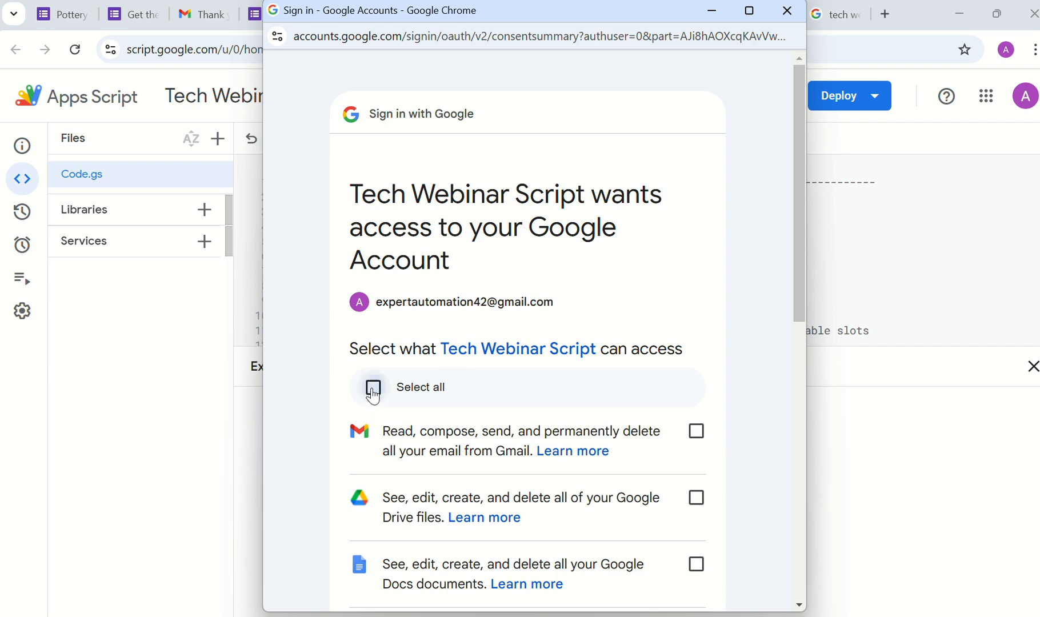
{"action": "left_click", "coordinate": [373, 389]}
{"action": "scroll", "coordinate": [478, 408], "scroll_direction": "down", "scroll_amount": 10}
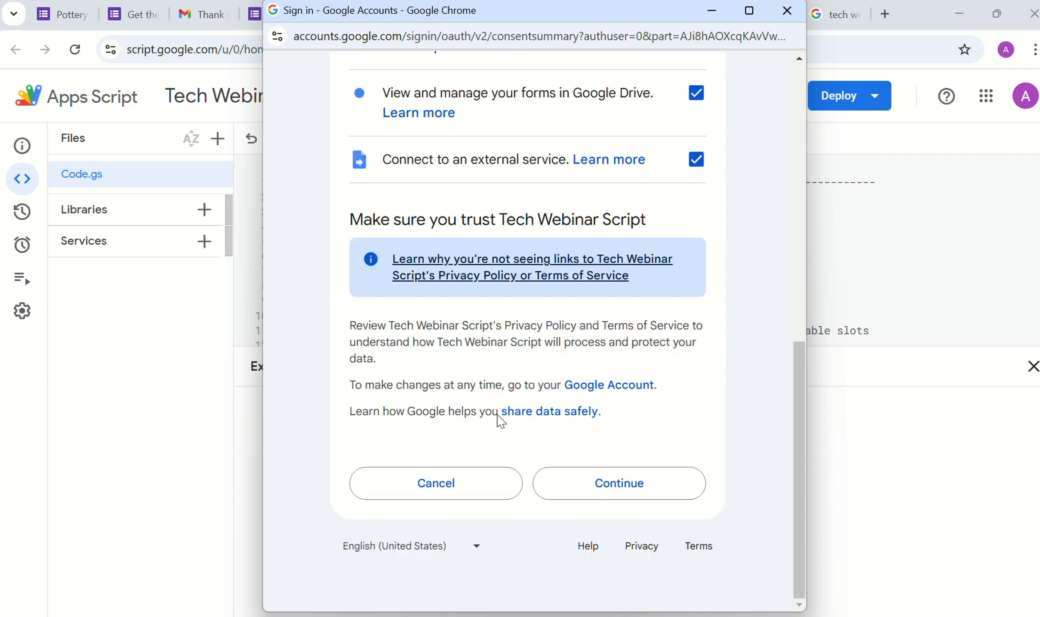
{"action": "left_click", "coordinate": [606, 495]}
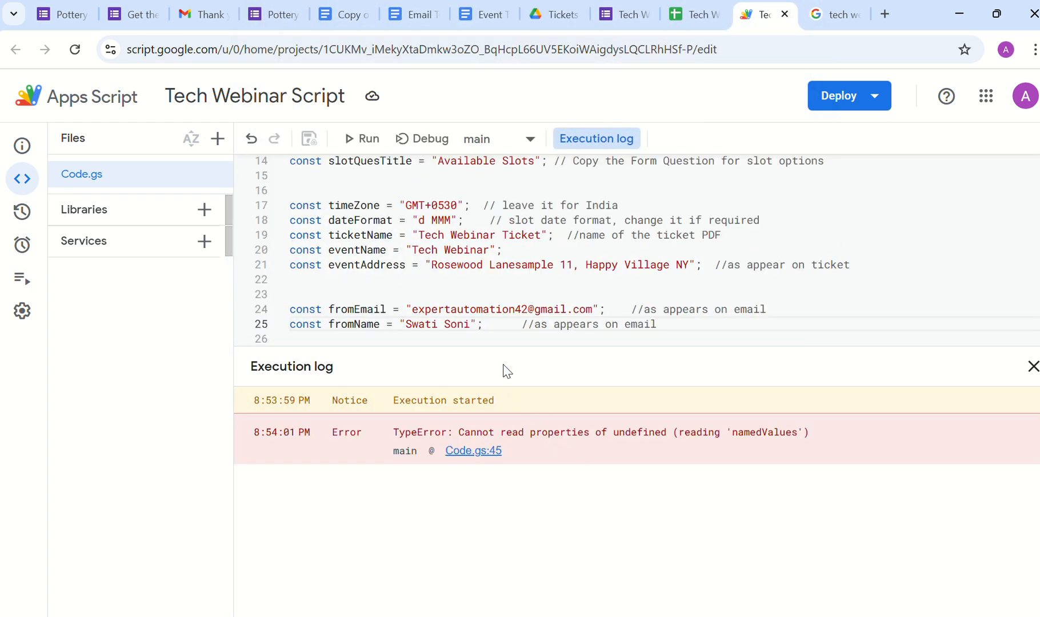
Step: Run populateForm and scroll down to the failing line 152
{"action": "left_click", "coordinate": [529, 141]}
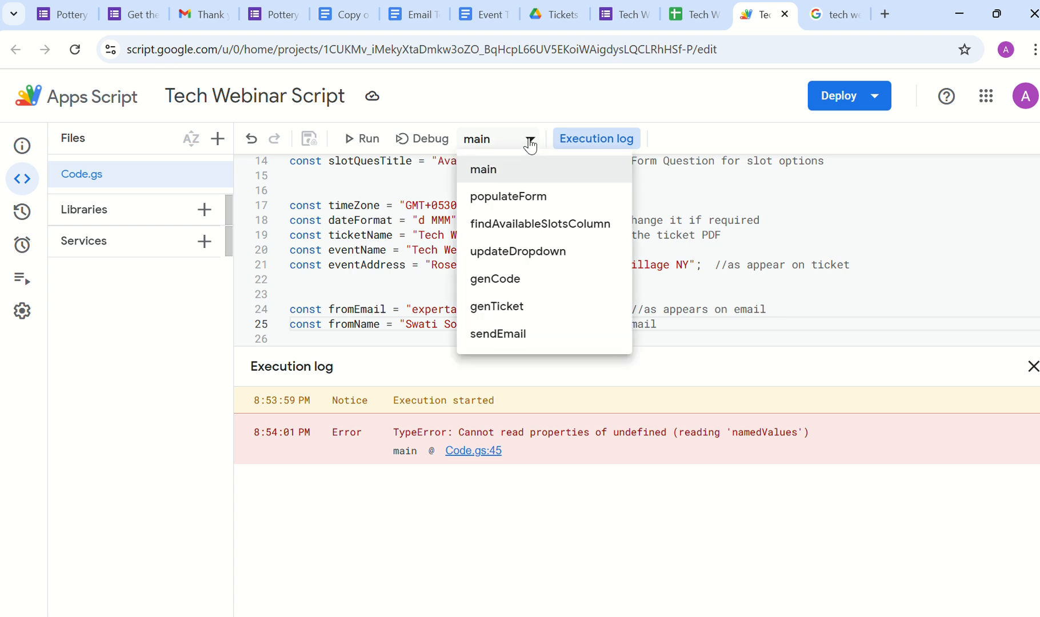
{"action": "left_click", "coordinate": [494, 201]}
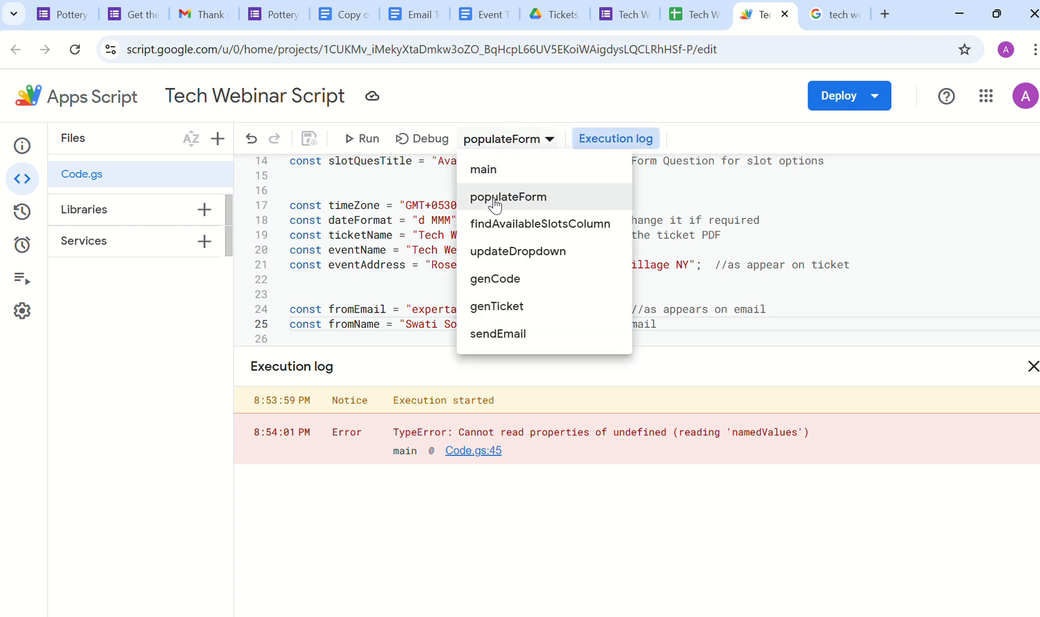
{"action": "left_click", "coordinate": [363, 153]}
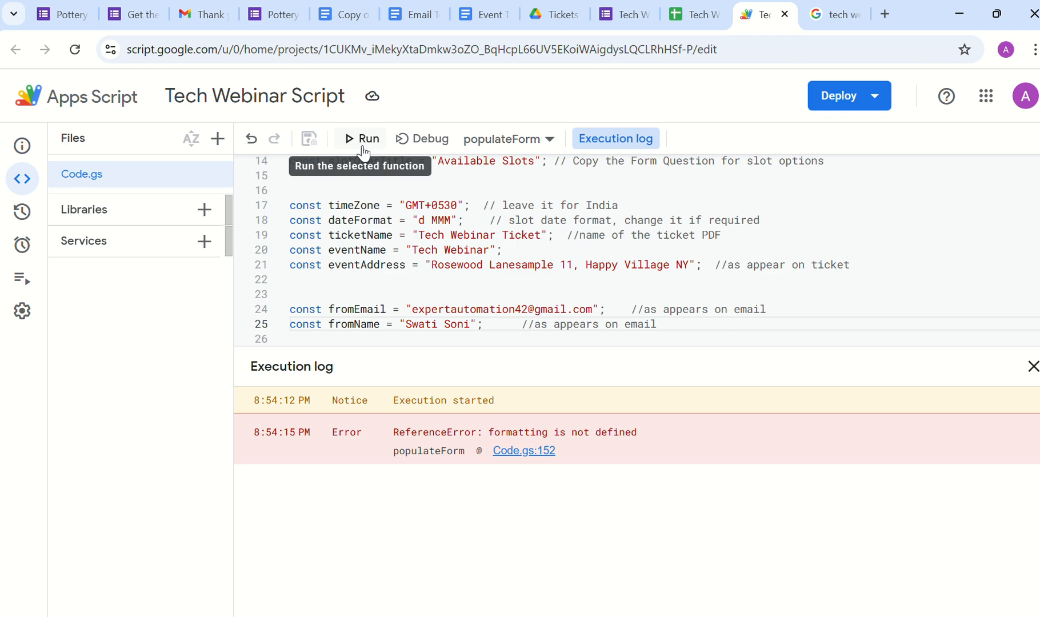
{"action": "scroll", "coordinate": [492, 311], "scroll_direction": "down", "scroll_amount": 1}
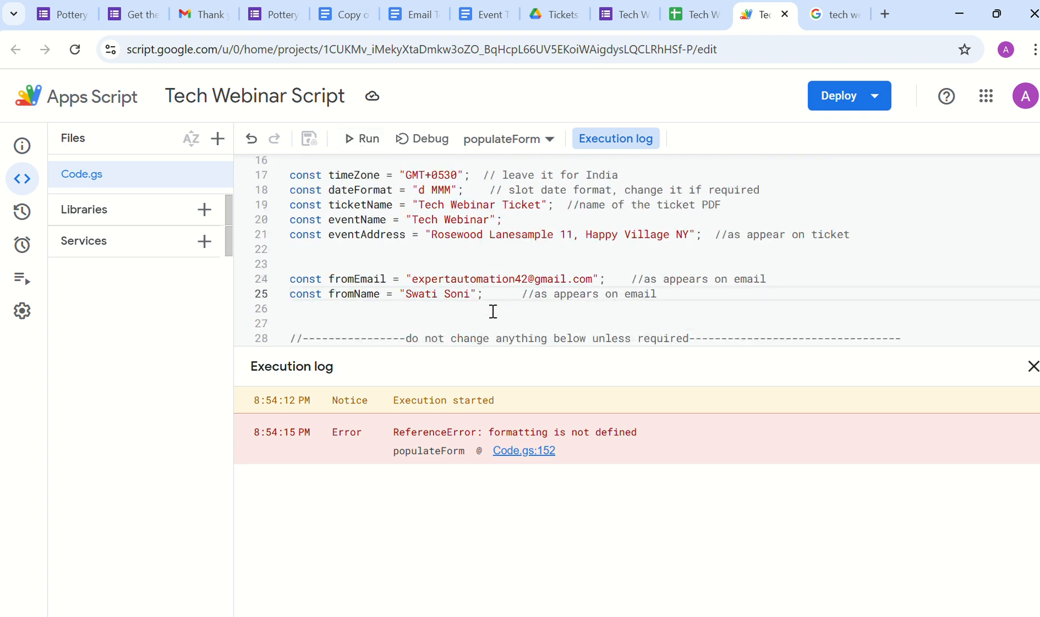
{"action": "scroll", "coordinate": [493, 312], "scroll_direction": "down", "scroll_amount": 2}
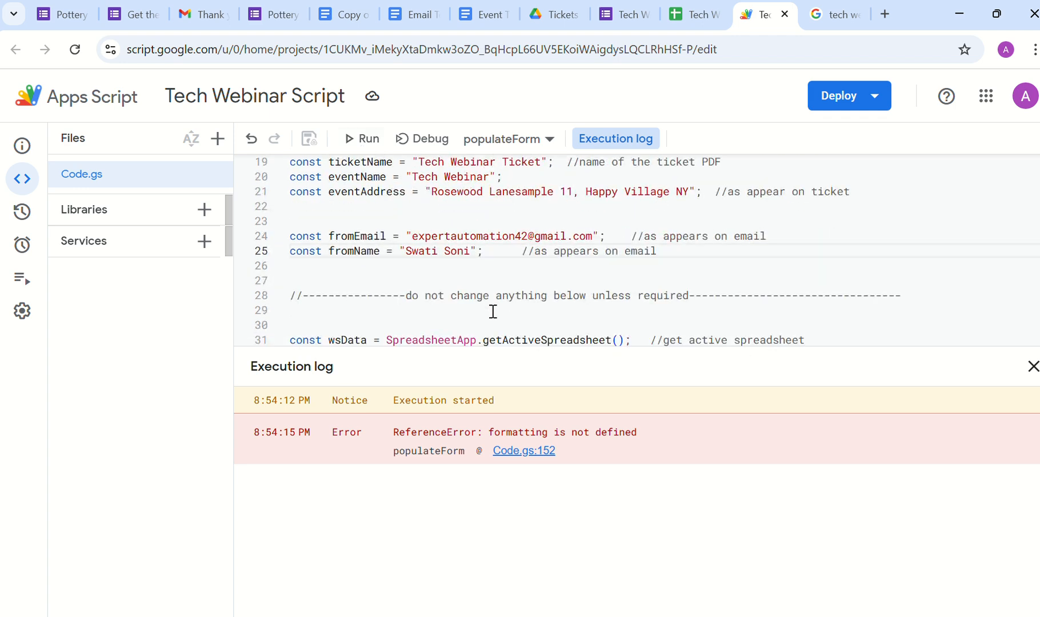
{"action": "scroll", "coordinate": [492, 311], "scroll_direction": "down", "scroll_amount": 20}
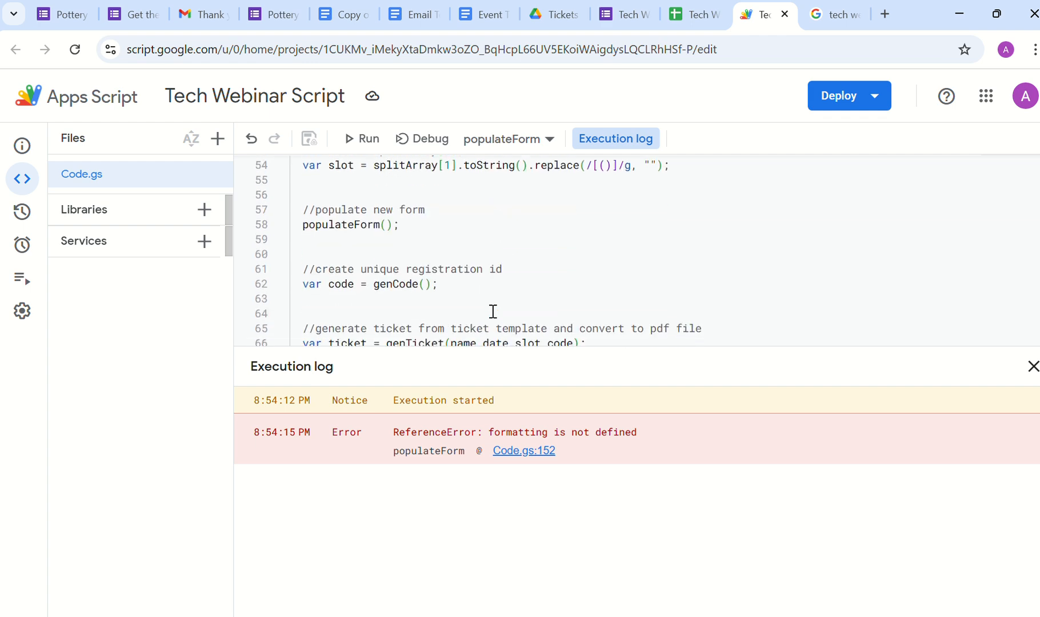
{"action": "scroll", "coordinate": [493, 312], "scroll_direction": "down", "scroll_amount": 10}
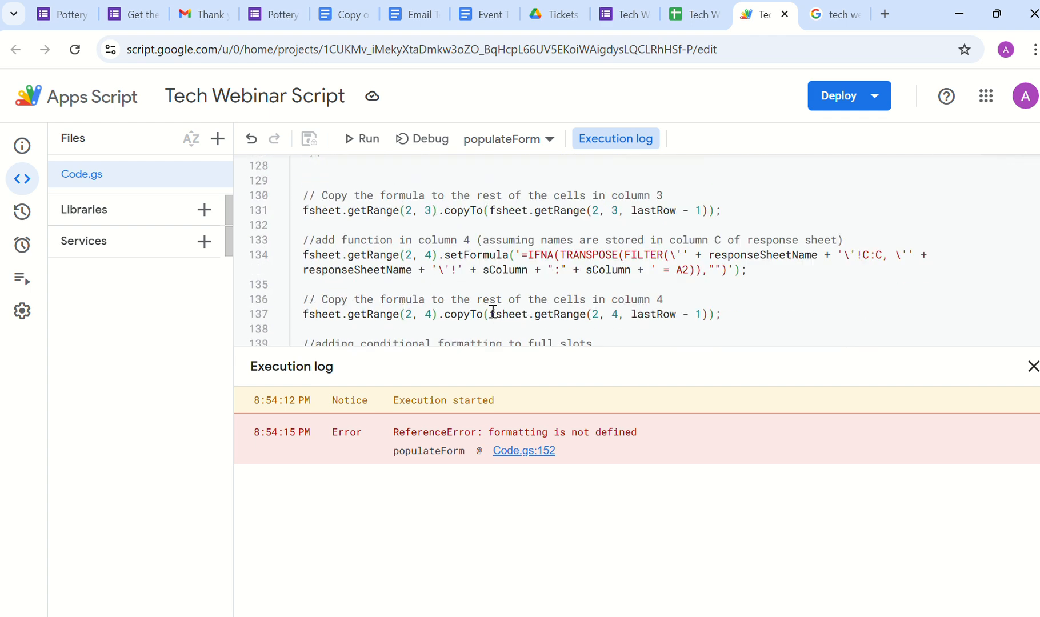
{"action": "scroll", "coordinate": [492, 311], "scroll_direction": "down", "scroll_amount": 1}
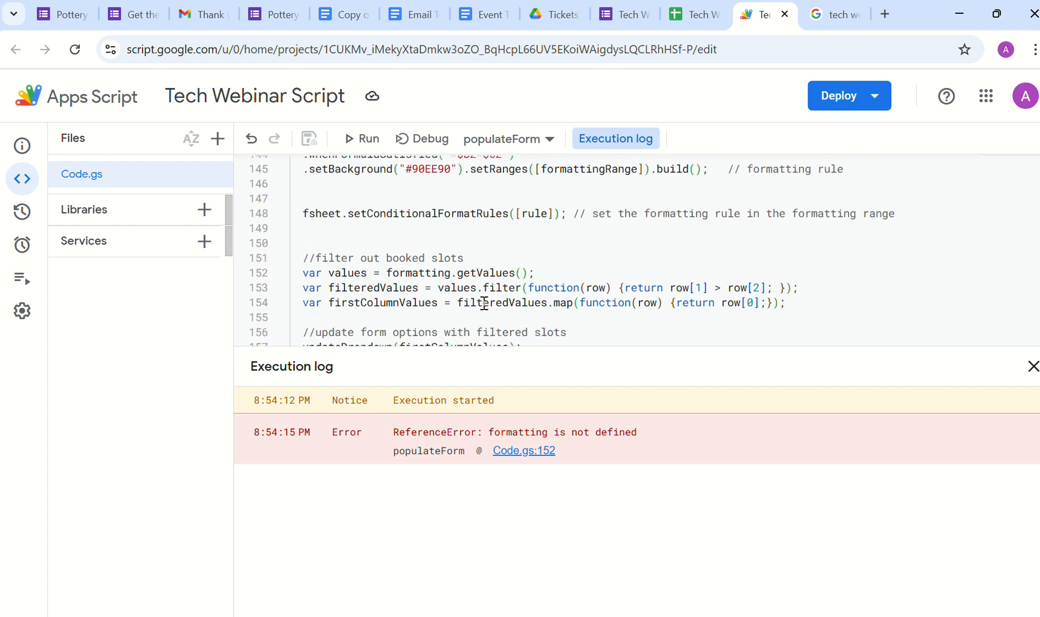
Step: Change line 152 to formattingRange, save, and rerun populateForm successfully
{"action": "left_click", "coordinate": [450, 273]}
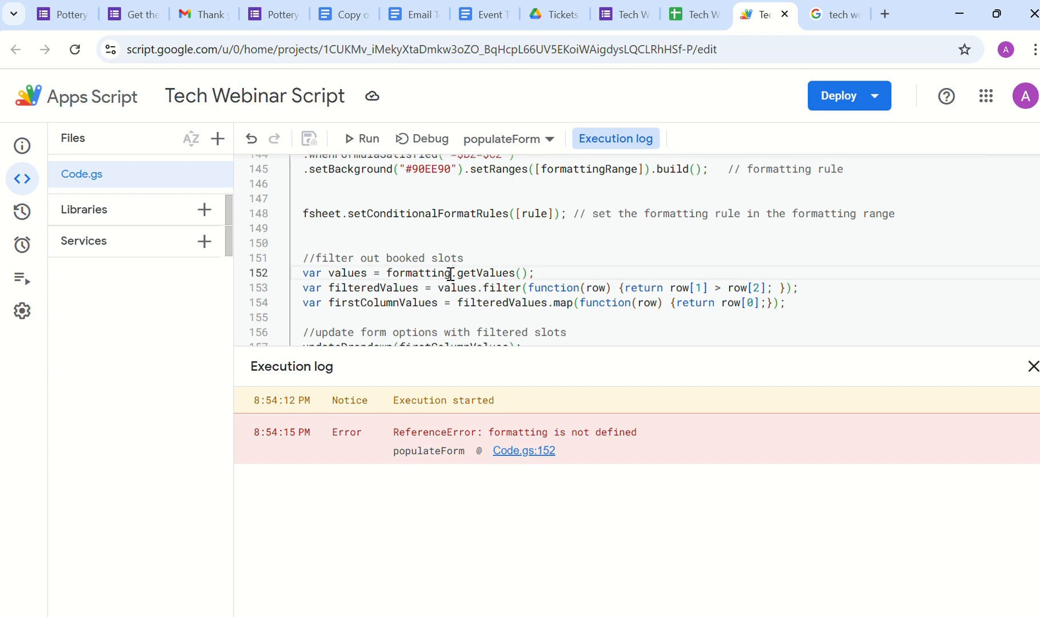
{"action": "type", "text": "Range"}
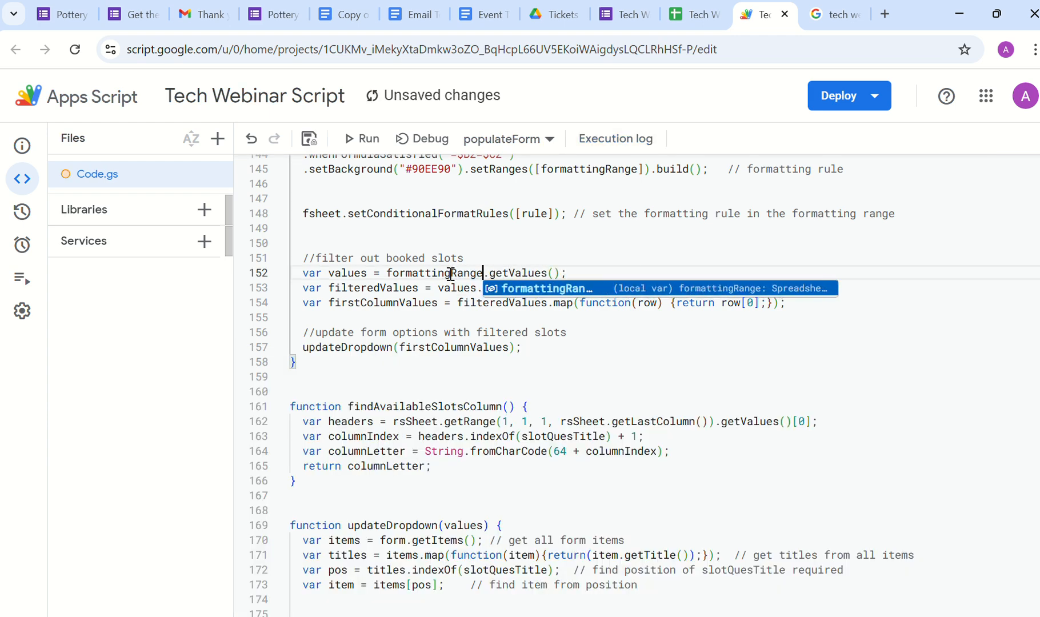
{"action": "left_click", "coordinate": [309, 140]}
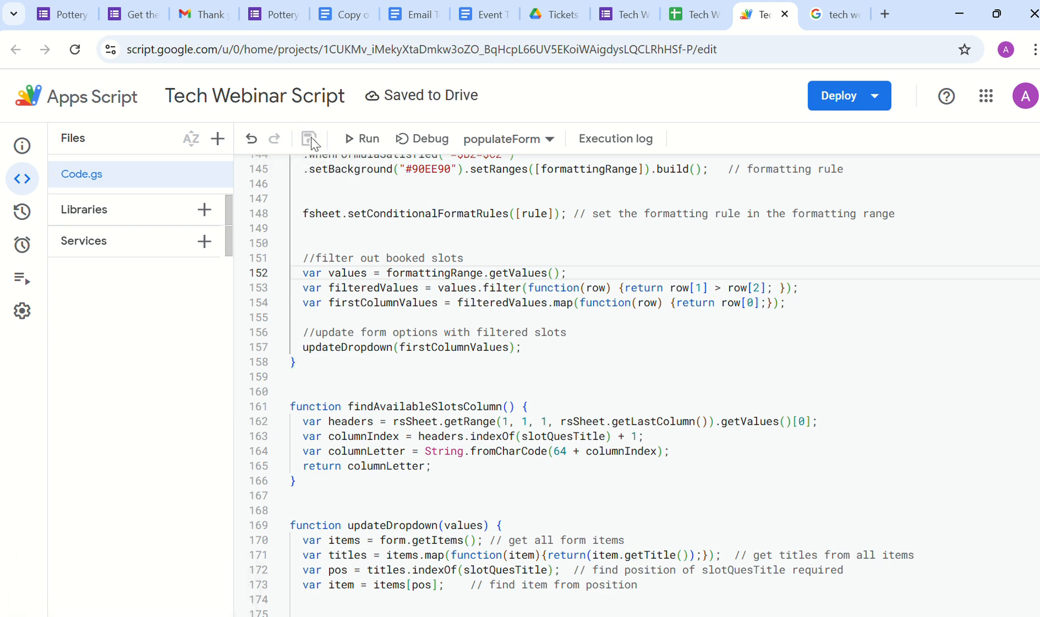
{"action": "left_click", "coordinate": [354, 147]}
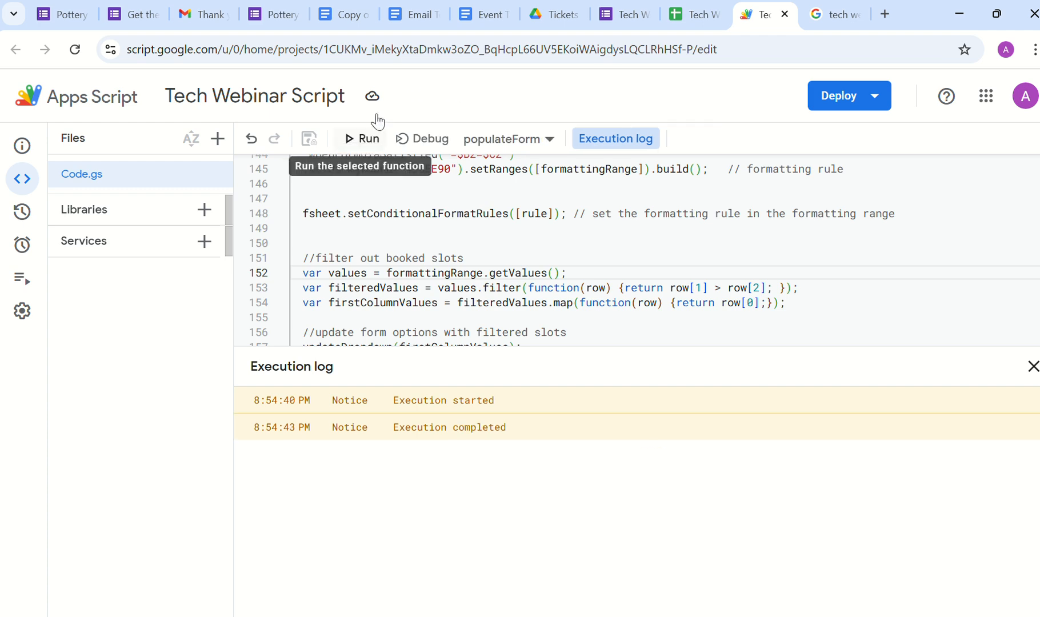
{"action": "left_click", "coordinate": [675, 18]}
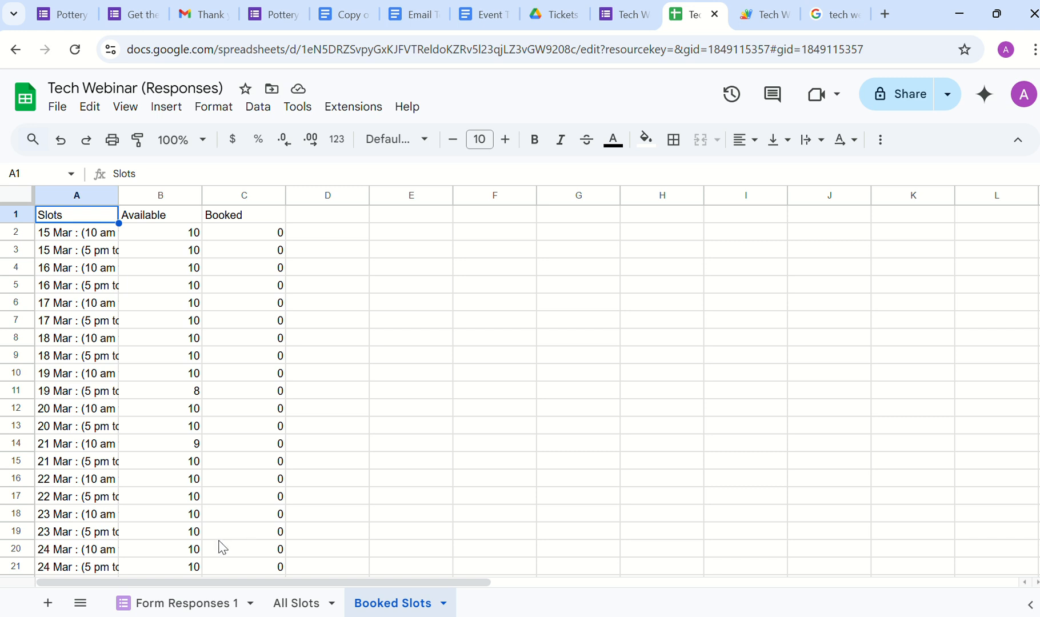
Step: Widen column A on the Booked Slots sheet to show the full slot labels
{"action": "left_click", "coordinate": [286, 606]}
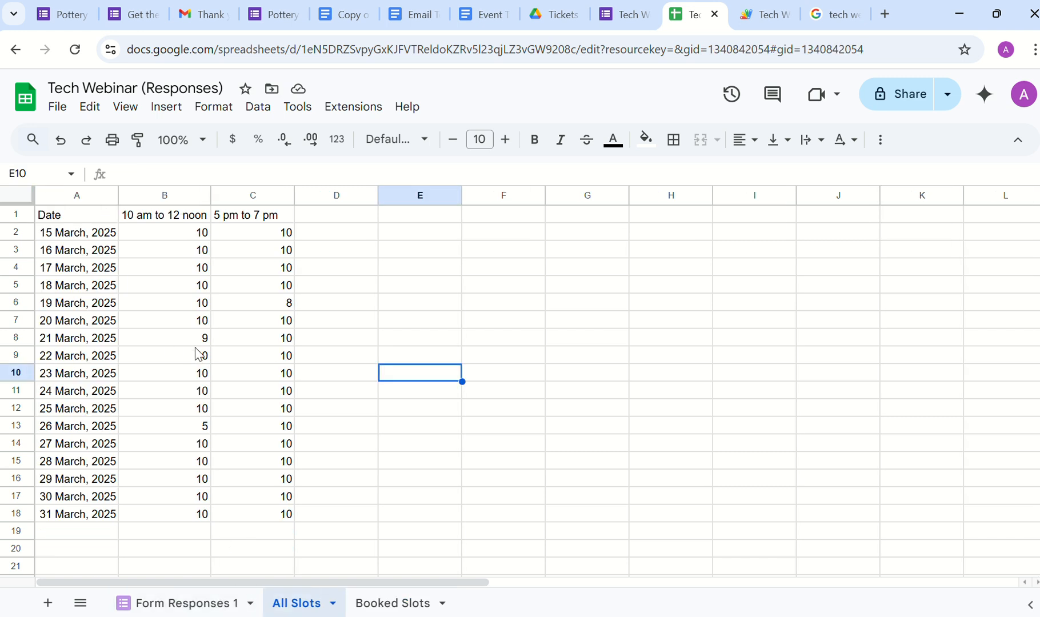
{"action": "left_click", "coordinate": [371, 601]}
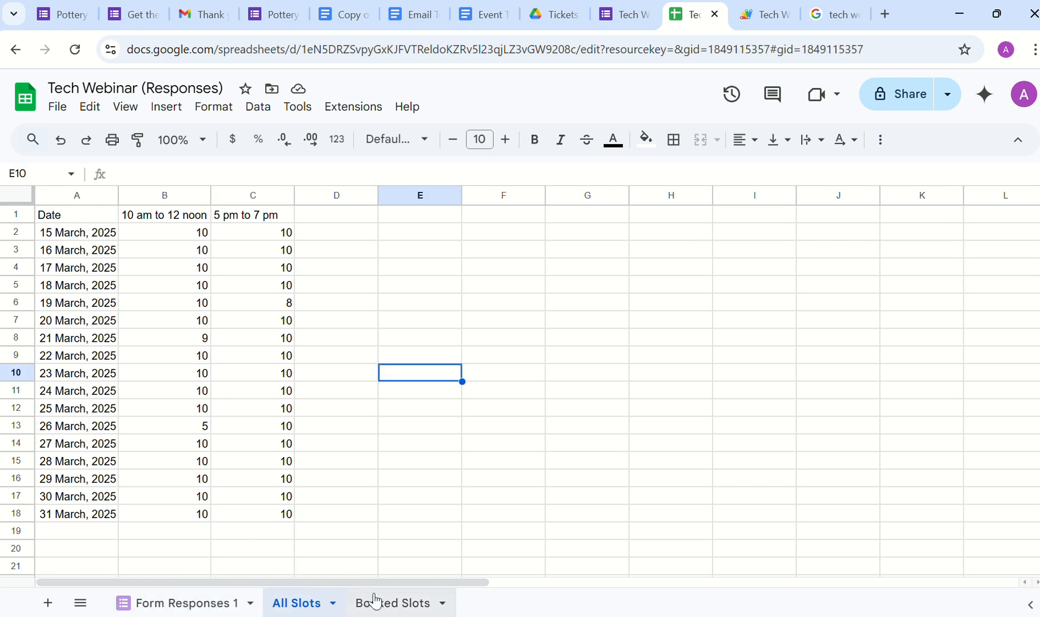
{"action": "scroll", "coordinate": [330, 457], "scroll_direction": "down", "scroll_amount": 1}
{"action": "scroll", "coordinate": [330, 457], "scroll_direction": "down", "scroll_amount": 4}
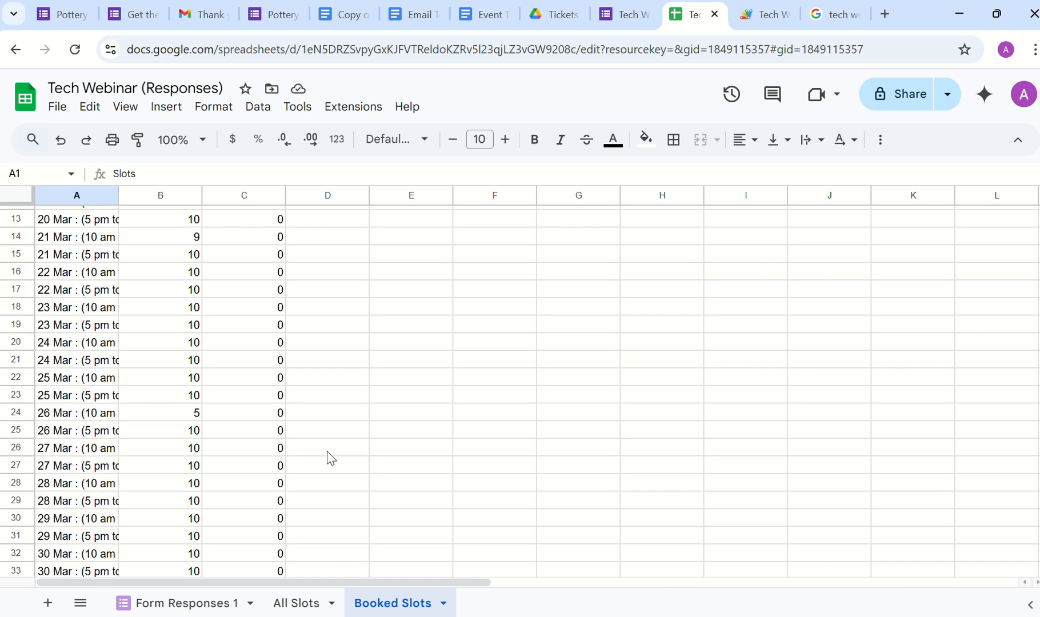
{"action": "scroll", "coordinate": [275, 456], "scroll_direction": "up", "scroll_amount": 5}
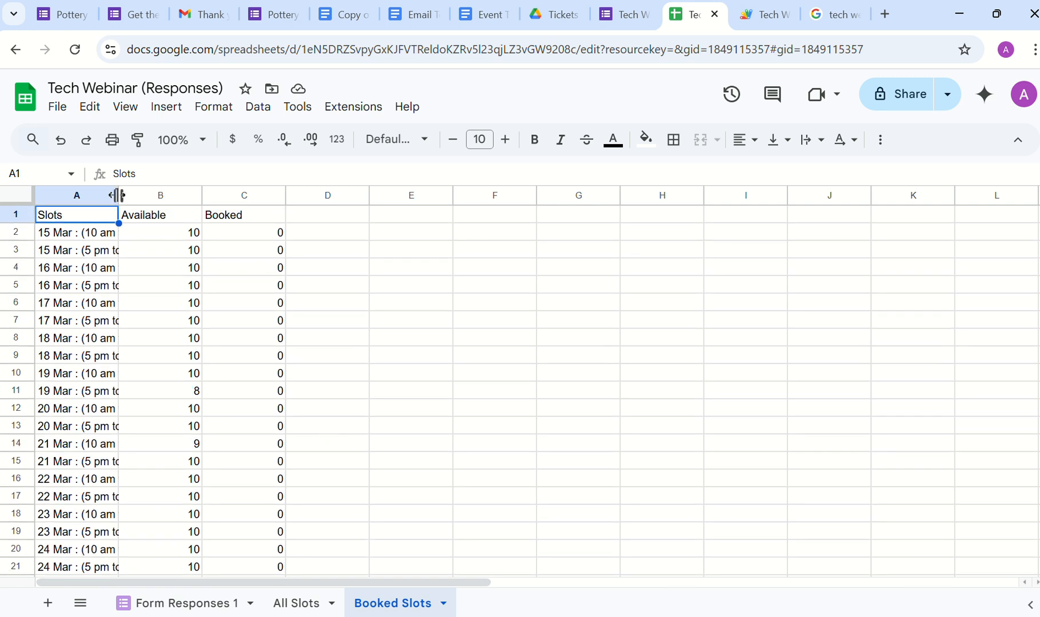
{"action": "left_click_drag", "start_coordinate": [118, 196], "coordinate": [180, 208]}
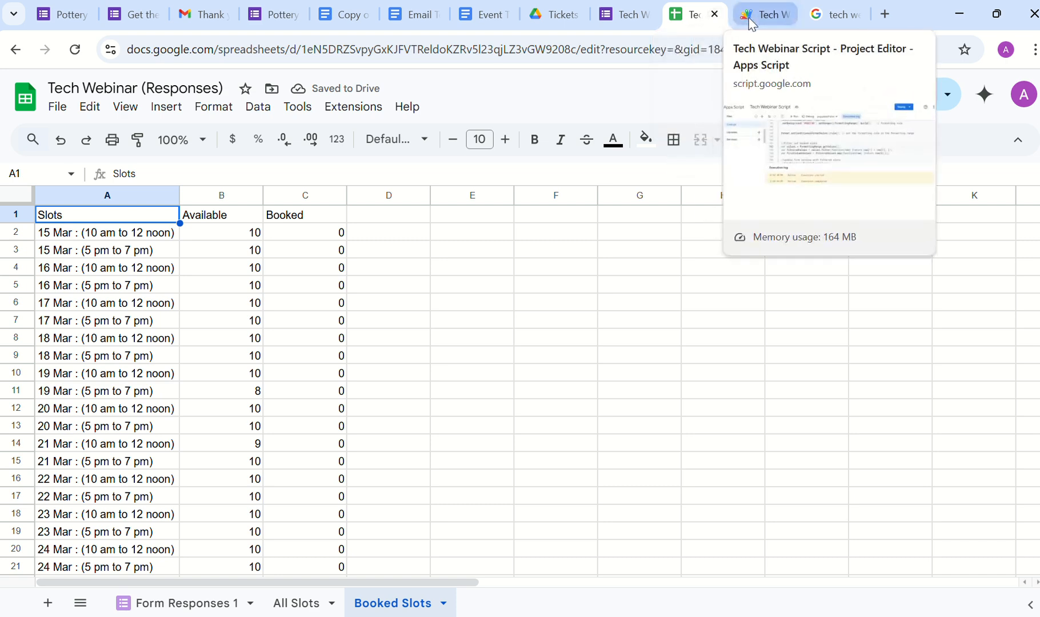
{"action": "left_click", "coordinate": [742, 16]}
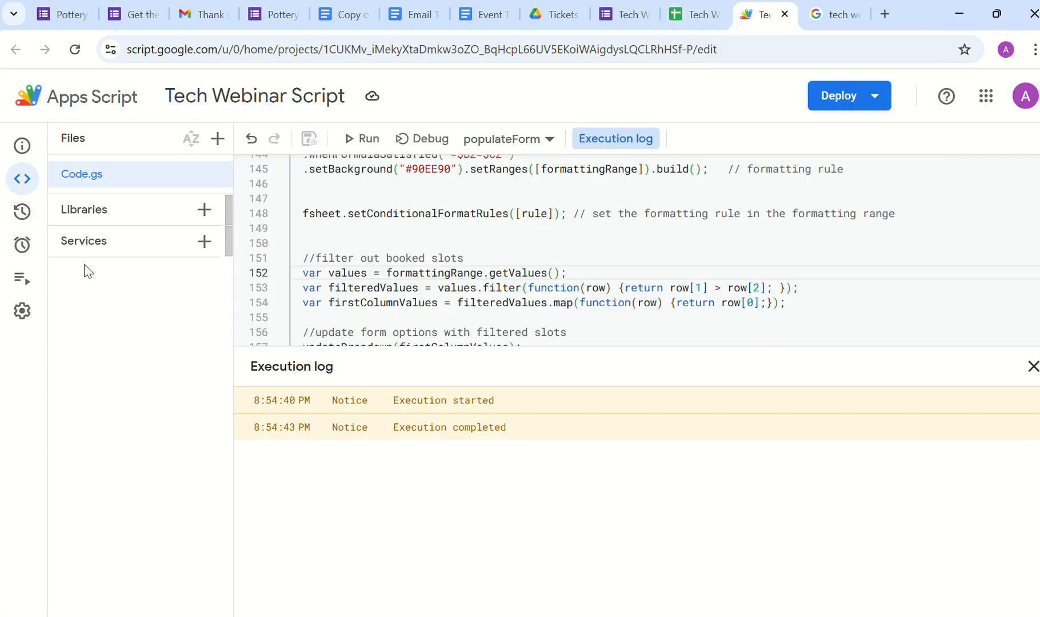
Step: Create a From spreadsheet – On form submit trigger that runs main
{"action": "mouse_move", "coordinate": [24, 290]}
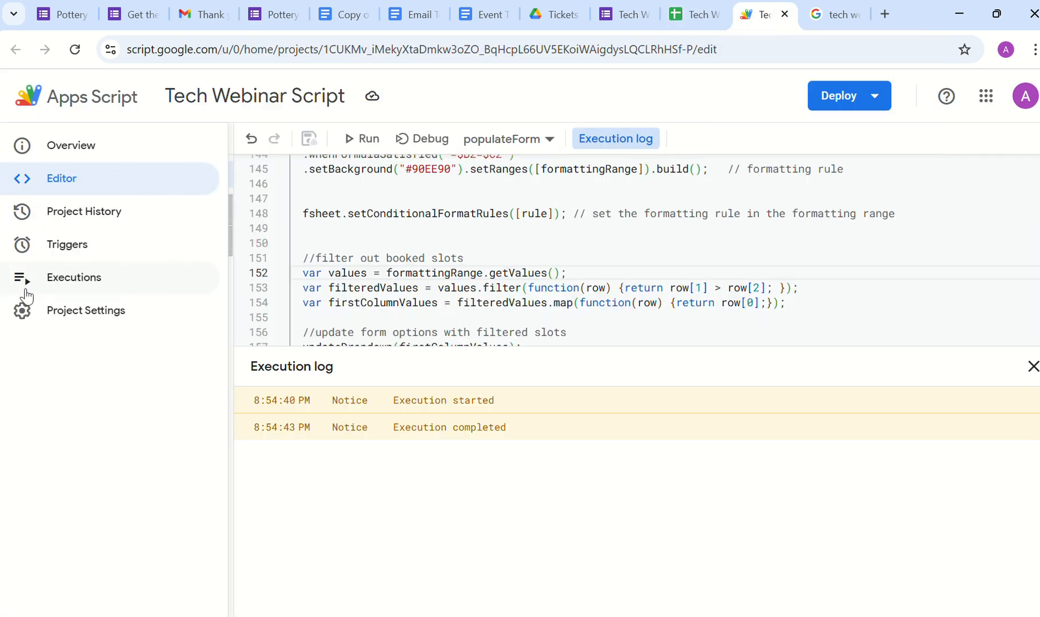
{"action": "left_click", "coordinate": [59, 256]}
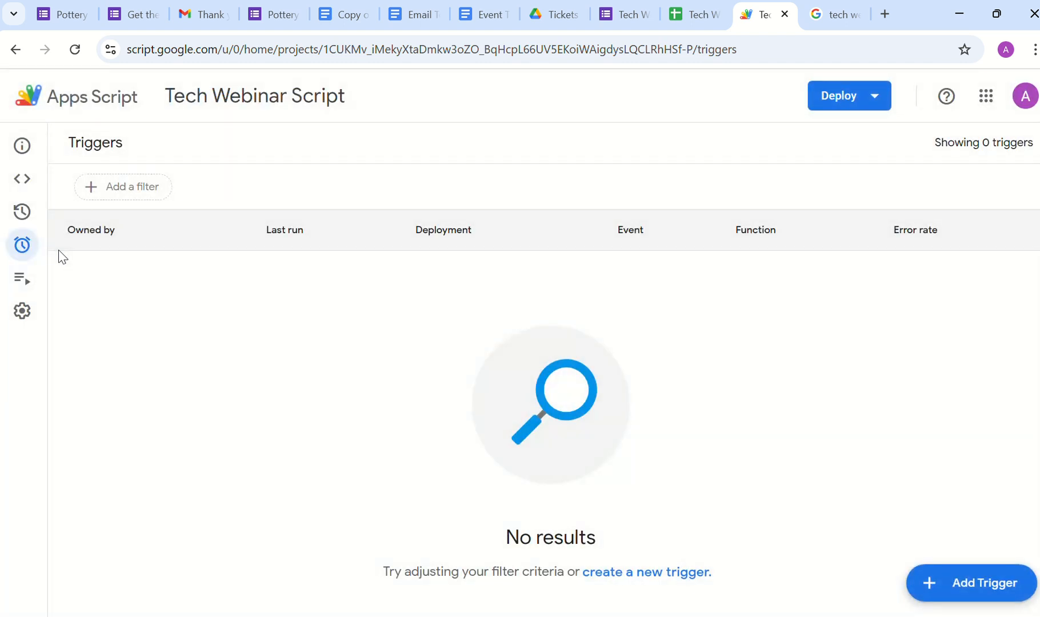
{"action": "left_click", "coordinate": [930, 588]}
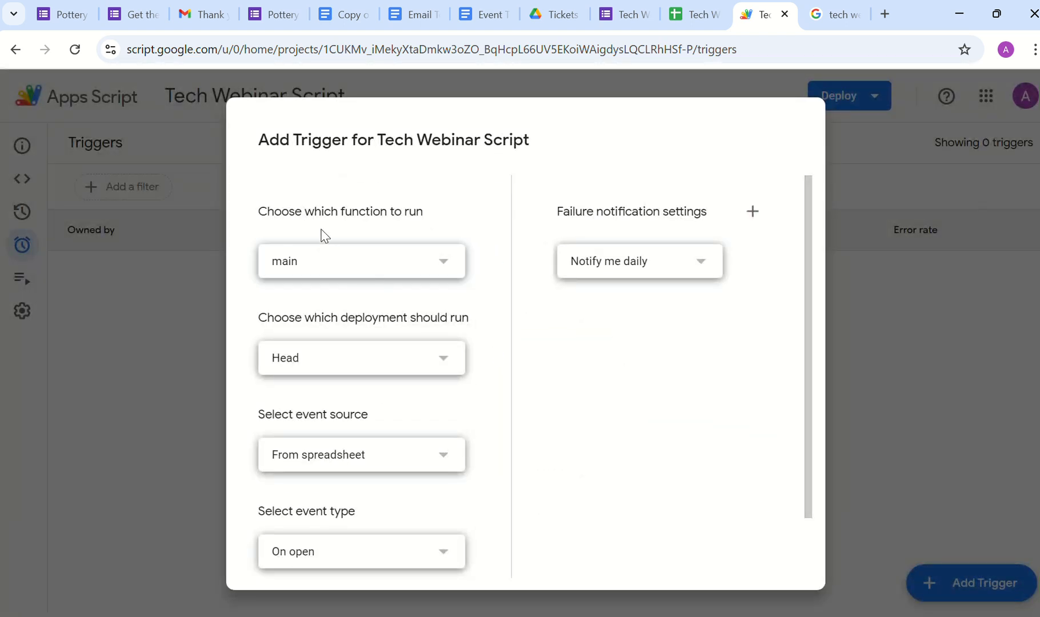
{"action": "scroll", "coordinate": [341, 312], "scroll_direction": "down", "scroll_amount": 1}
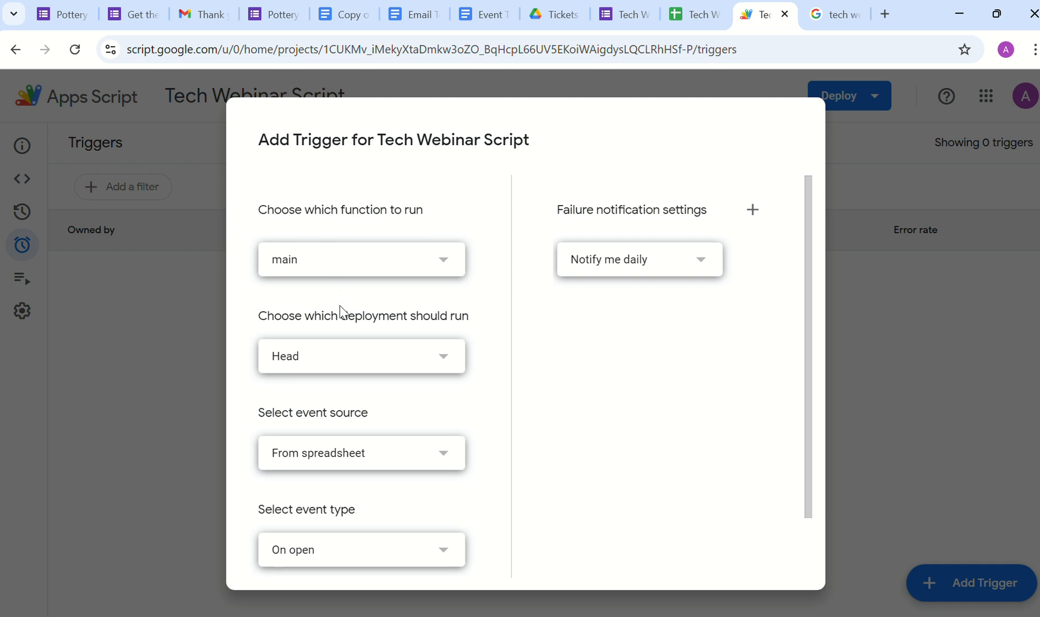
{"action": "scroll", "coordinate": [341, 311], "scroll_direction": "down", "scroll_amount": 2}
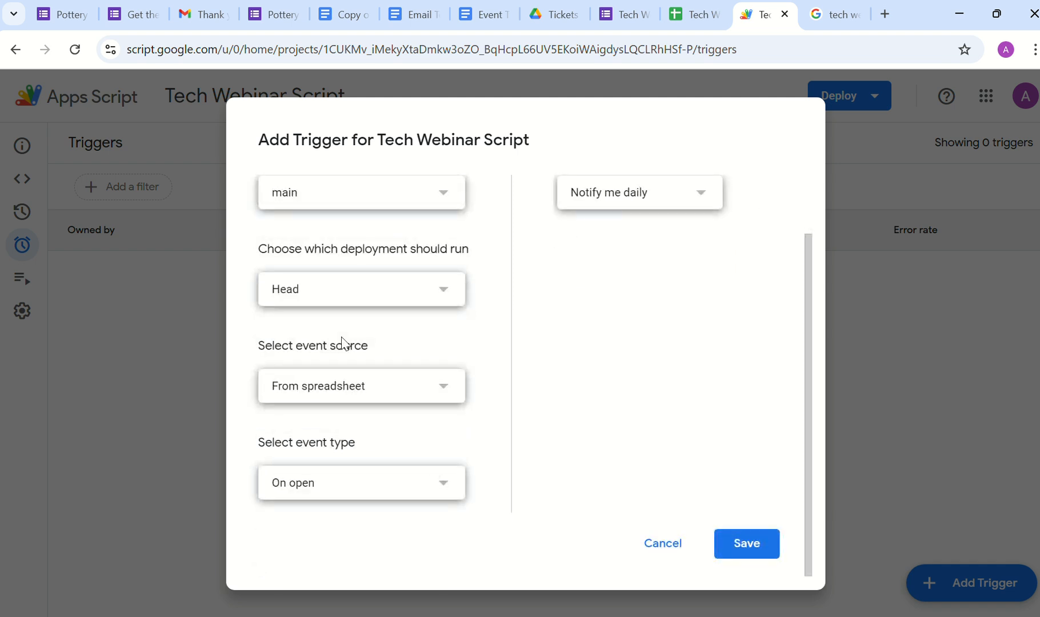
{"action": "left_click", "coordinate": [361, 495]}
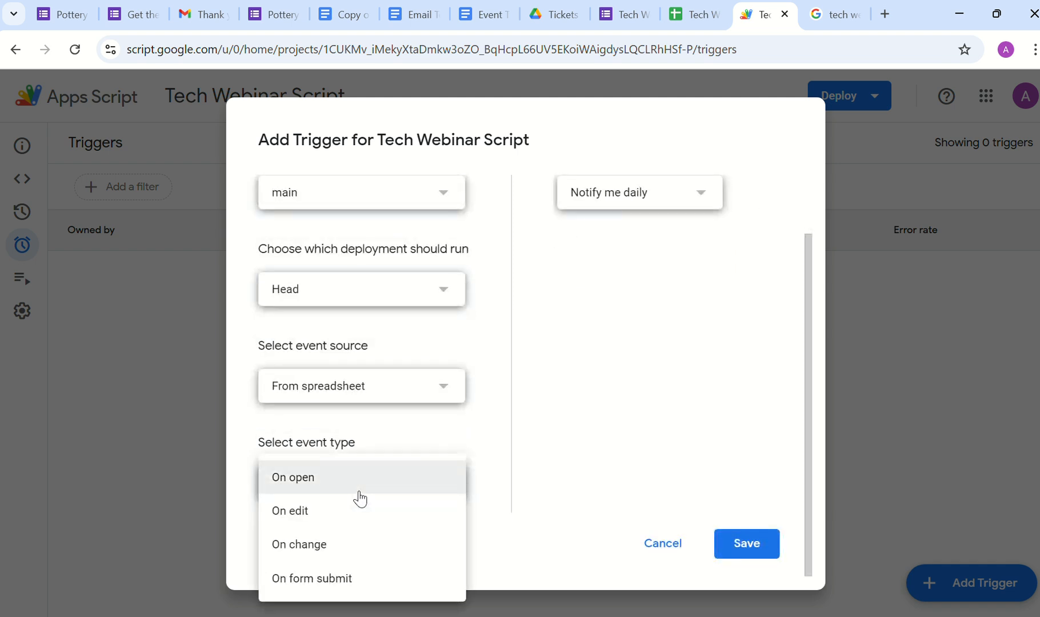
{"action": "left_click", "coordinate": [324, 579]}
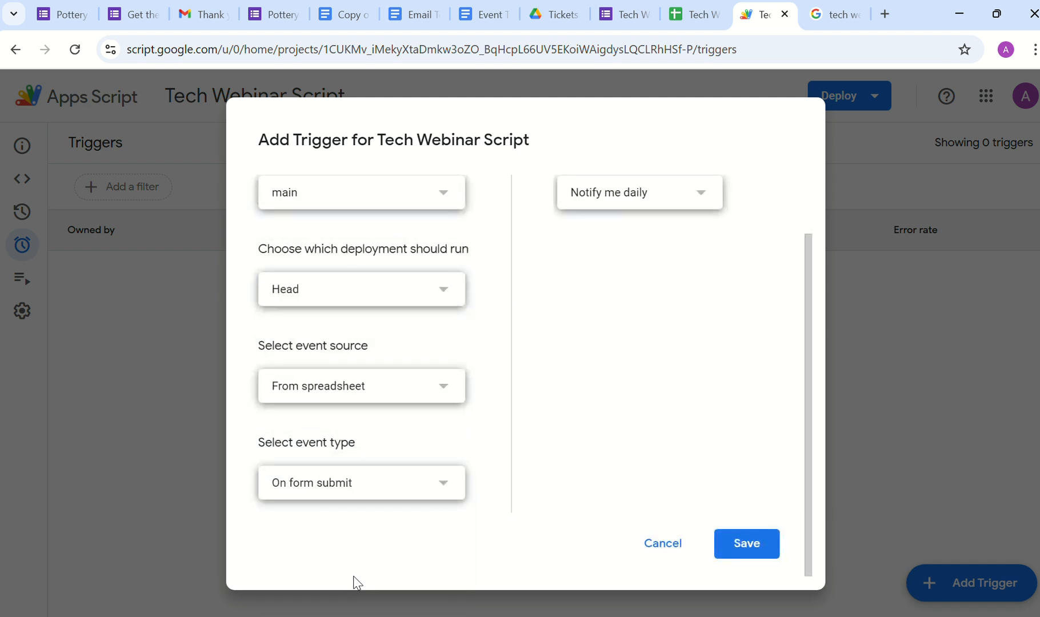
{"action": "left_click", "coordinate": [731, 552]}
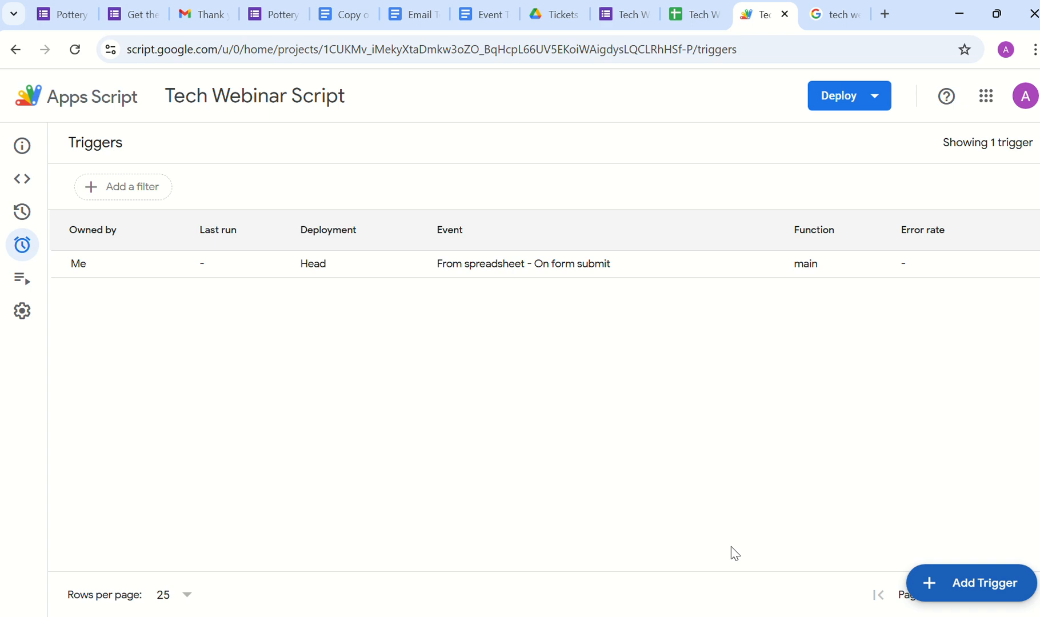
{"action": "left_click", "coordinate": [27, 180]}
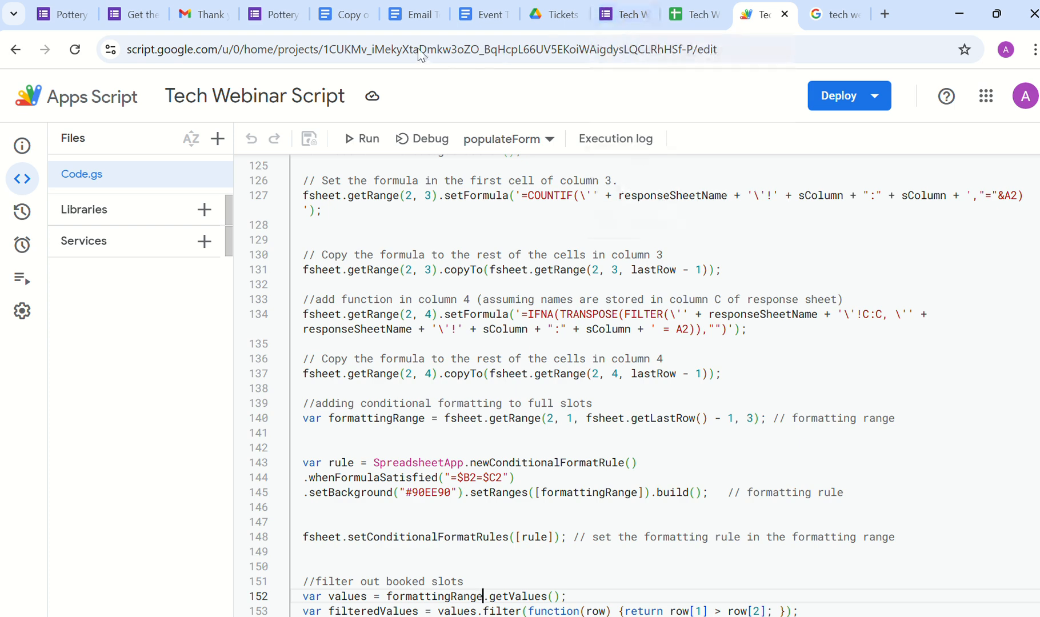
Step: Copy the Tech Webinar form's responder link and paste it into a new tab's address bar
{"action": "left_click", "coordinate": [625, 14]}
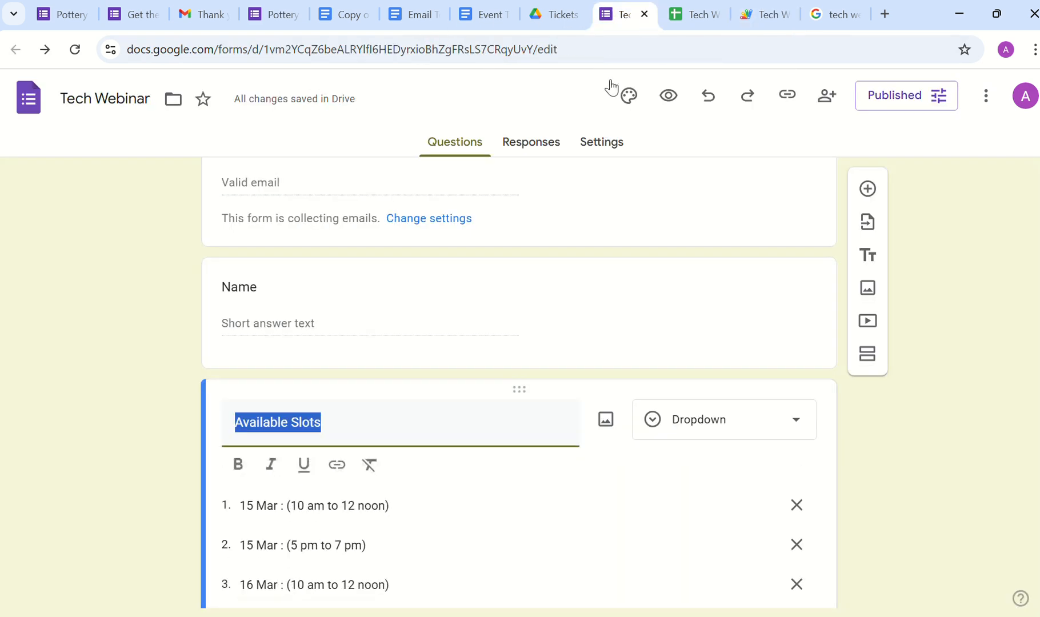
{"action": "scroll", "coordinate": [448, 441], "scroll_direction": "down", "scroll_amount": 9}
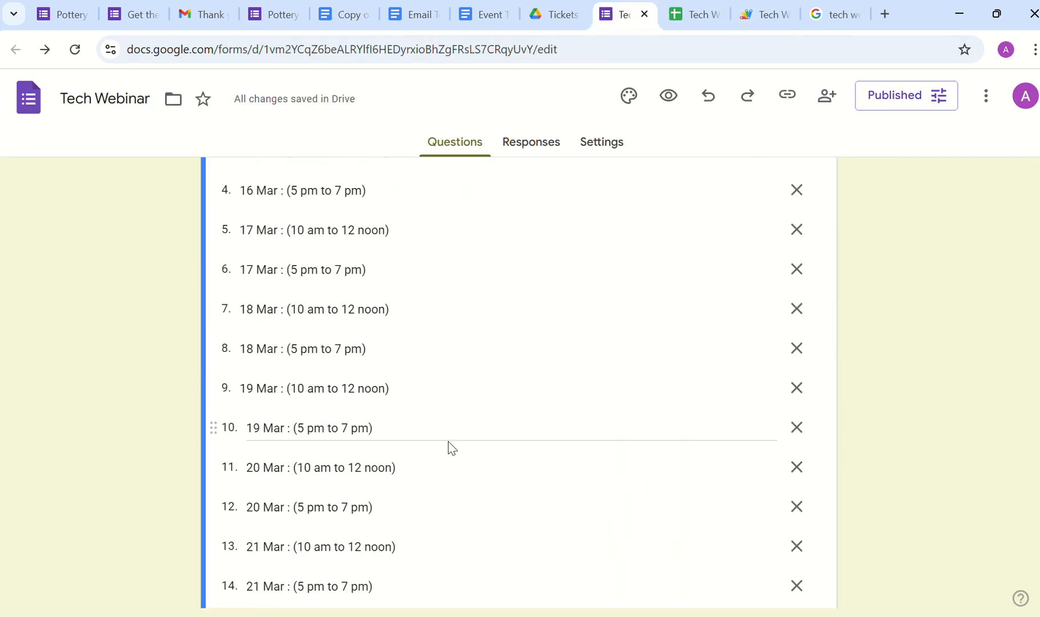
{"action": "scroll", "coordinate": [449, 449], "scroll_direction": "up", "scroll_amount": 10}
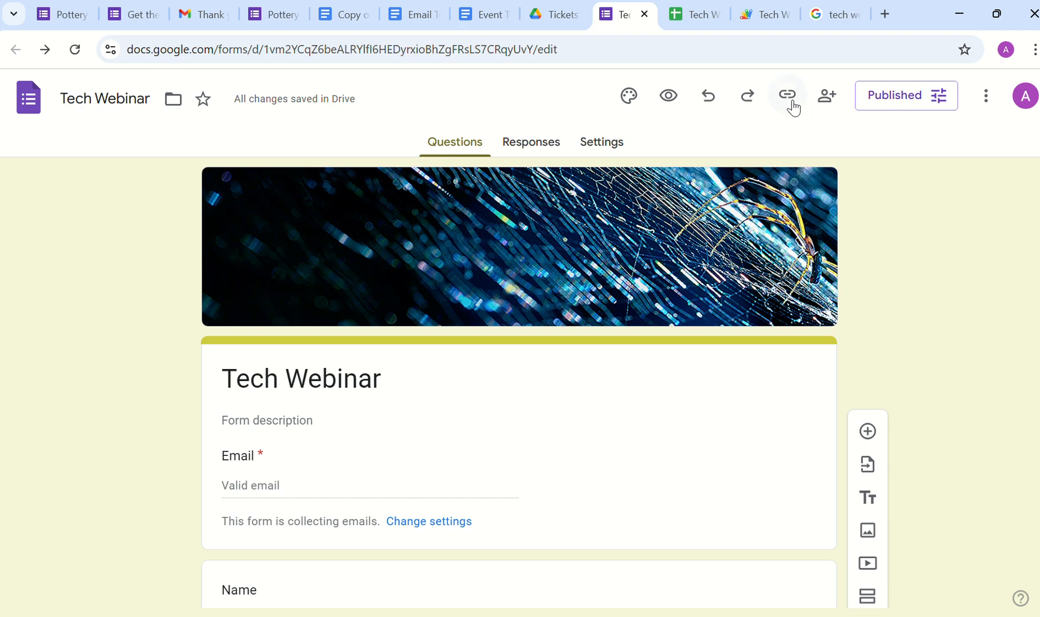
{"action": "left_click", "coordinate": [782, 97]}
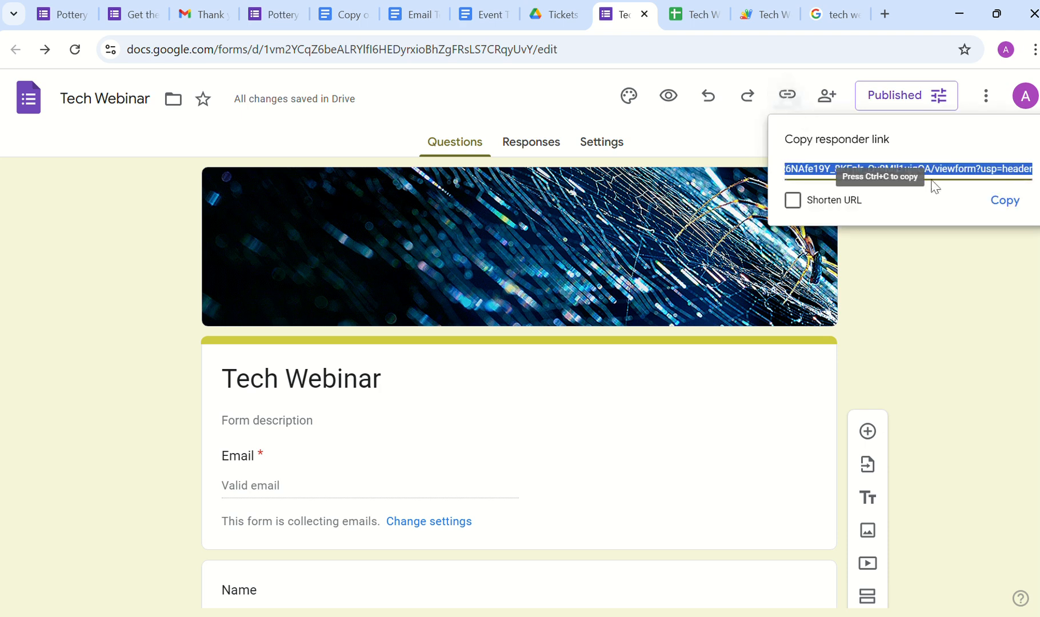
{"action": "left_click", "coordinate": [1002, 204]}
{"action": "key", "text": "ctrl+t"}
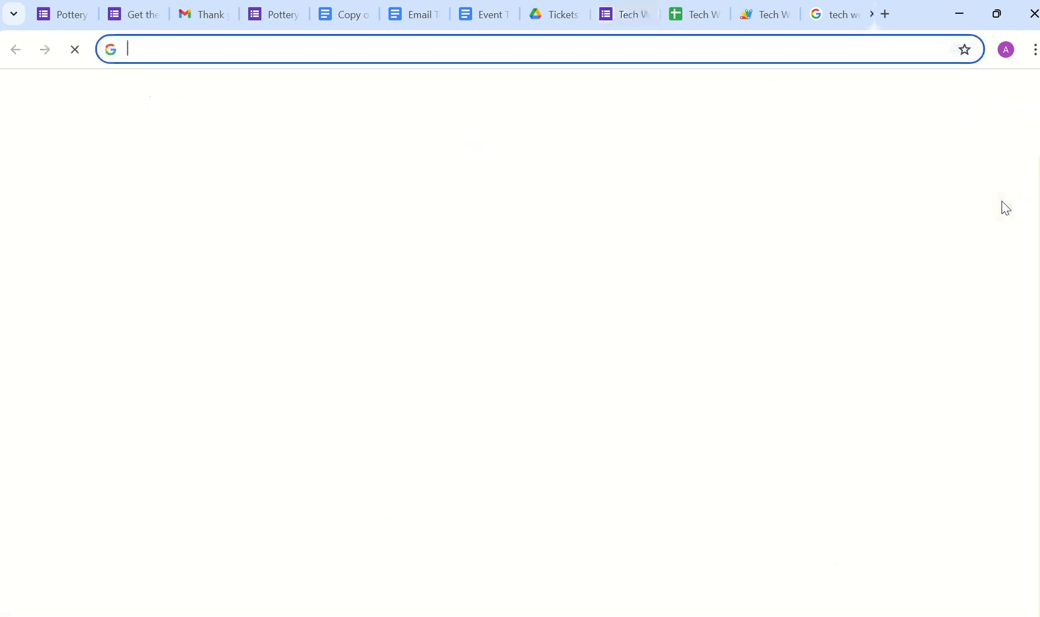
{"action": "key", "text": "ctrl+v"}
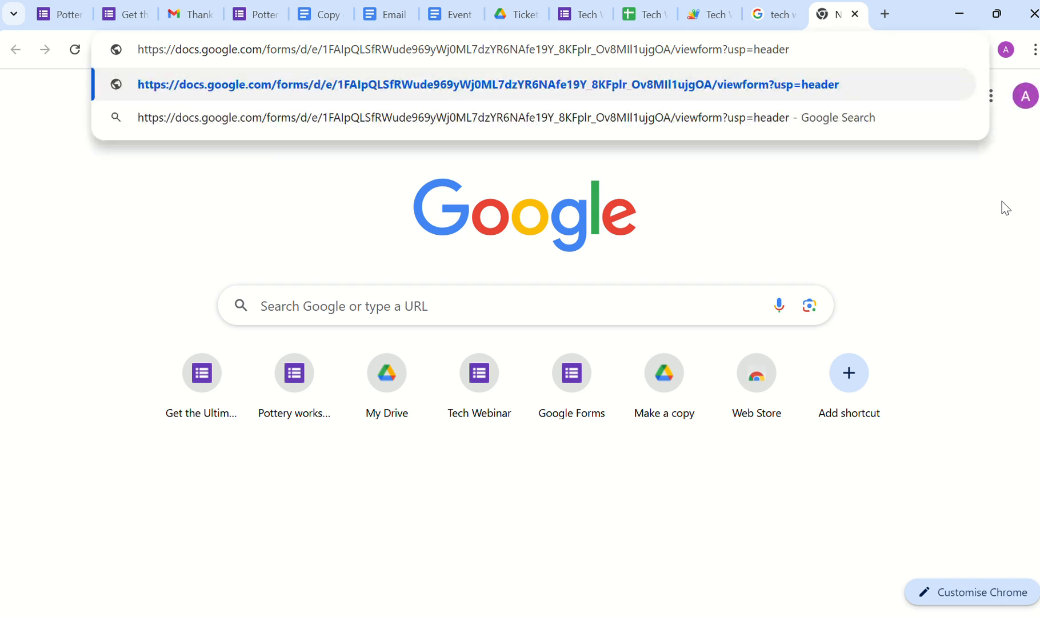
Step: Load the live registration form and paste the account email into the Email answer
{"action": "key", "text": "Return"}
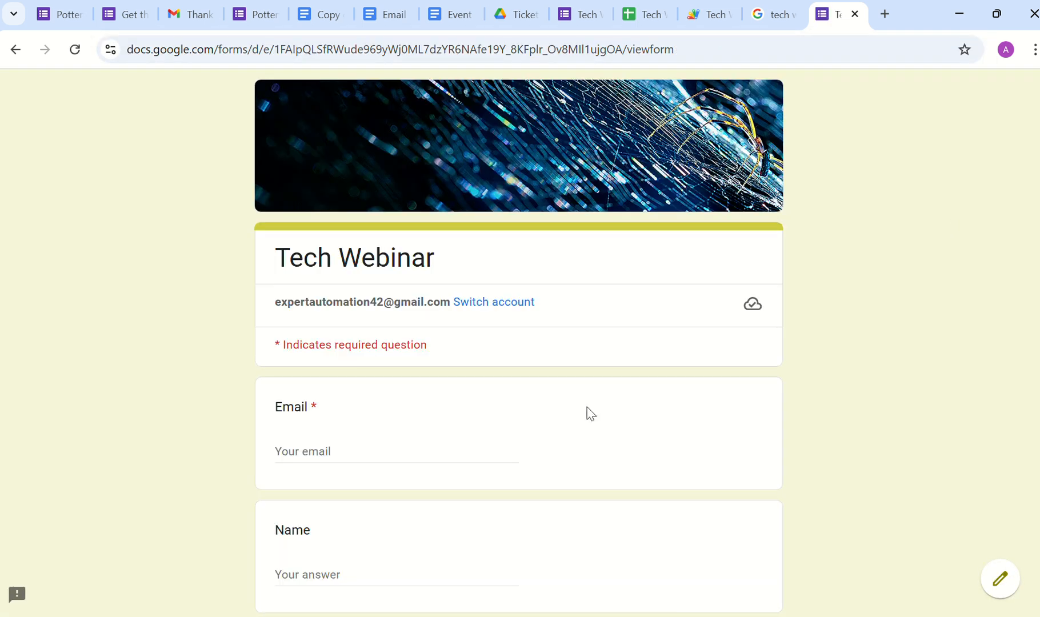
{"action": "left_click", "coordinate": [433, 449]}
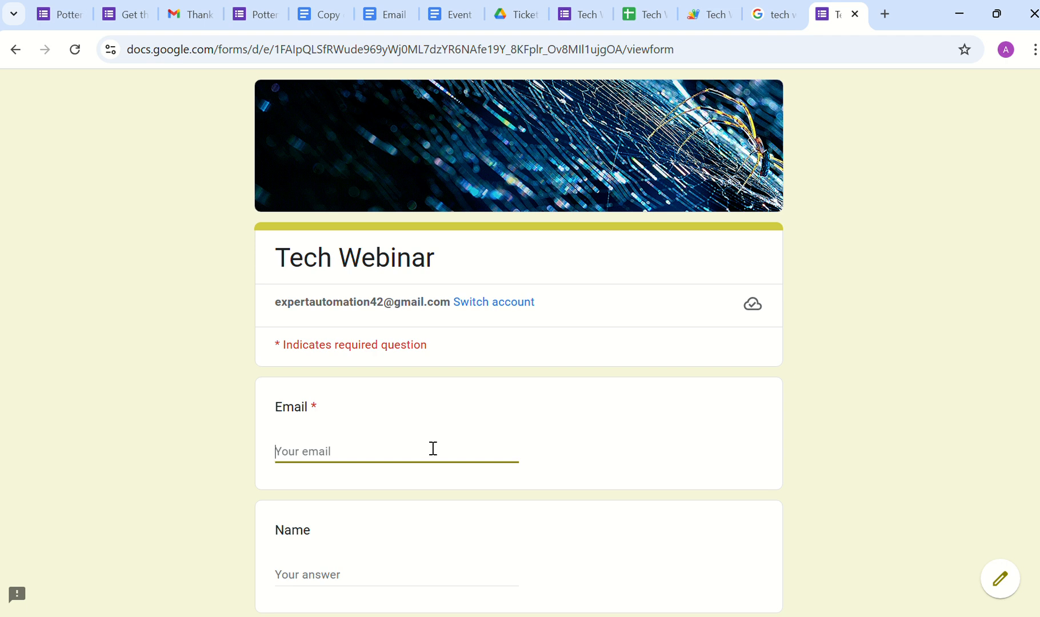
{"action": "left_click_drag", "start_coordinate": [278, 302], "coordinate": [451, 295]}
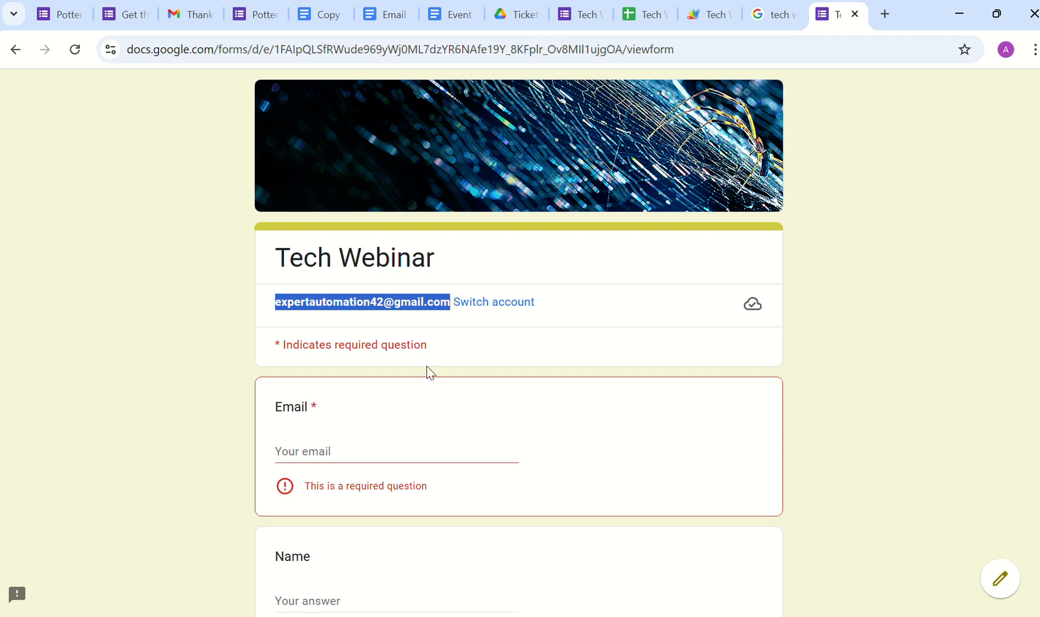
{"action": "left_click", "coordinate": [379, 451]}
{"action": "key", "text": "ctrl+v"}
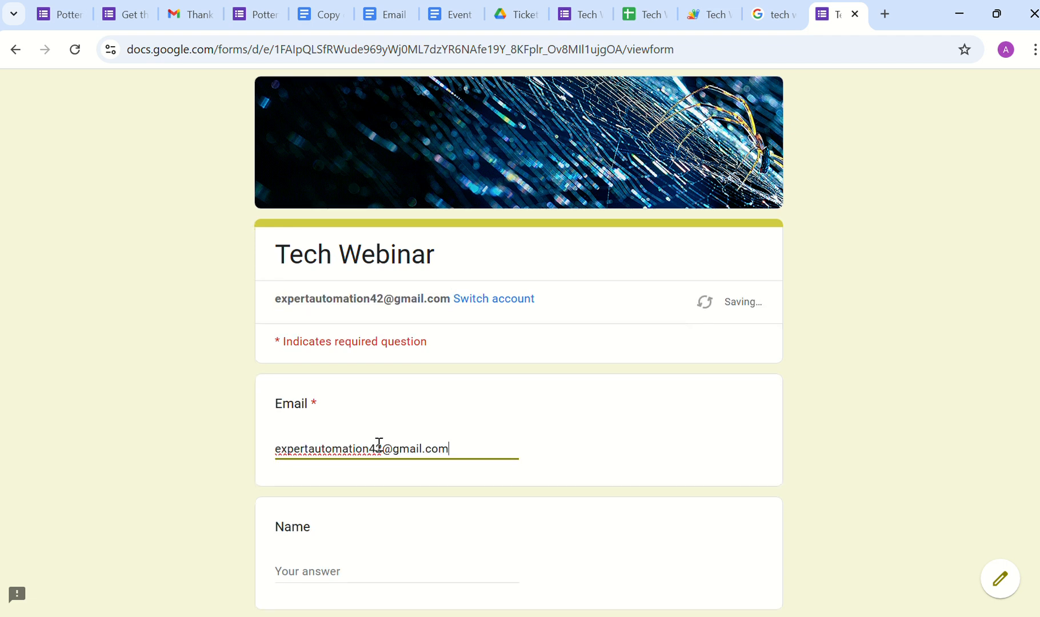
Step: Enter a name, choose the 15 Mar (10 am to 12 noon) slot, and submit
{"action": "scroll", "coordinate": [378, 446], "scroll_direction": "down", "scroll_amount": 4}
{"action": "left_click", "coordinate": [334, 333]}
{"action": "type", "text": "Swati"}
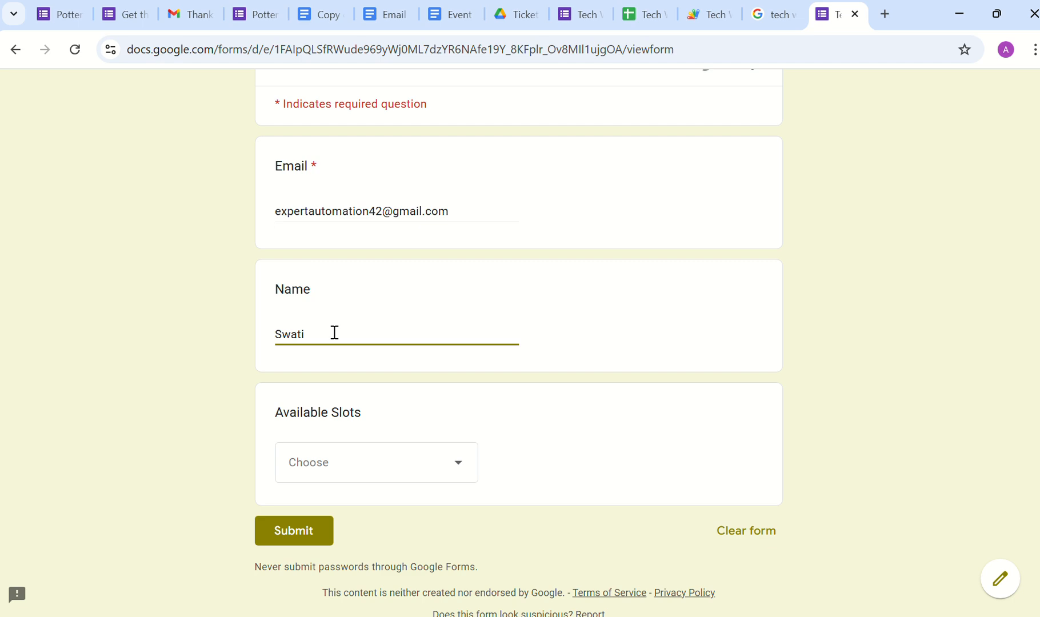
{"action": "left_click", "coordinate": [375, 466]}
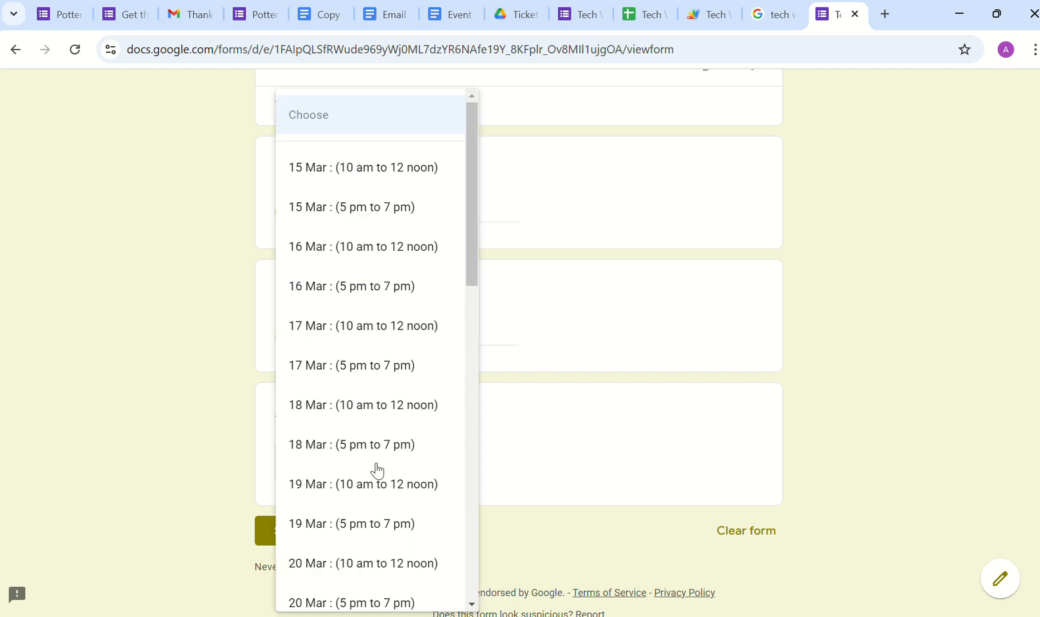
{"action": "left_click", "coordinate": [356, 190]}
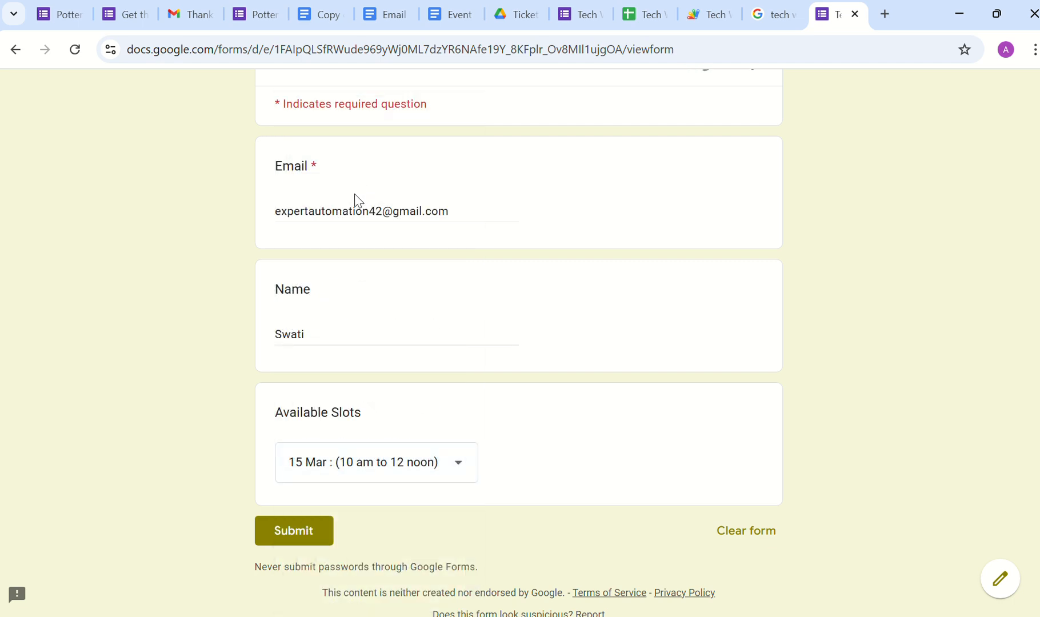
{"action": "left_click", "coordinate": [285, 530]}
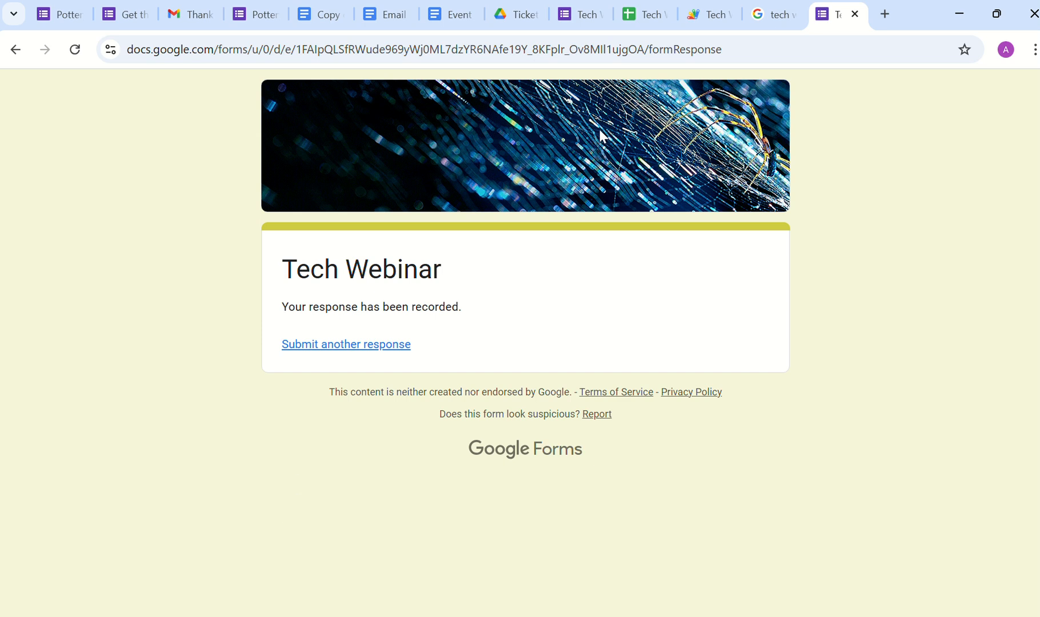
{"action": "left_click", "coordinate": [650, 17]}
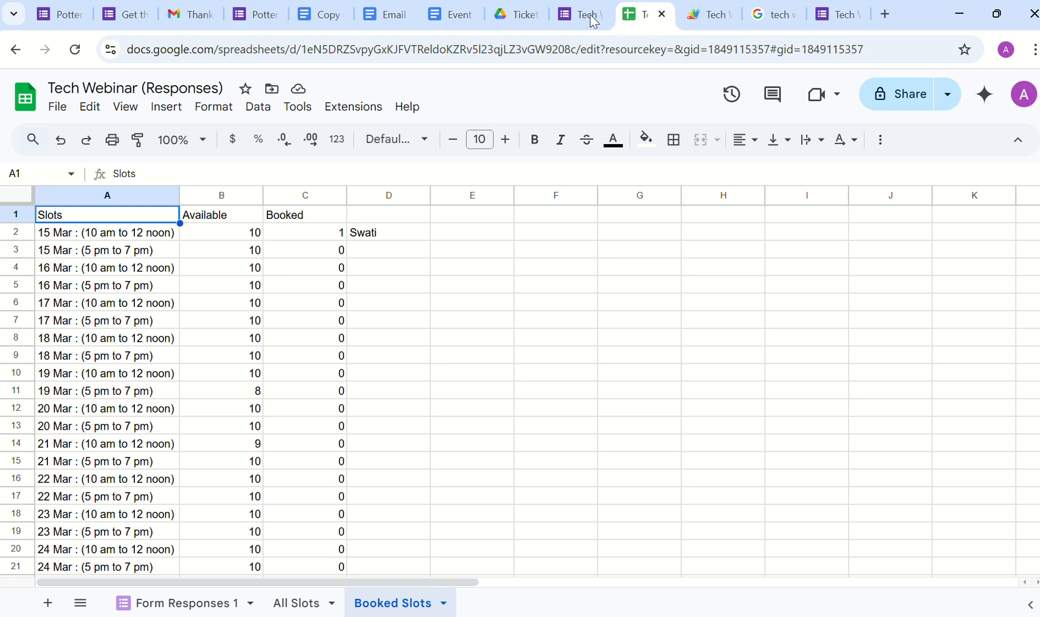
Step: Pass through the Script editor and close the tech webinar logo image search tab
{"action": "left_click", "coordinate": [692, 23]}
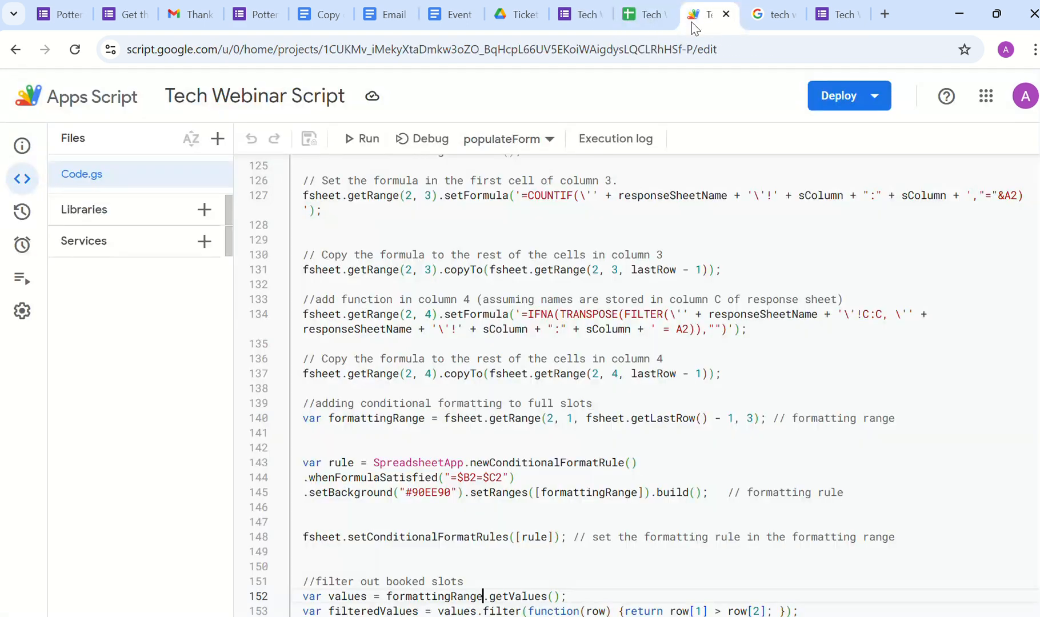
{"action": "left_click", "coordinate": [768, 16]}
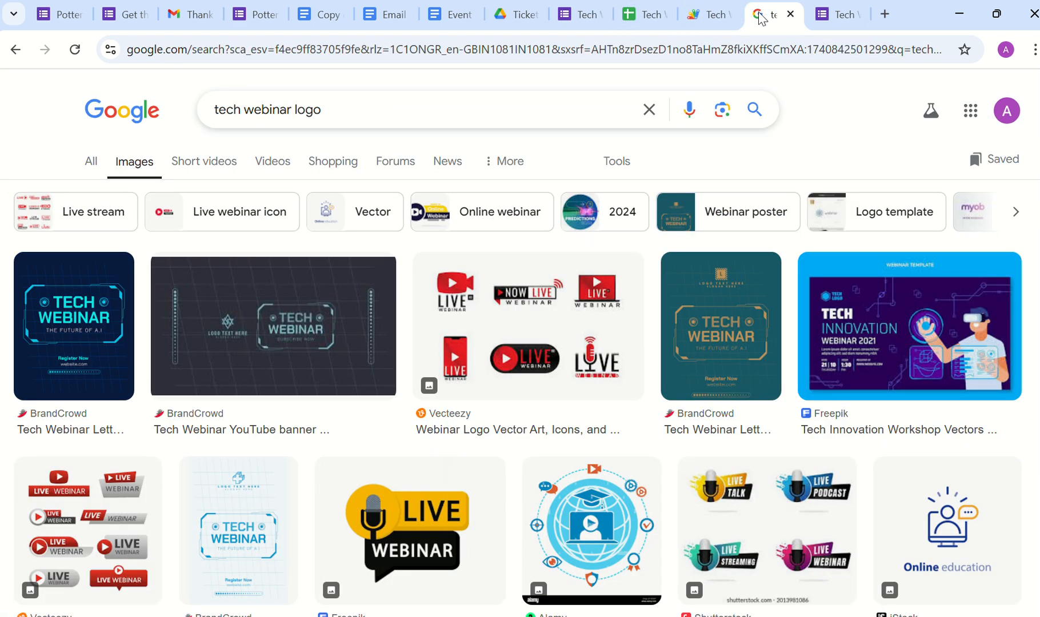
{"action": "left_click", "coordinate": [788, 16]}
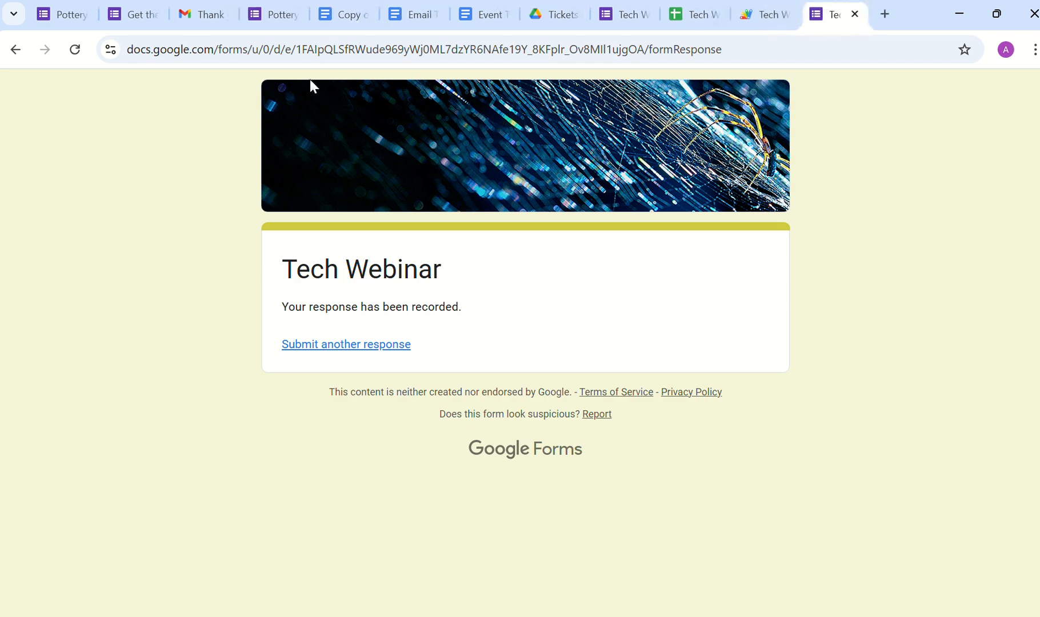
Step: Refresh the Gmail inbox and open the new Tech Webinar registration email
{"action": "left_click", "coordinate": [206, 20]}
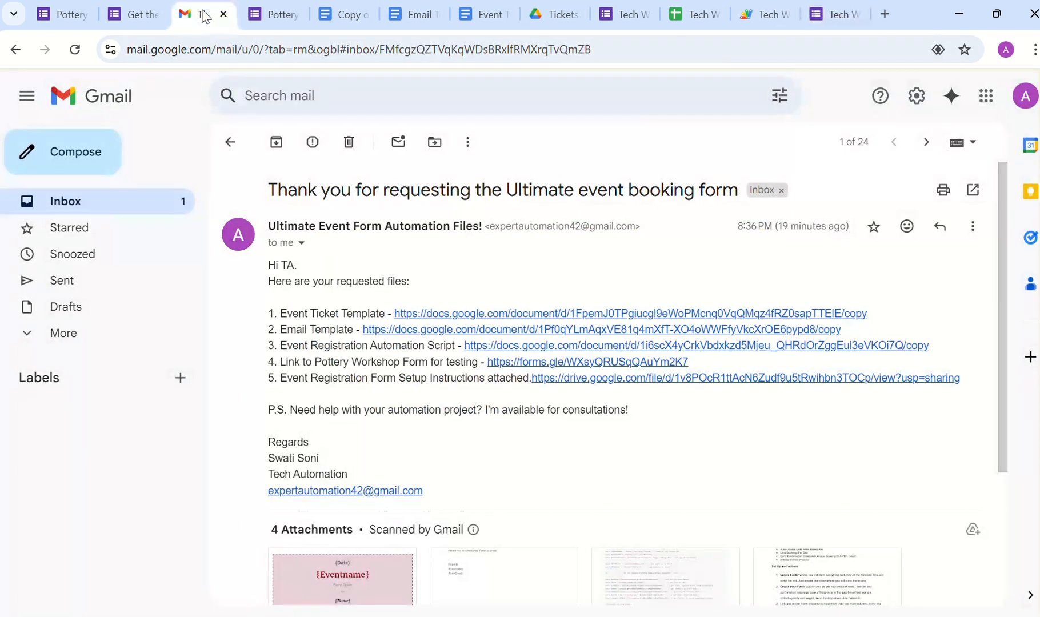
{"action": "left_click", "coordinate": [112, 203]}
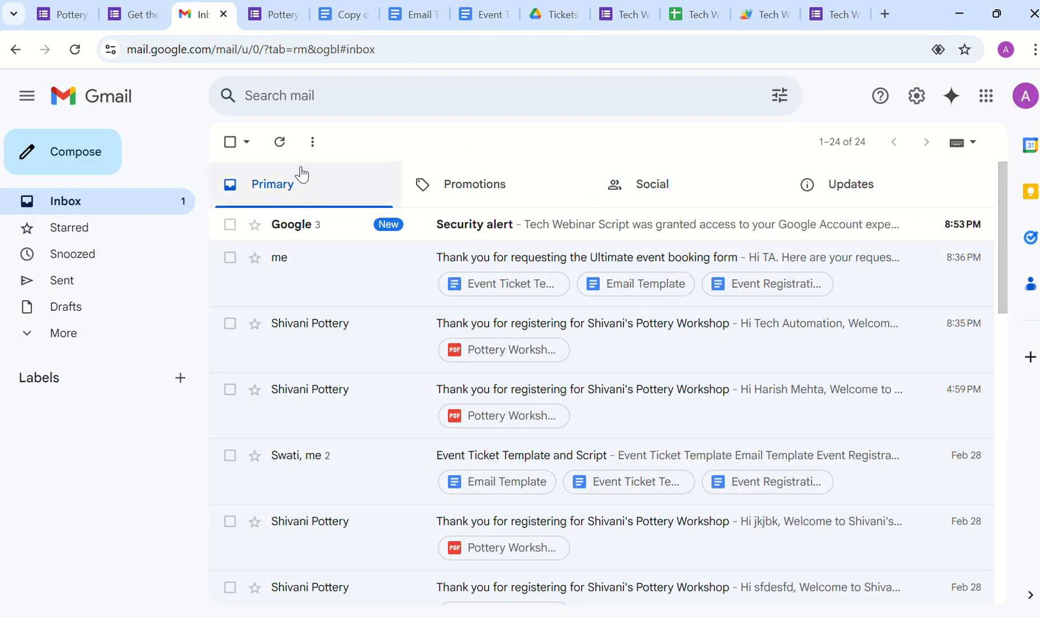
{"action": "left_click", "coordinate": [280, 143]}
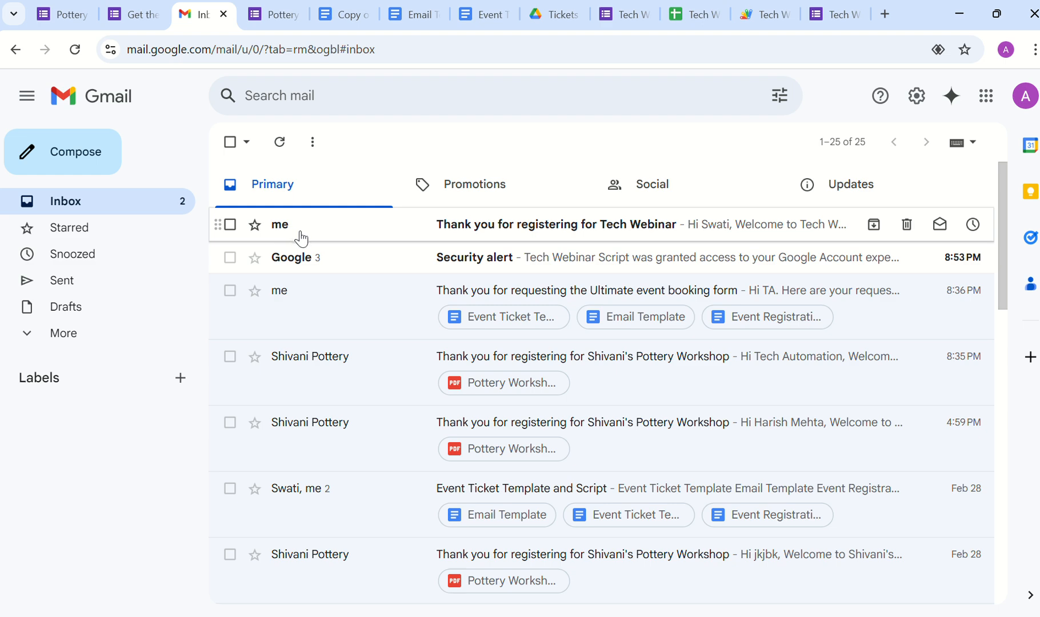
{"action": "left_click", "coordinate": [475, 225]}
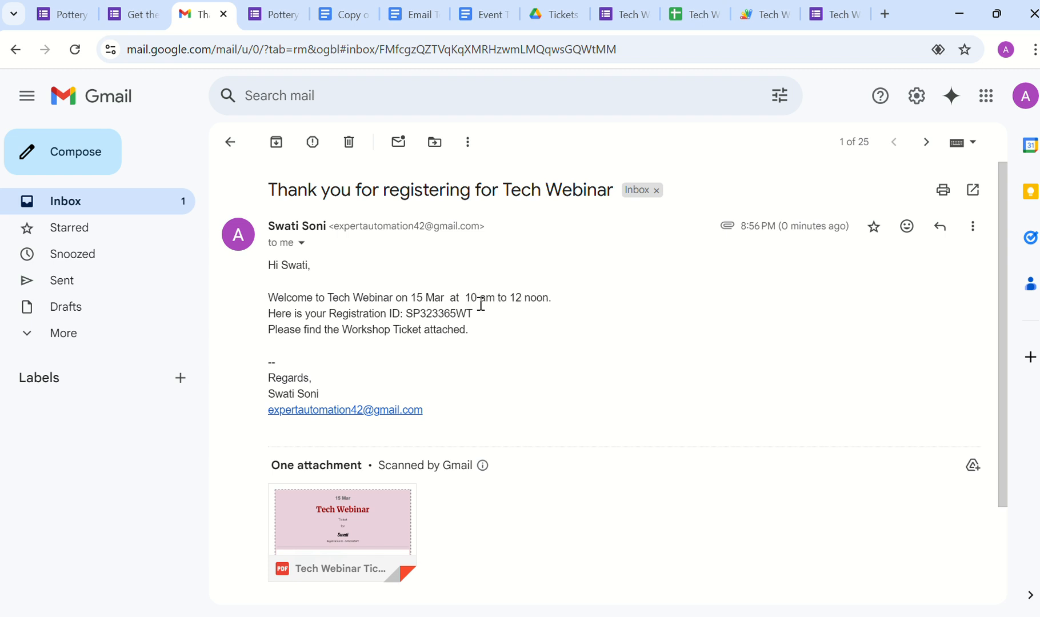
Step: Select the Registration ID in the message and preview the attached PDF ticket
{"action": "double_click", "coordinate": [438, 313]}
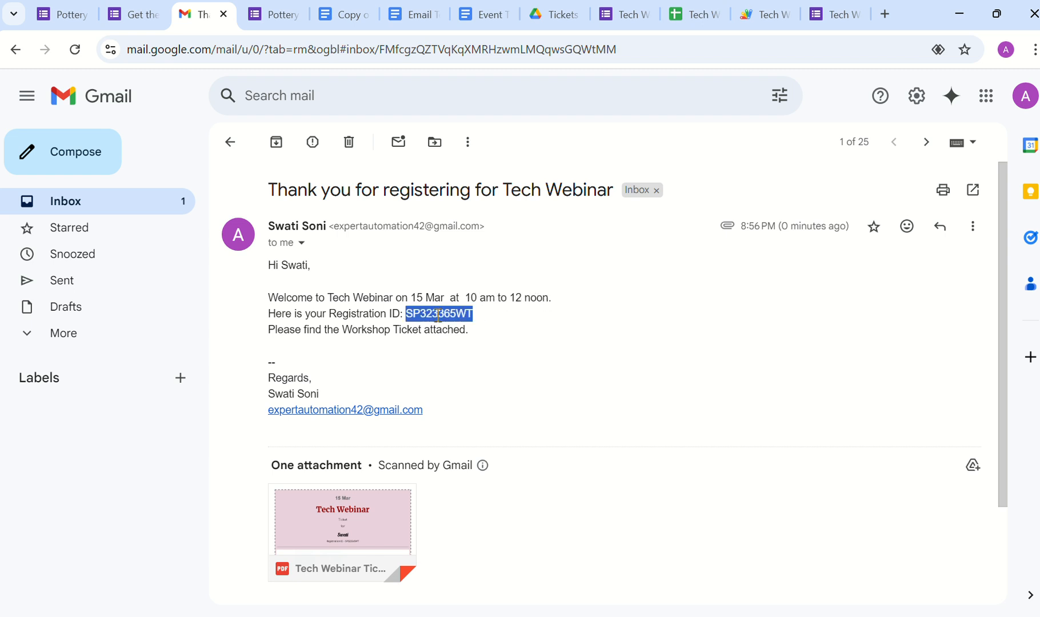
{"action": "left_click", "coordinate": [350, 535]}
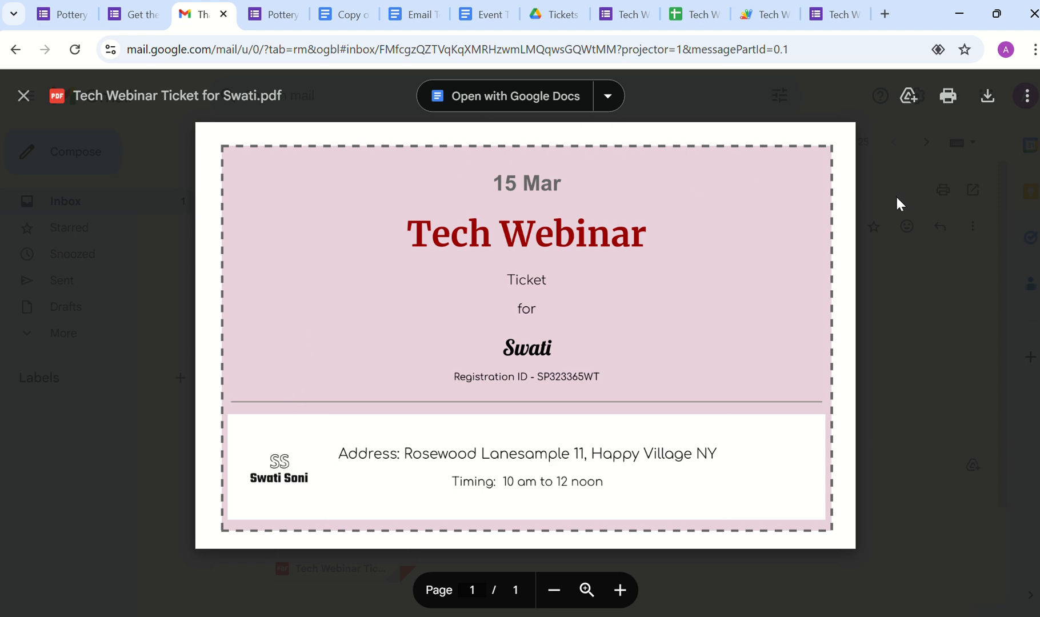
{"action": "left_click", "coordinate": [690, 18]}
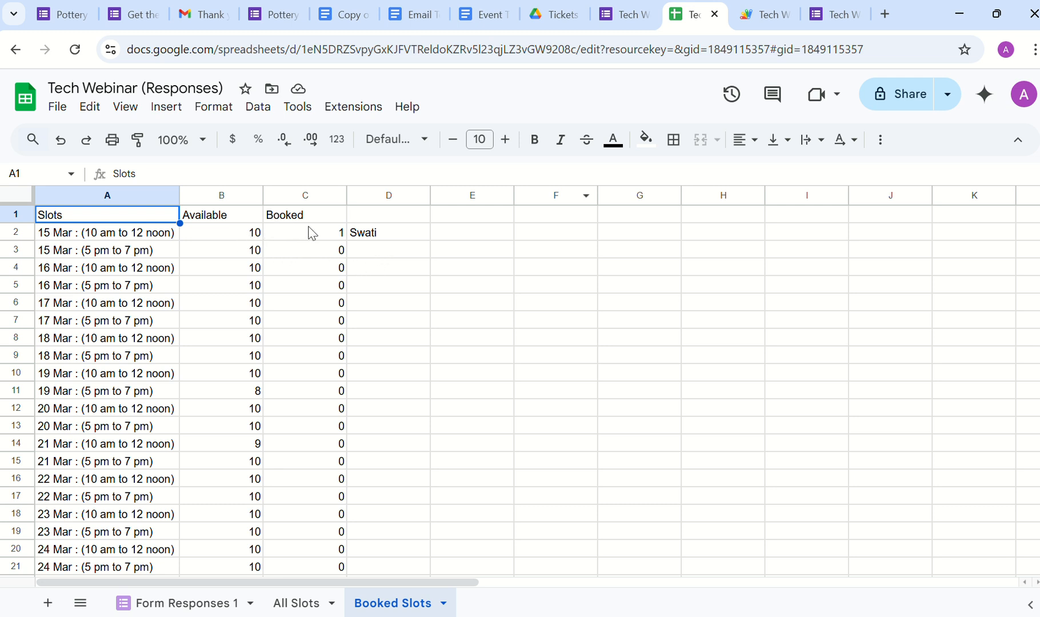
Step: Fill All Slots counts B2:C18 with 1 for both sessions and recheck Booked Slots
{"action": "left_click", "coordinate": [211, 243]}
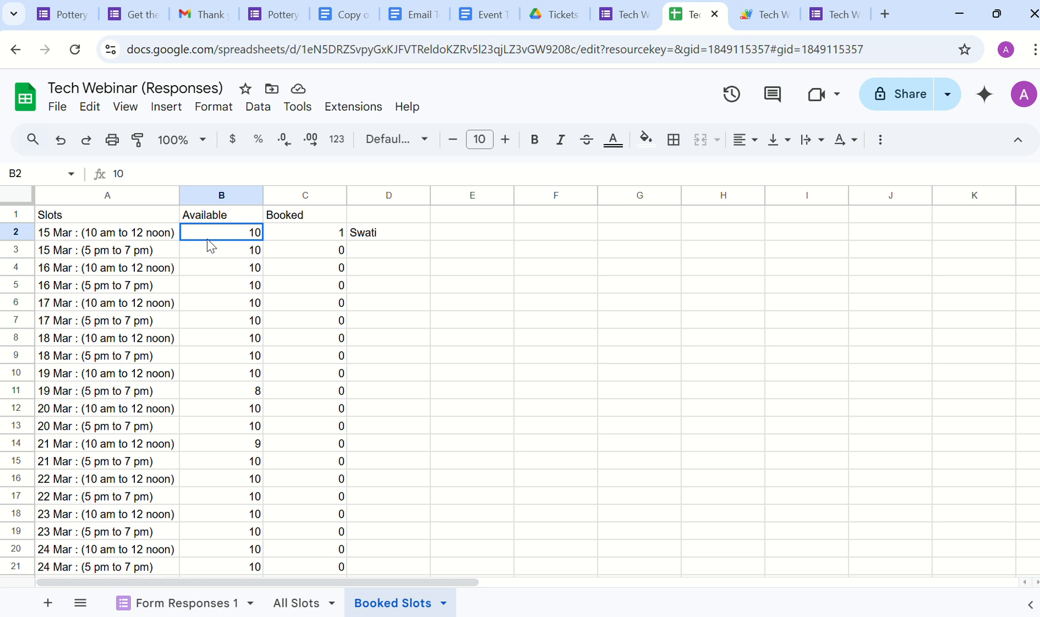
{"action": "left_click", "coordinate": [296, 603]}
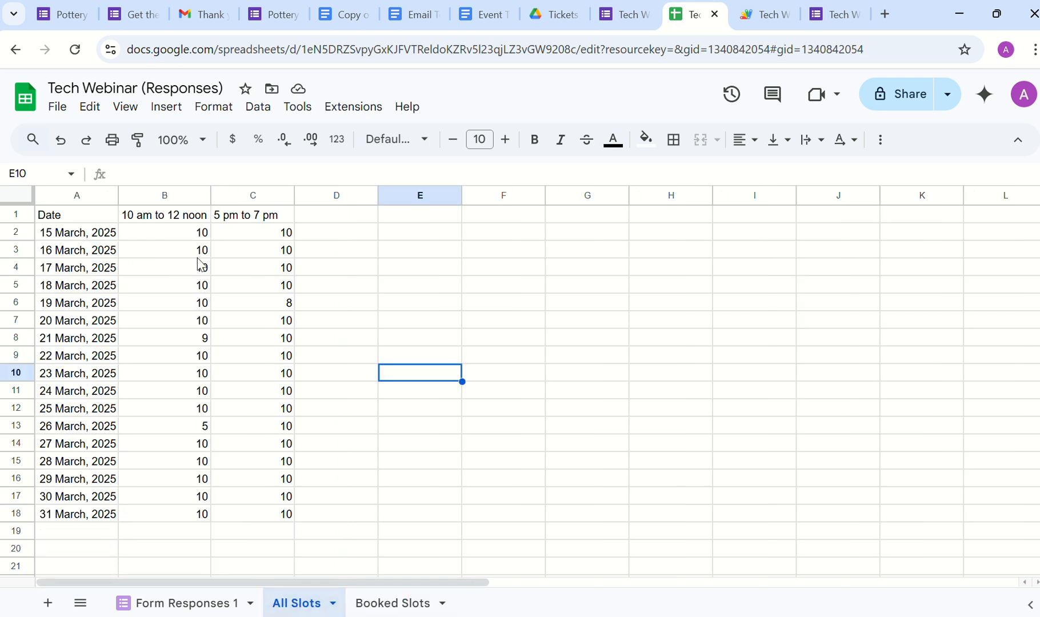
{"action": "left_click_drag", "start_coordinate": [197, 235], "coordinate": [175, 240]}
{"action": "type", "text": "1"}
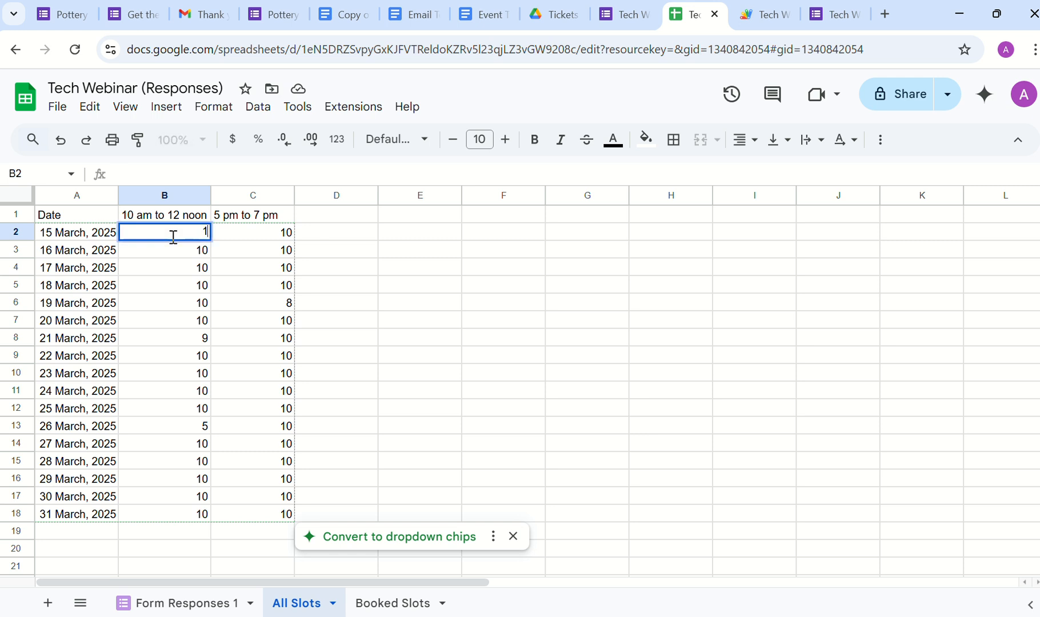
{"action": "left_click", "coordinate": [236, 263]}
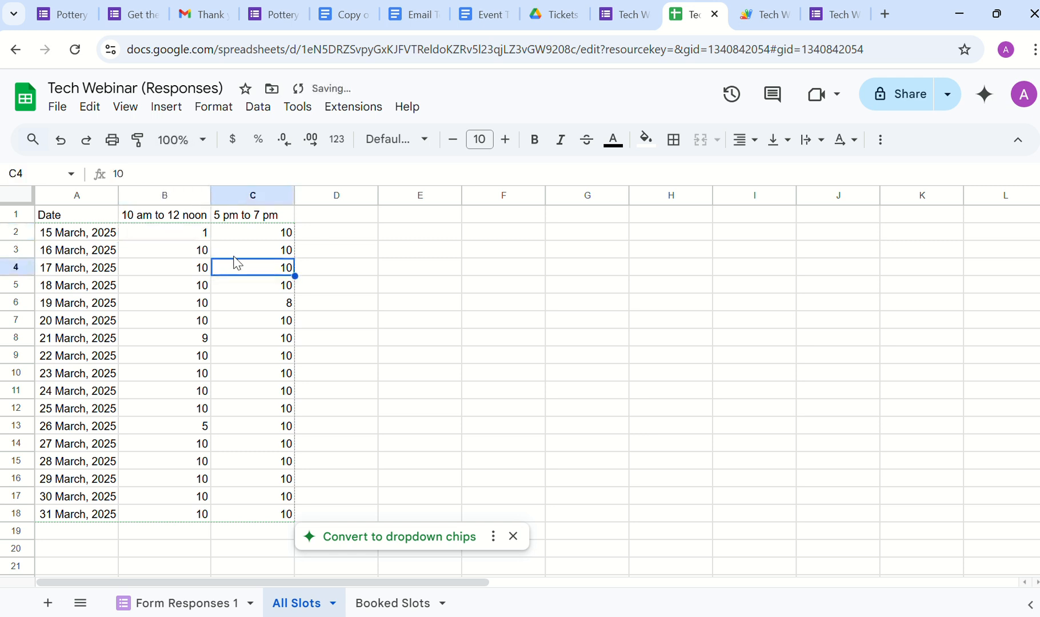
{"action": "left_click", "coordinate": [196, 232]}
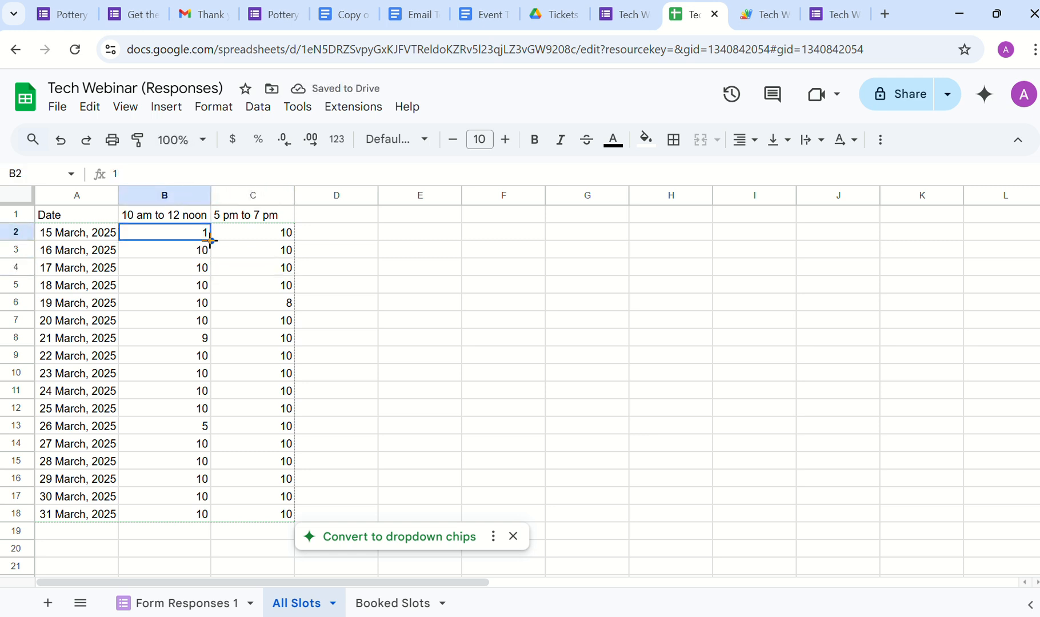
{"action": "left_click_drag", "start_coordinate": [209, 240], "coordinate": [295, 517]}
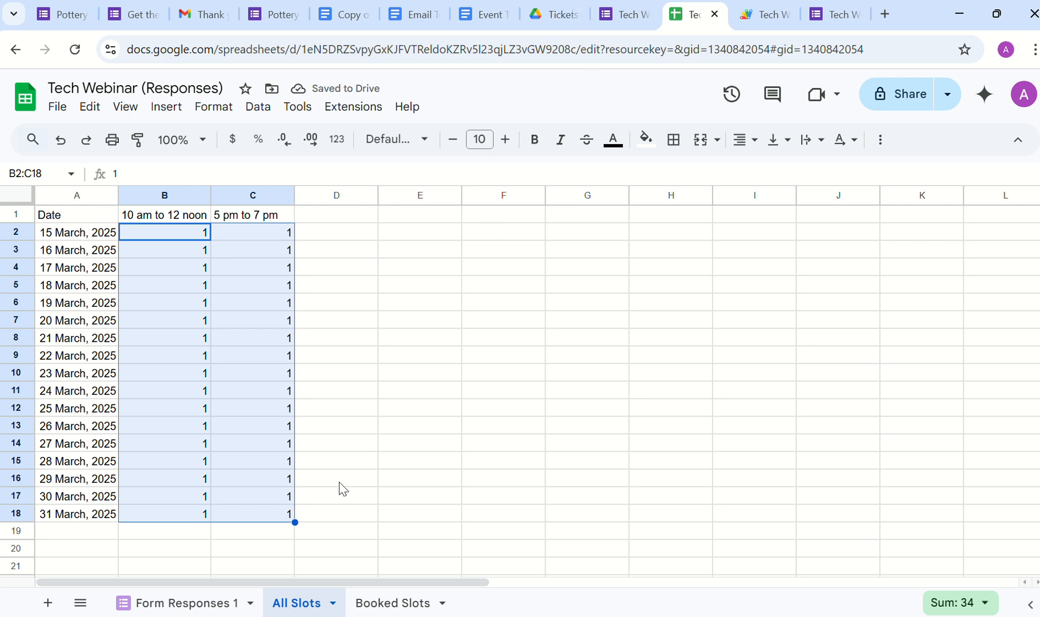
{"action": "left_click", "coordinate": [384, 604]}
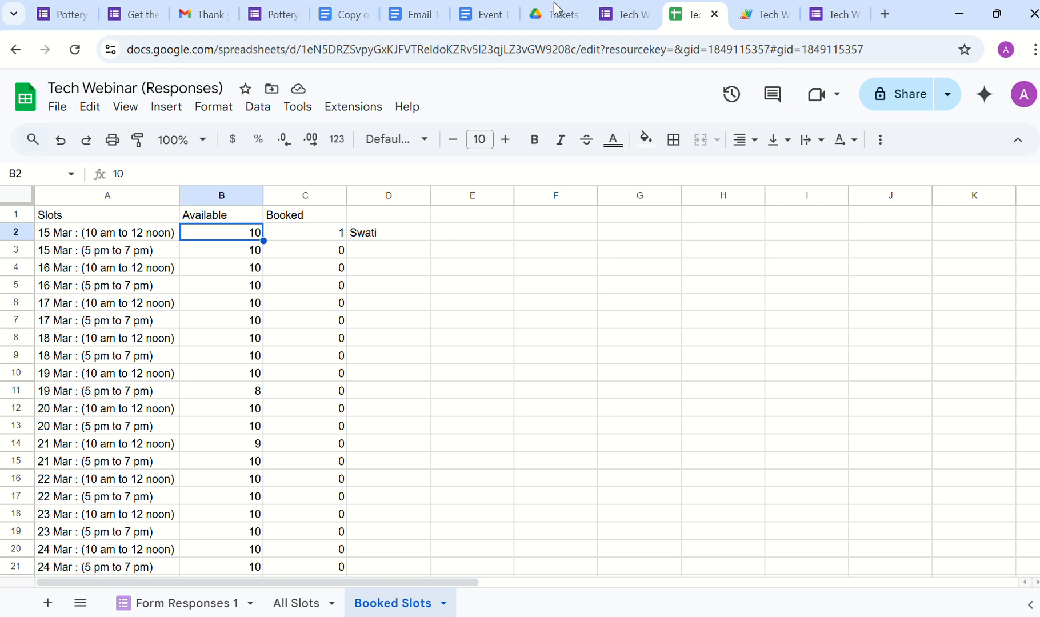
{"action": "left_click", "coordinate": [77, 16]}
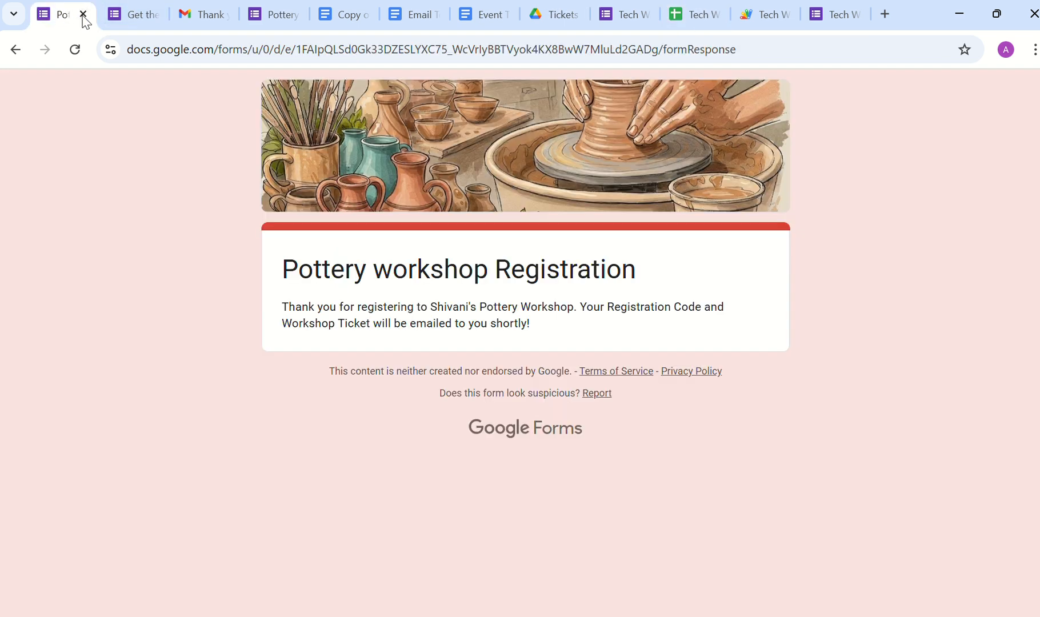
Step: Close the Pottery form, booking form, copied script, Email Template and Event Ticket Template tabs
{"action": "left_click", "coordinate": [83, 14]}
{"action": "left_click", "coordinate": [83, 14]}
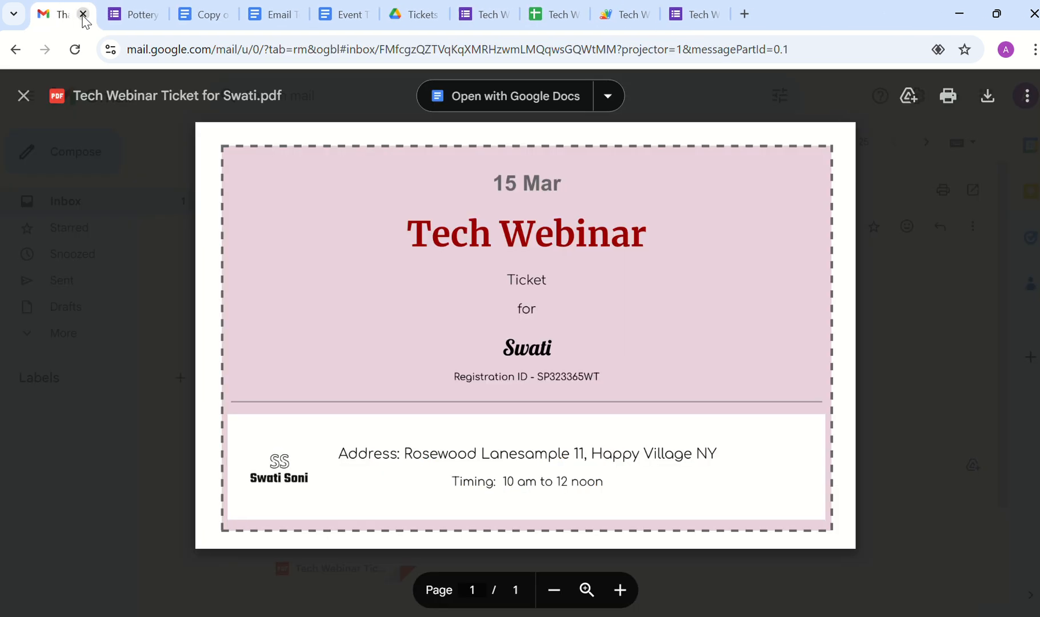
{"action": "left_click", "coordinate": [143, 19]}
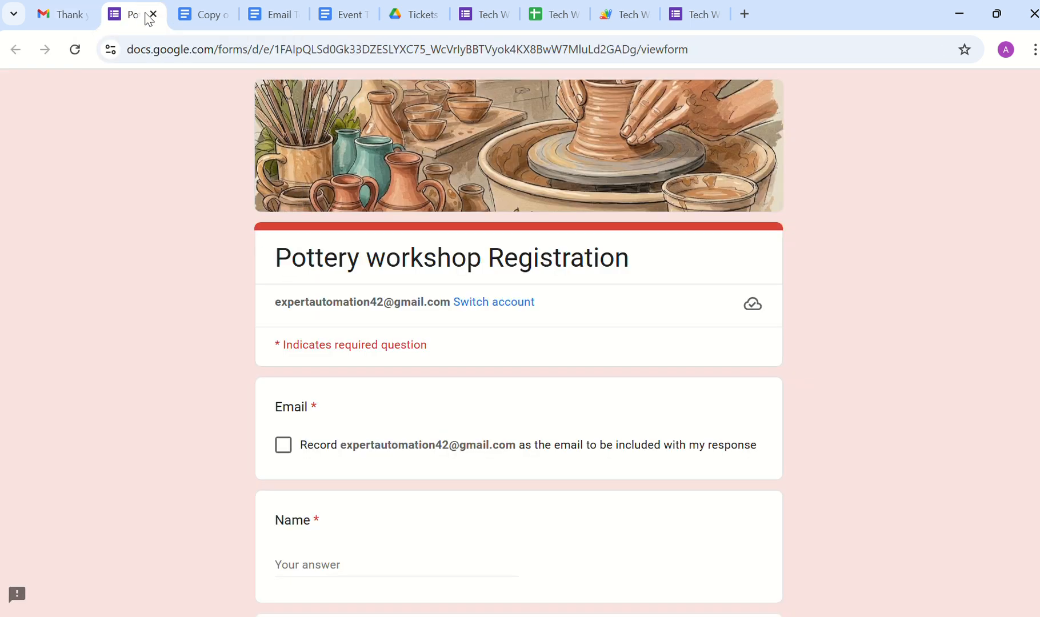
{"action": "left_click", "coordinate": [153, 13]}
{"action": "left_click", "coordinate": [153, 13]}
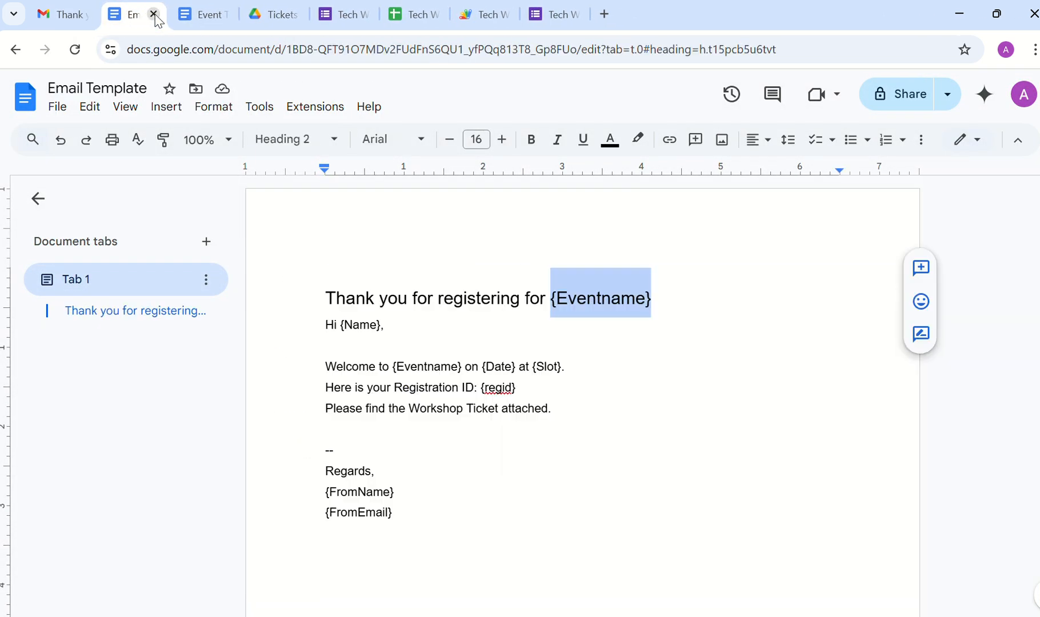
{"action": "left_click", "coordinate": [153, 13]}
{"action": "left_click", "coordinate": [153, 14]}
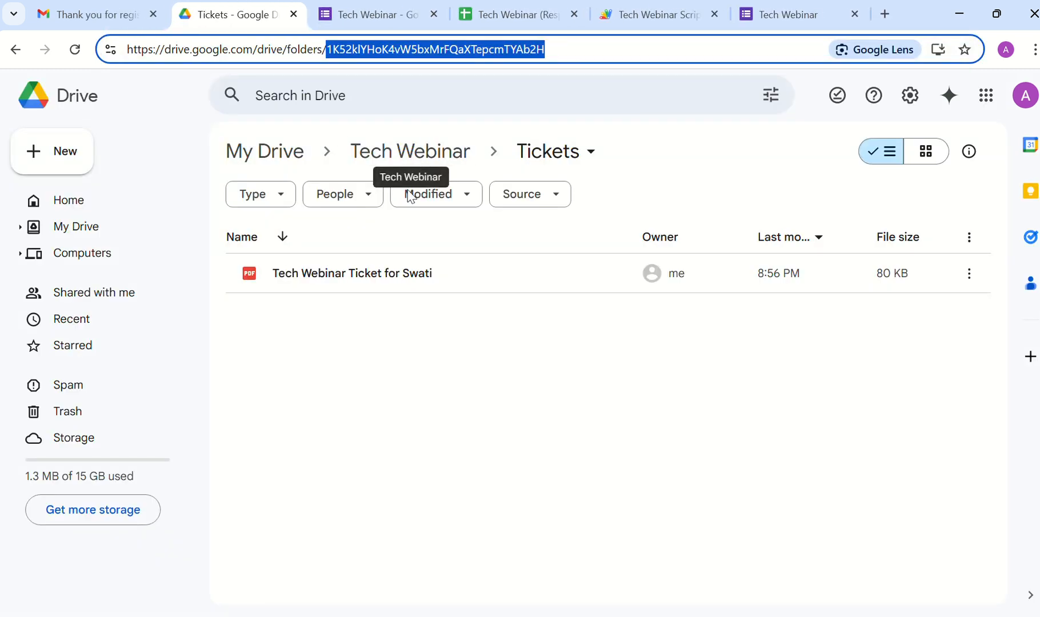
Step: Preview the generated ticket PDF in Drive, then go up to the Tech Webinar folder
{"action": "double_click", "coordinate": [390, 281]}
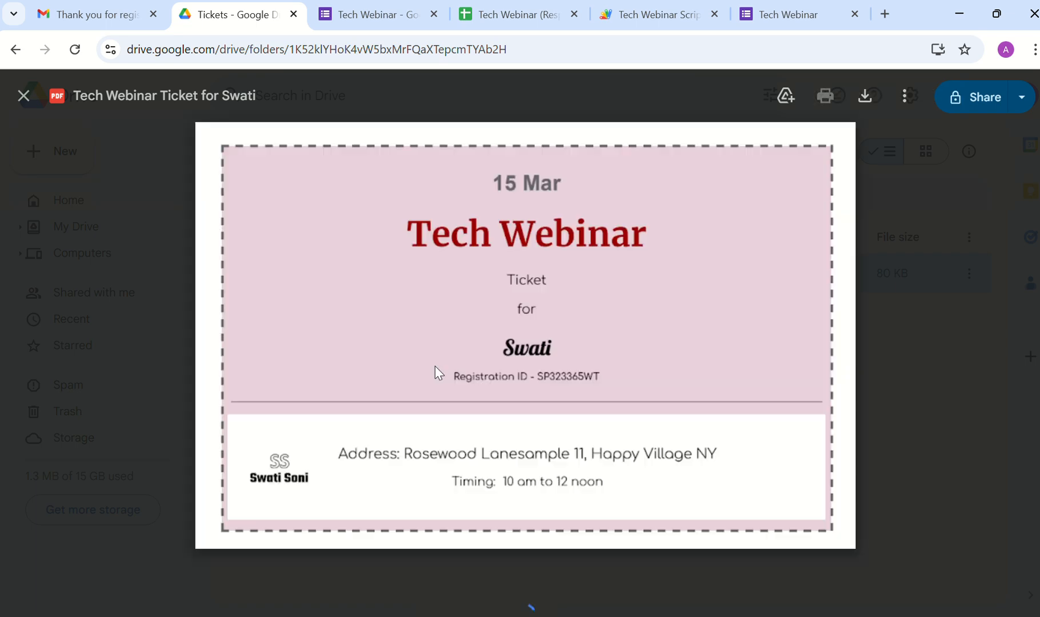
{"action": "left_click", "coordinate": [137, 192]}
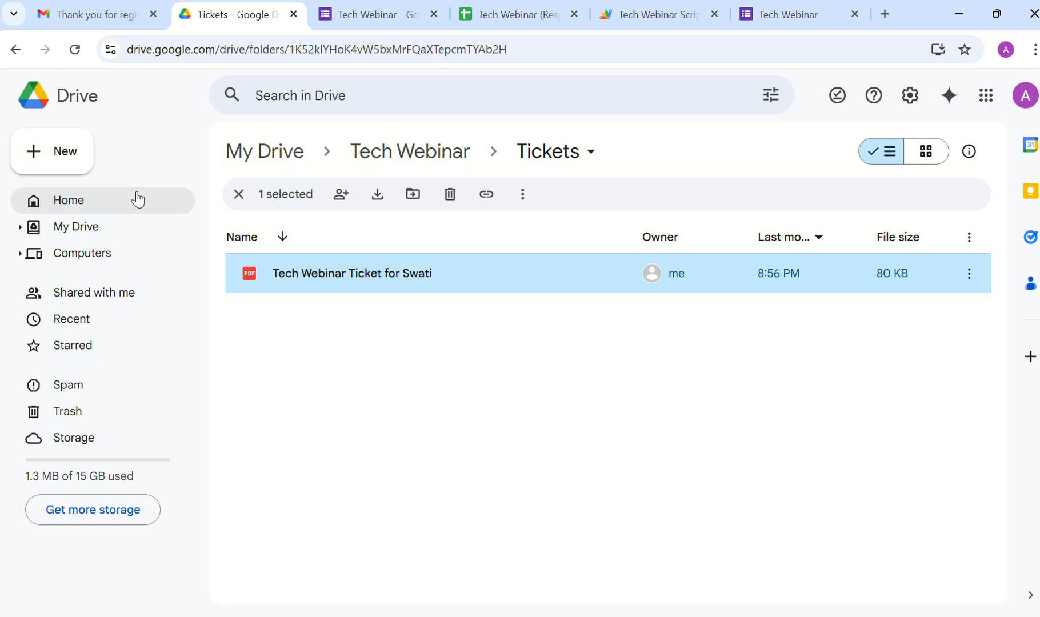
{"action": "left_click", "coordinate": [399, 167]}
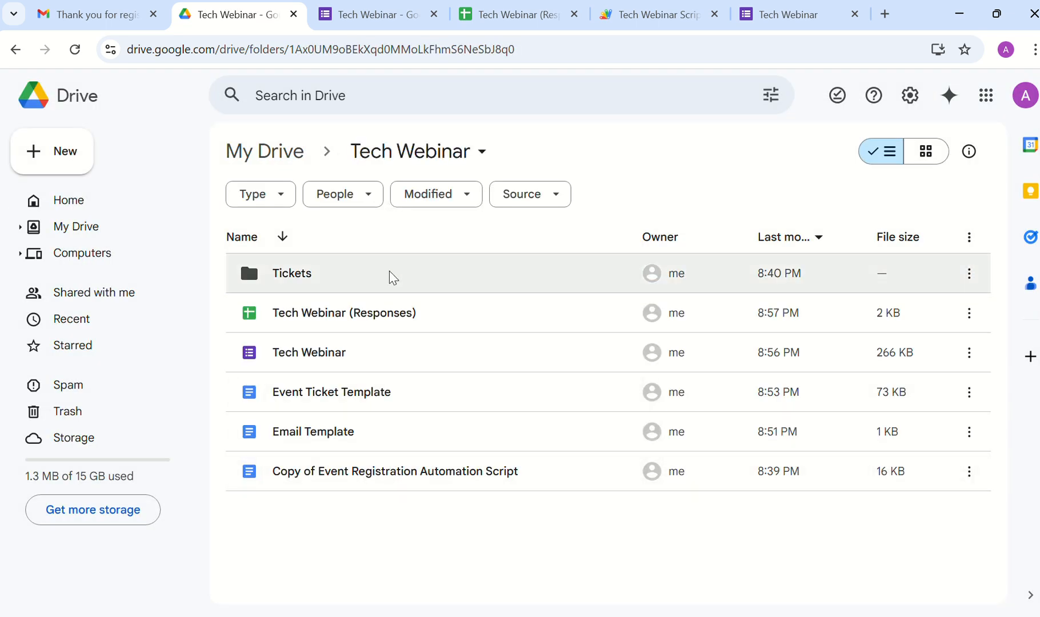
Step: Check the form's 1 response and its row in the Form Responses 1 sheet
{"action": "left_click", "coordinate": [370, 15]}
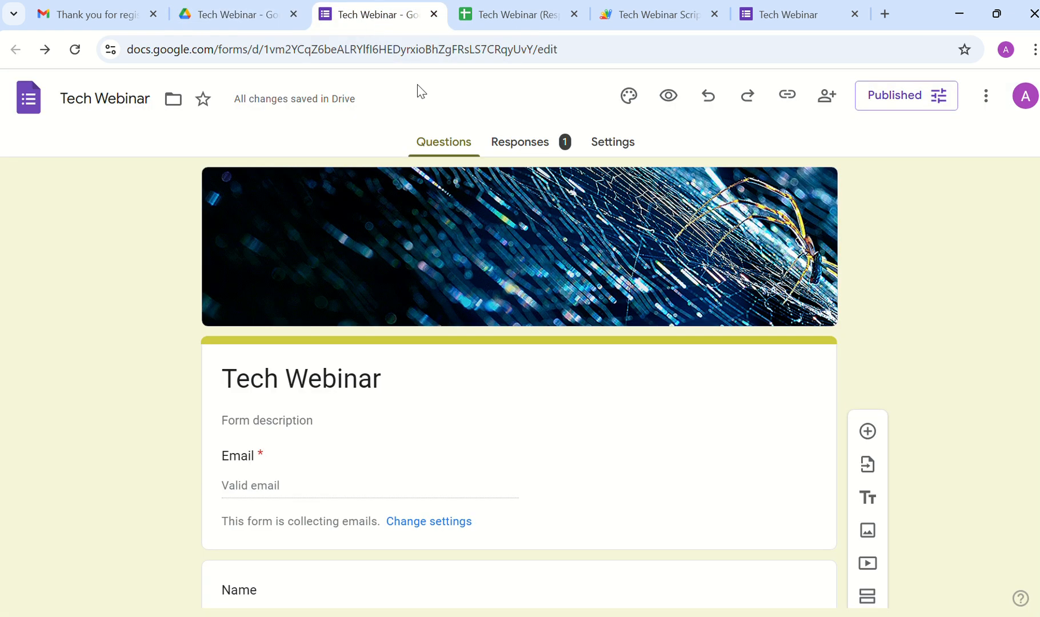
{"action": "left_click", "coordinate": [525, 147]}
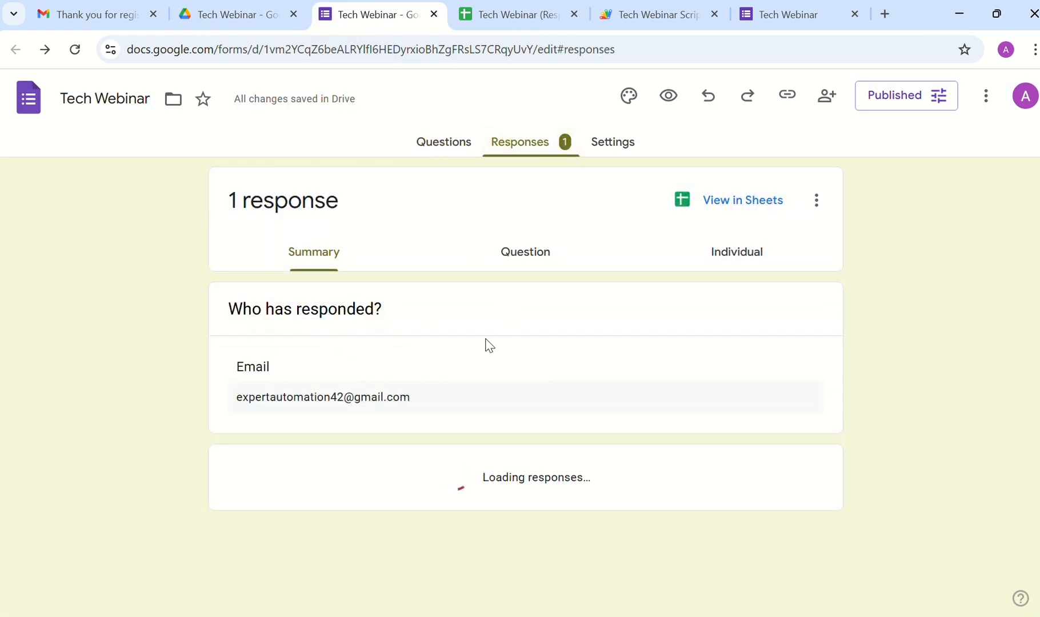
{"action": "key", "text": "ctrl+Tab"}
{"action": "left_click", "coordinate": [183, 603]}
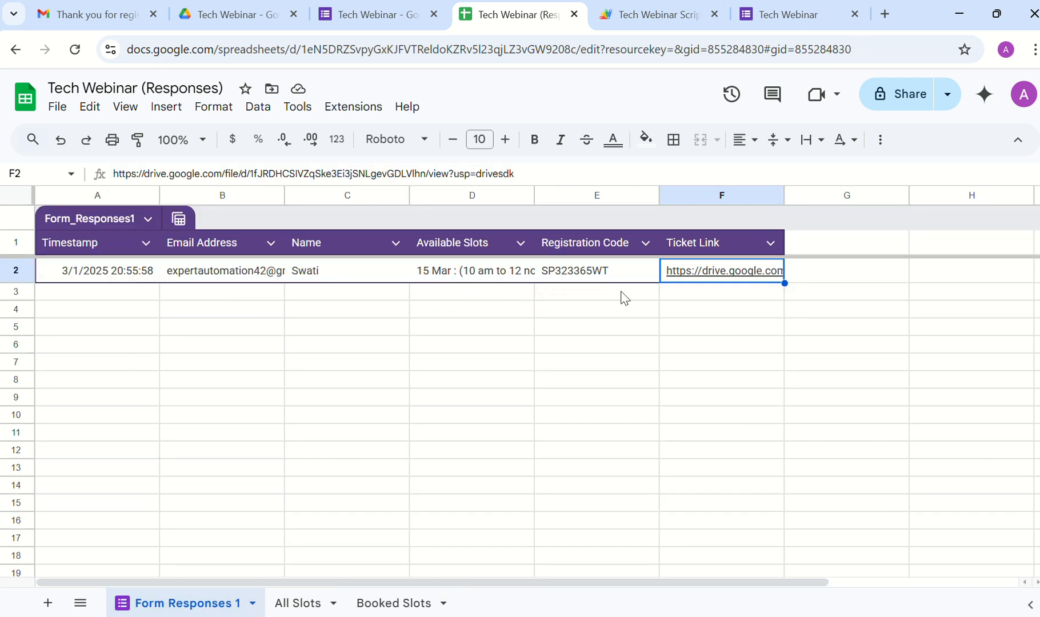
Step: Inspect the Ticket Link in F2 and the registration code in E2
{"action": "mouse_move", "coordinate": [683, 280]}
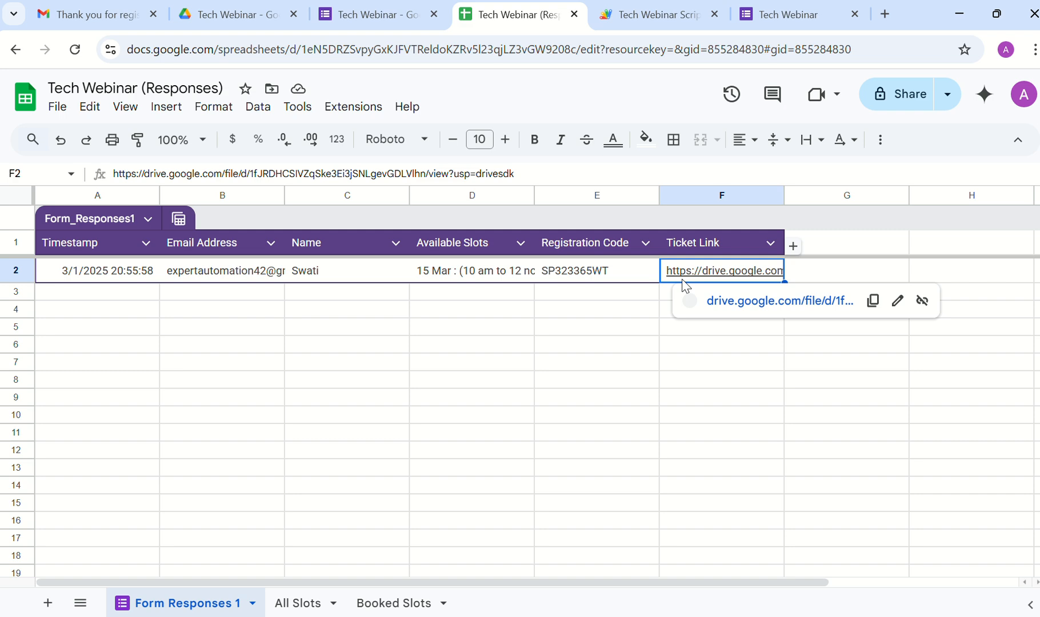
{"action": "left_click", "coordinate": [570, 274]}
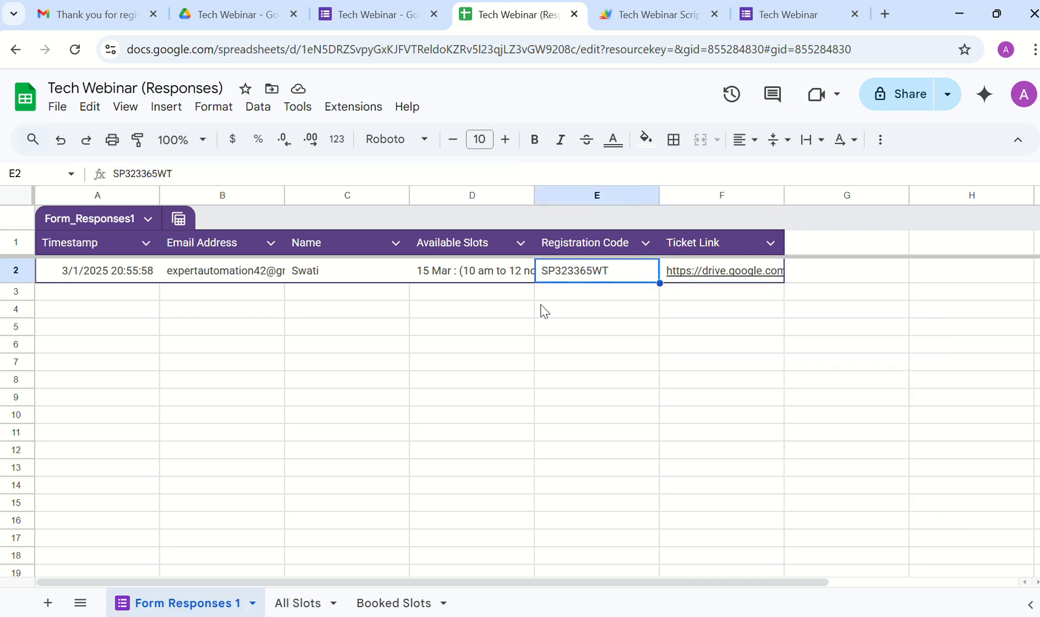
{"action": "left_click", "coordinate": [691, 24]}
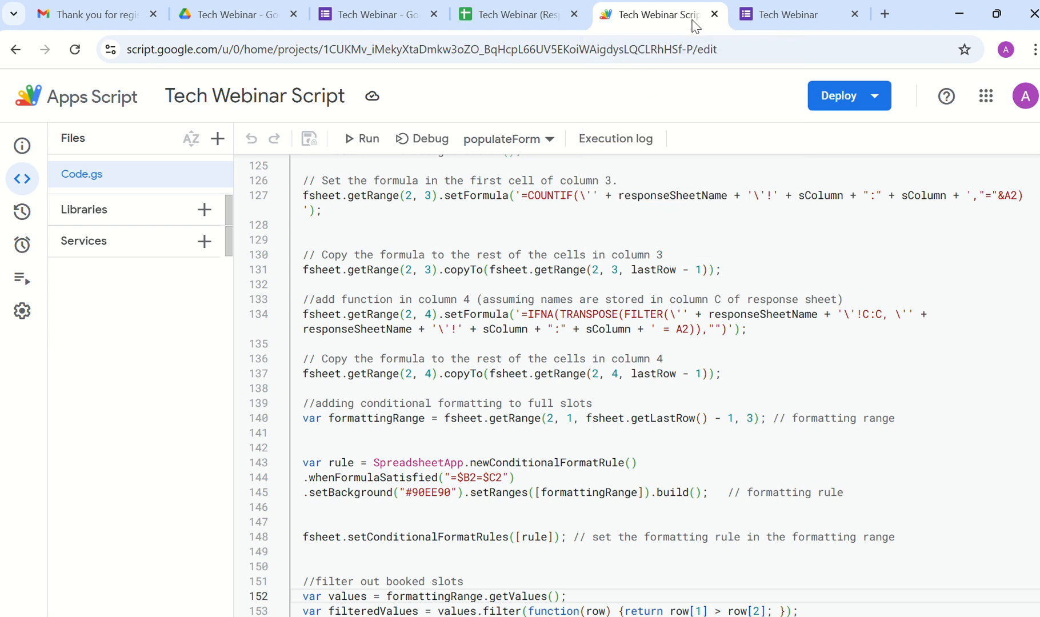
Step: Close the emailed ticket preview and scroll up through the populateForm code before returning to Gmail
{"action": "left_click", "coordinate": [242, 18]}
{"action": "left_click", "coordinate": [123, 15]}
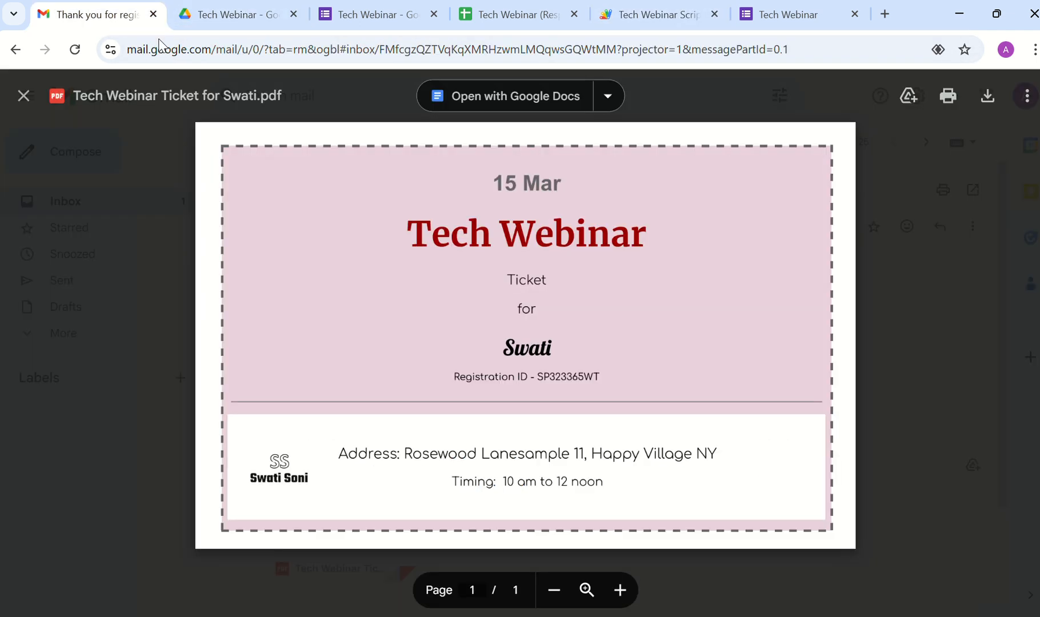
{"action": "left_click", "coordinate": [132, 185]}
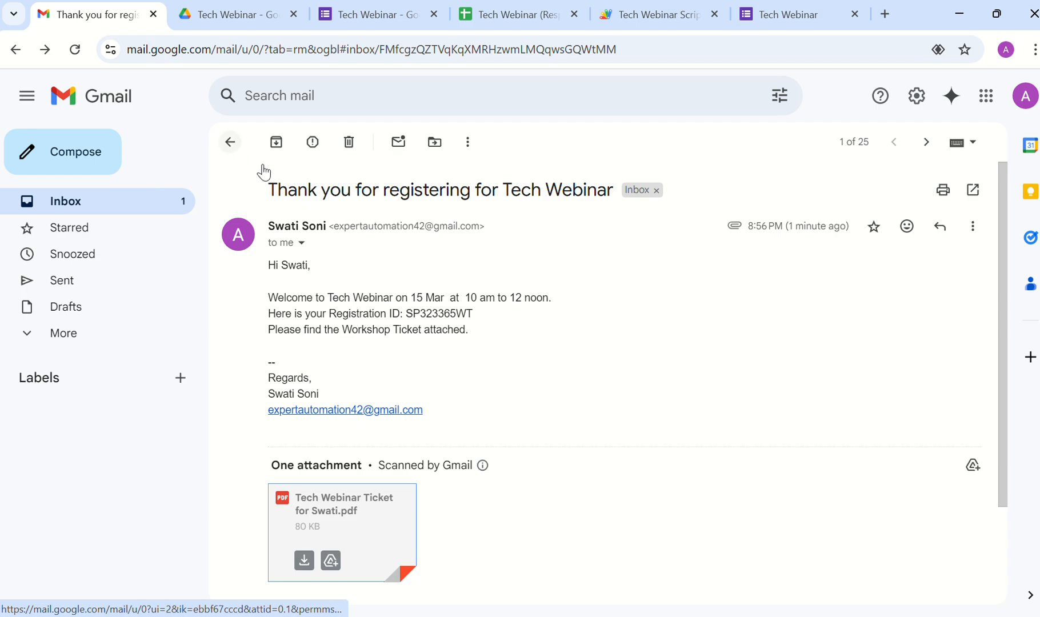
{"action": "left_click", "coordinate": [673, 19]}
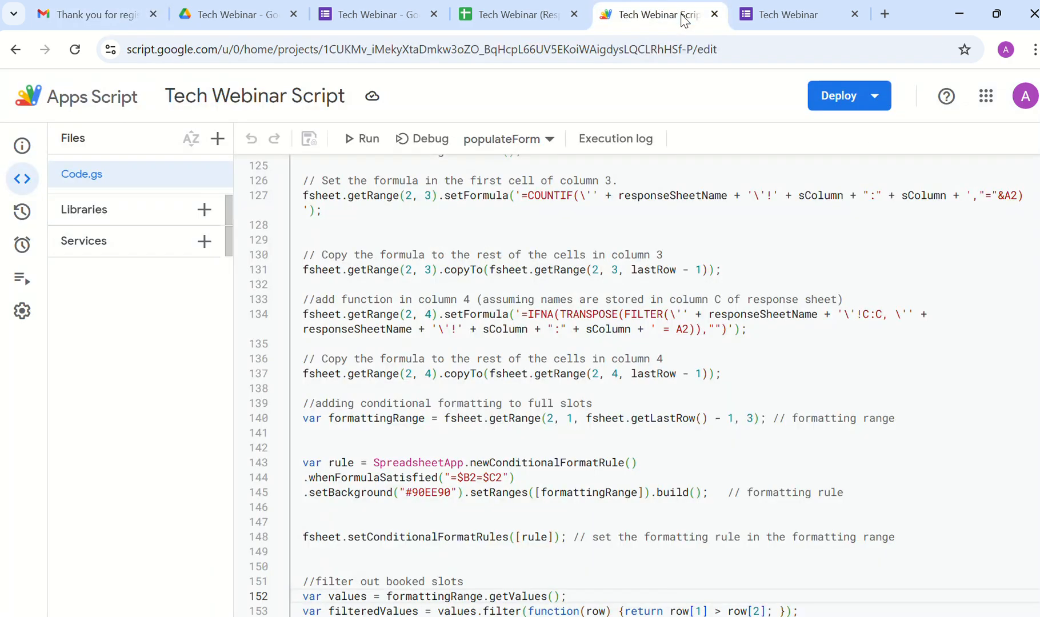
{"action": "scroll", "coordinate": [461, 408], "scroll_direction": "up", "scroll_amount": 7}
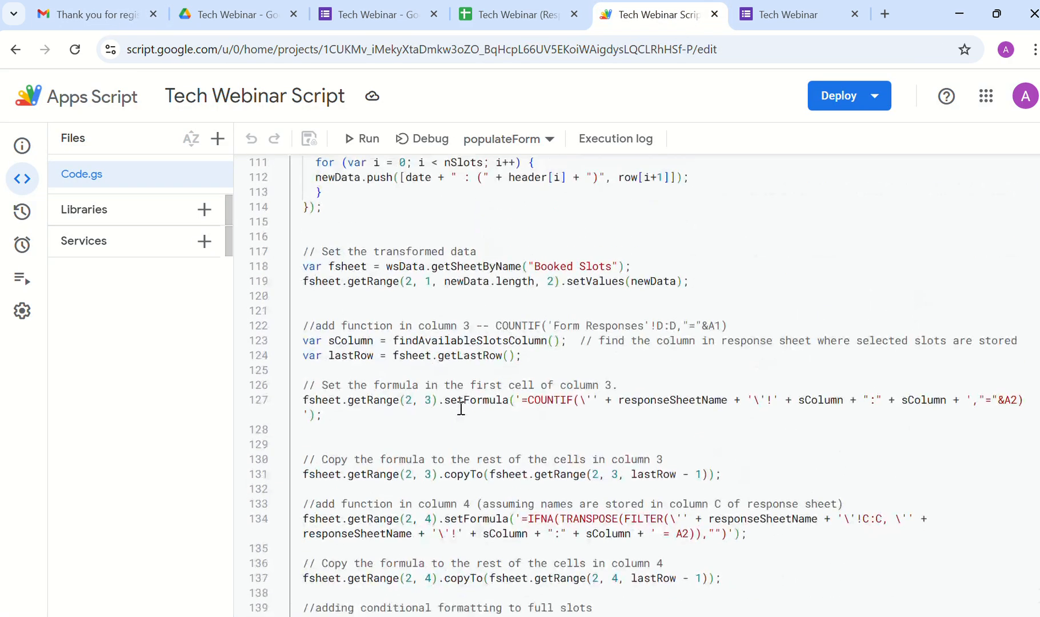
{"action": "scroll", "coordinate": [460, 408], "scroll_direction": "up", "scroll_amount": 5}
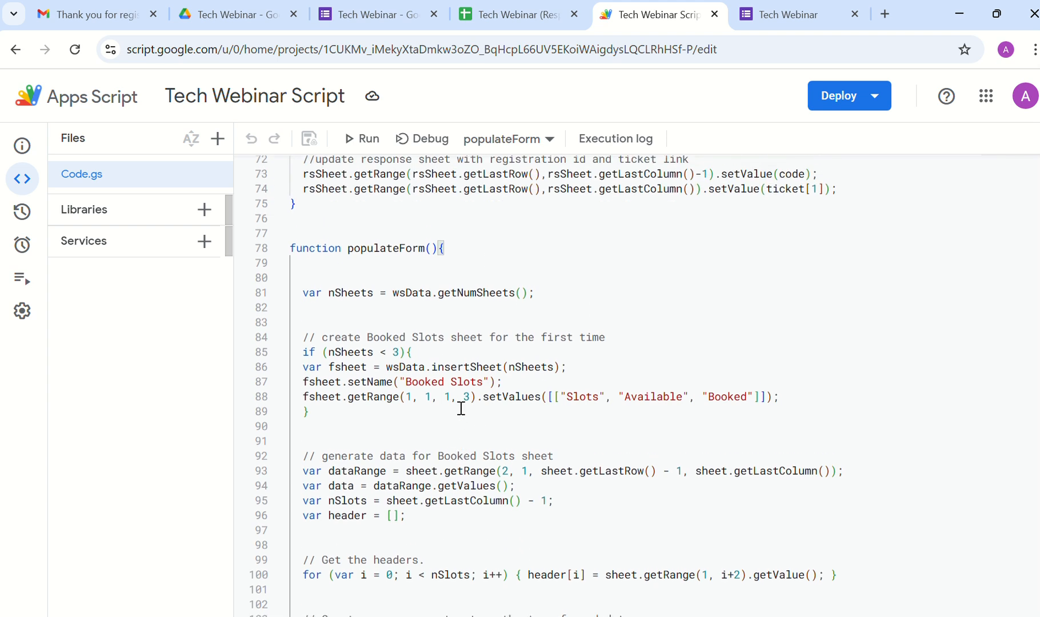
{"action": "scroll", "coordinate": [460, 409], "scroll_direction": "up", "scroll_amount": 1}
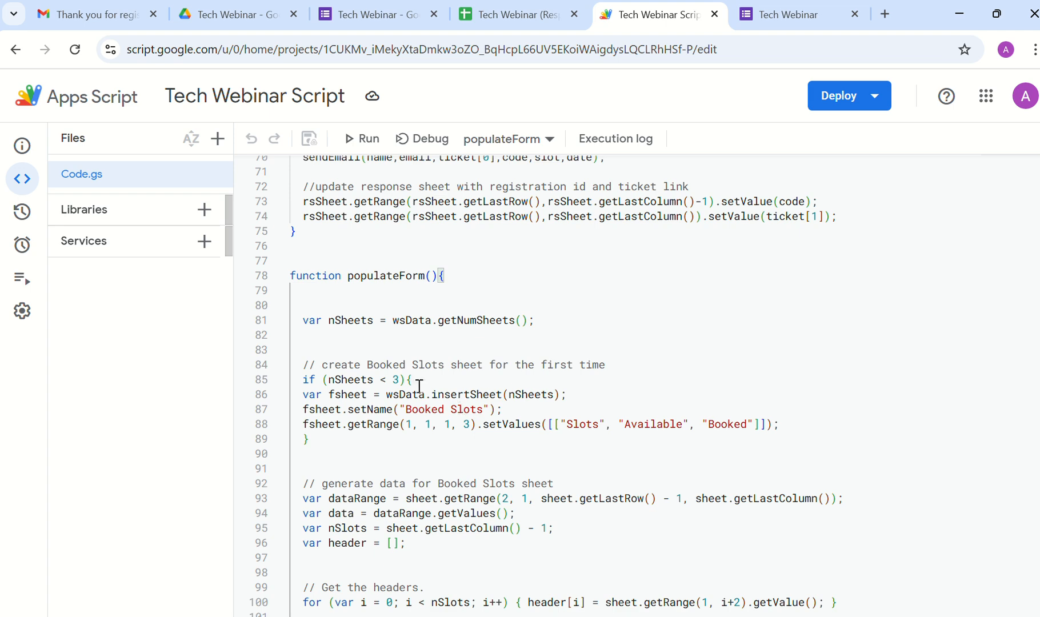
{"action": "left_click", "coordinate": [66, 16]}
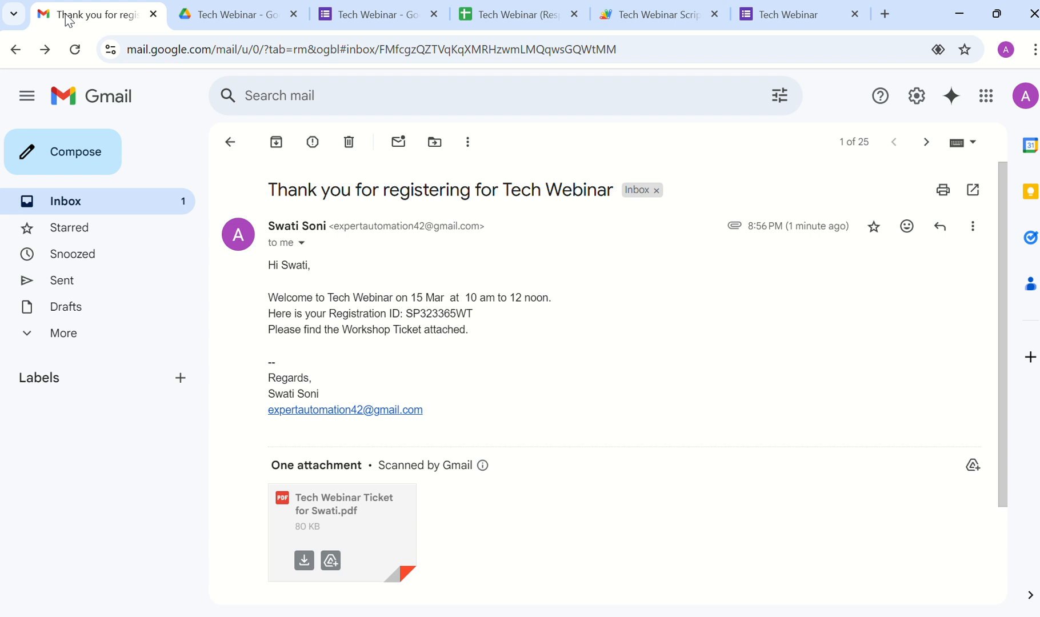